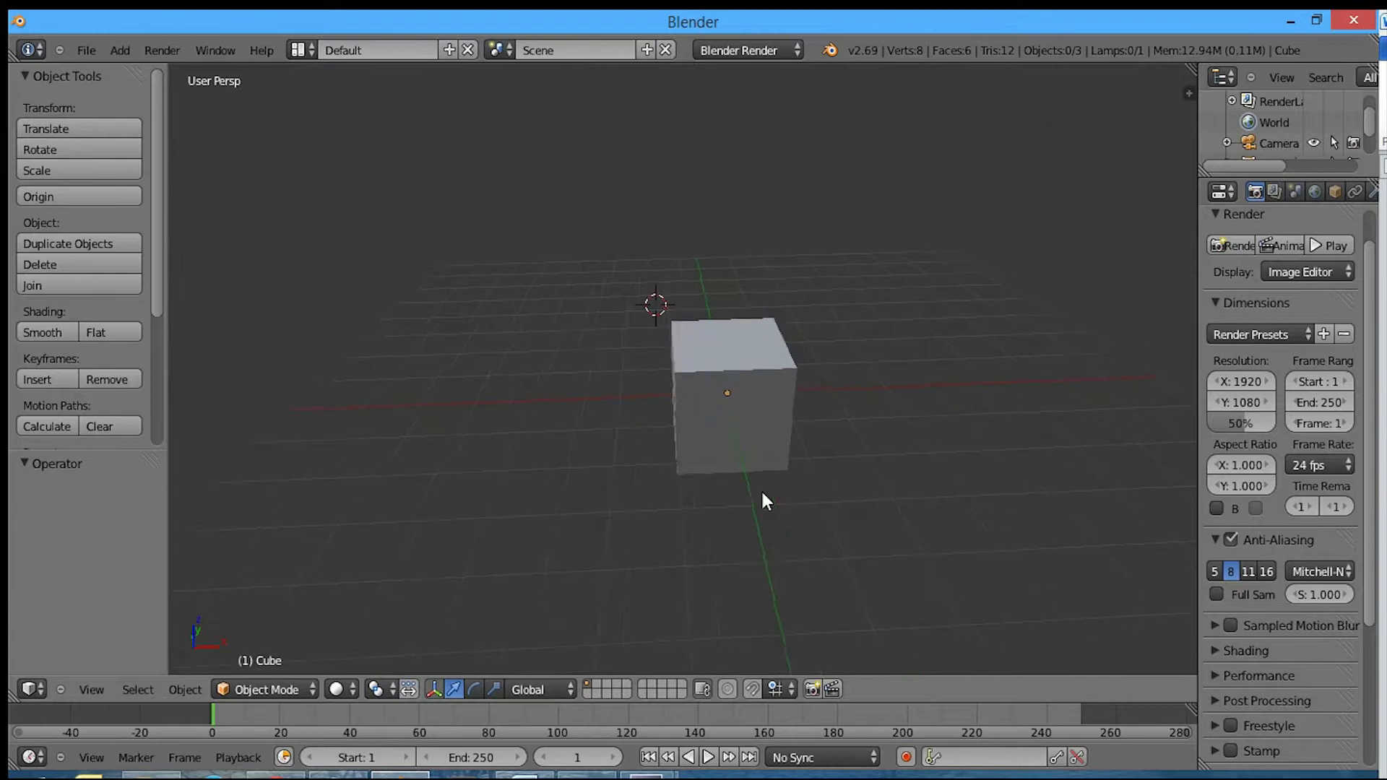
pyautogui.scroll(-6, 653, 428)
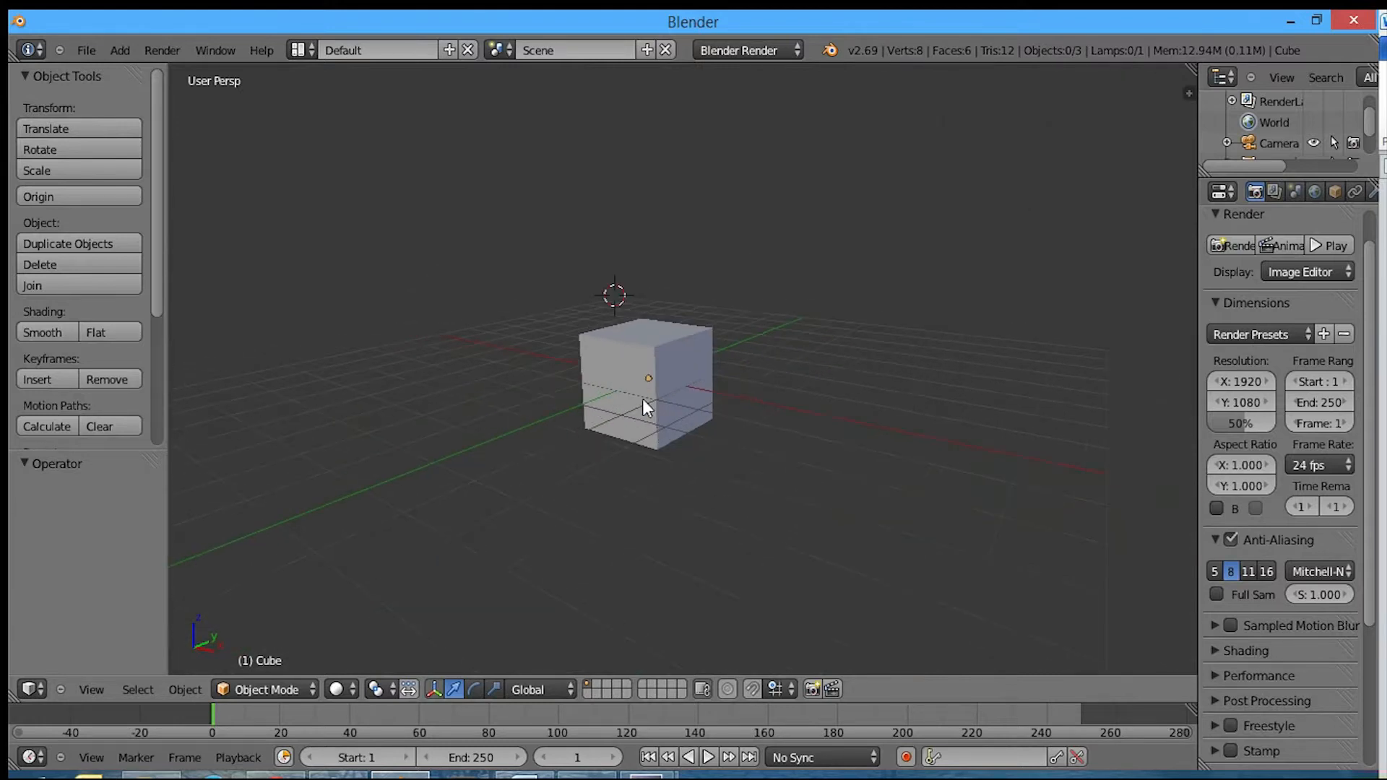
pyautogui.moveTo(621, 367); pyautogui.dragTo(743, 468, button='middle')
pyautogui.scroll(5, 898, 393)
pyautogui.scroll(-4, 678, 481)
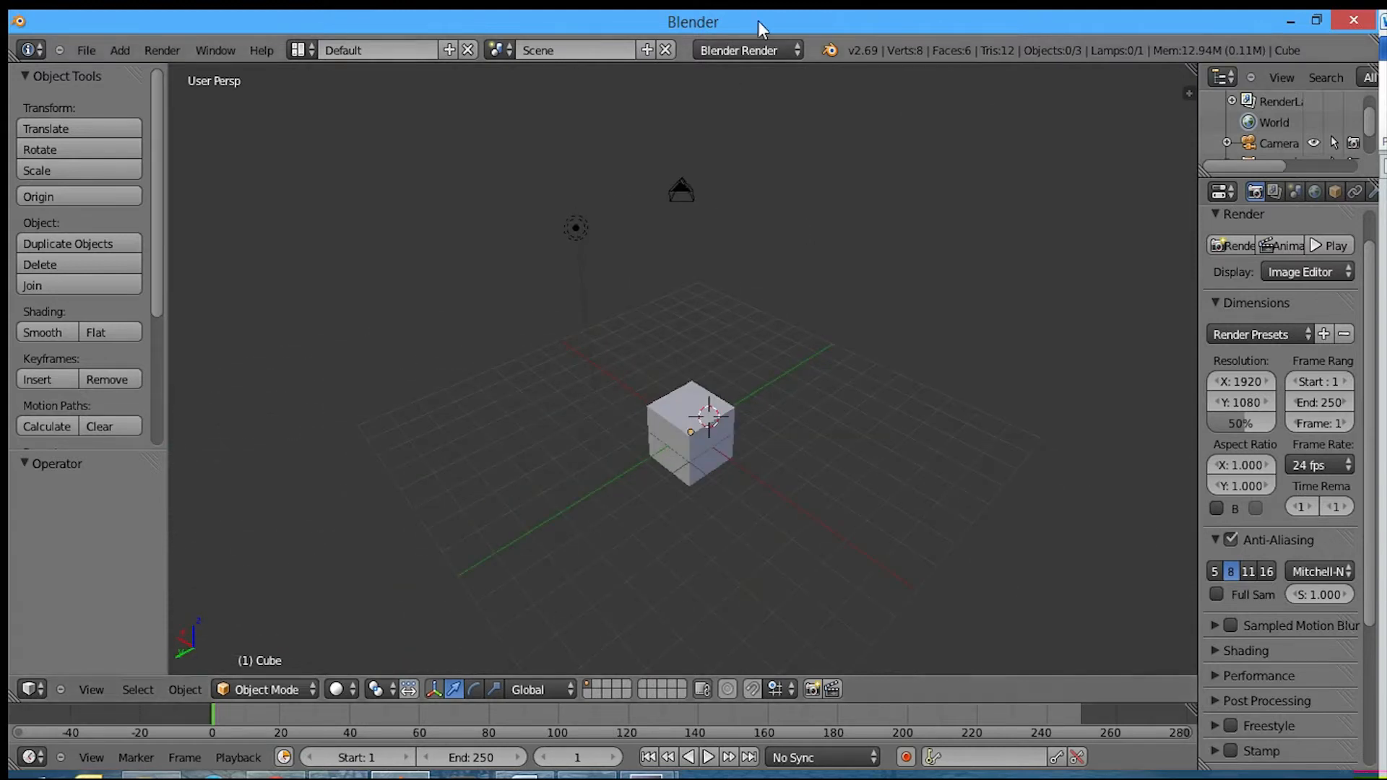
pyautogui.click(754, 46)
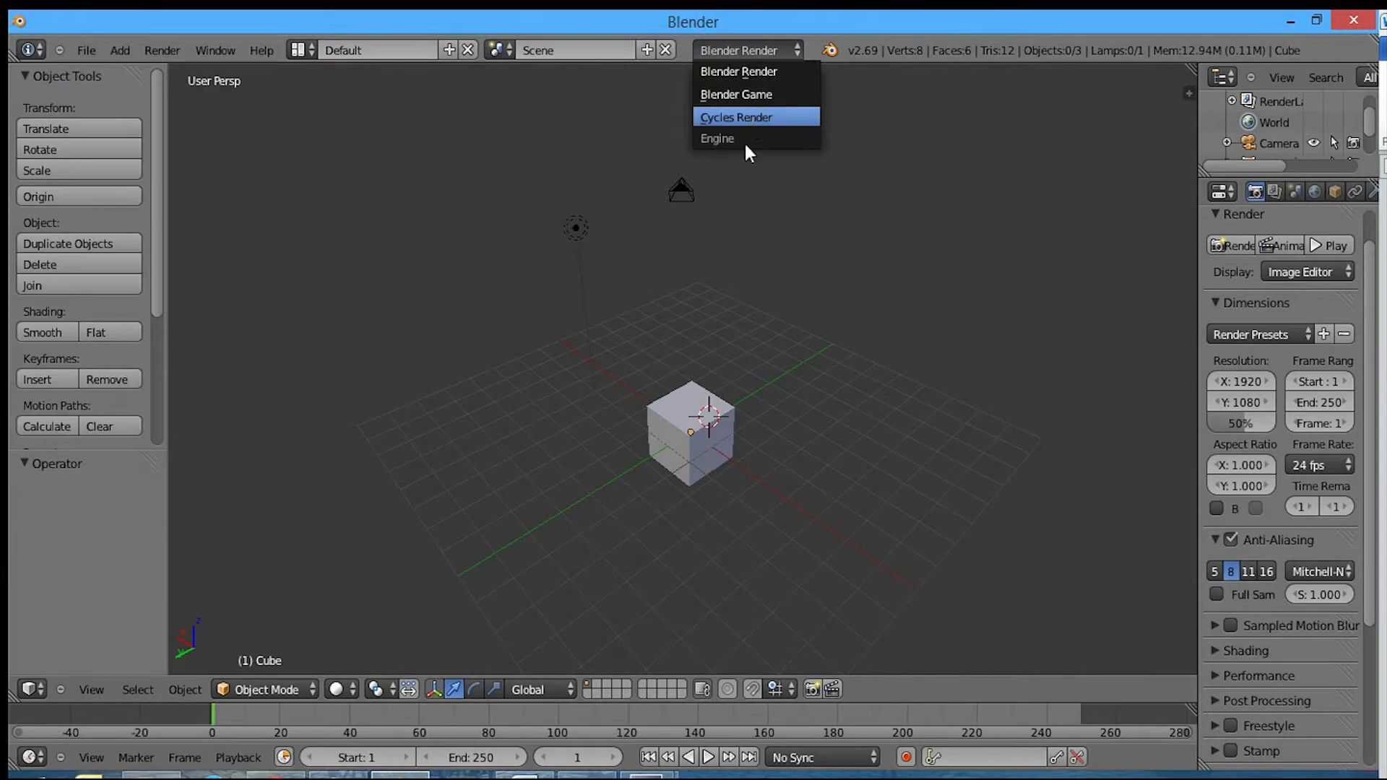
pyautogui.scroll(5, 764, 467)
pyautogui.moveTo(764, 467); pyautogui.dragTo(550, 539, button='middle')
pyautogui.scroll(-2, 551, 539)
pyautogui.rightClick(557, 417)
pyautogui.press('KP_1')
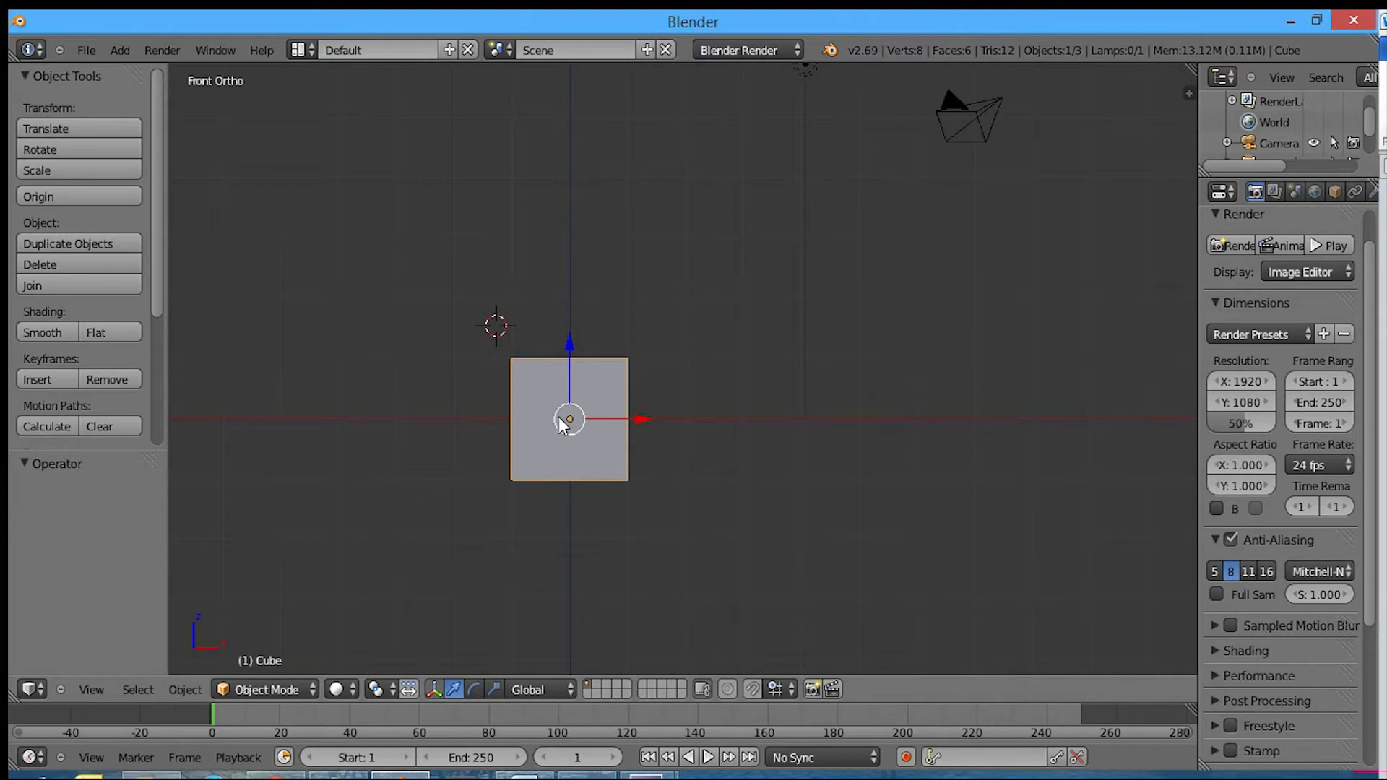
pyautogui.moveTo(970, 286); pyautogui.dragTo(706, 381, button='middle')
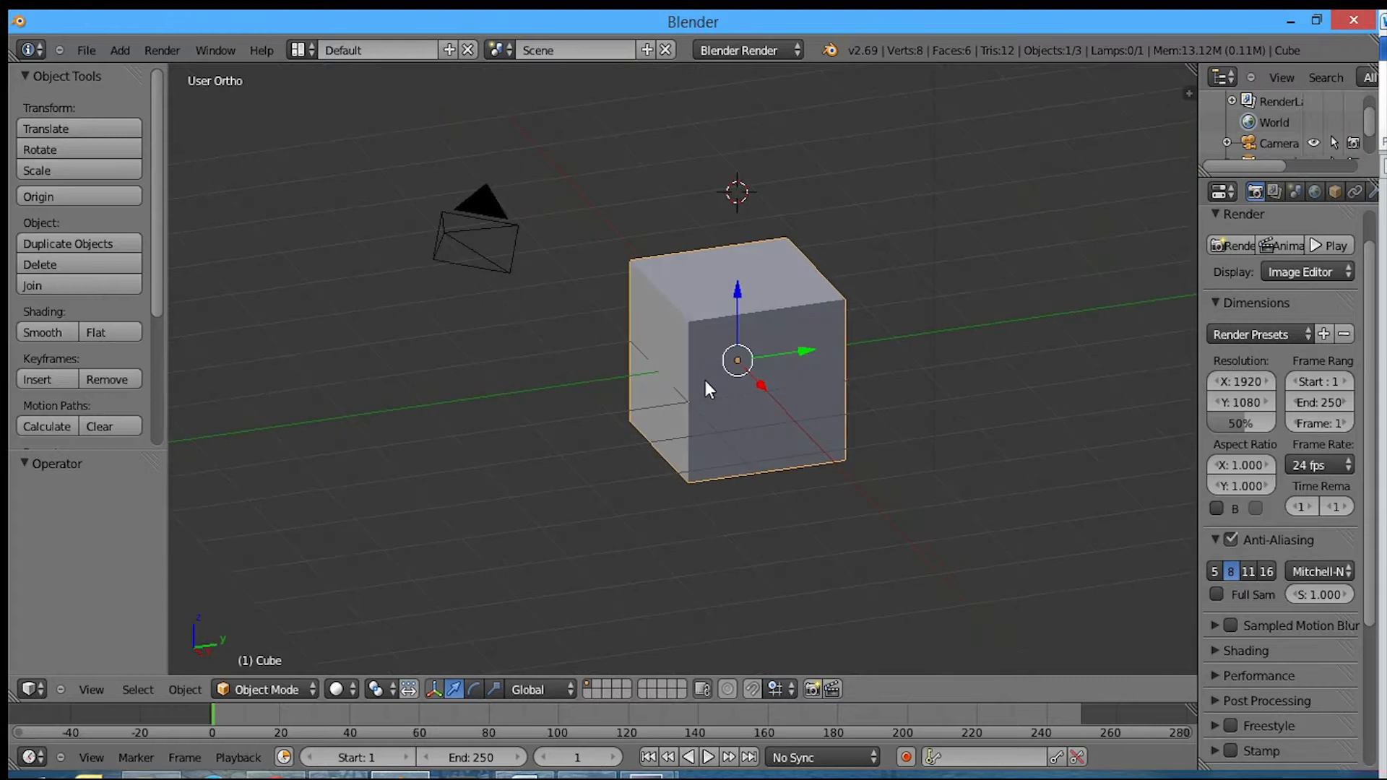
# Step: Enable the Screencast Keys add-on from the 3D View category in the user preferences and close the preferences
pyautogui.click(93, 54)
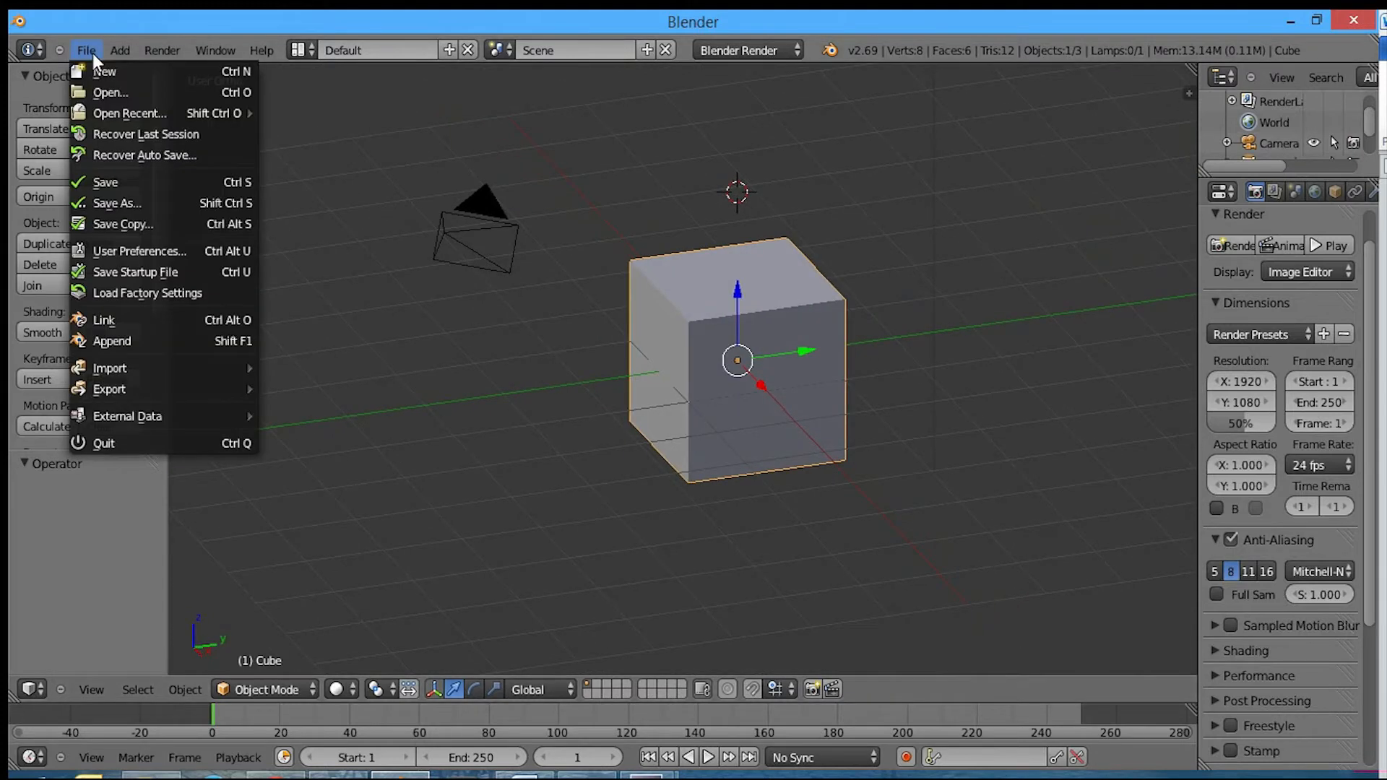
pyautogui.click(197, 250)
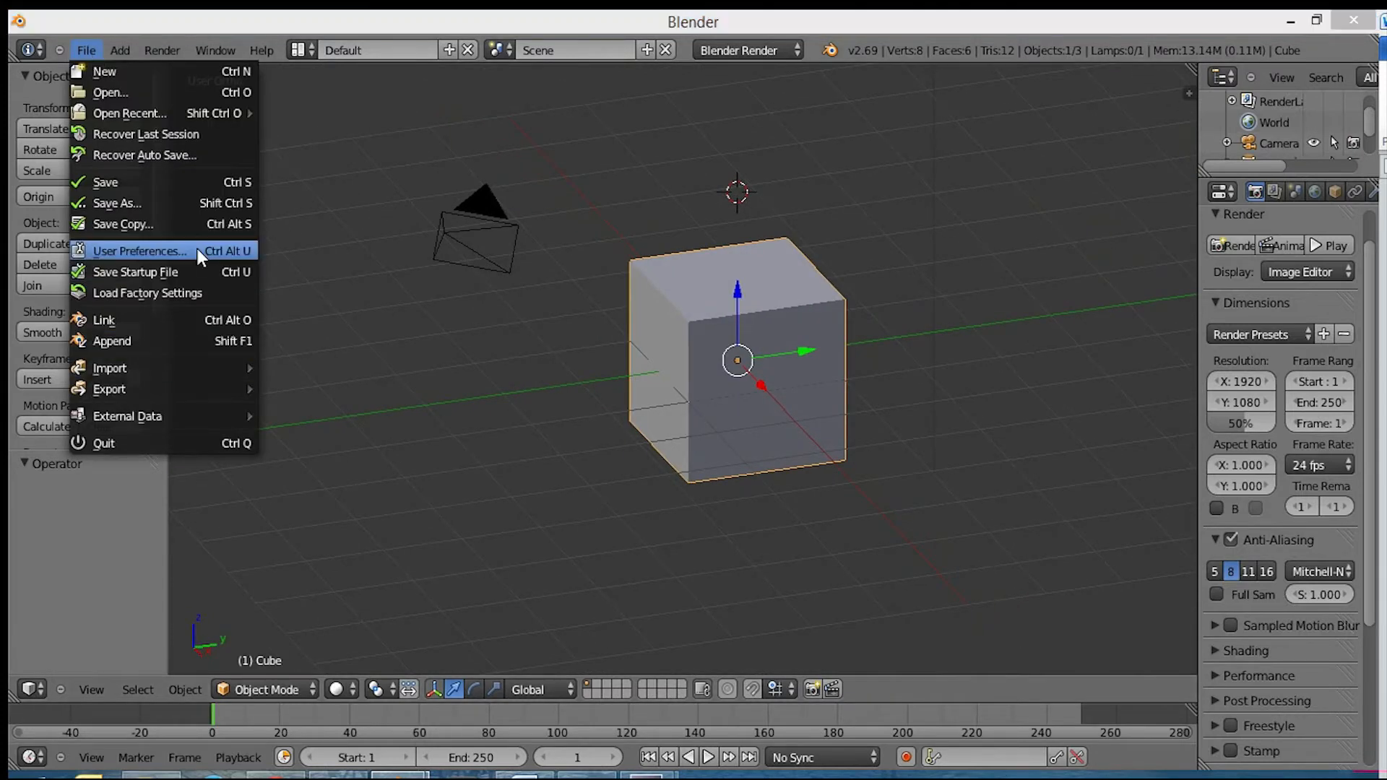
pyautogui.click(386, 64)
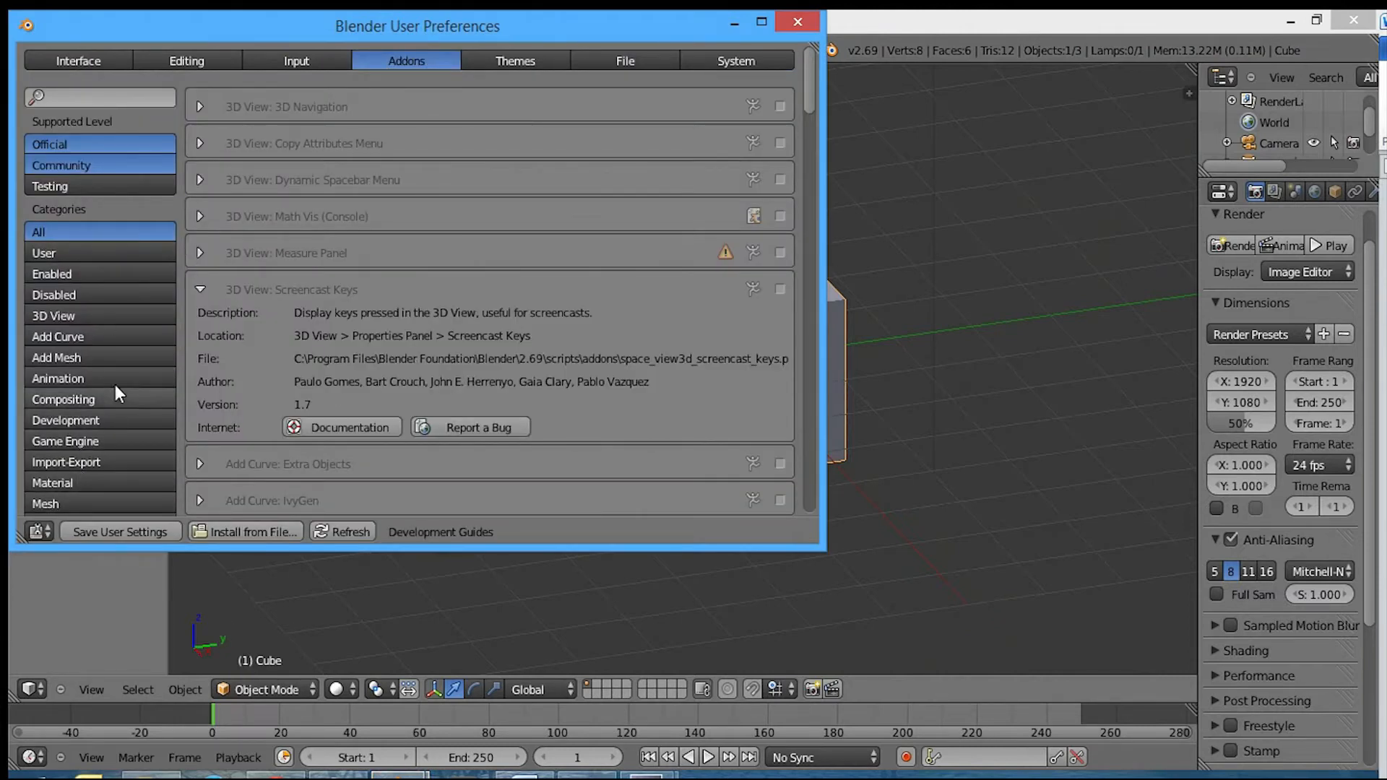
pyautogui.click(107, 317)
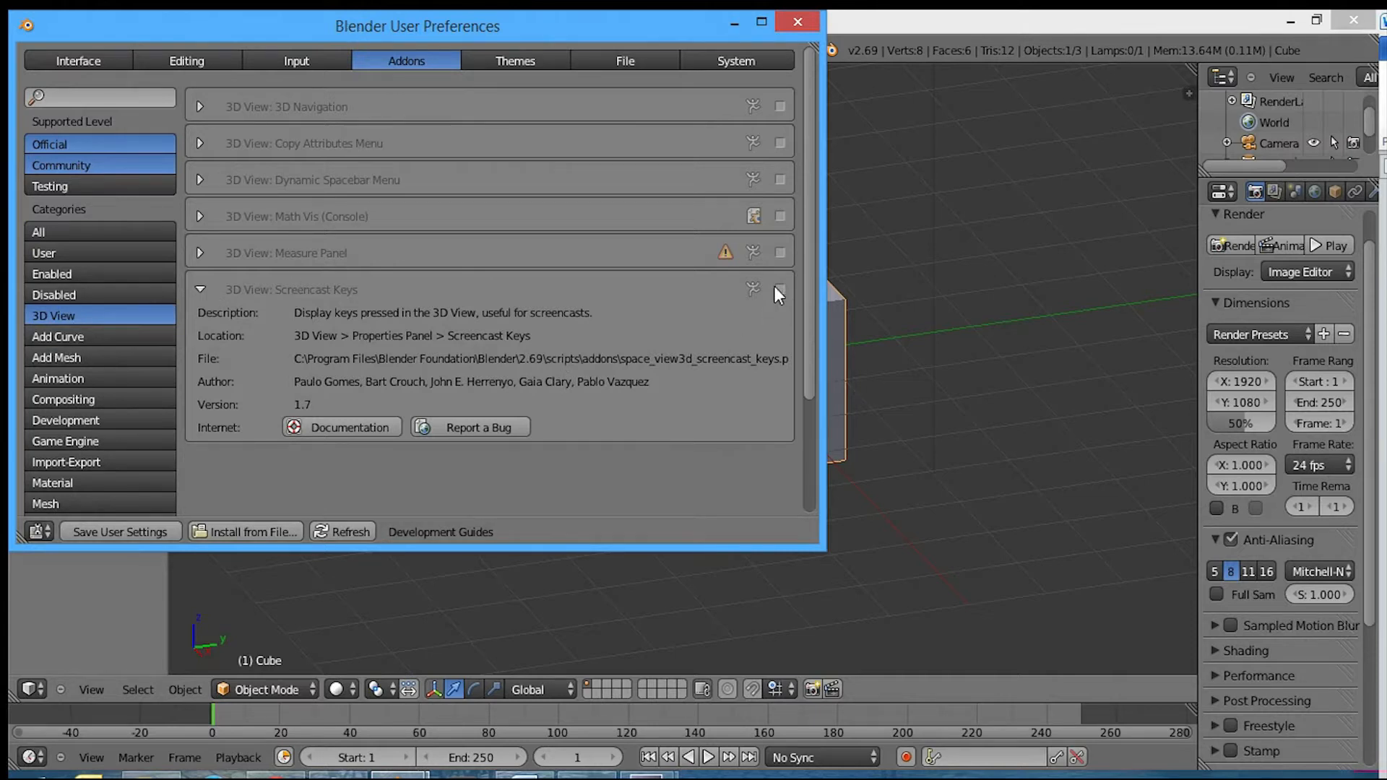
pyautogui.click(790, 18)
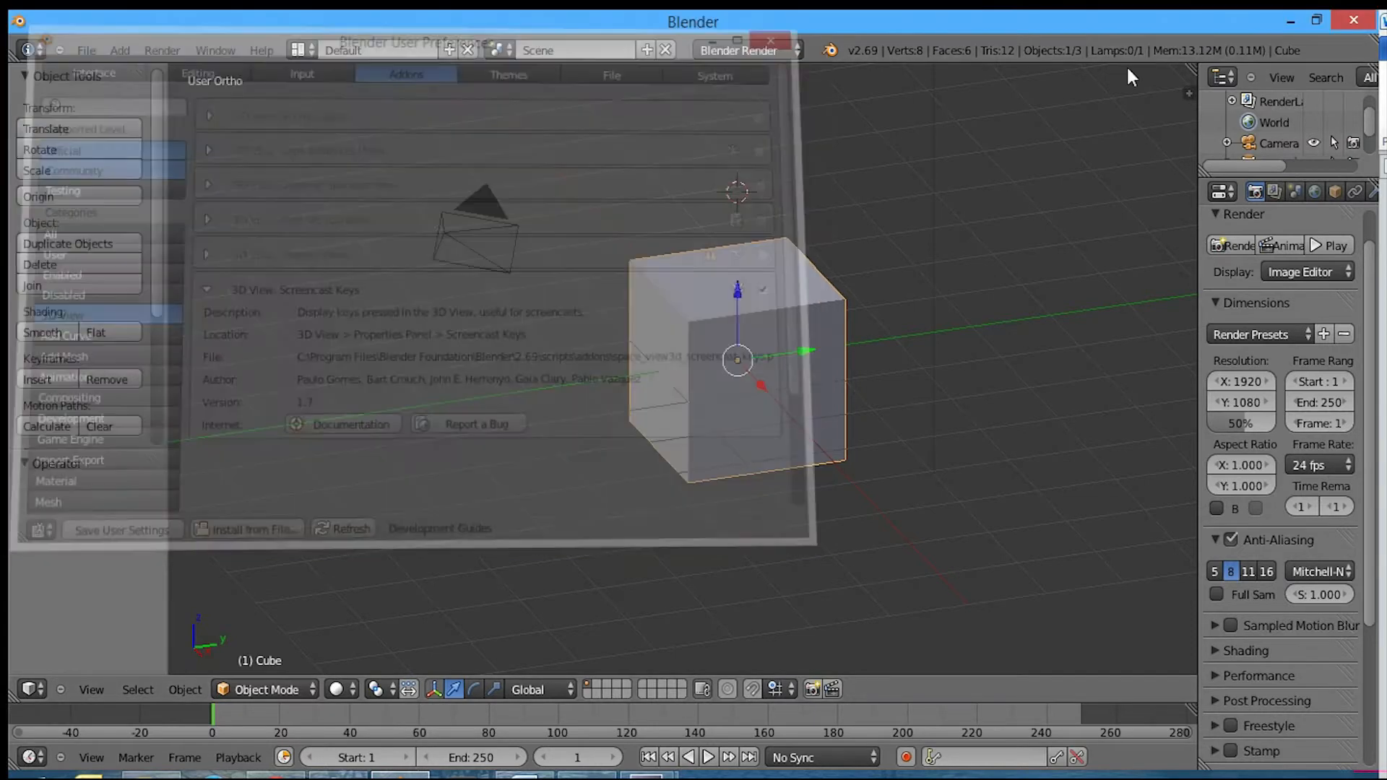
# Step: Start the Screencast Keys display, with a fade-out time of 1.50 and the mouse display set to Text
pyautogui.click(1188, 93)
pyautogui.scroll(-5, 1111, 620)
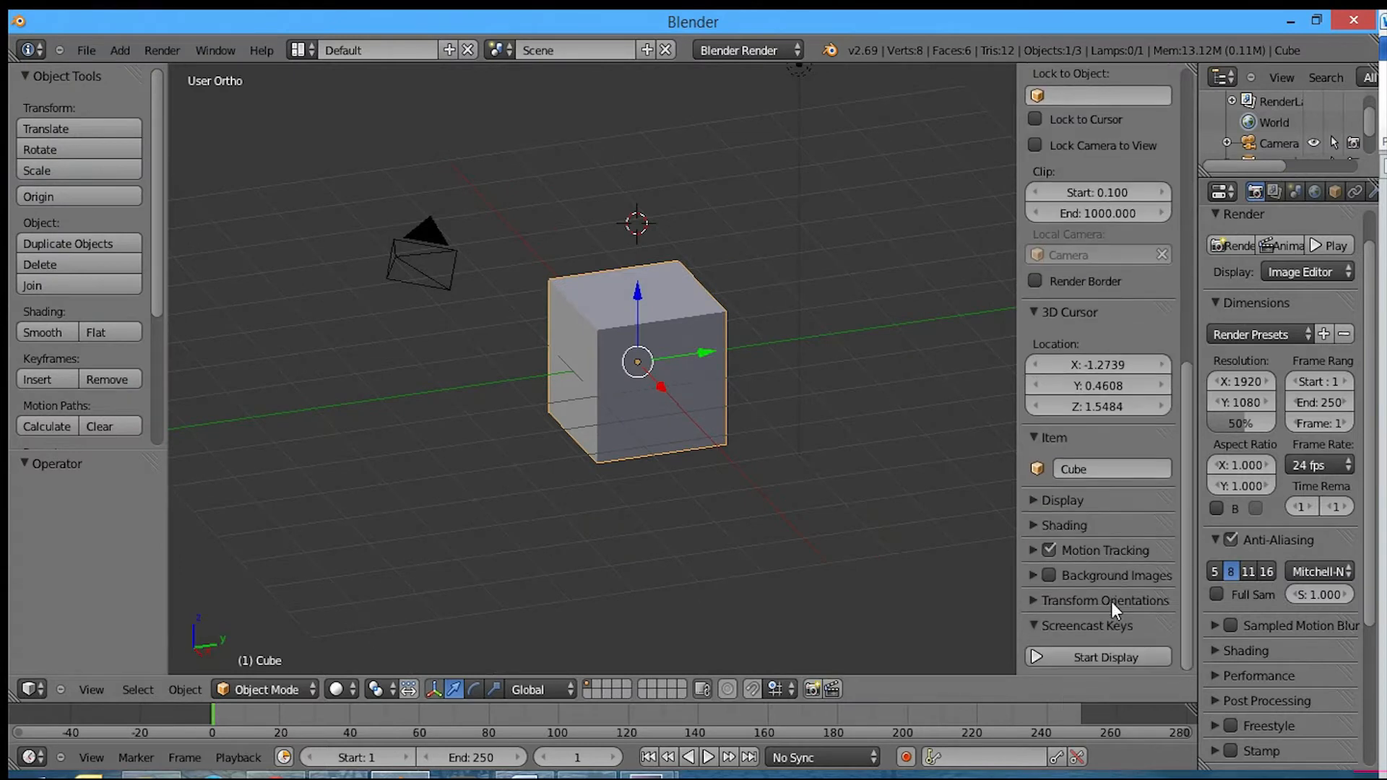
pyautogui.click(1056, 654)
pyautogui.scroll(-4, 1065, 630)
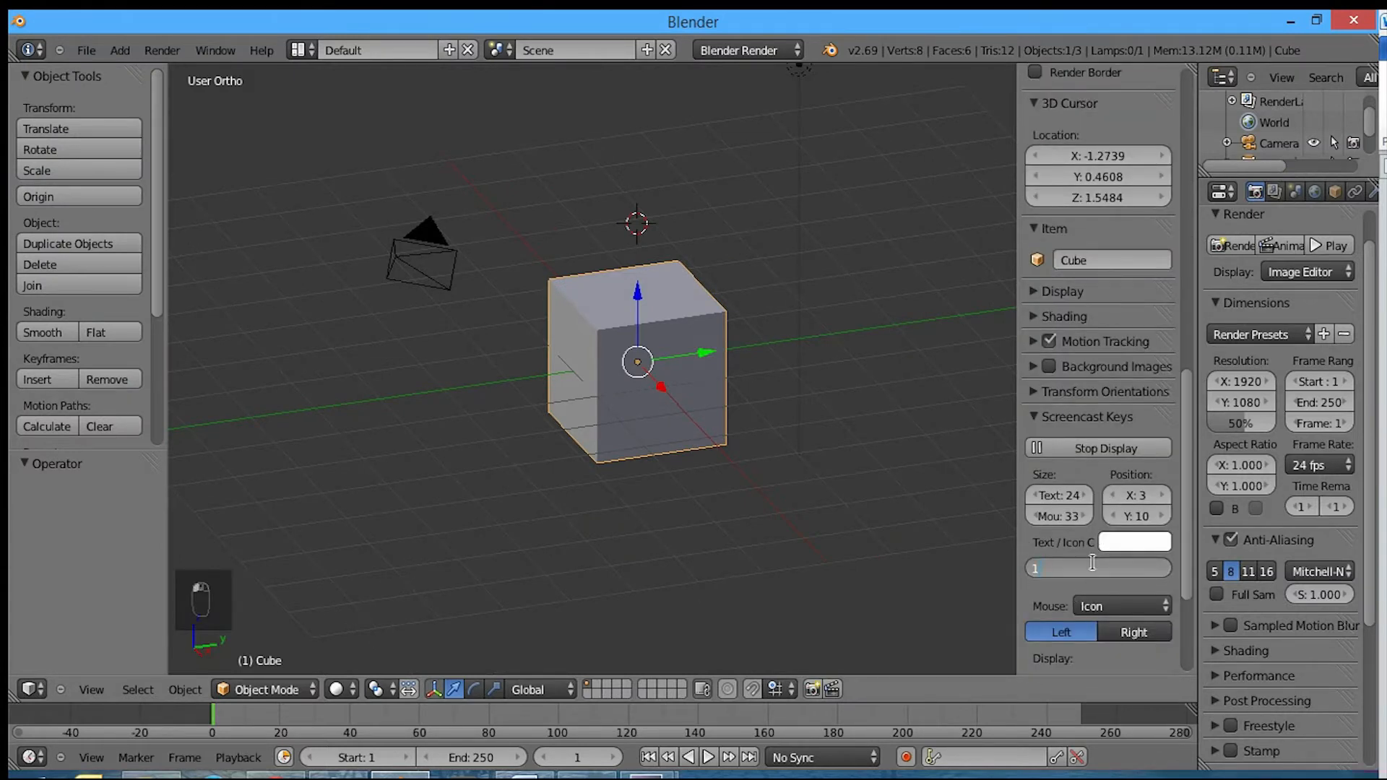
pyautogui.press('Return')
pyautogui.click(1109, 606)
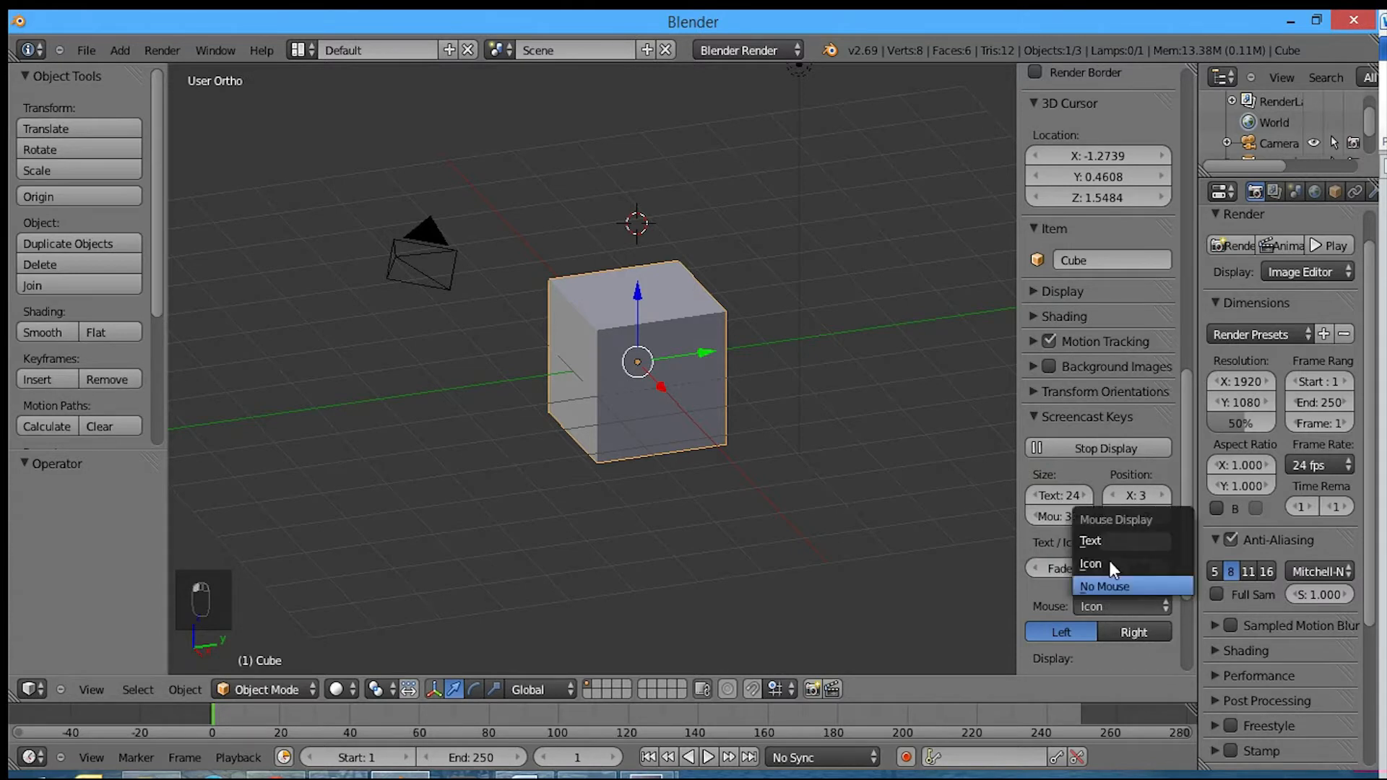
pyautogui.click(1103, 540)
# Step: Delete the default cube together with the lamp from the scene
pyautogui.moveTo(174, 474); pyautogui.dragTo(262, 615, button='middle')
pyautogui.moveTo(817, 516); pyautogui.dragTo(742, 429, button='middle')
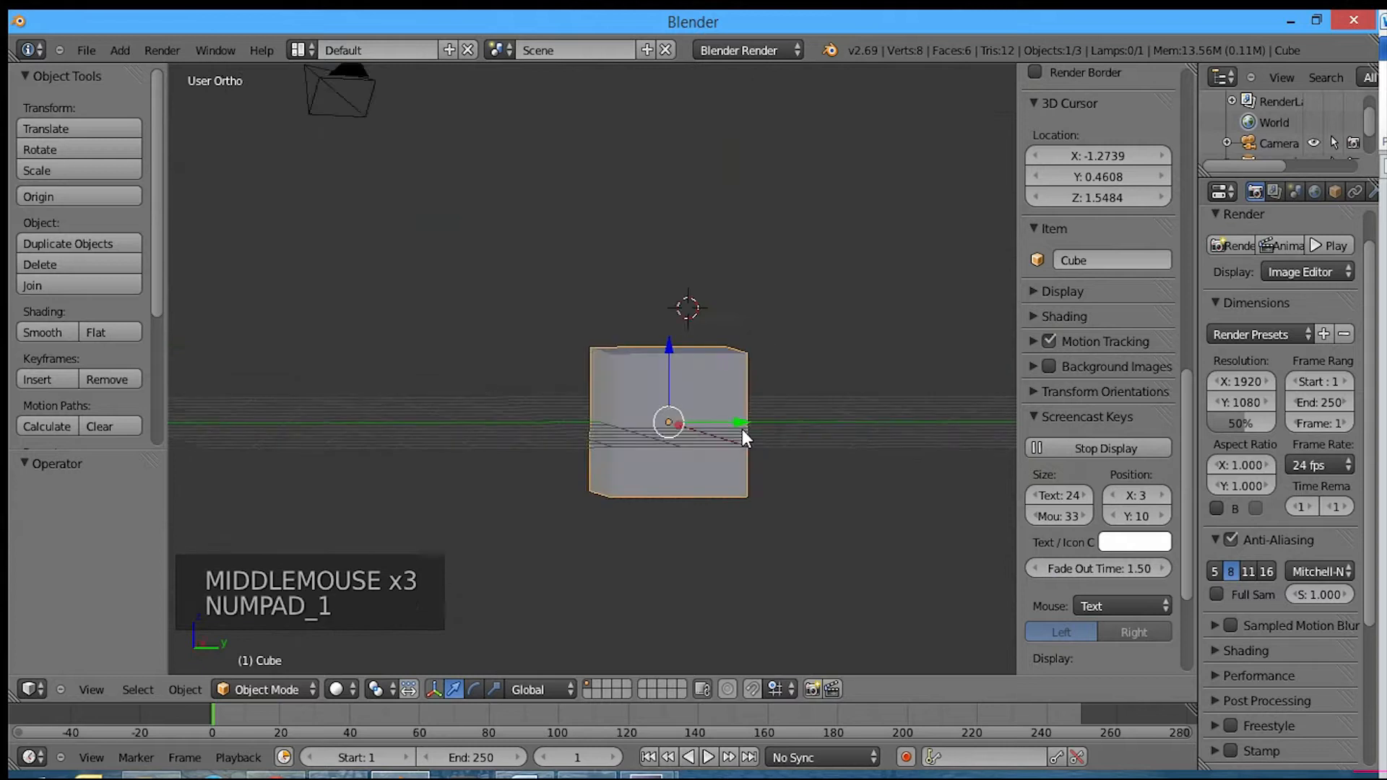
pyautogui.press('KP_1')
pyautogui.press('KP_Decimal')
pyautogui.scroll(-11, 728, 328)
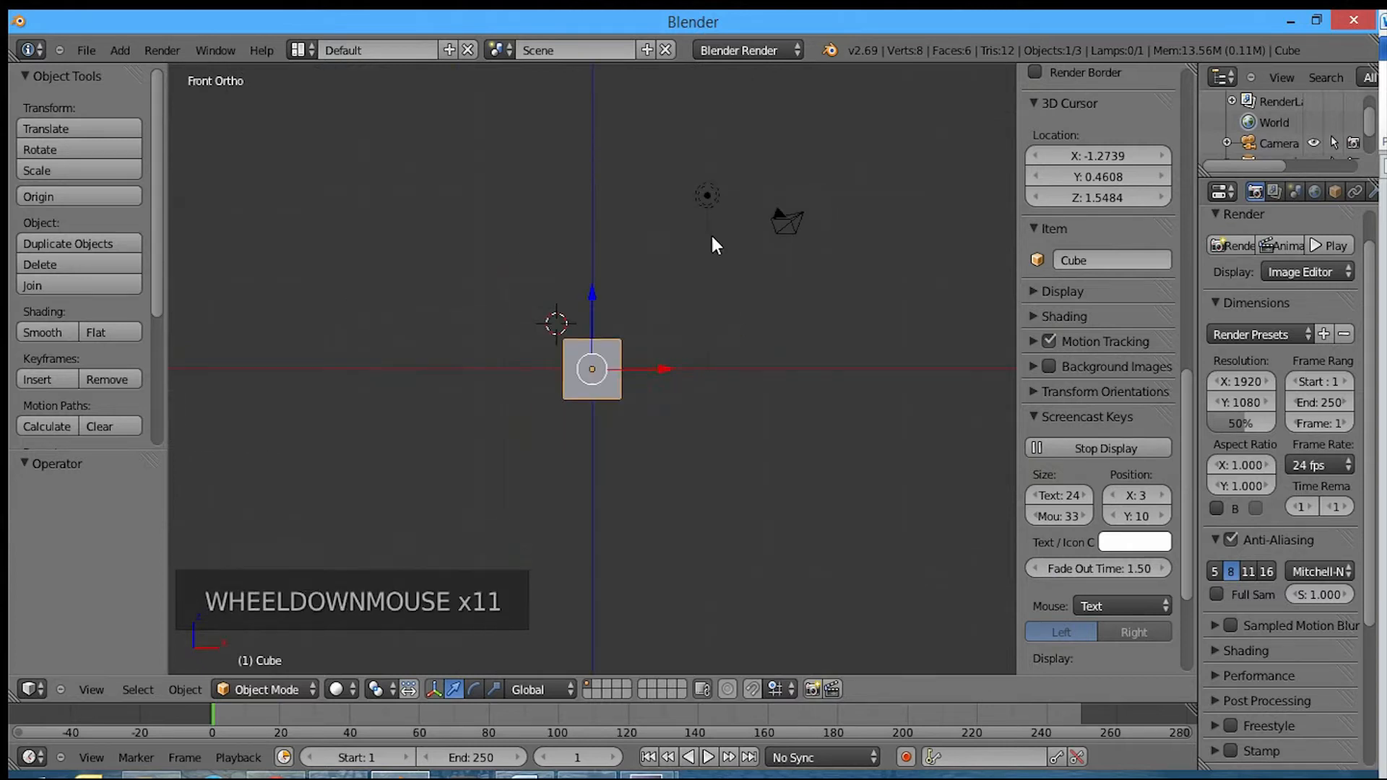
pyautogui.keyDown('shift'); pyautogui.rightClick(707, 196); pyautogui.keyUp('shift')
pyautogui.press('Delete')
# Step: Reset the 3D cursor to the scene centre and add a cylinder there
pyautogui.scroll(5, 693, 216)
pyautogui.hotkey('shift', 'c')
pyautogui.keyDown('shift'); pyautogui.moveTo(587, 402); pyautogui.dragTo(766, 201, button='middle'); pyautogui.keyUp('shift')
pyautogui.scroll(4, 626, 328)
pyautogui.press('space')
pyautogui.write('add c')
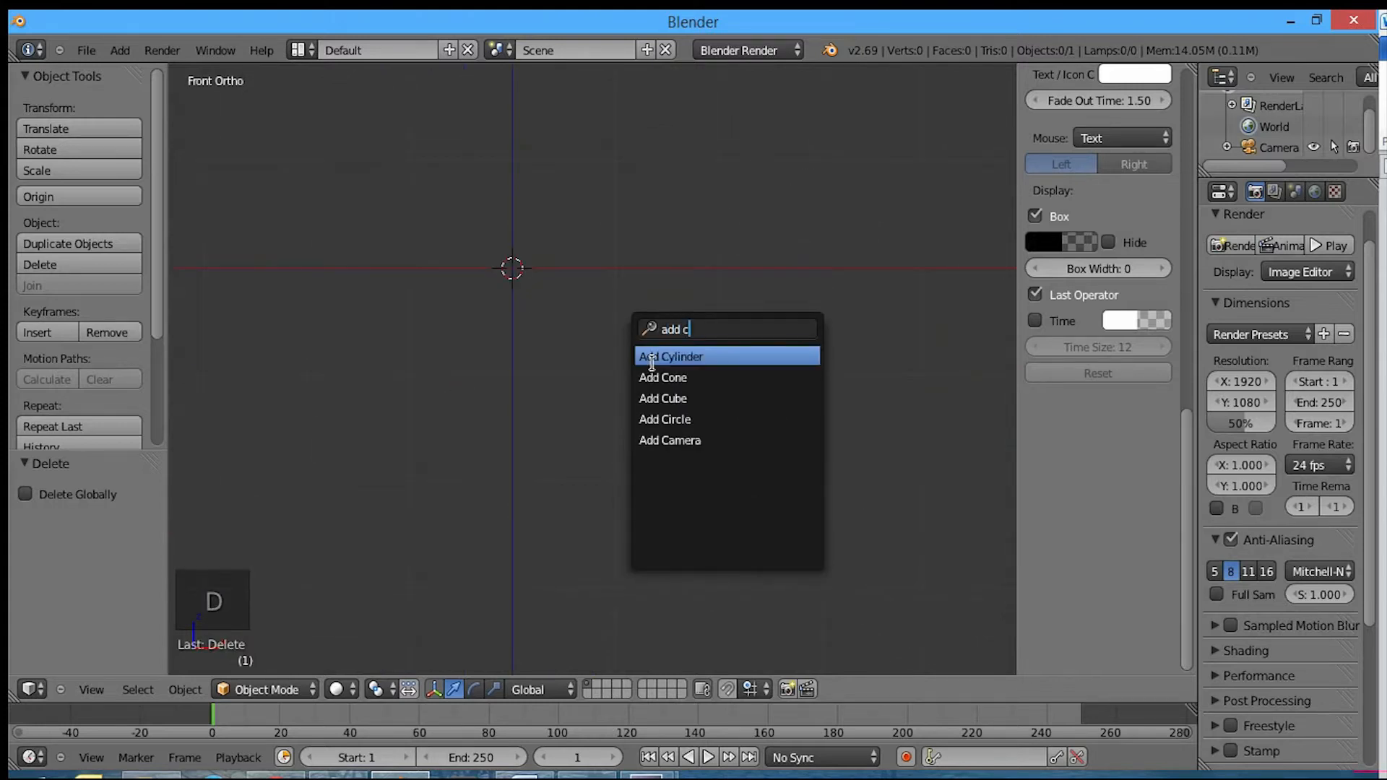
pyautogui.click(651, 356)
pyautogui.keyDown('shift'); pyautogui.moveTo(541, 267); pyautogui.dragTo(601, 393, button='middle'); pyautogui.keyUp('shift')
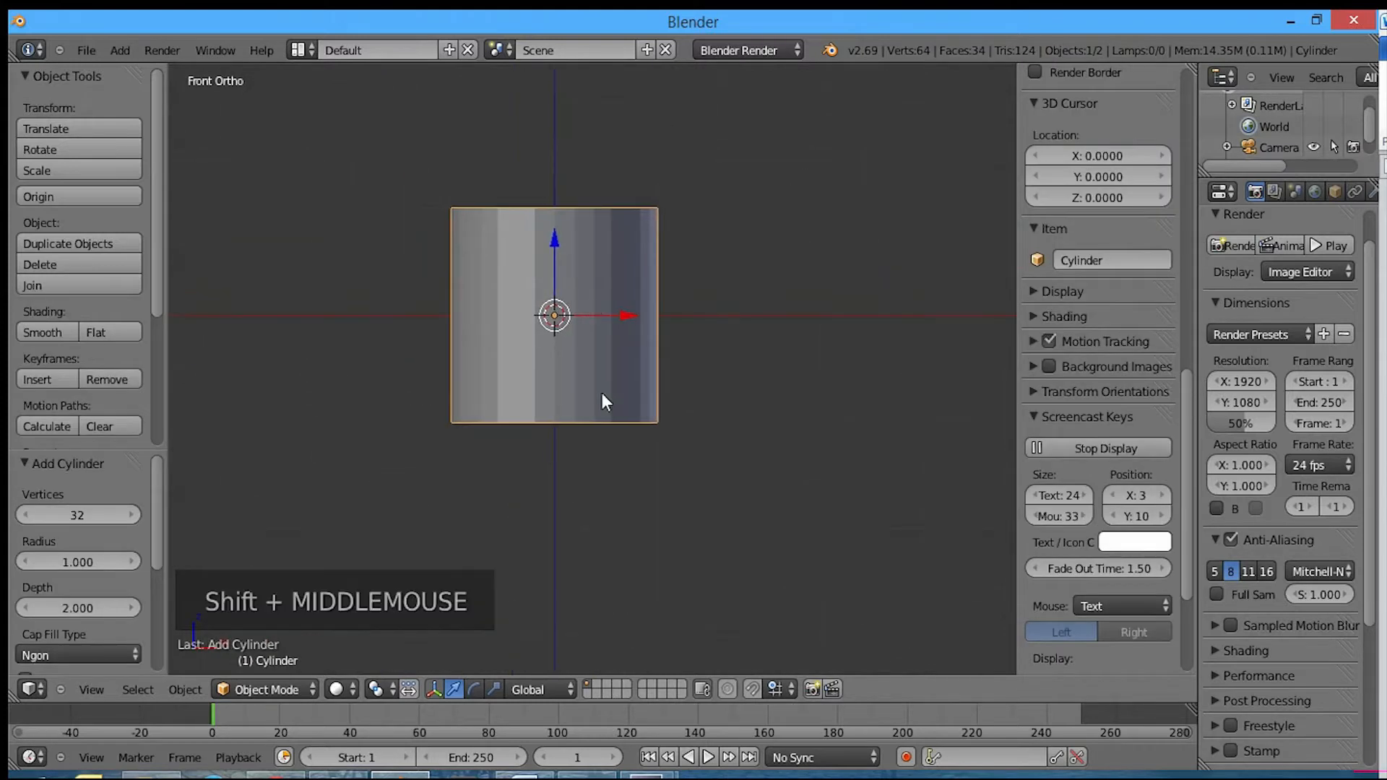
# Step: Add the scale manipulator, scale the cylinder uniformly by 0.1, and stretch it by 5 along the Z axis
pyautogui.keyDown('shift'); pyautogui.click(494, 688); pyautogui.keyUp('shift')
pyautogui.press('s')
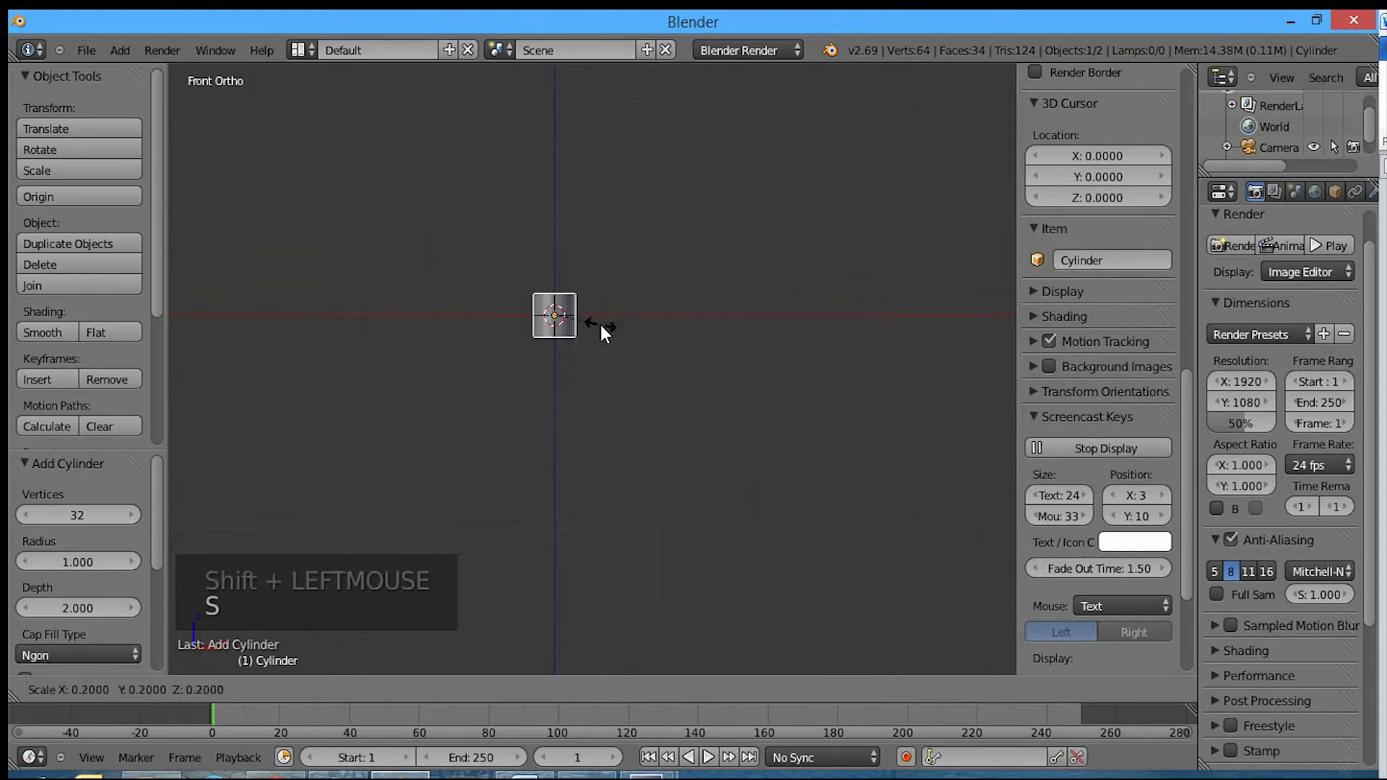
pyautogui.click(582, 325)
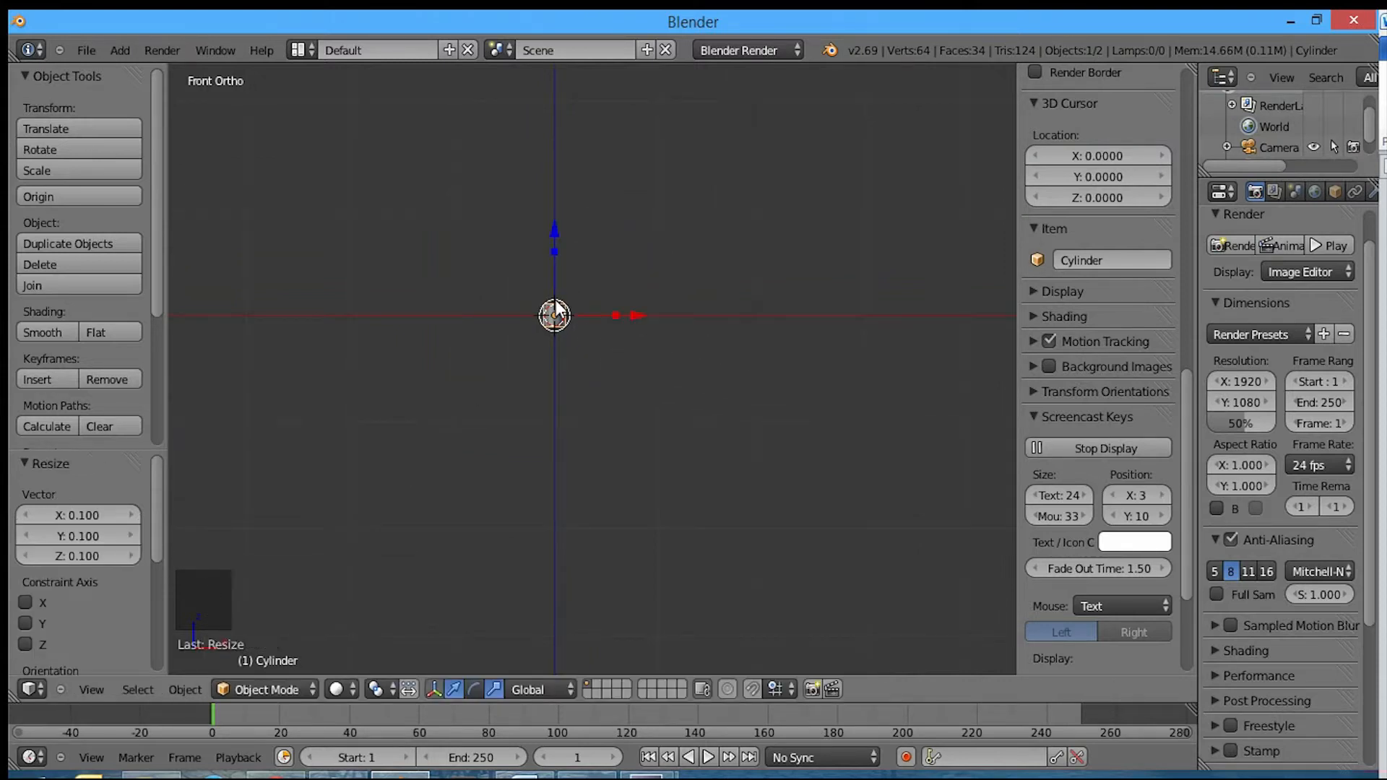
pyautogui.press('s')
pyautogui.press('z')
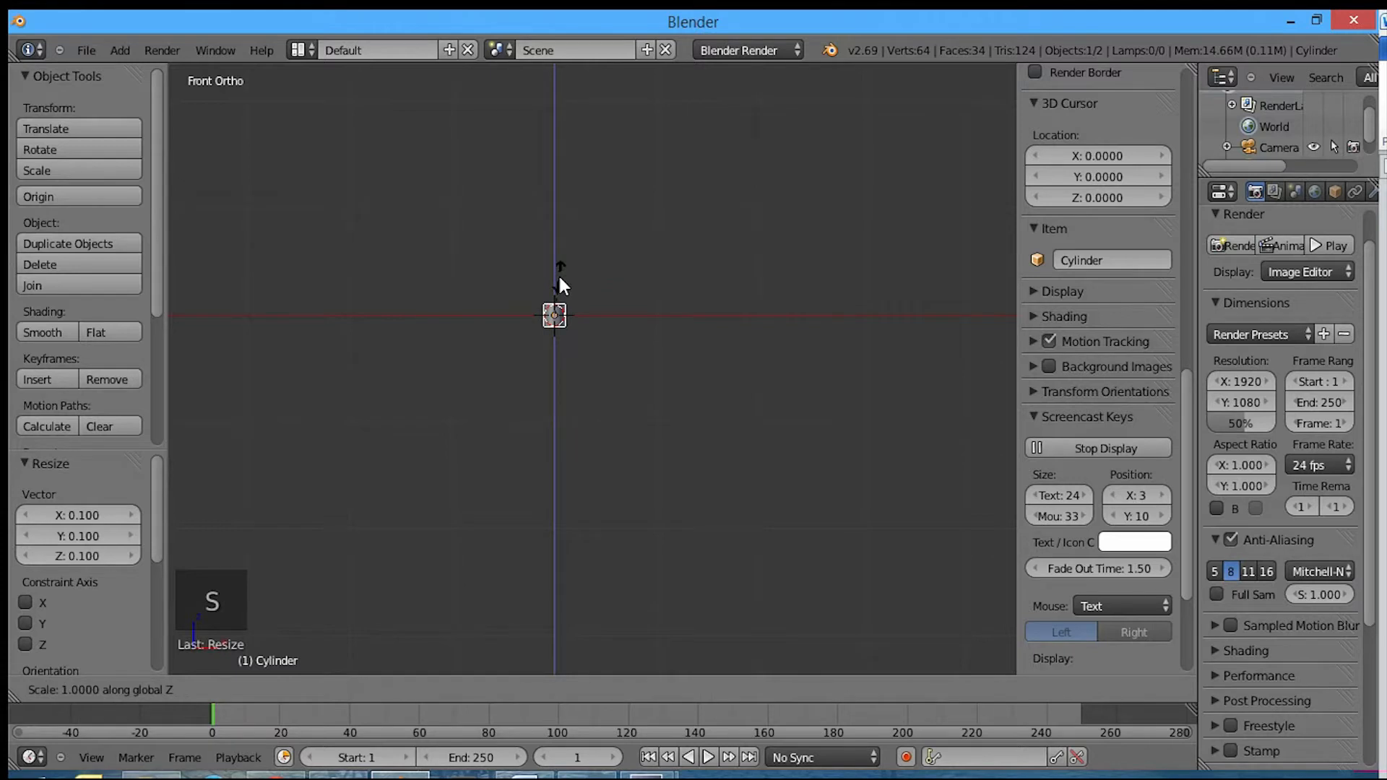
pyautogui.press('5')
pyautogui.press('Return')
pyautogui.press('s')
pyautogui.press('z')
pyautogui.press('5')
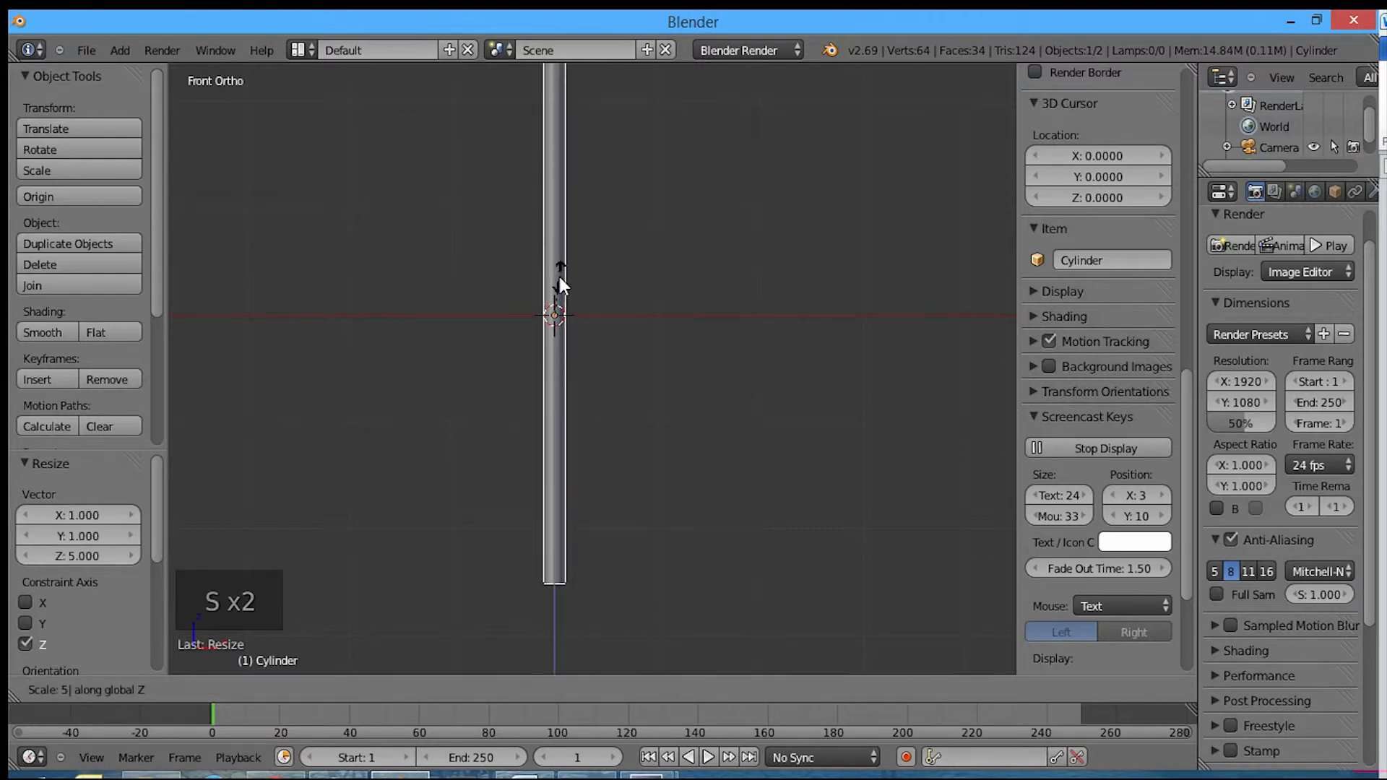
pyautogui.press('Escape')
# Step: Scale the thin cylinder by 4 along the Z axis to form a long rod
pyautogui.press('s')
pyautogui.press('z')
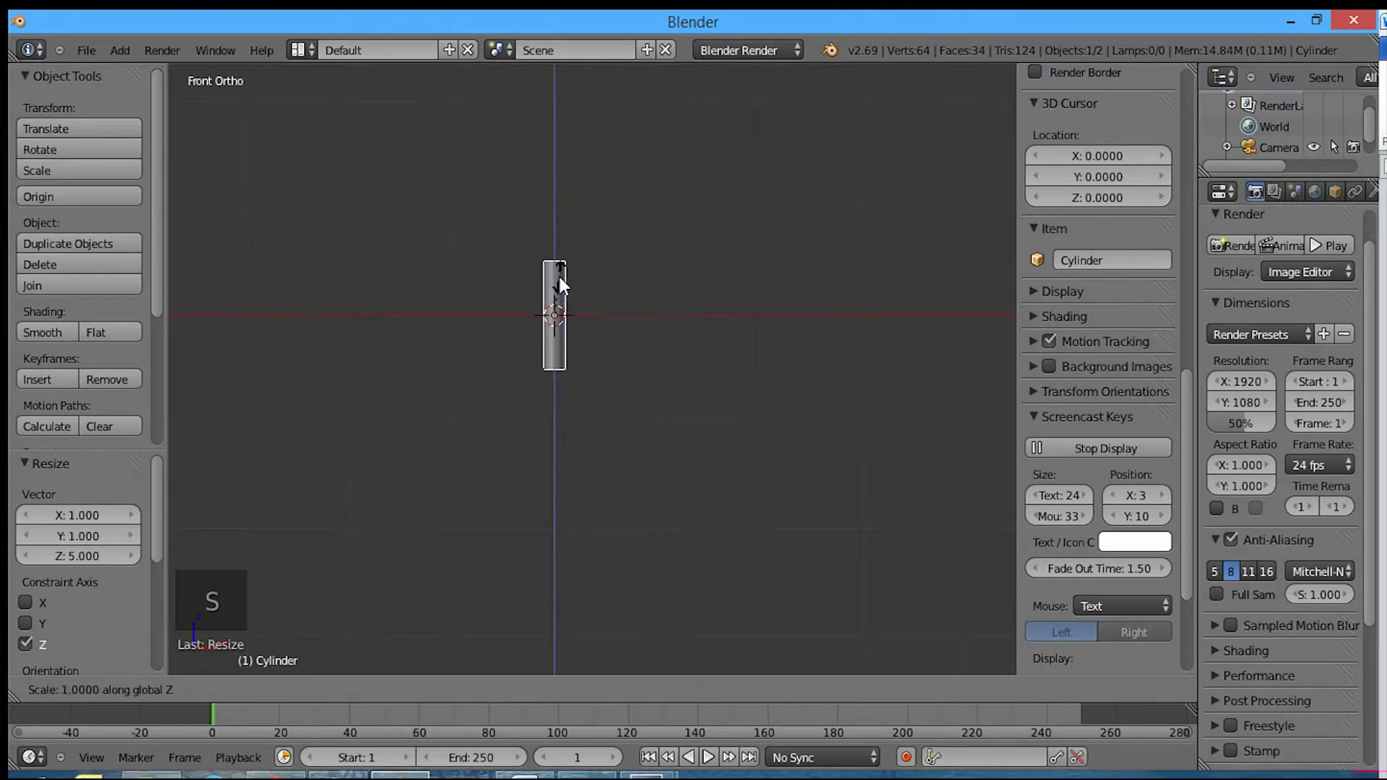
pyautogui.press('5')
pyautogui.press('BackSpace')
pyautogui.press('4')
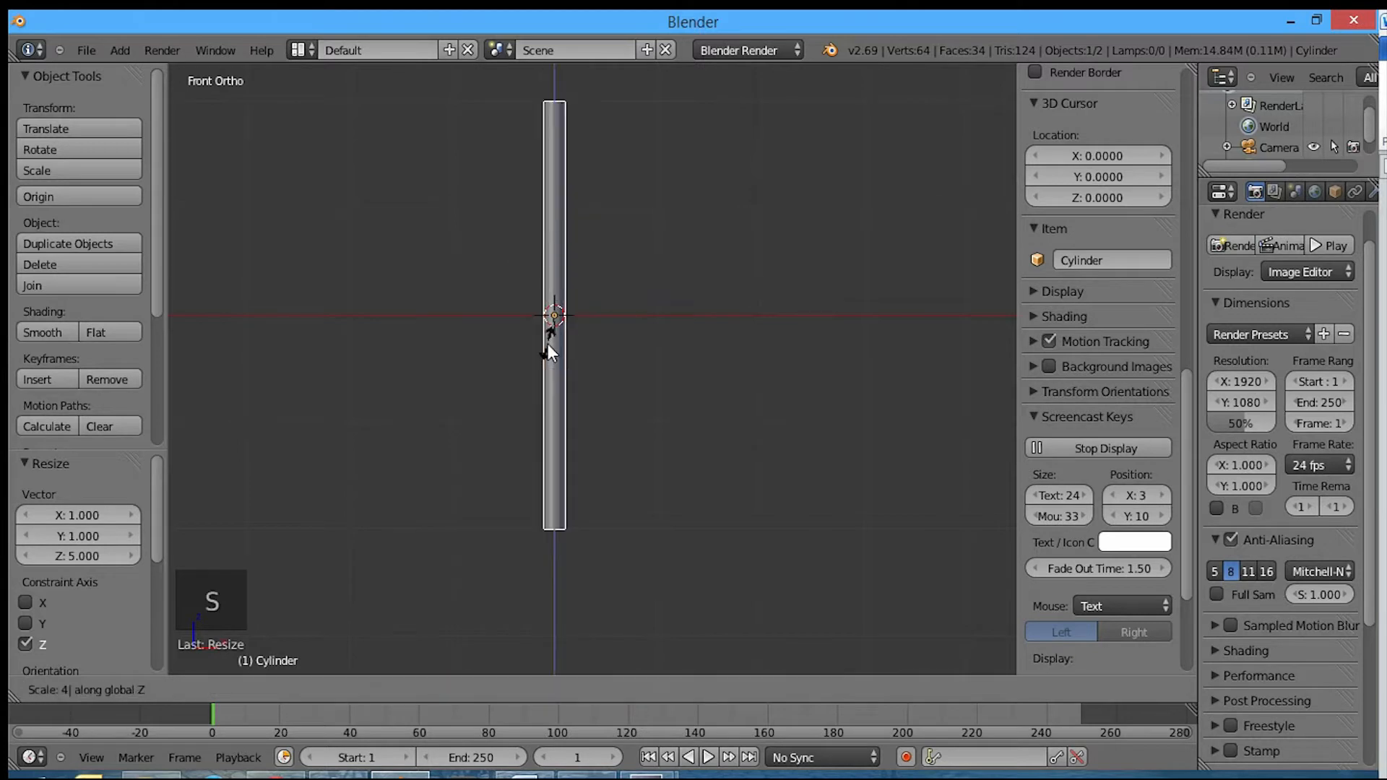
pyautogui.click(548, 343)
# Step: Delete the rod's top cap face in Edit Mode using face selection
pyautogui.keyDown('shift'); pyautogui.scroll(1, 610, 194); pyautogui.keyUp('shift')
pyautogui.keyDown('shift'); pyautogui.moveTo(610, 194); pyautogui.dragTo(581, 343, button='middle'); pyautogui.keyUp('shift')
pyautogui.scroll(6, 600, 331)
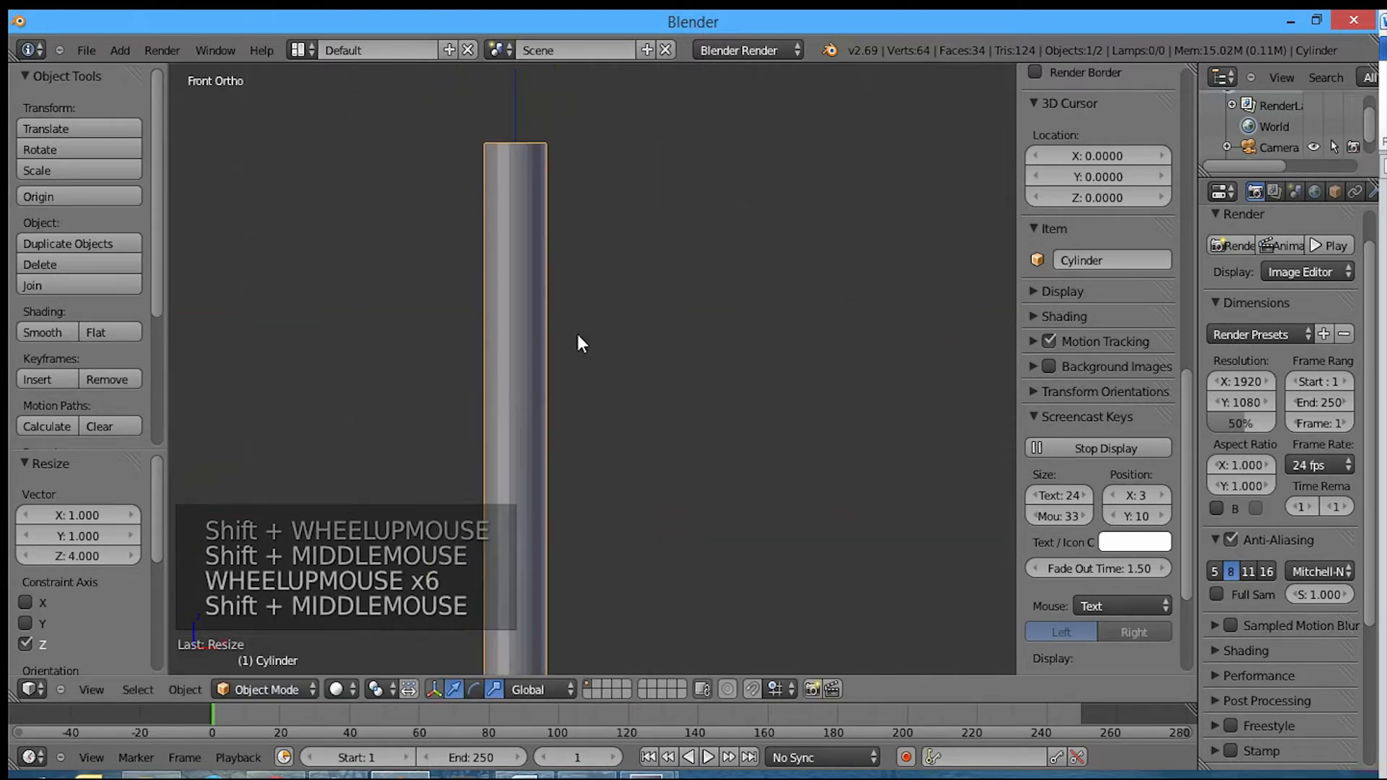
pyautogui.press('Tab')
pyautogui.keyDown('shift'); pyautogui.moveTo(569, 210); pyautogui.dragTo(644, 315, button='middle'); pyautogui.keyUp('shift')
pyautogui.scroll(5, 667, 402)
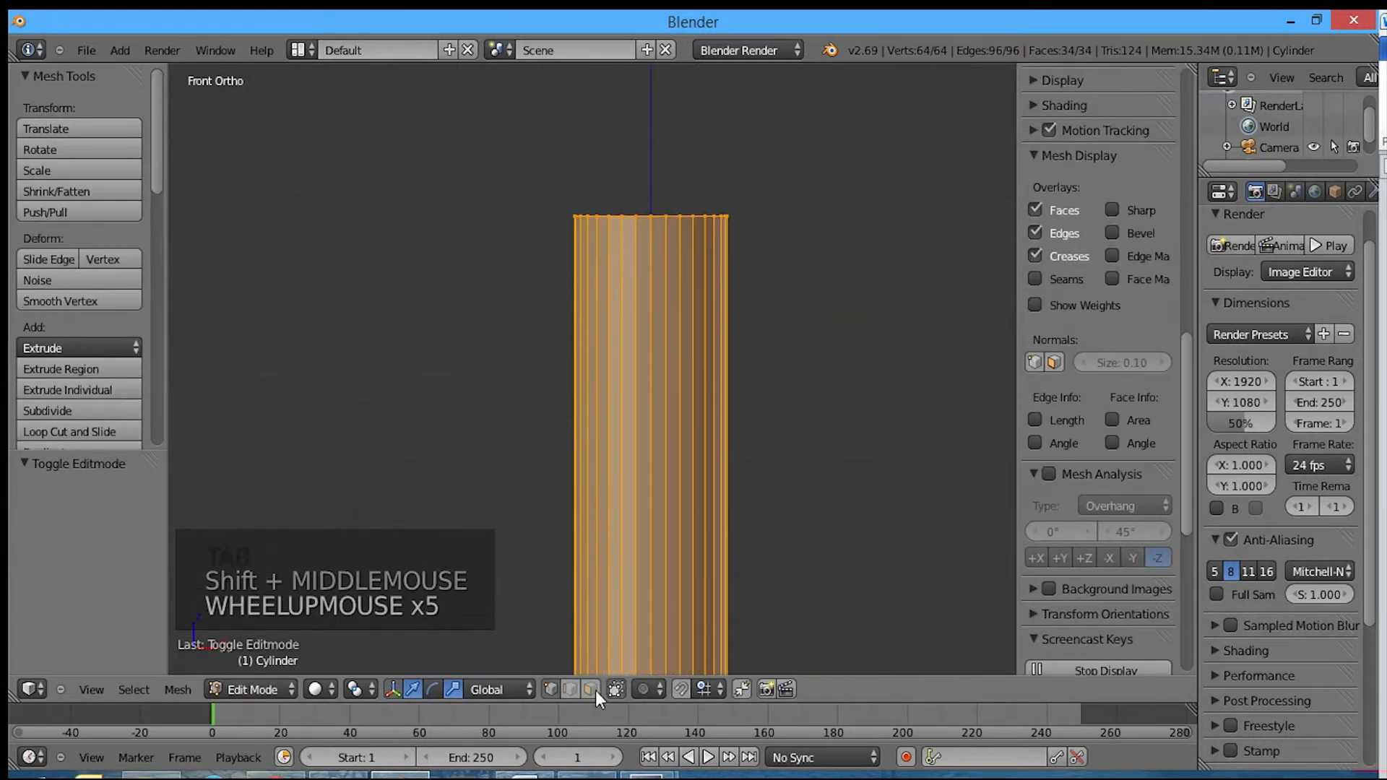
pyautogui.click(635, 390)
pyautogui.moveTo(635, 390); pyautogui.dragTo(729, 727, button='middle')
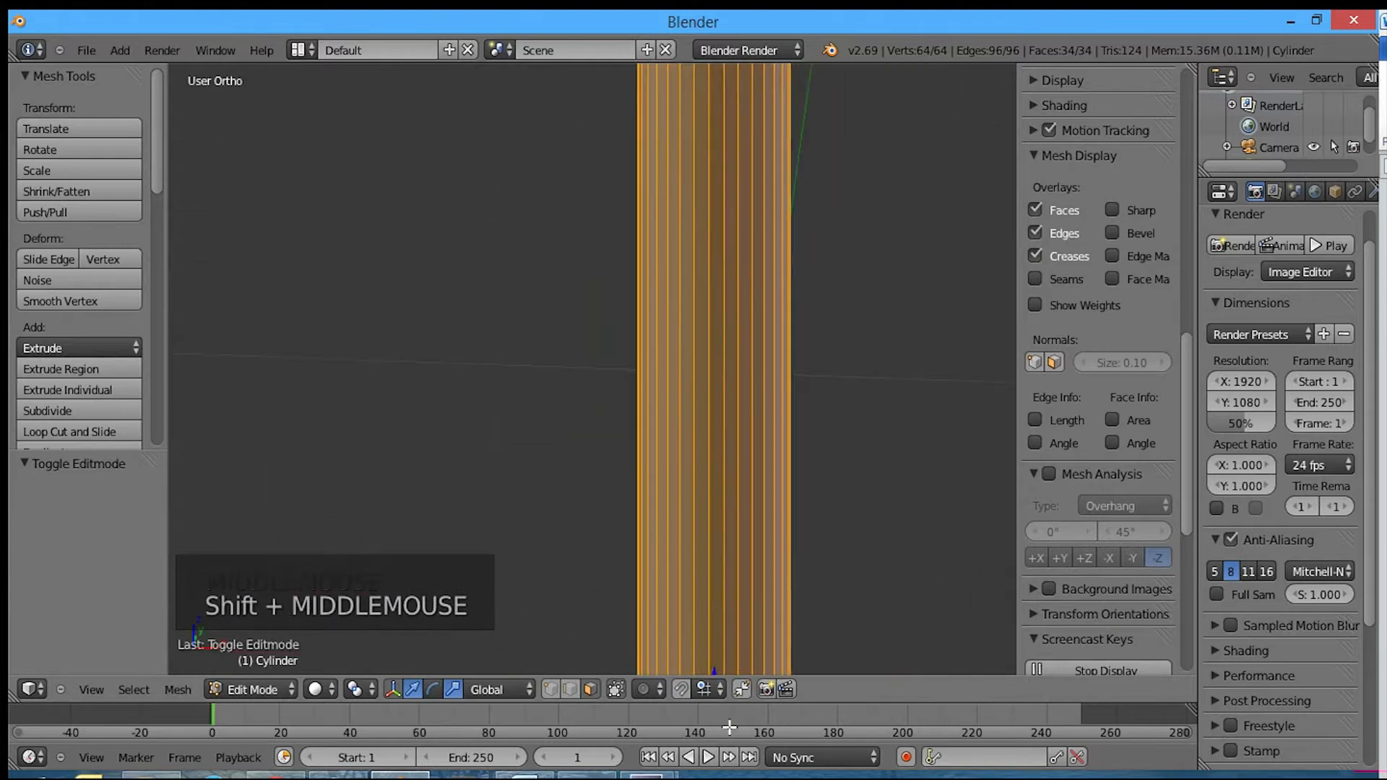
pyautogui.scroll(-7, 696, 214)
pyautogui.keyDown('shift'); pyautogui.moveTo(696, 214); pyautogui.dragTo(635, 434, button='middle'); pyautogui.keyUp('shift')
pyautogui.rightClick(625, 387)
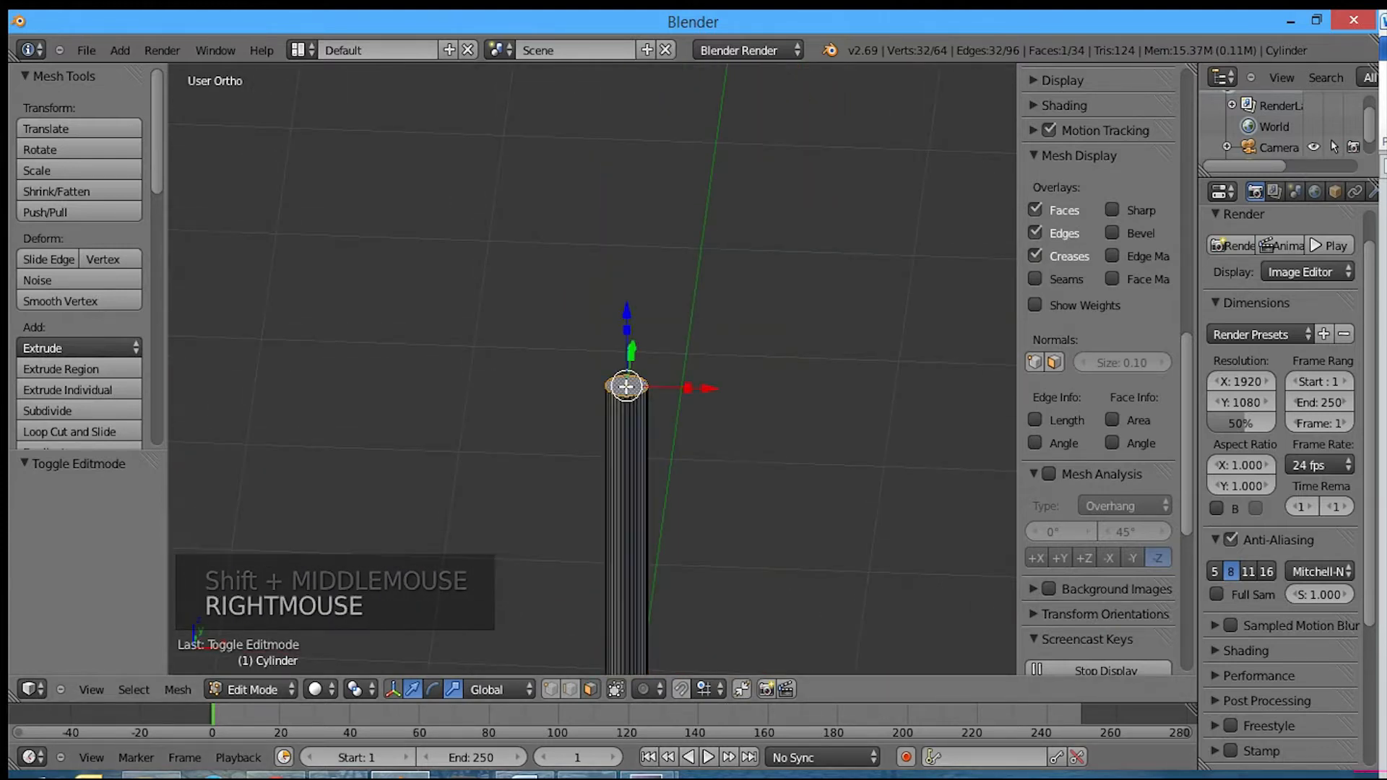
pyautogui.press('Delete')
pyautogui.click(625, 387)
# Step: Select the whole ring of vertices around the rod's open upper end in front view, including the hidden ones
pyautogui.press('KP_1')
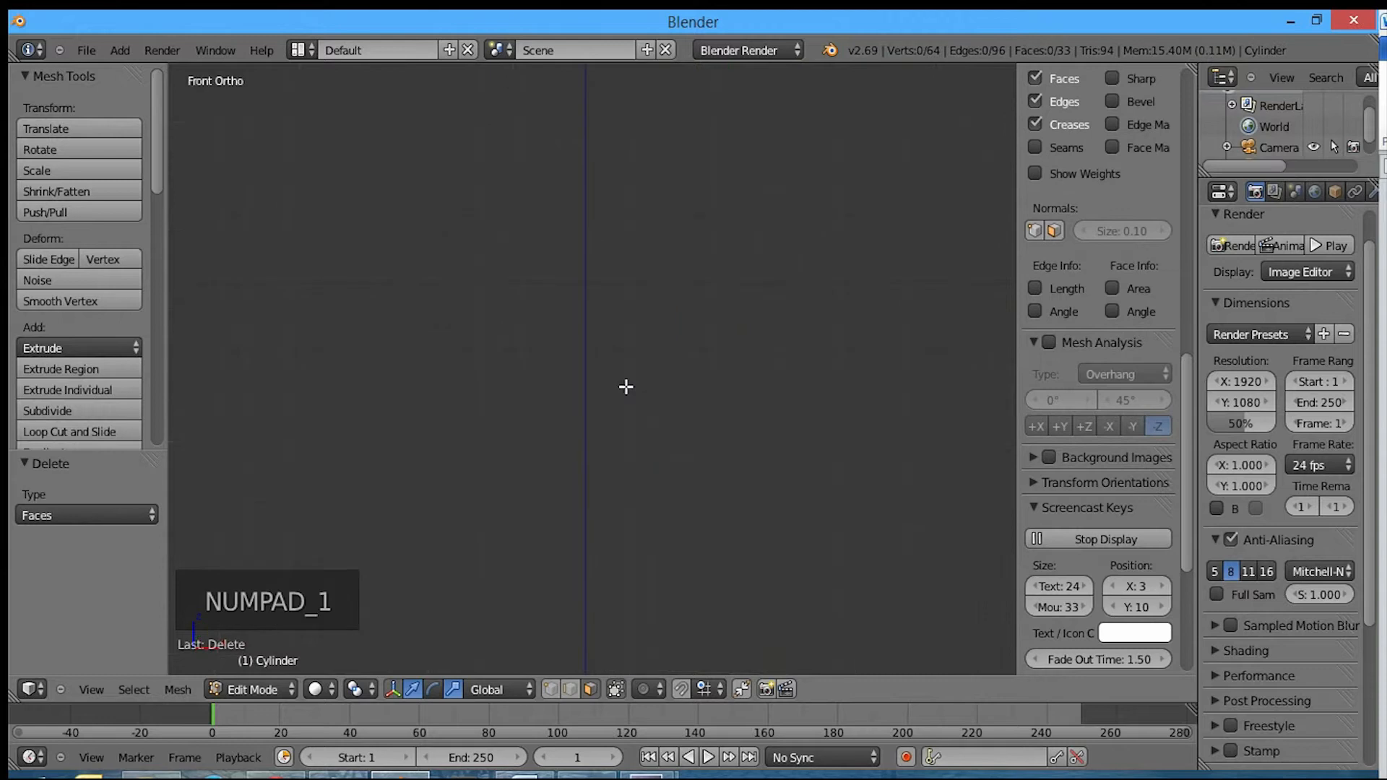
pyautogui.keyDown('shift'); pyautogui.moveTo(524, 355); pyautogui.dragTo(558, 90, button='middle'); pyautogui.keyUp('shift')
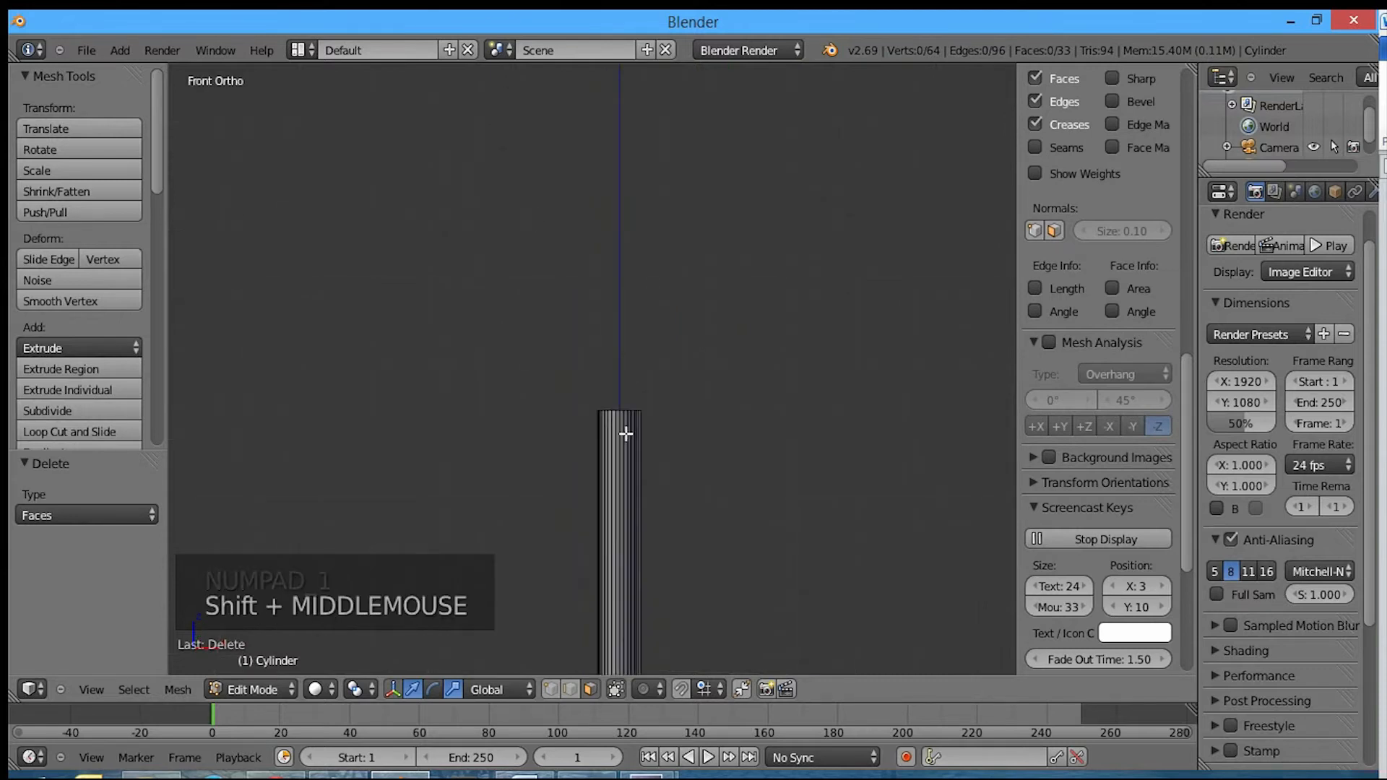
pyautogui.click(552, 694)
pyautogui.scroll(4, 579, 607)
pyautogui.keyDown('shift'); pyautogui.moveTo(587, 538); pyautogui.dragTo(588, 486, button='middle'); pyautogui.keyUp('shift')
pyautogui.press('a')
pyautogui.press('b')
pyautogui.press('a')
pyautogui.press('b')
pyautogui.moveTo(543, 371); pyautogui.dragTo(907, 497)
pyautogui.press('z')
pyautogui.press('b')
pyautogui.moveTo(546, 375); pyautogui.dragTo(836, 464)
pyautogui.press('z')
# Step: Snap the 3D cursor to the selected ring and add a UV sphere there
pyautogui.hotkey('shift', 's')
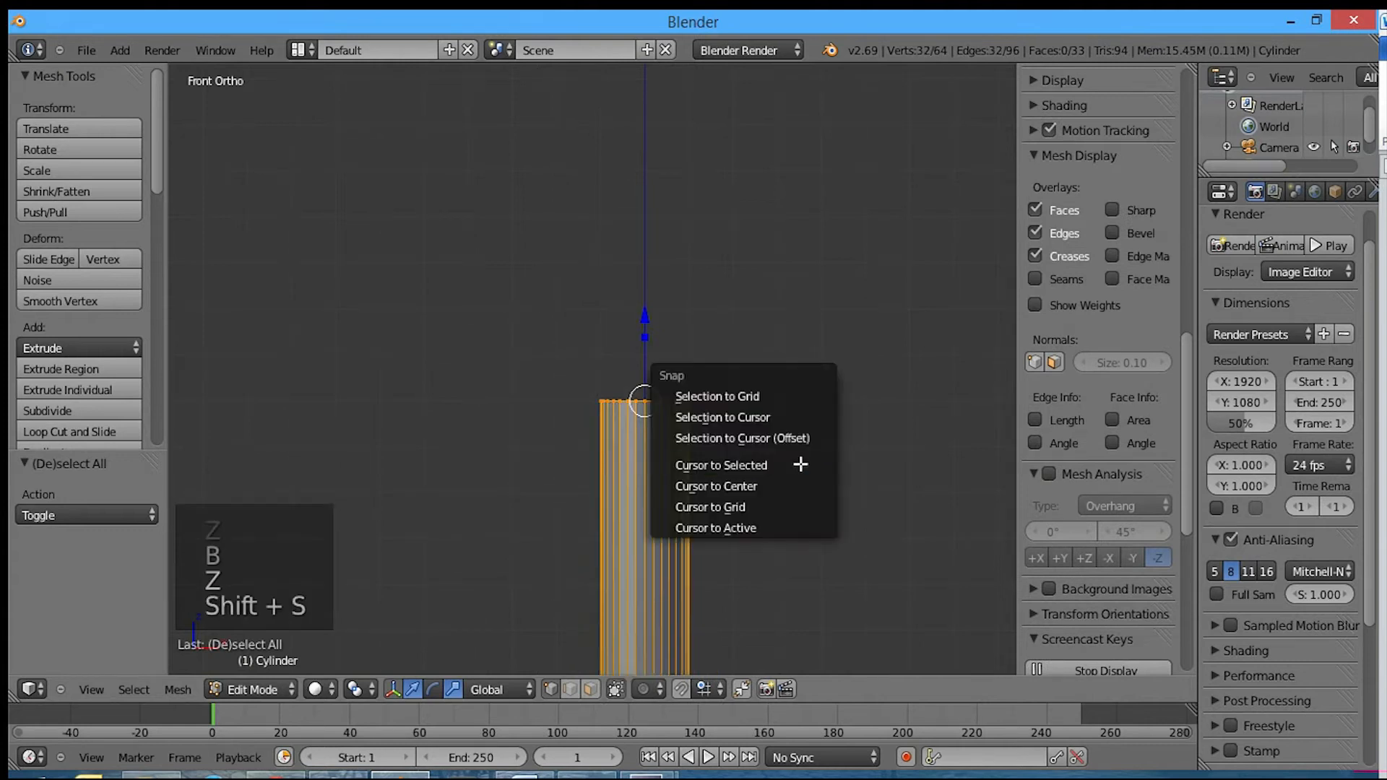
pyautogui.click(800, 465)
pyautogui.press('space')
pyautogui.write('add')
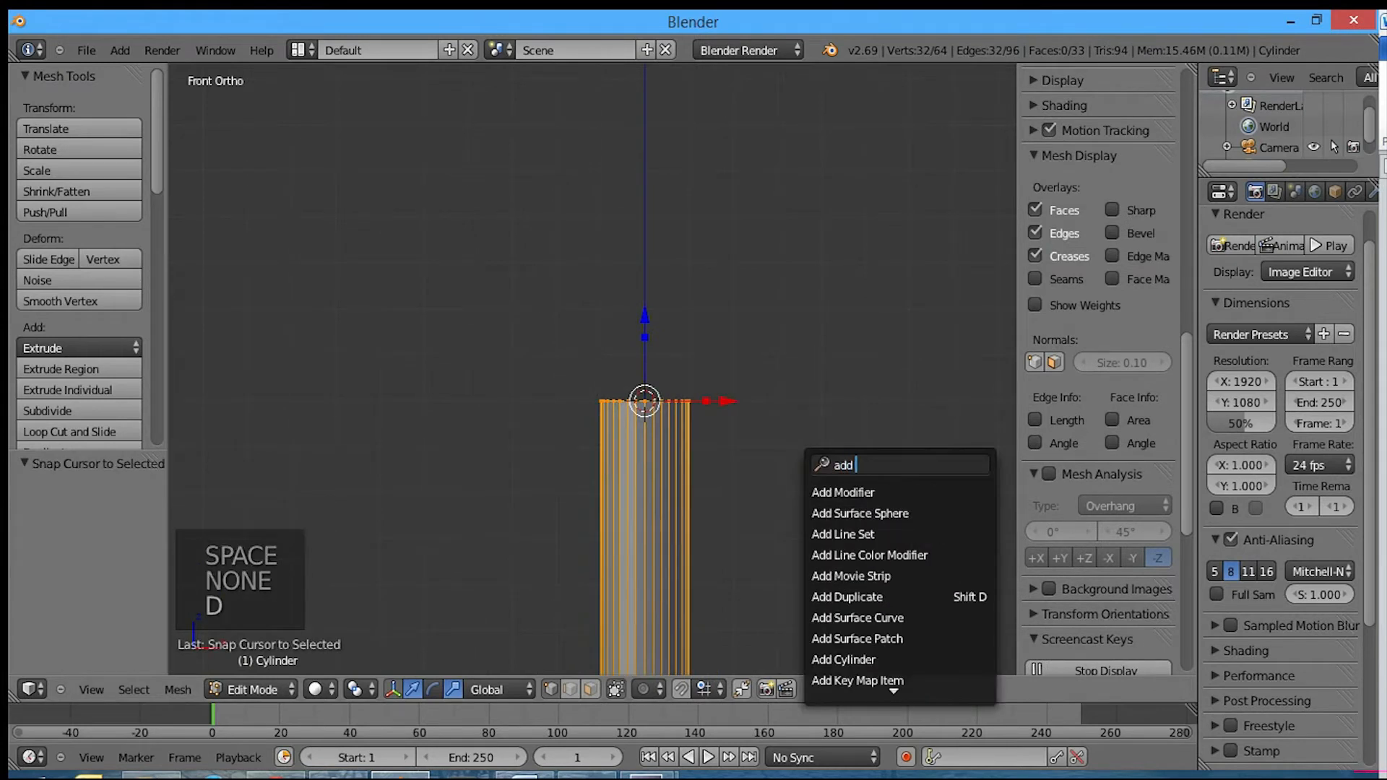
pyautogui.hotkey('shift', 'a')
pyautogui.click(570, 353)
pyautogui.scroll(-4, 792, 397)
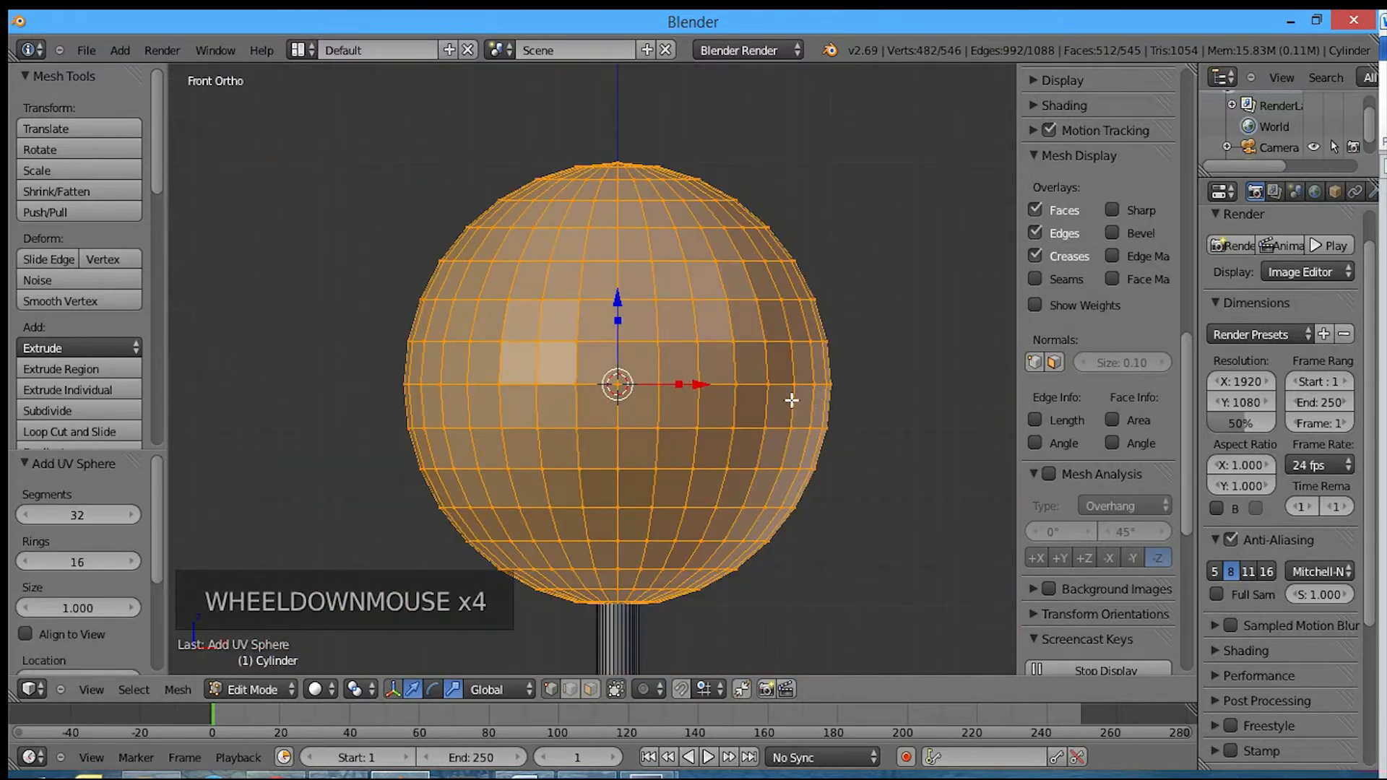
# Step: Delete all vertices of the sphere's lower half, below its equator, leaving a dome
pyautogui.press('z')
pyautogui.press('a')
pyautogui.press('b')
pyautogui.moveTo(339, 398); pyautogui.dragTo(996, 633)
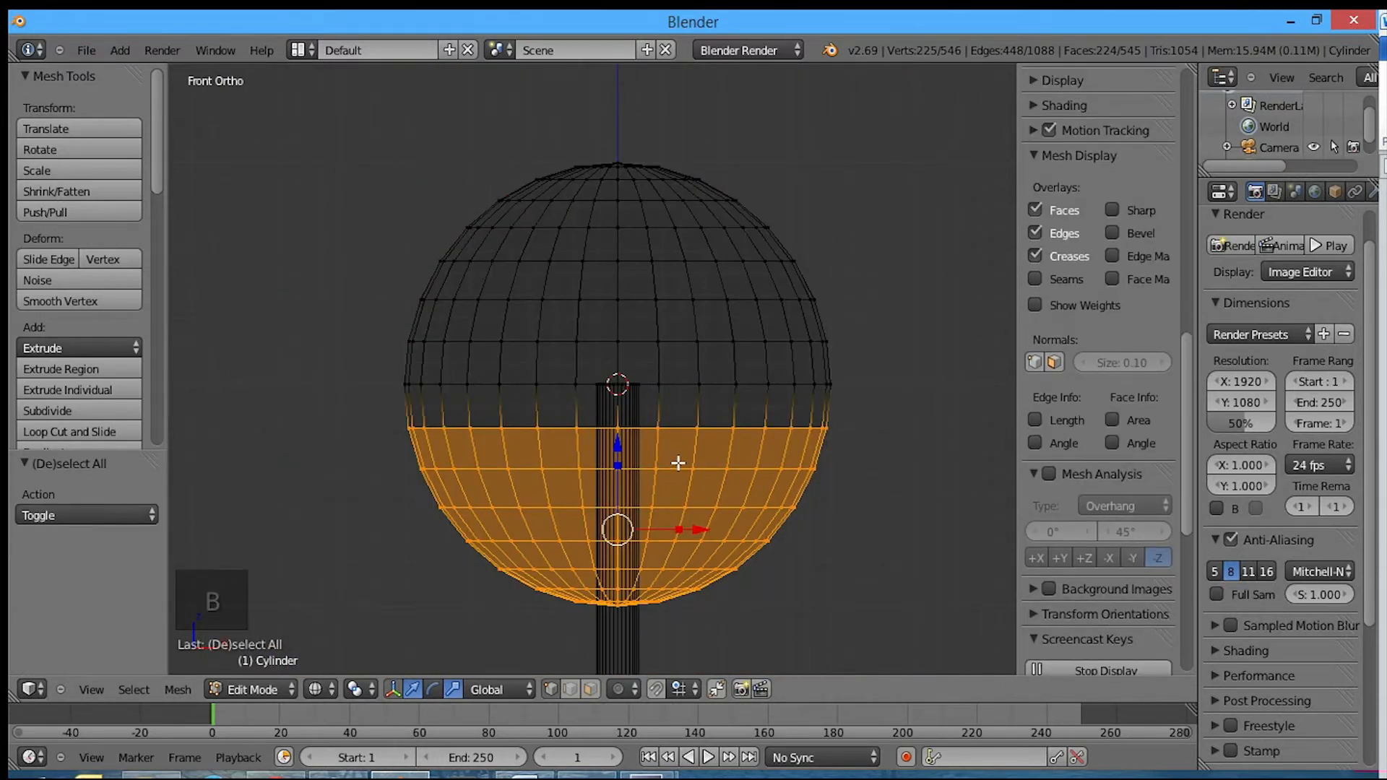
pyautogui.press('Delete')
pyautogui.click(684, 416)
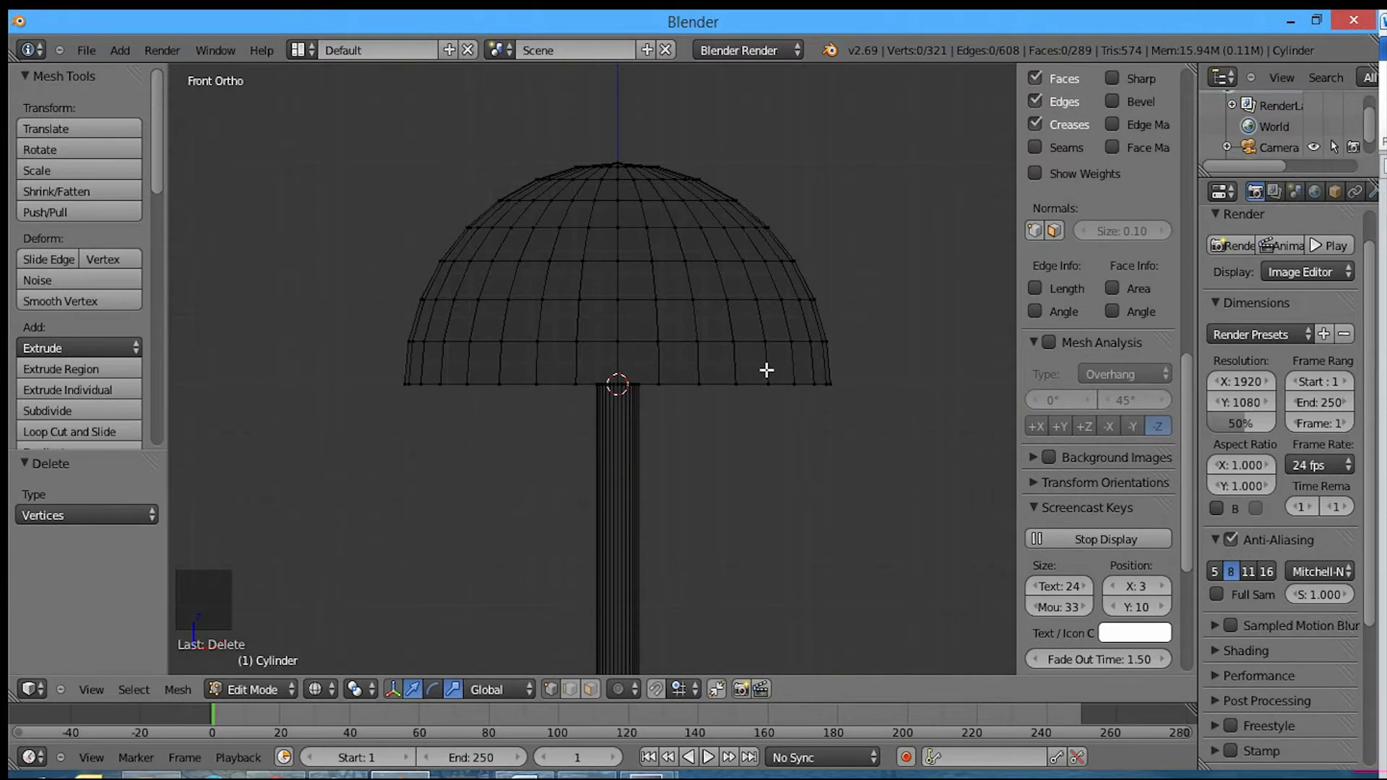
# Step: Select the whole dome as linked geometry and scale it uniformly to 0.1
pyautogui.press('l')
pyautogui.press('s')
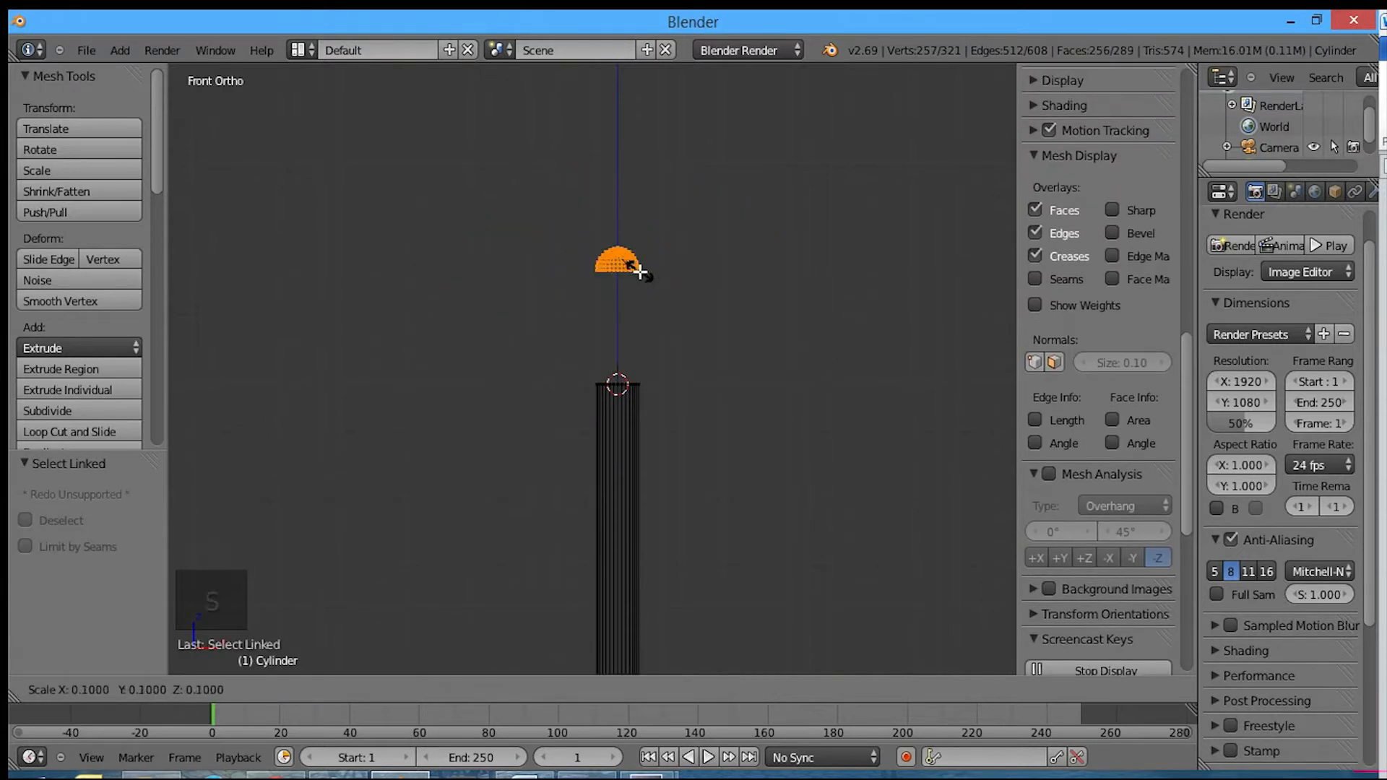
pyautogui.click(632, 268)
# Step: Move the dome down along the Z axis until its base sits on the rod's open upper rim
pyautogui.scroll(5, 636, 221)
pyautogui.keyDown('shift'); pyautogui.moveTo(657, 206); pyautogui.dragTo(659, 87, button='middle'); pyautogui.keyUp('shift')
pyautogui.moveTo(641, 68); pyautogui.dragTo(619, 349)
pyautogui.press('KP_Decimal')
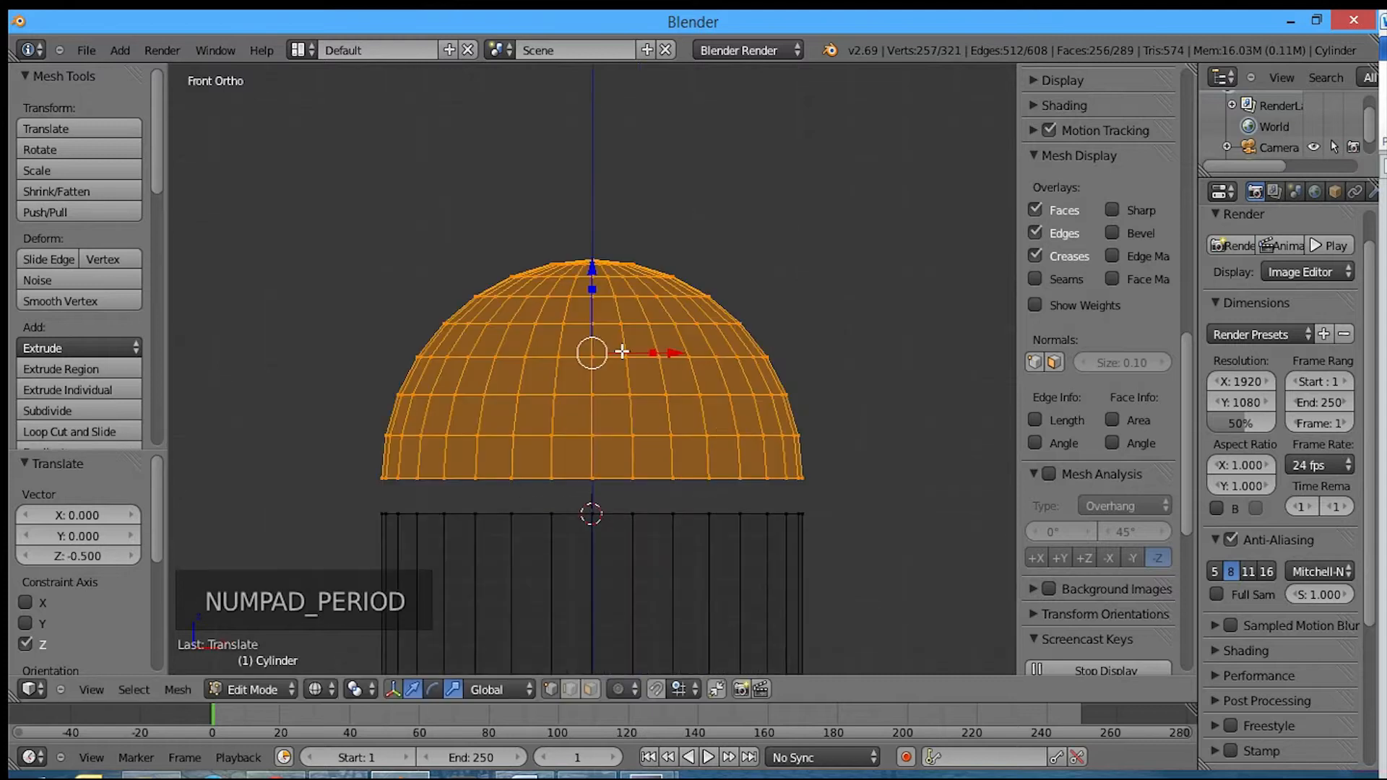
pyautogui.moveTo(601, 269)
pyautogui.mouseDown()
pyautogui.moveTo(596, 309)
pyautogui.moveTo(597, 264)
pyautogui.mouseUp()
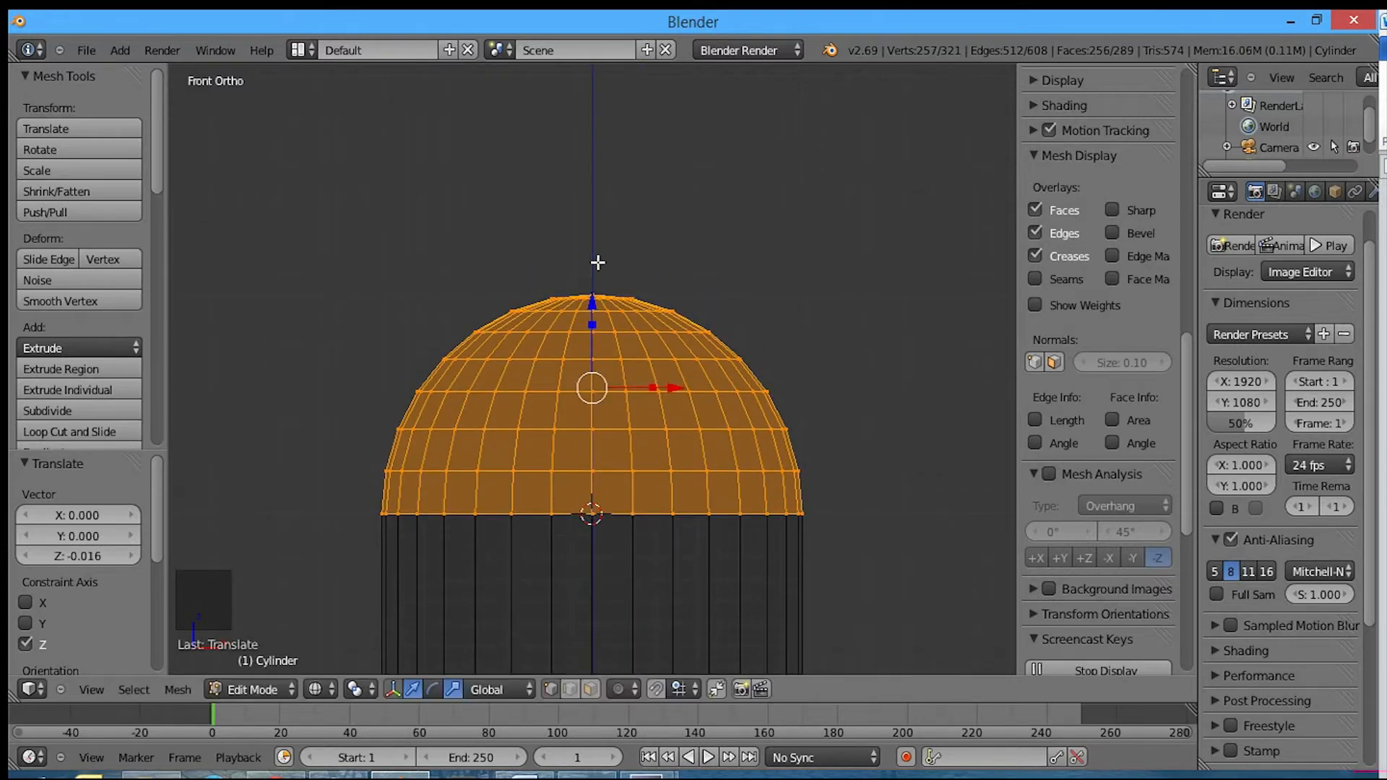
# Step: Try to merge the overlapping seam vertices by removing doubles across the whole mesh
pyautogui.press('a')
pyautogui.press('a')
pyautogui.press('a')
pyautogui.press('w')
pyautogui.press('w')
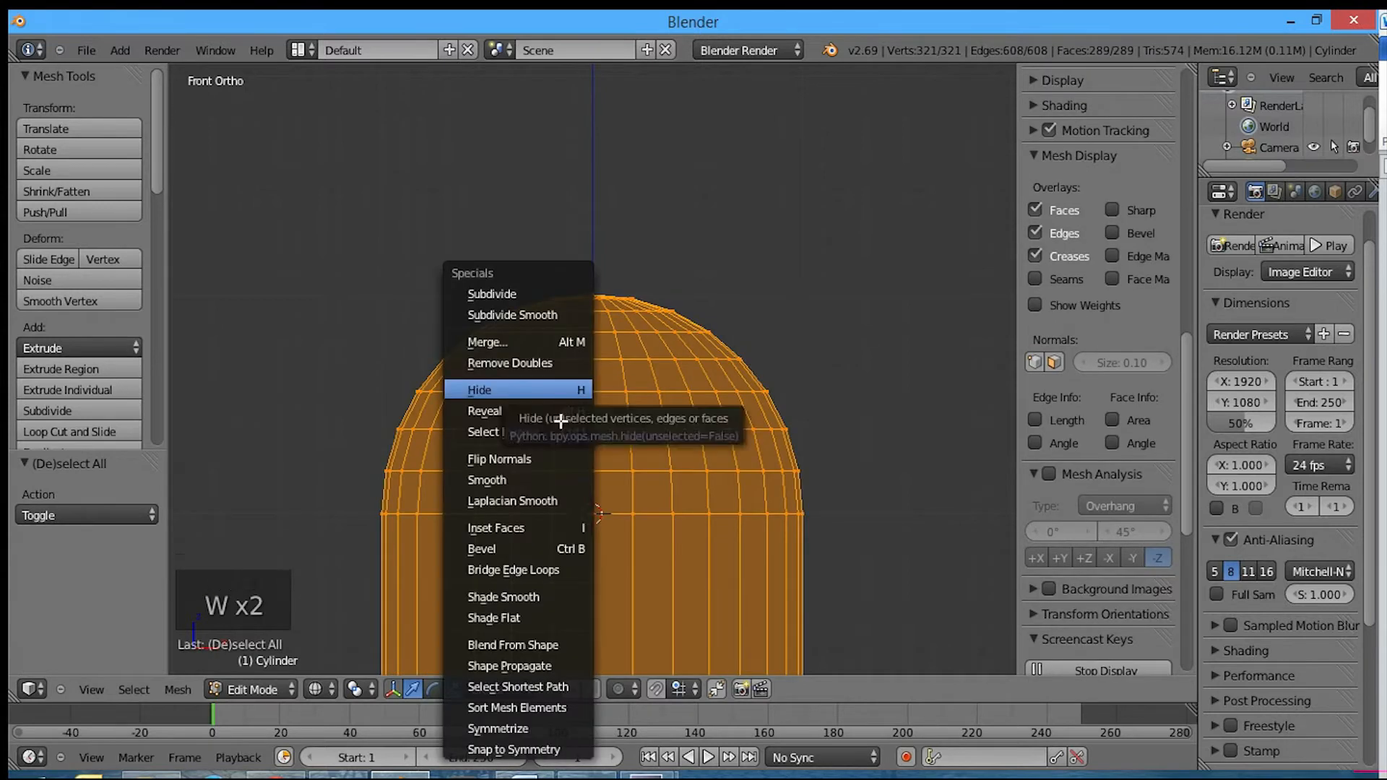
pyautogui.click(555, 362)
# Step: Box-select the seam vertices between dome and rod and flatten them by scaling to 0 along Z
pyautogui.press('a')
pyautogui.press('b')
pyautogui.moveTo(310, 496); pyautogui.dragTo(931, 555)
pyautogui.press('s')
pyautogui.press('z')
pyautogui.press('0')
pyautogui.press('Return')
pyautogui.press('a')
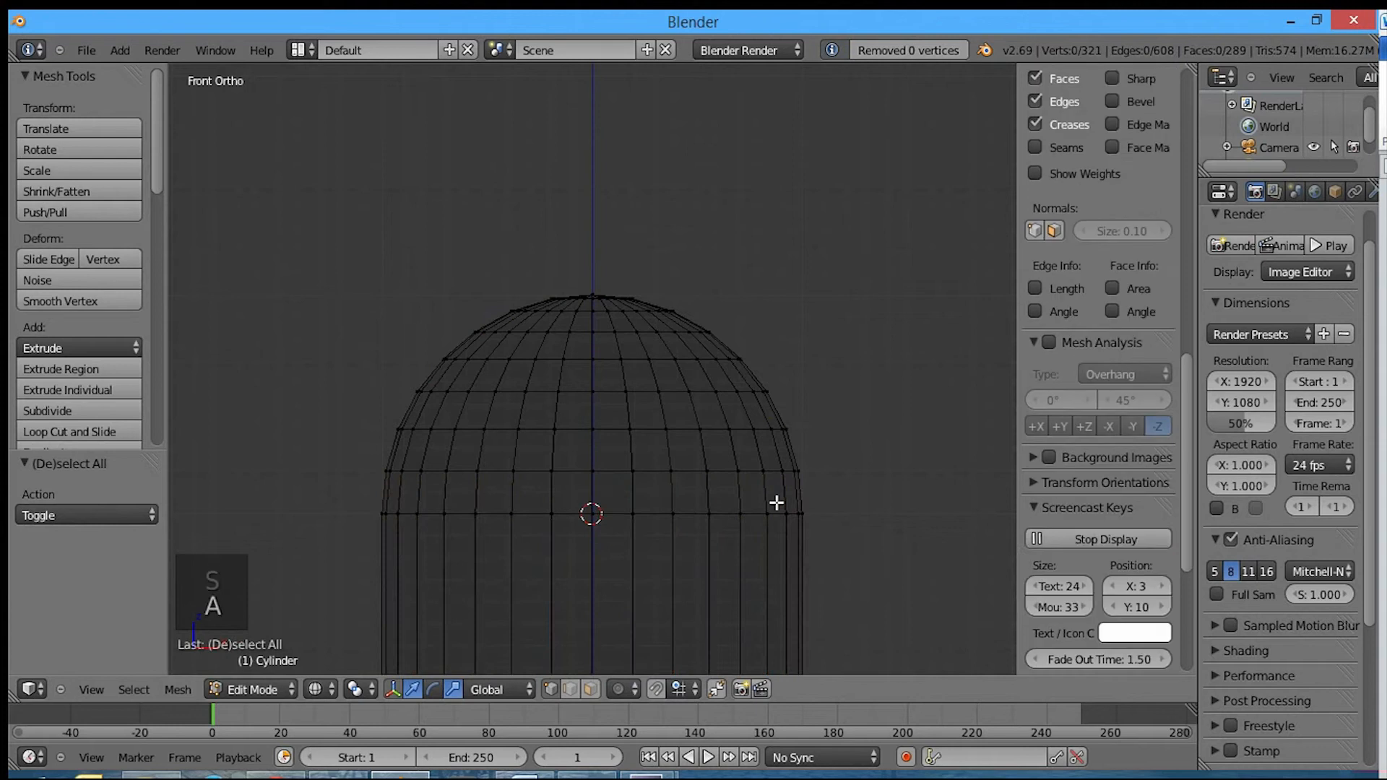
# Step: Remove doubles across the whole mesh to weld the flattened dome base to the rod's rim
pyautogui.press('b')
pyautogui.press('a')
pyautogui.press('w')
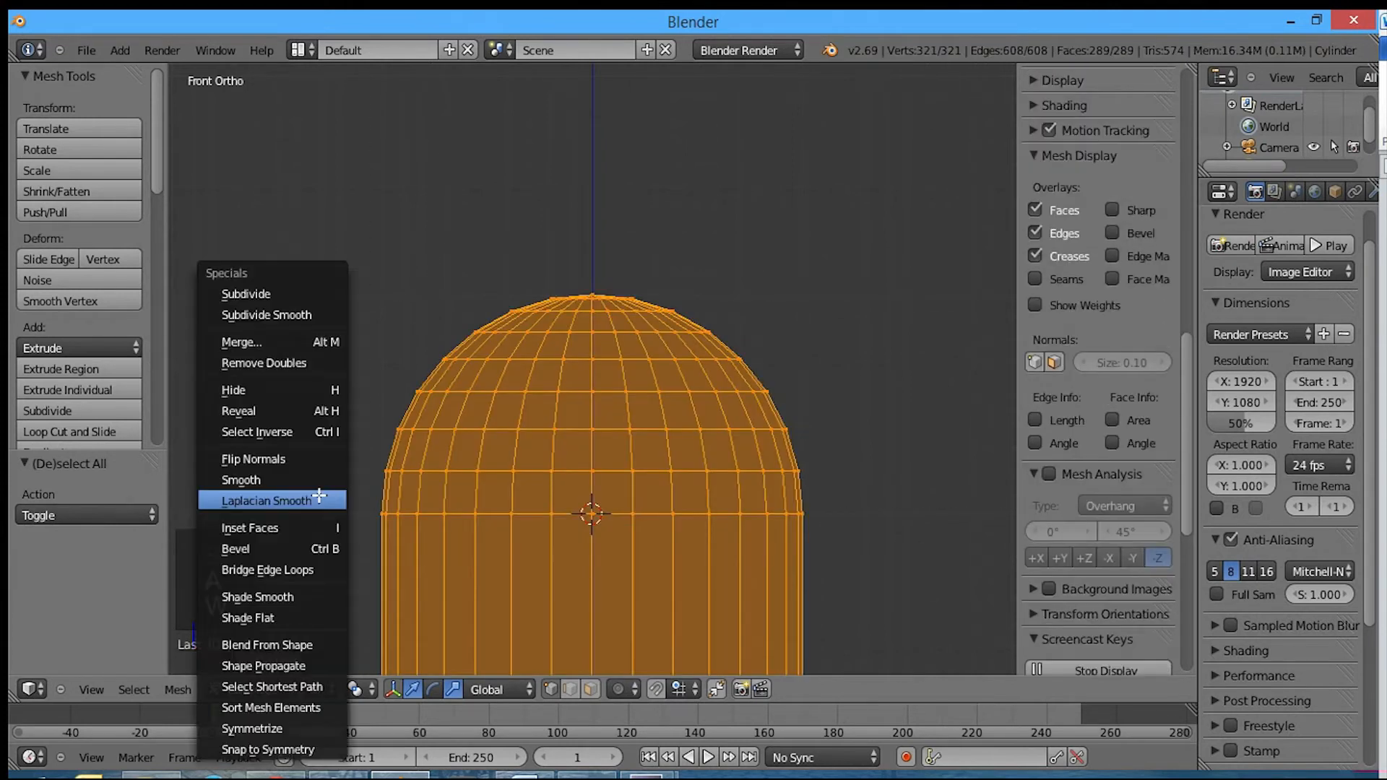
pyautogui.click(323, 363)
pyautogui.press('a')
pyautogui.scroll(-9, 669, 430)
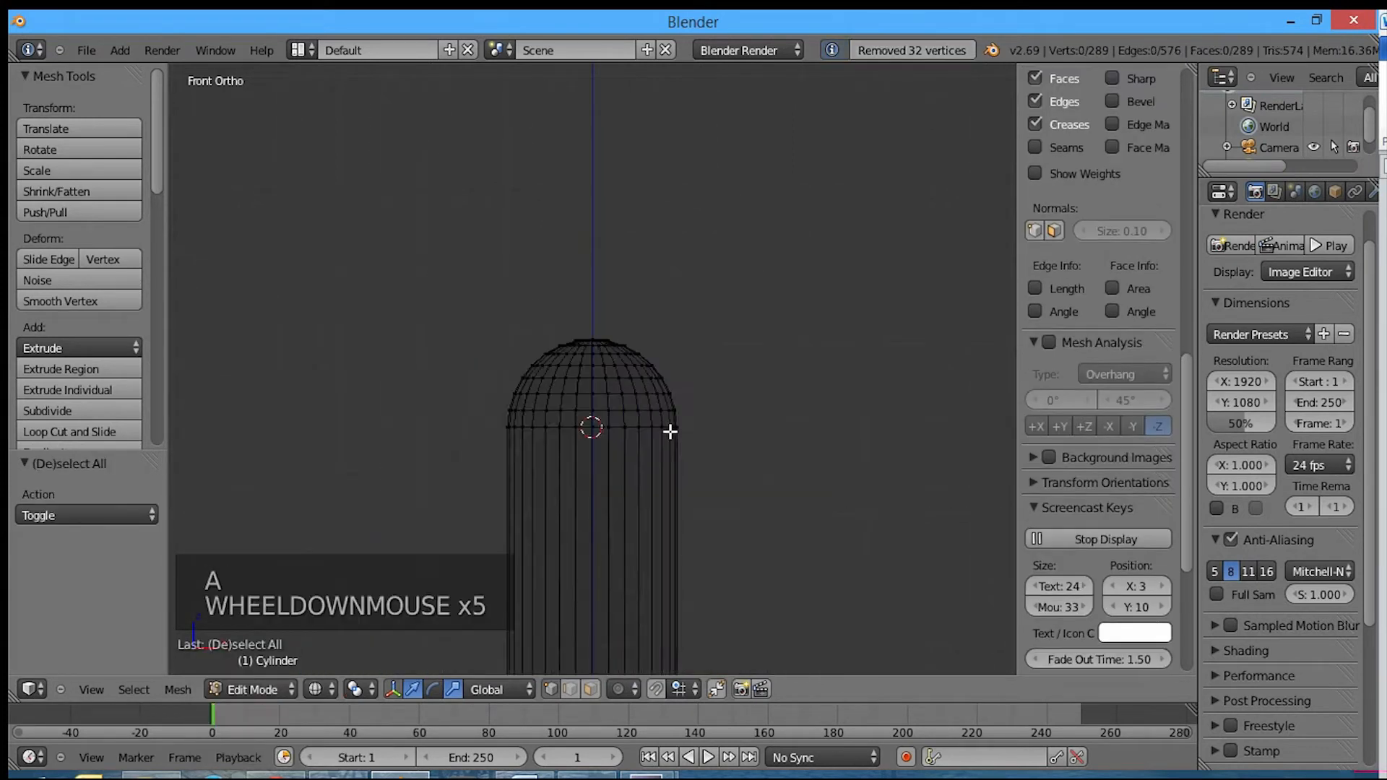
# Step: Return to solid display in Object Mode and apply smooth shading to the rod
pyautogui.press('z')
pyautogui.scroll(-3, 670, 431)
pyautogui.press('Tab')
pyautogui.scroll(-1, 650, 474)
pyautogui.moveTo(650, 474); pyautogui.dragTo(542, 505, button='middle')
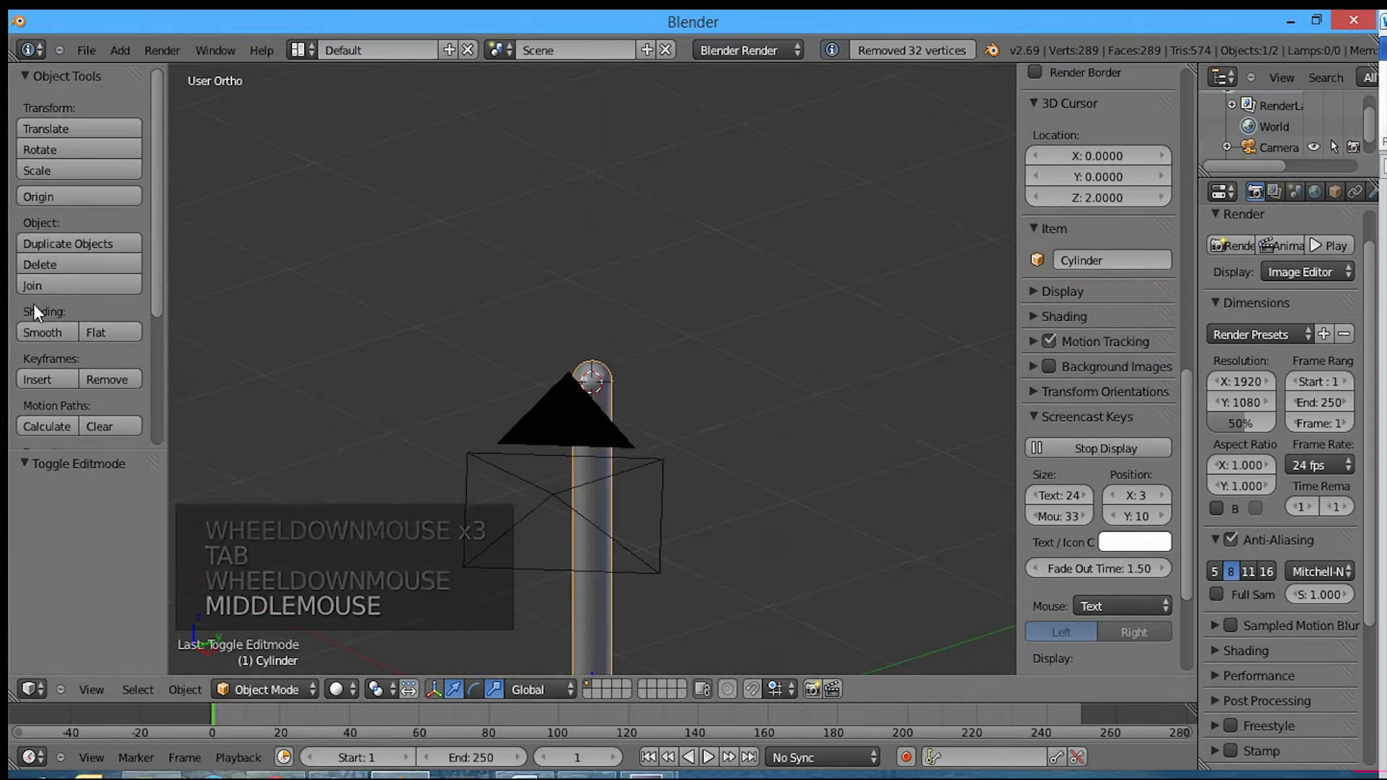
pyautogui.click(41, 332)
pyautogui.moveTo(371, 339); pyautogui.dragTo(520, 353, button='middle')
# Step: Look through the camera at the full rod and hide both side regions of the 3D view
pyautogui.press('KP_0')
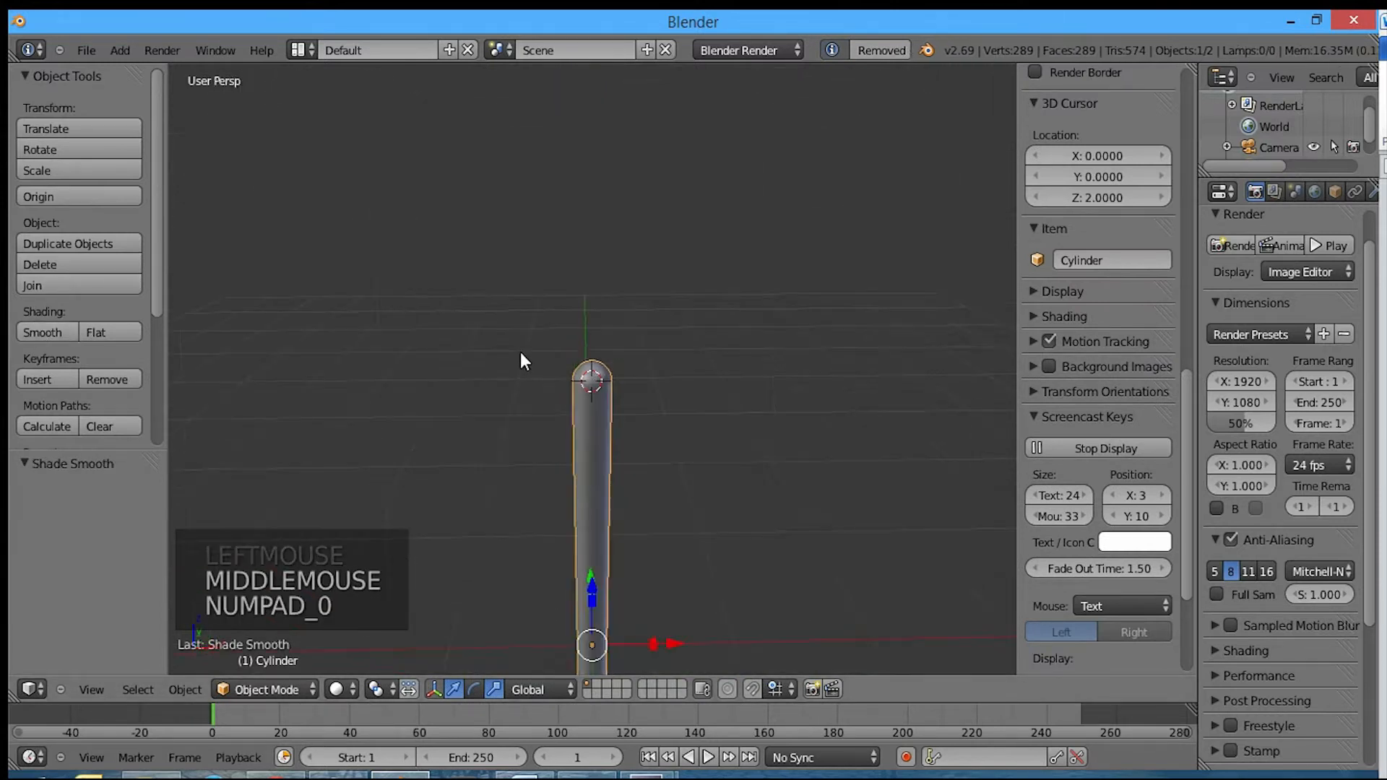
pyautogui.scroll(6, 520, 353)
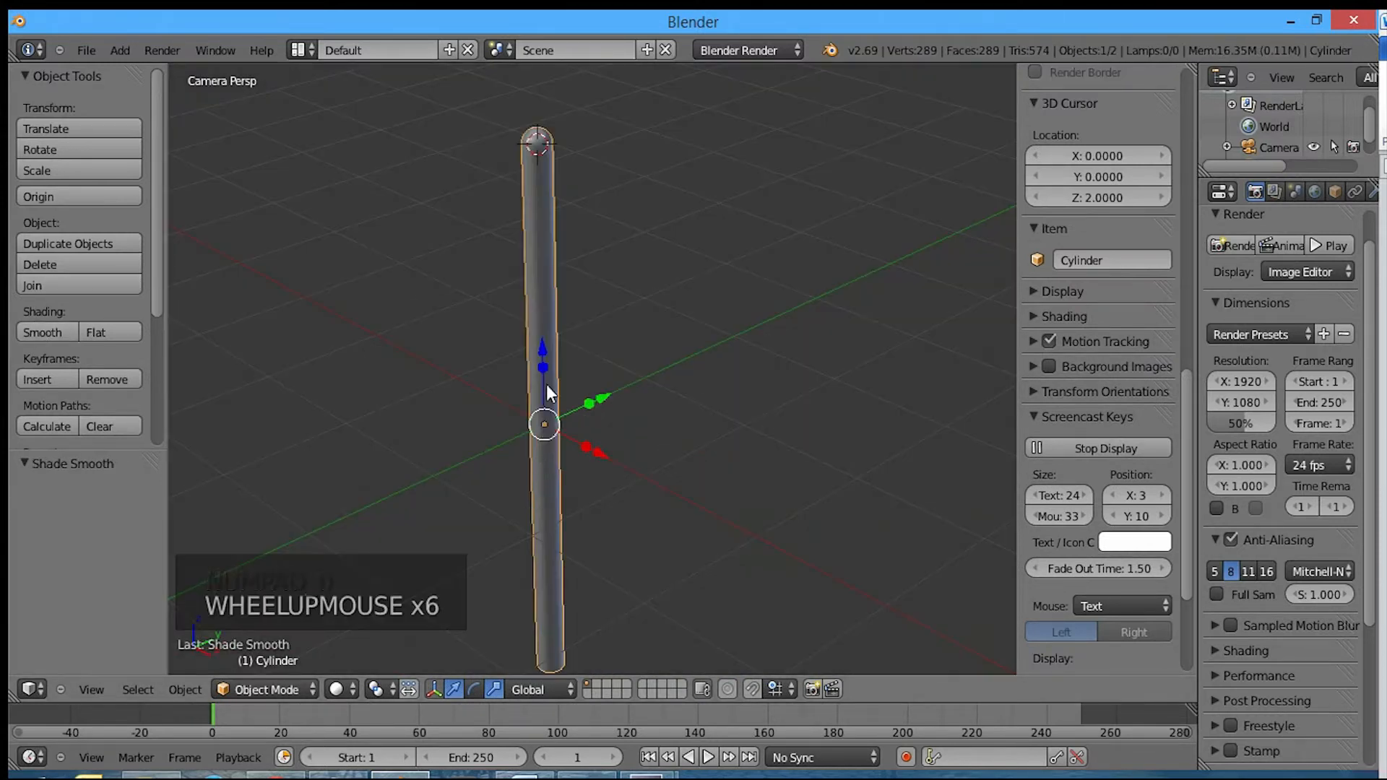
pyautogui.keyDown('shift'); pyautogui.moveTo(546, 390); pyautogui.dragTo(573, 318, button='middle'); pyautogui.keyUp('shift')
pyautogui.scroll(-2, 573, 318)
pyautogui.press('n')
pyautogui.press('n')
pyautogui.press('n')
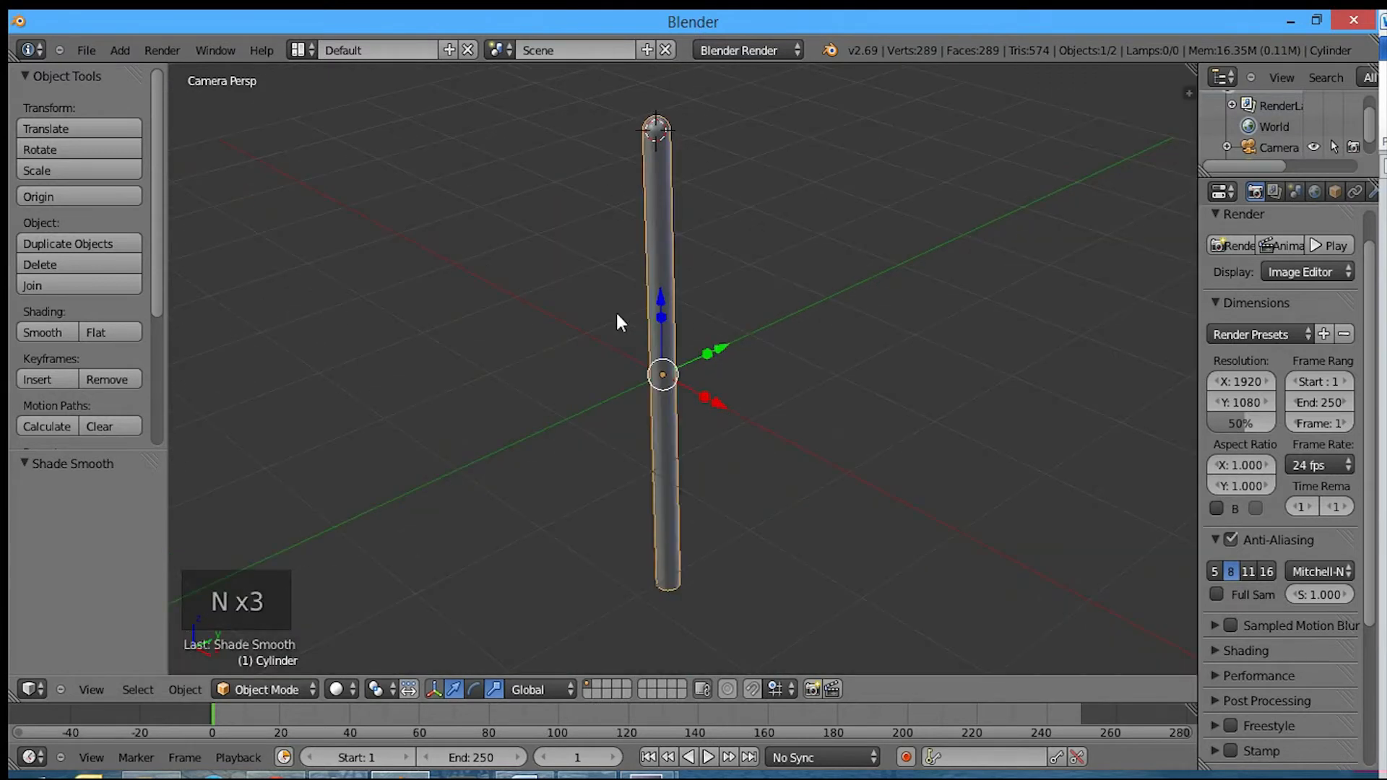
pyautogui.press('t')
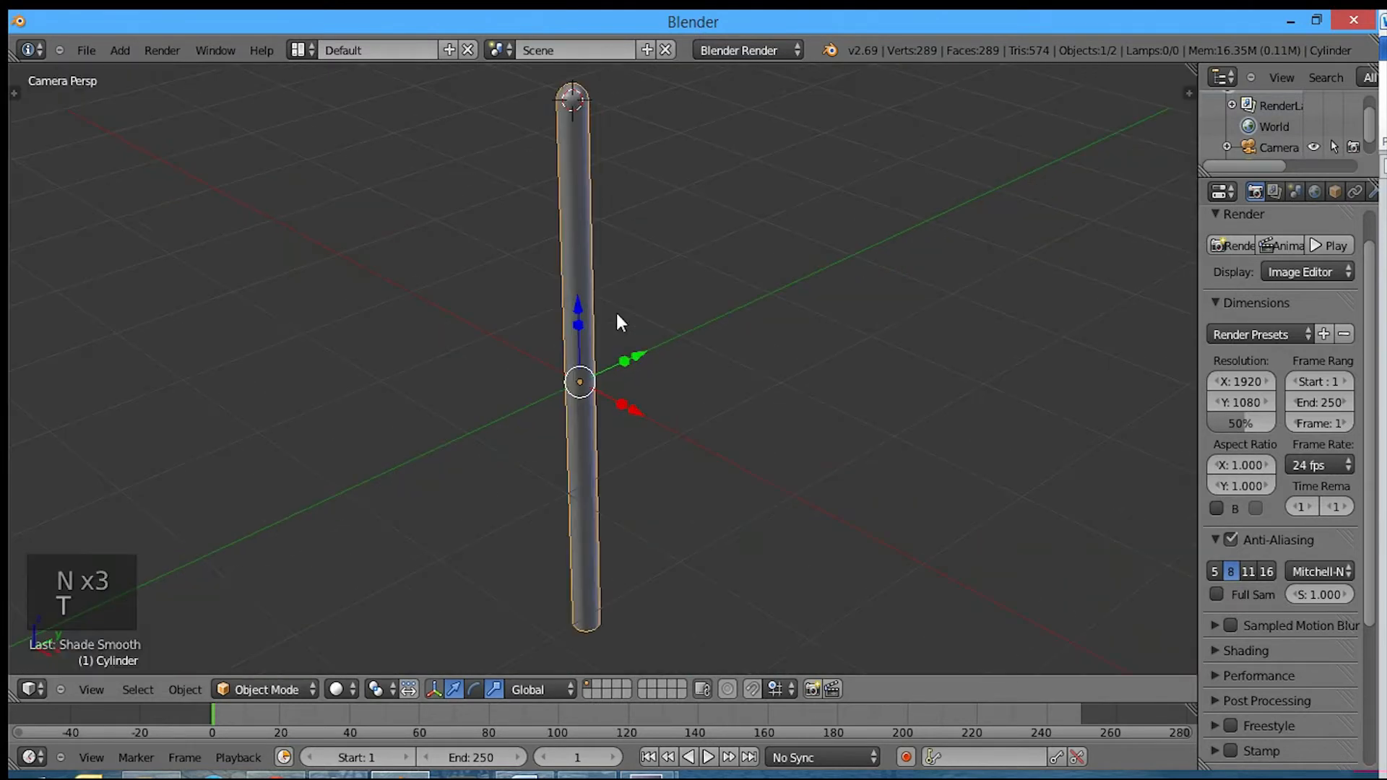
# Step: Set the render resolution to 100% and anti-aliasing to 16 samples with the Catmull-Rom filter
pyautogui.click(1237, 429)
pyautogui.click(1266, 572)
pyautogui.click(1317, 571)
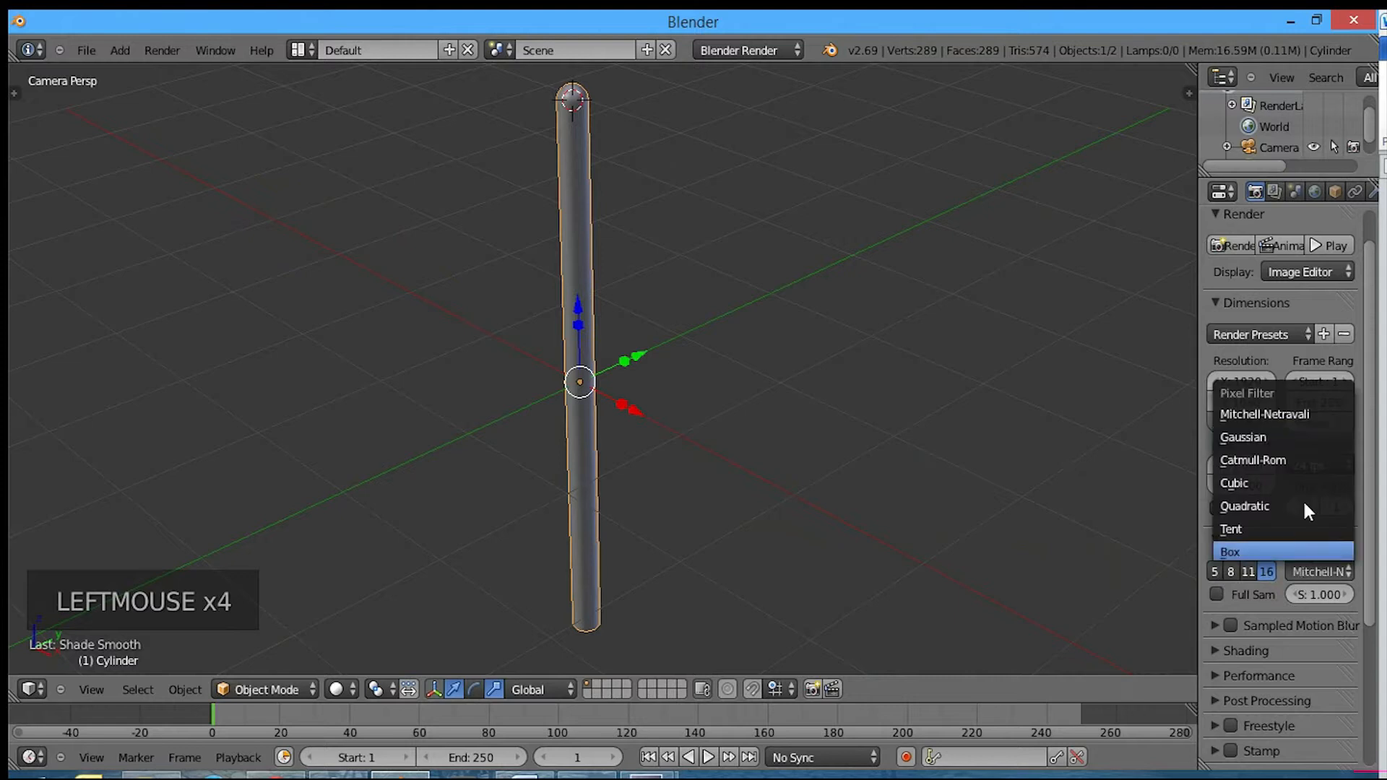
pyautogui.click(1313, 571)
pyautogui.click(1285, 459)
pyautogui.scroll(-7, 1257, 599)
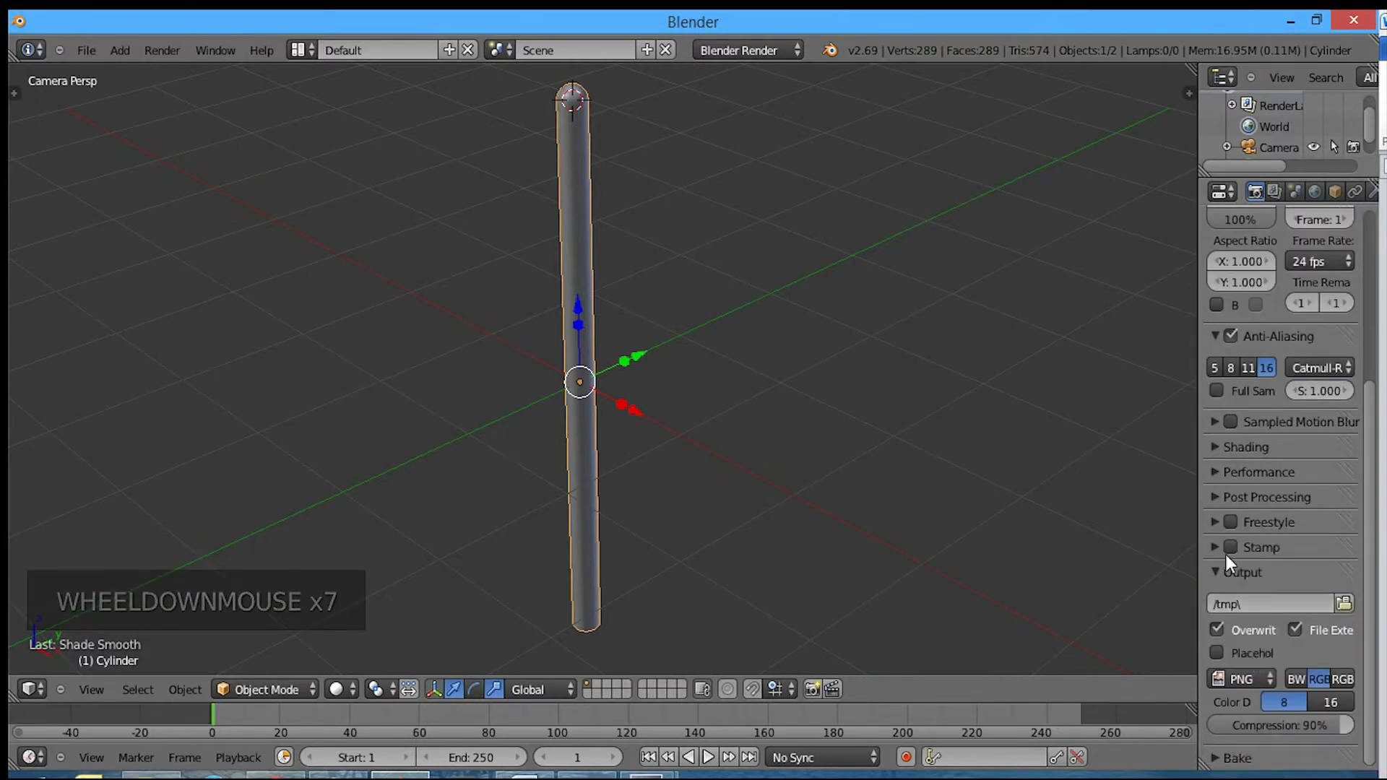
pyautogui.scroll(-3, 1329, 184)
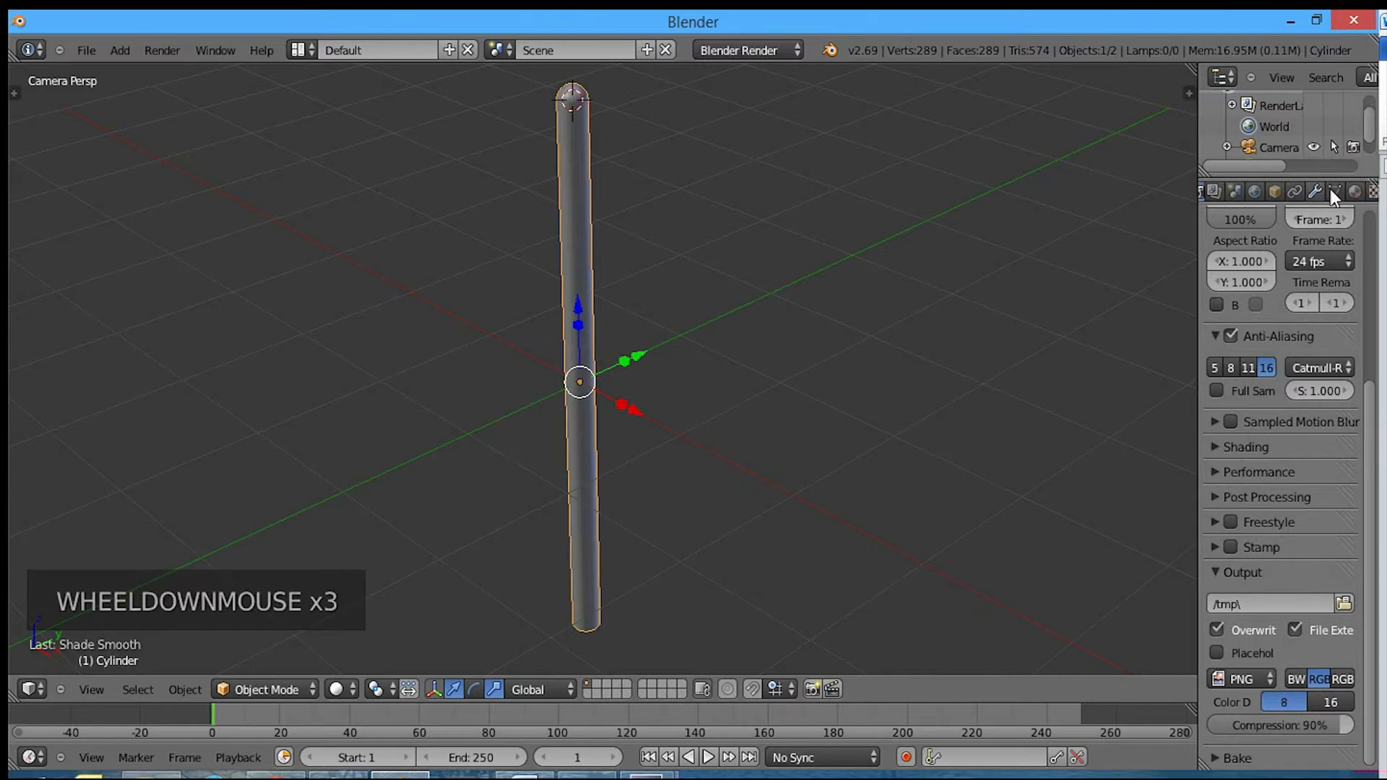
# Step: Add a new material to the rod and give it a blue diffuse color, hex 00A2E7
pyautogui.click(1352, 191)
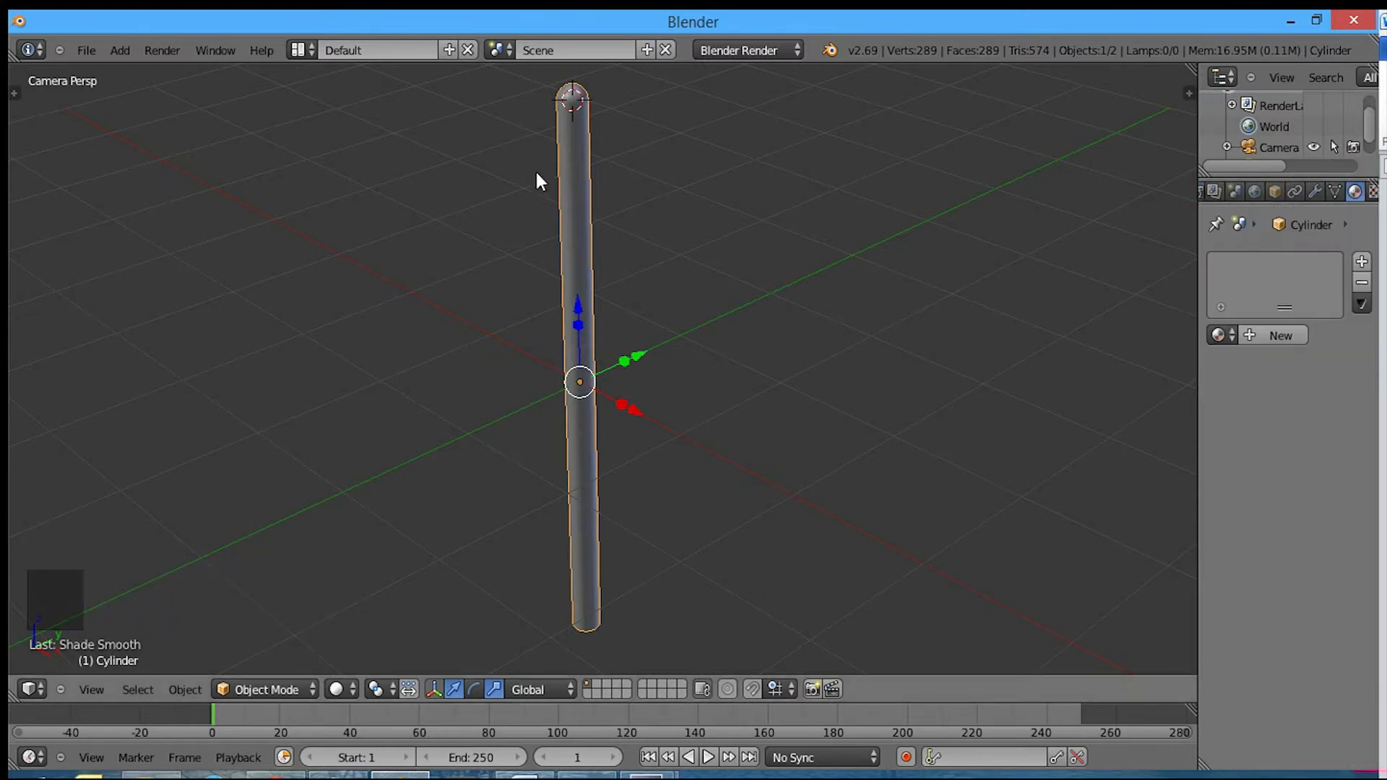
pyautogui.keyDown('shift'); pyautogui.moveTo(534, 169); pyautogui.dragTo(533, 237, button='middle'); pyautogui.keyUp('shift')
pyautogui.scroll(-1, 1012, 301)
pyautogui.scroll(-1, 819, 282)
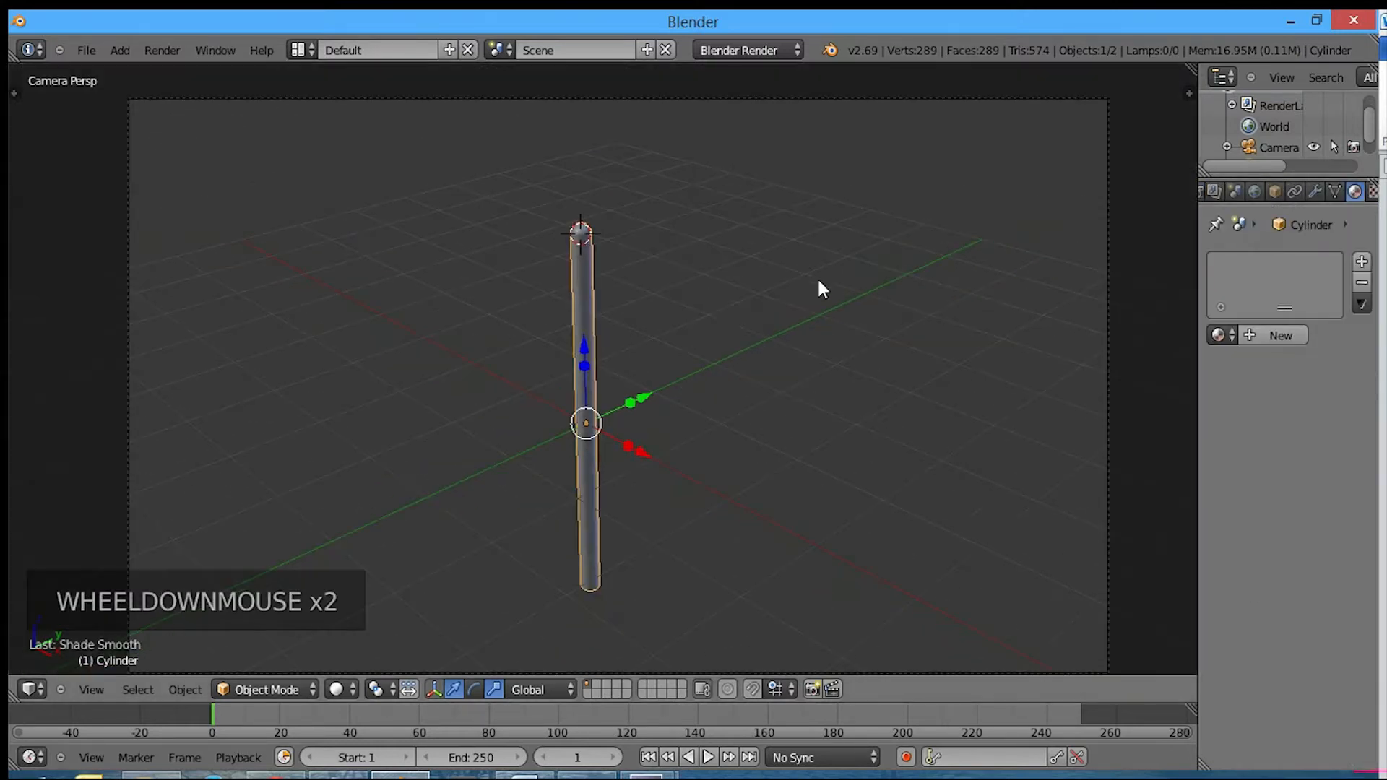
pyautogui.keyDown('shift'); pyautogui.moveTo(625, 350); pyautogui.dragTo(674, 329, button='middle'); pyautogui.keyUp('shift')
pyautogui.click(1257, 334)
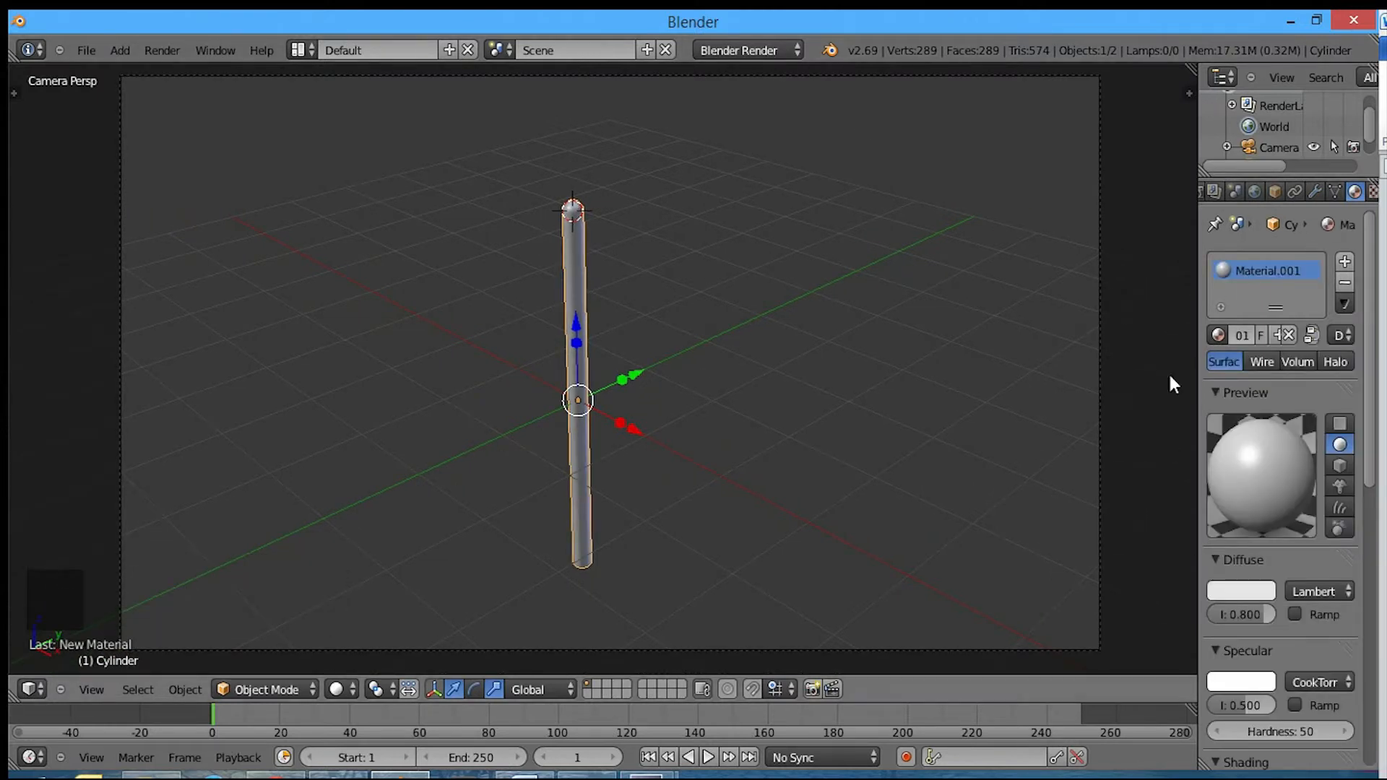
pyautogui.scroll(-2, 1245, 549)
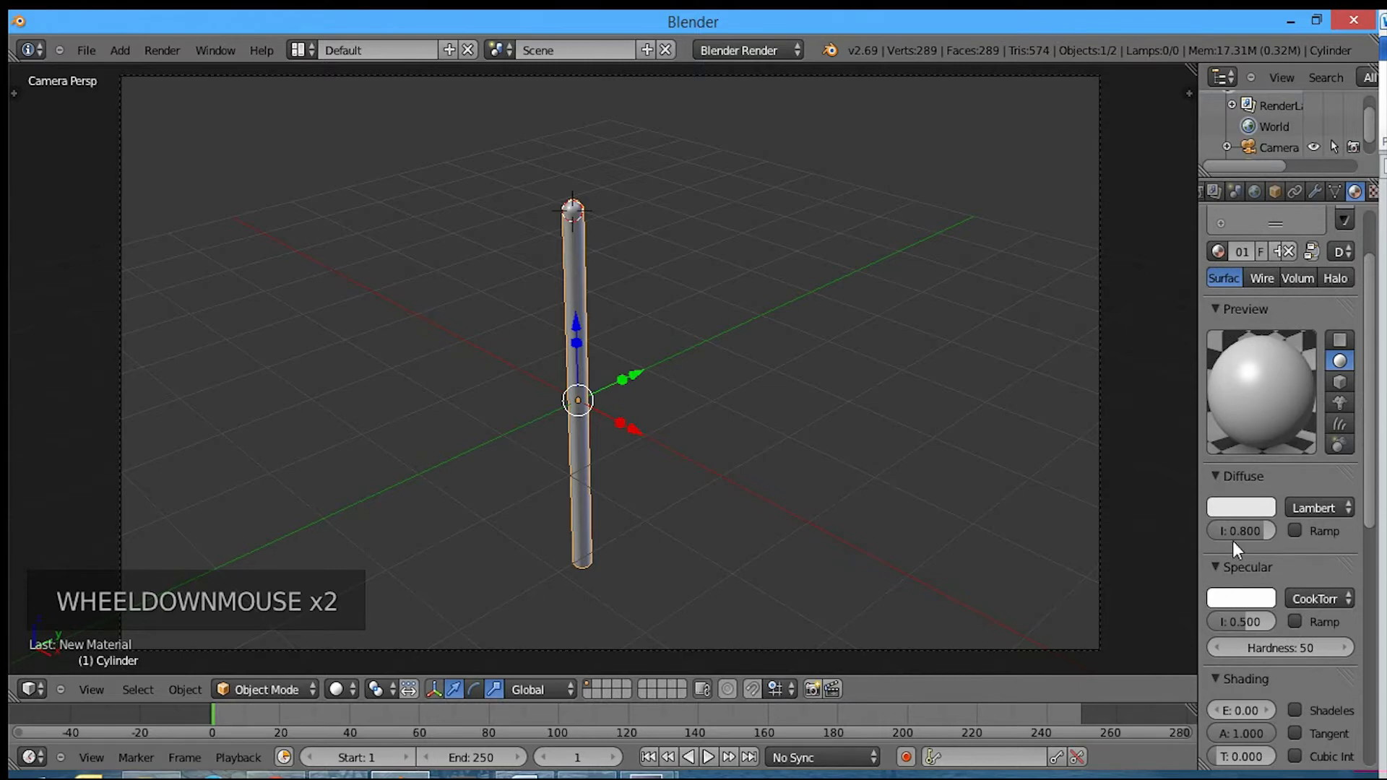
pyautogui.click(1232, 499)
pyautogui.moveTo(1208, 308); pyautogui.dragTo(1213, 236)
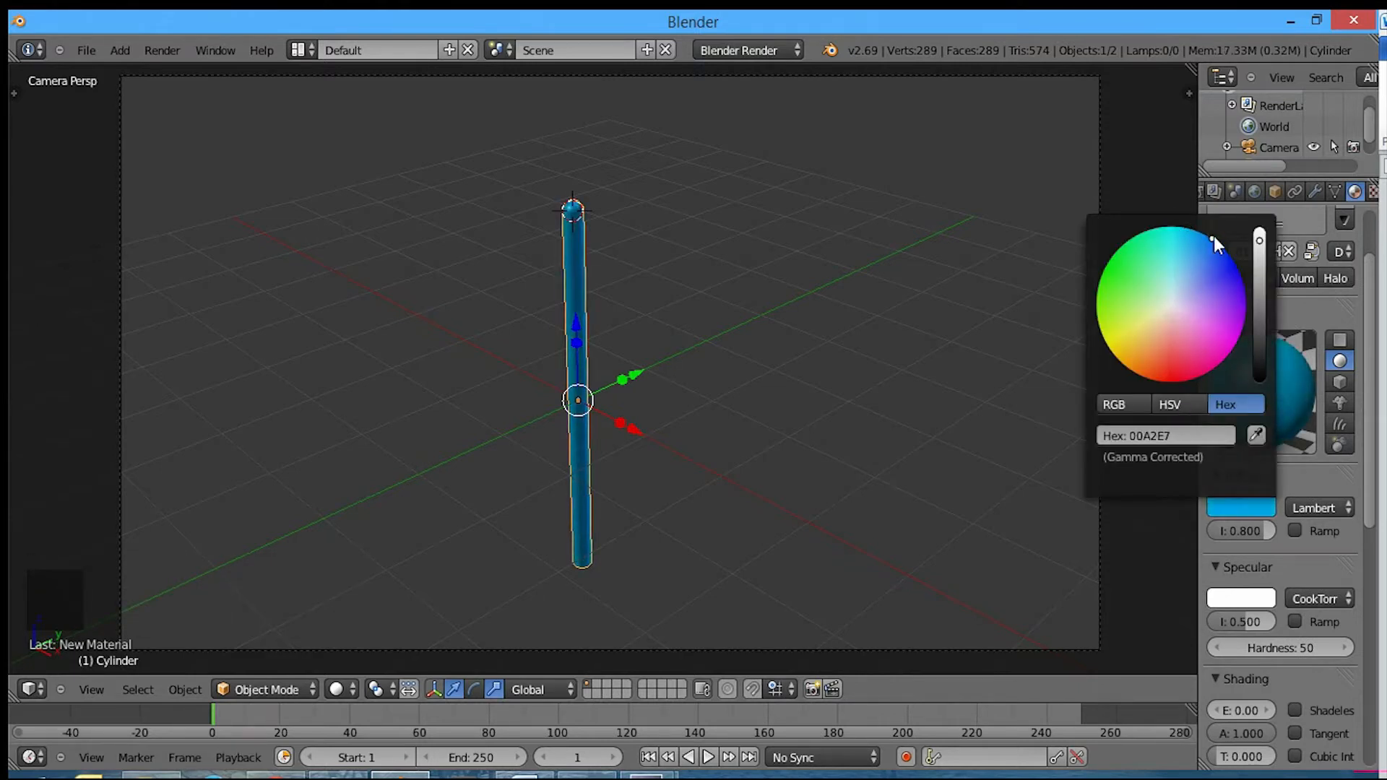
# Step: Set the material's emit value to 3 and its diffuse intensity to 1
pyautogui.click(1236, 708)
pyautogui.write('3')
pyautogui.press('Return')
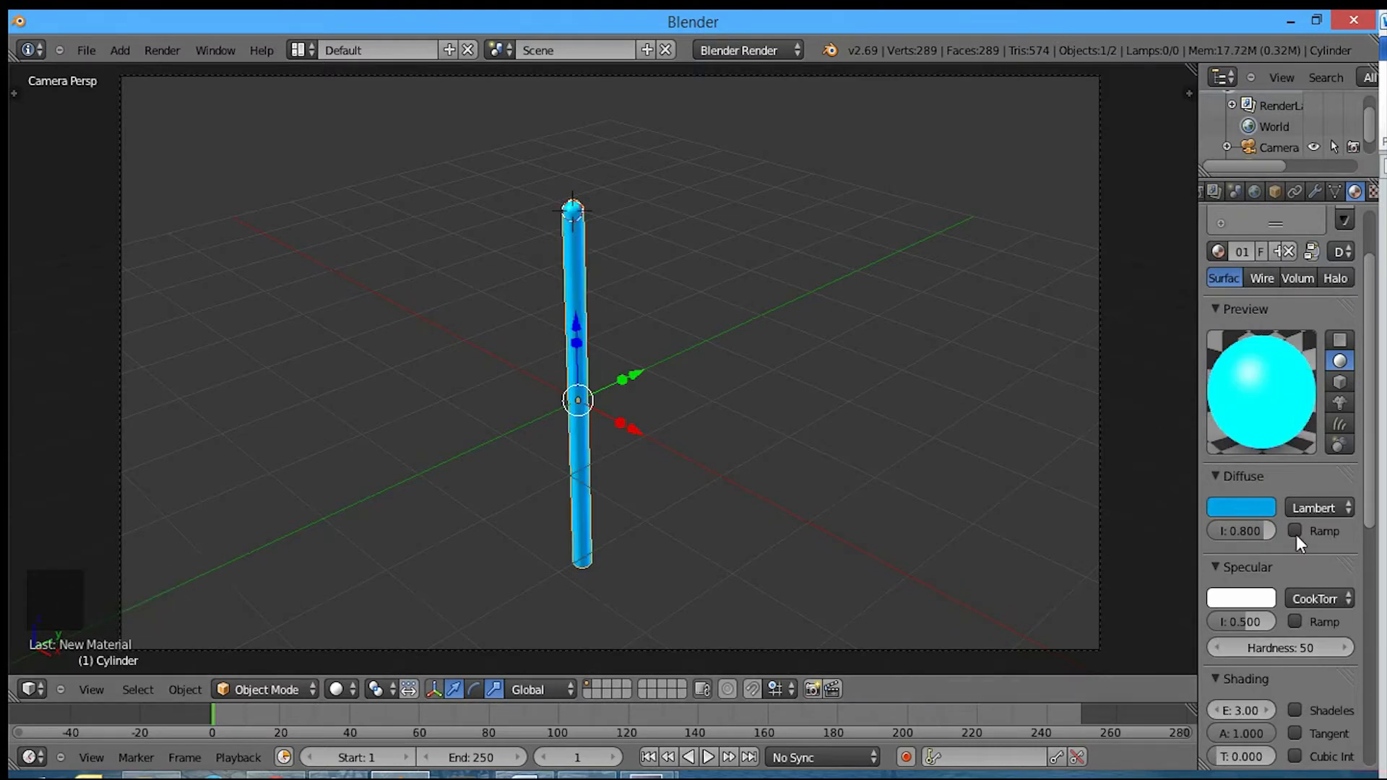
pyautogui.moveTo(1228, 527); pyautogui.dragTo(1315, 537)
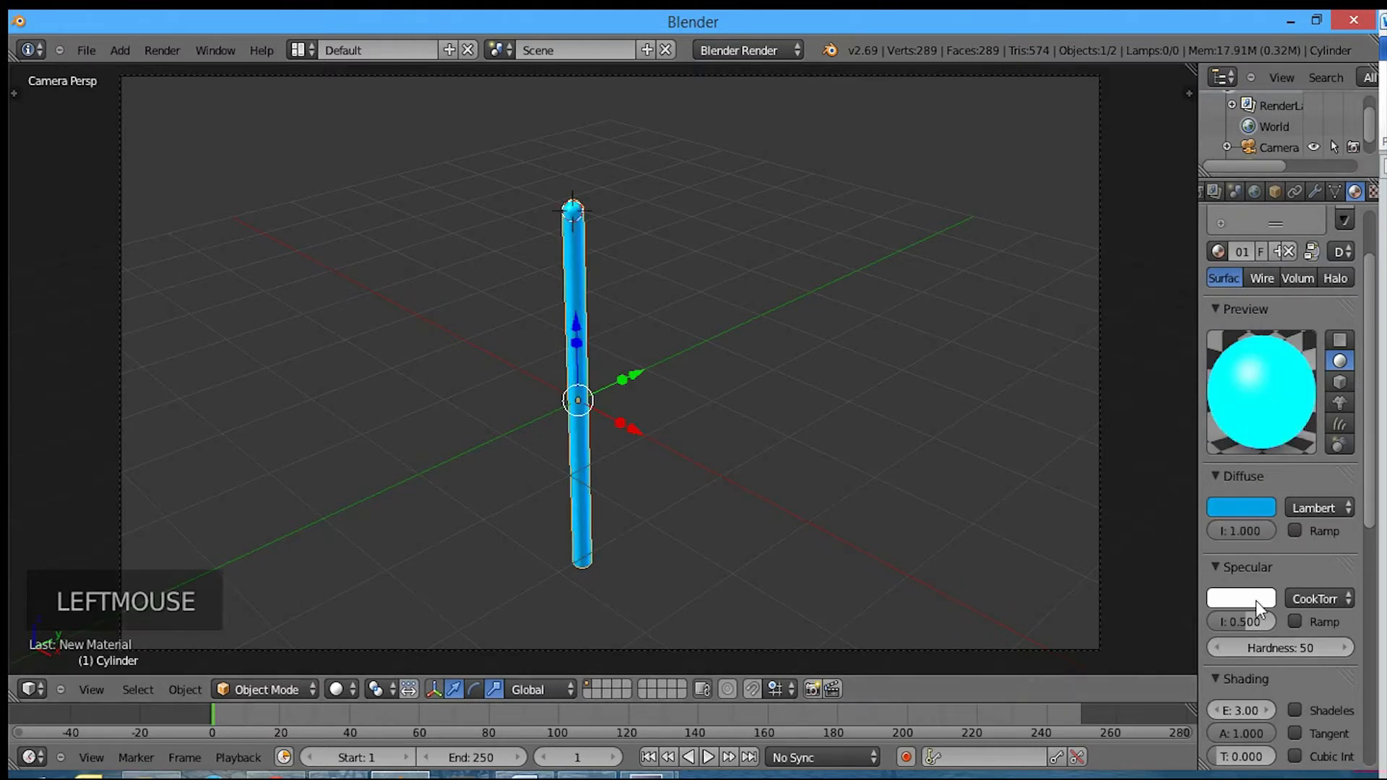
# Step: Try rendering the rod with the Cycles Render engine, using shader nodes and an Emission surface
pyautogui.click(724, 47)
pyautogui.click(716, 117)
pyautogui.click(1280, 362)
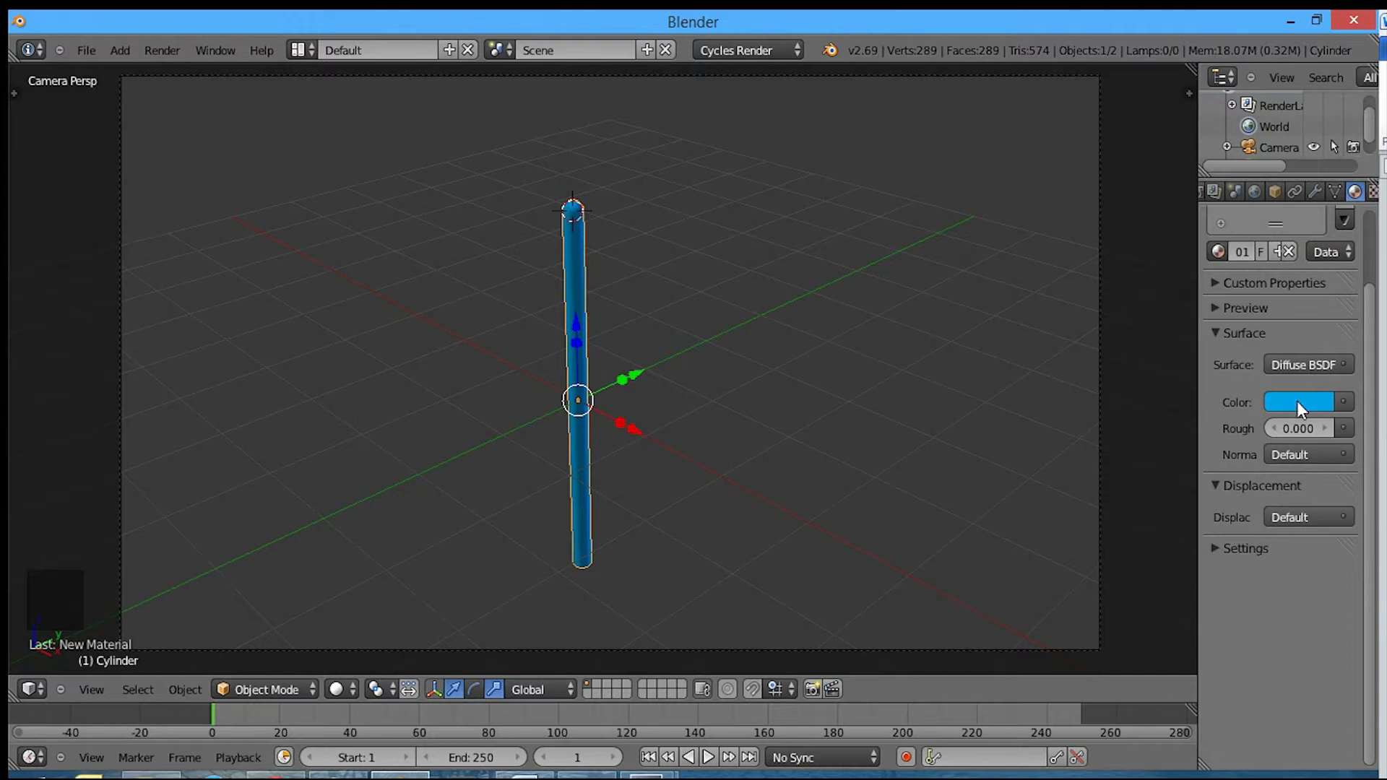
pyautogui.click(1307, 364)
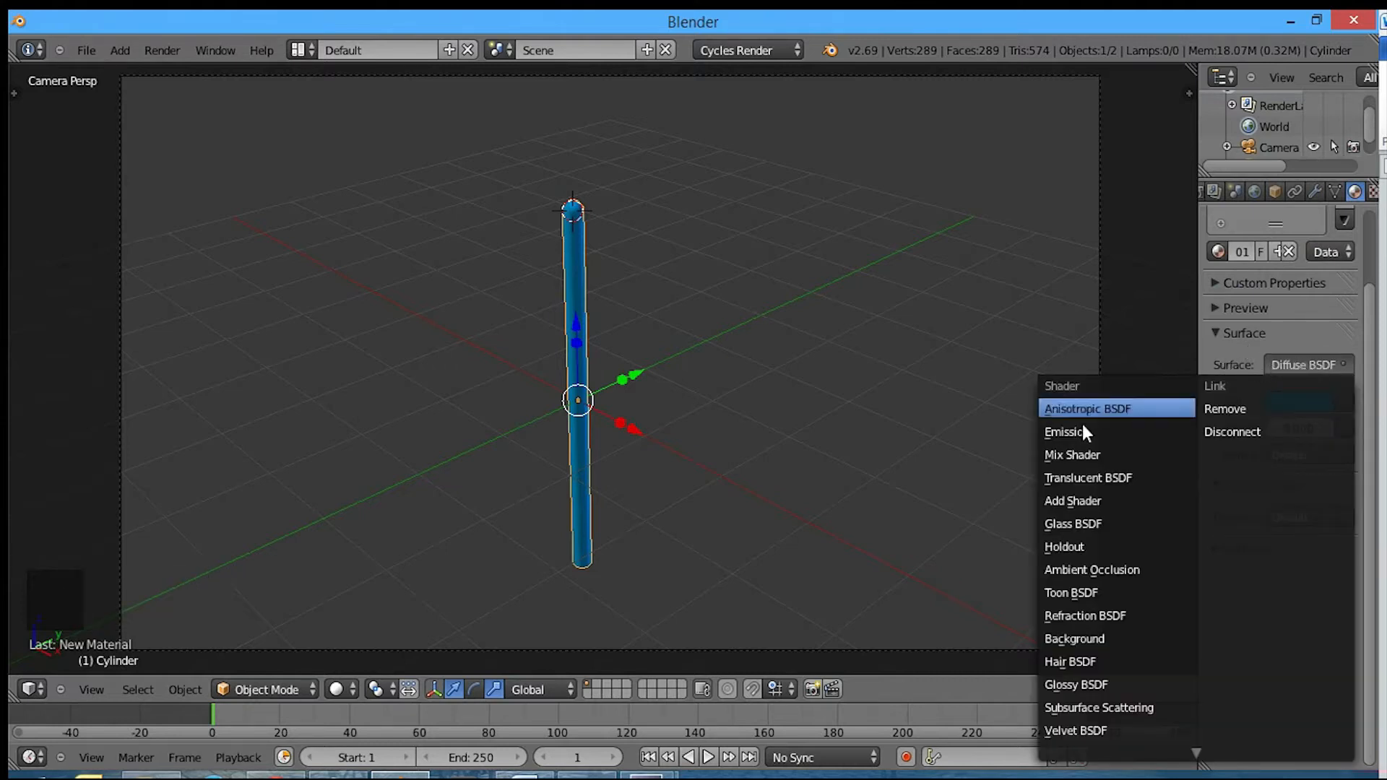
pyautogui.click(1111, 433)
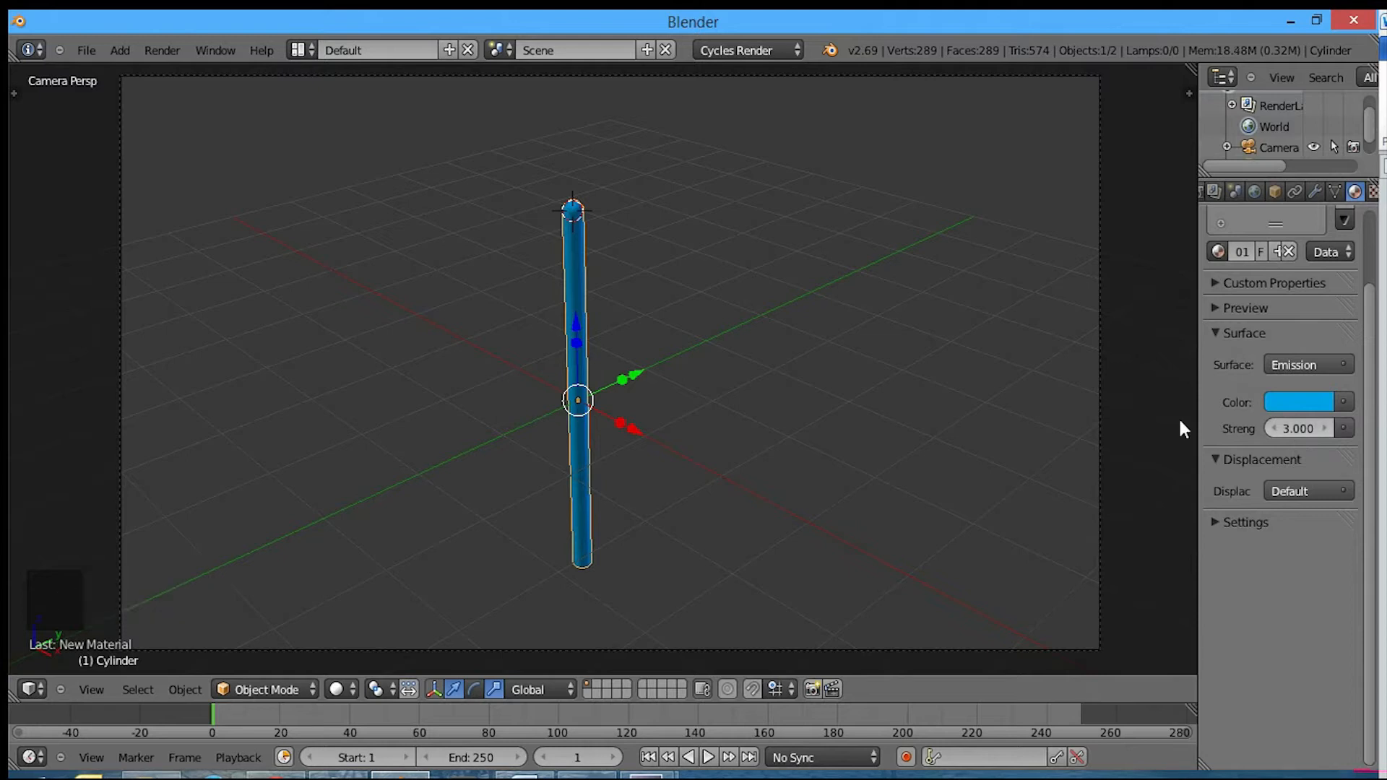
pyautogui.keyDown('shift'); pyautogui.moveTo(648, 406); pyautogui.dragTo(745, 377, button='middle'); pyautogui.keyUp('shift')
pyautogui.press('F12')
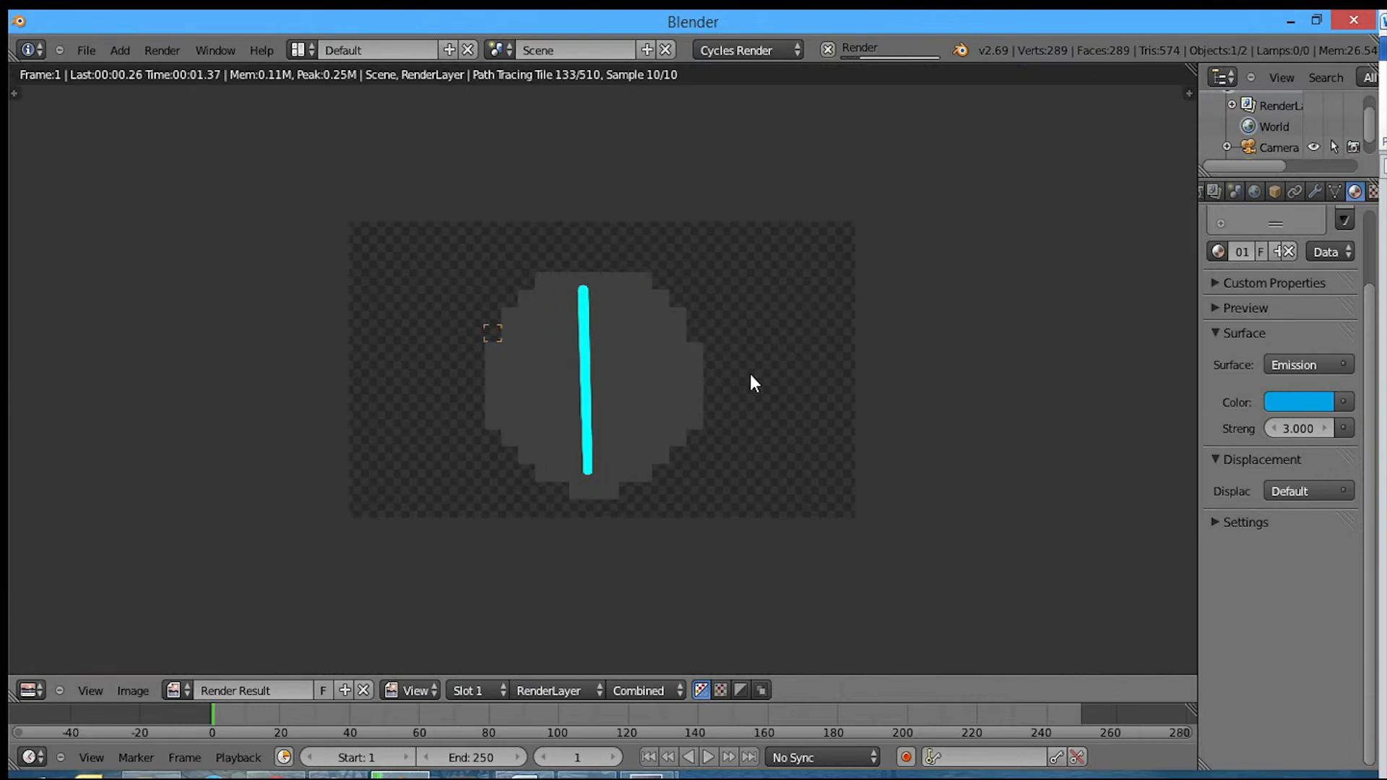
# Step: Switch the engine back to Blender Render and turn off the material's shader nodes
pyautogui.click(751, 50)
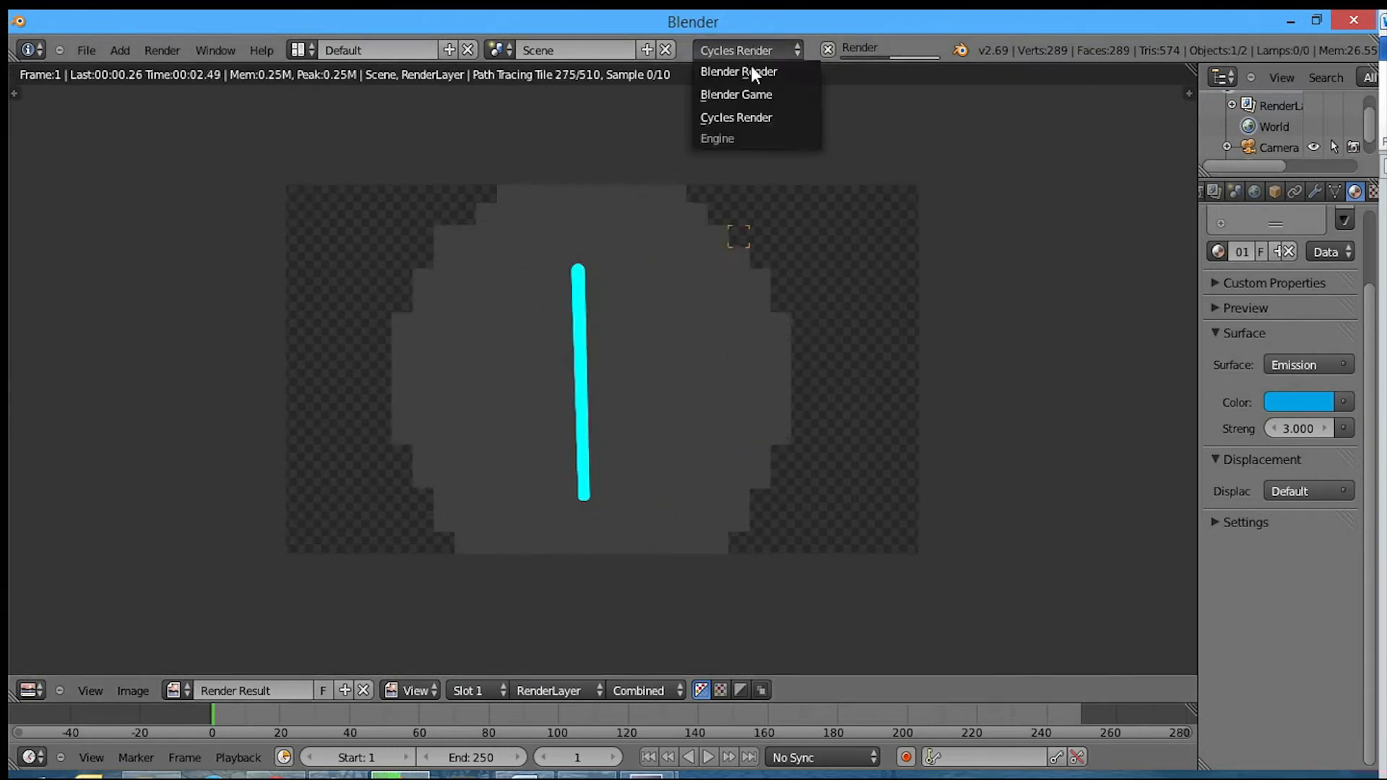
pyautogui.click(750, 69)
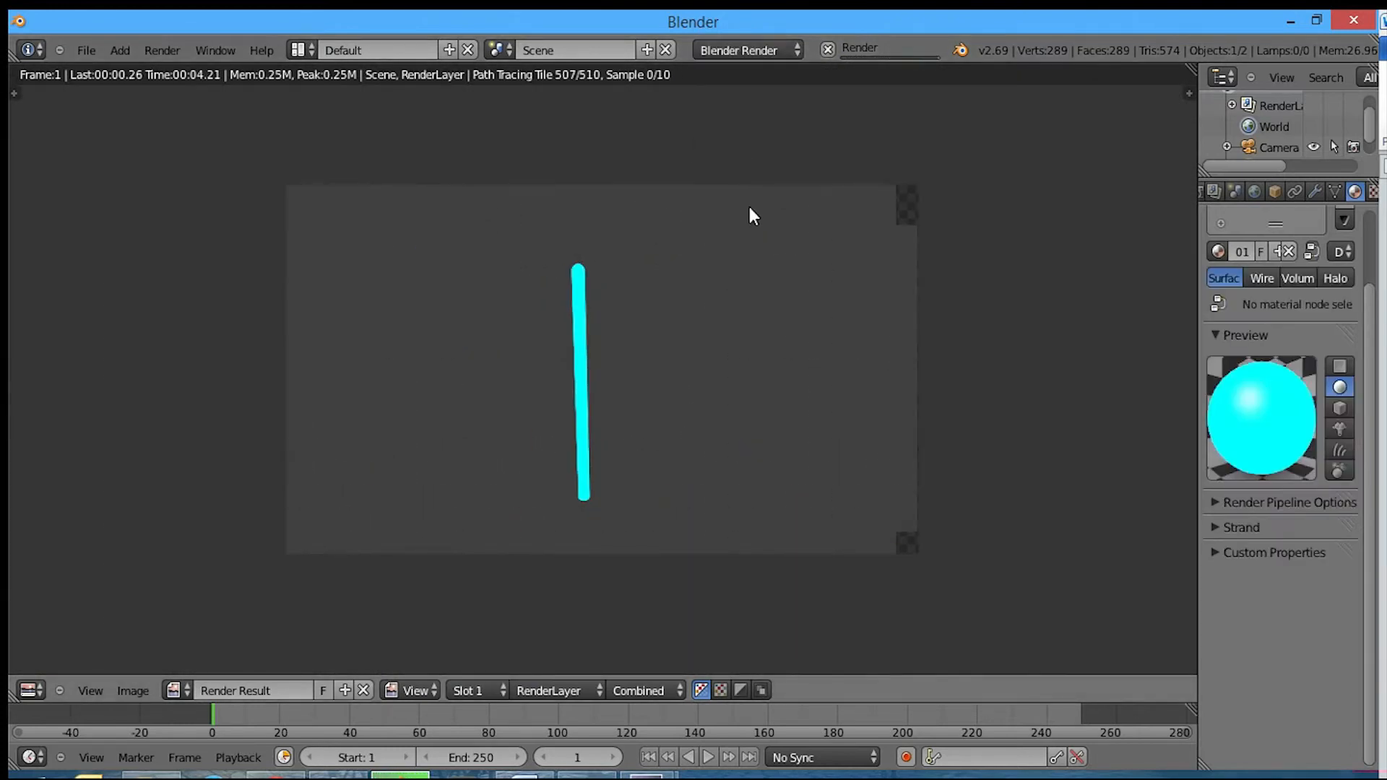
pyautogui.press('F12')
pyautogui.press('Escape')
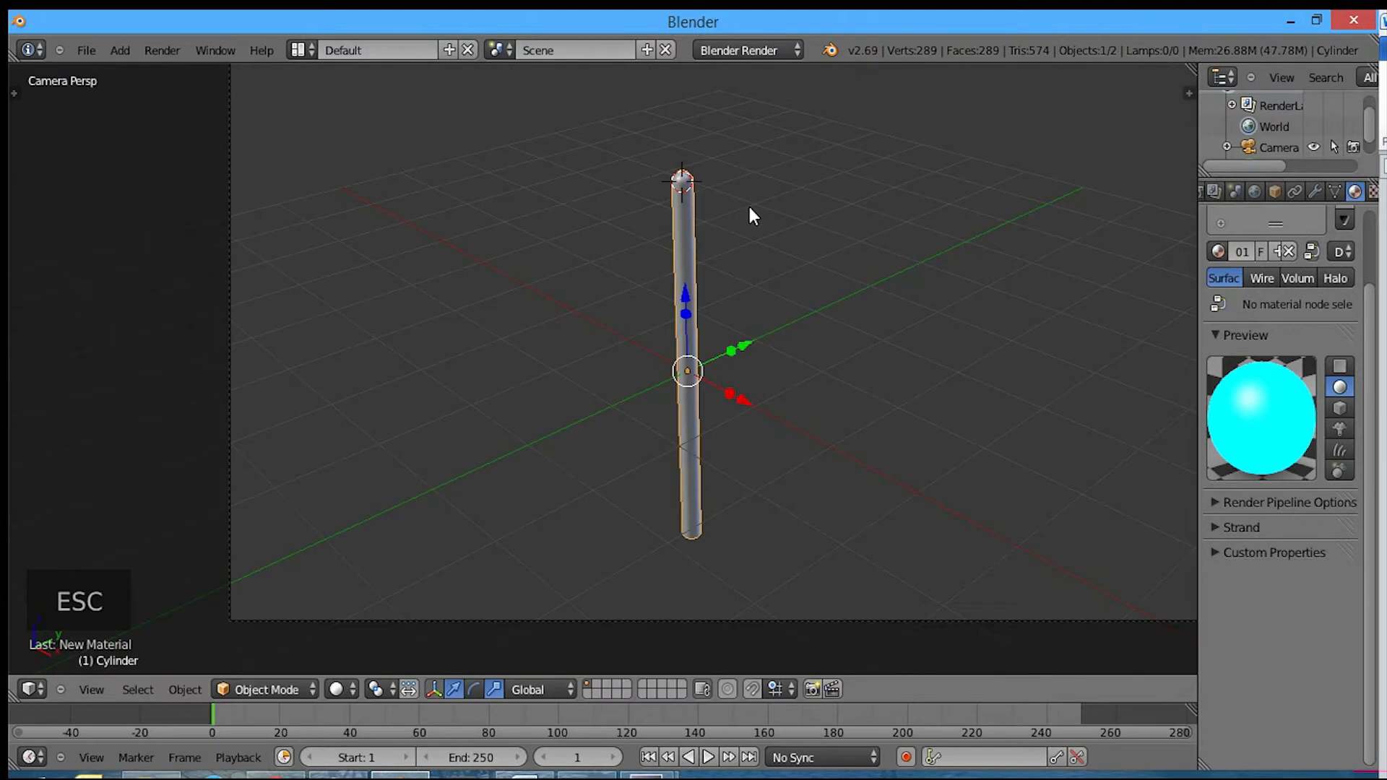
pyautogui.click(1313, 269)
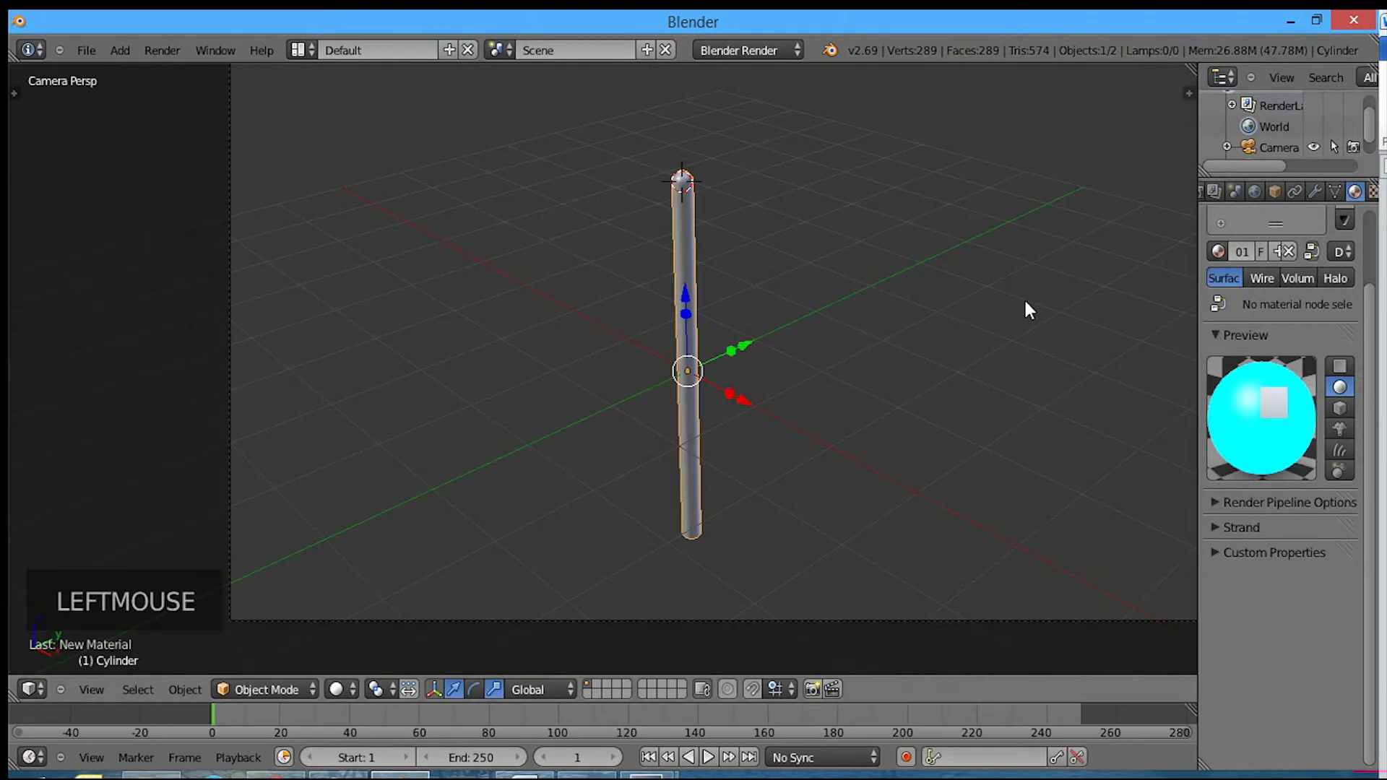
pyautogui.click(1313, 246)
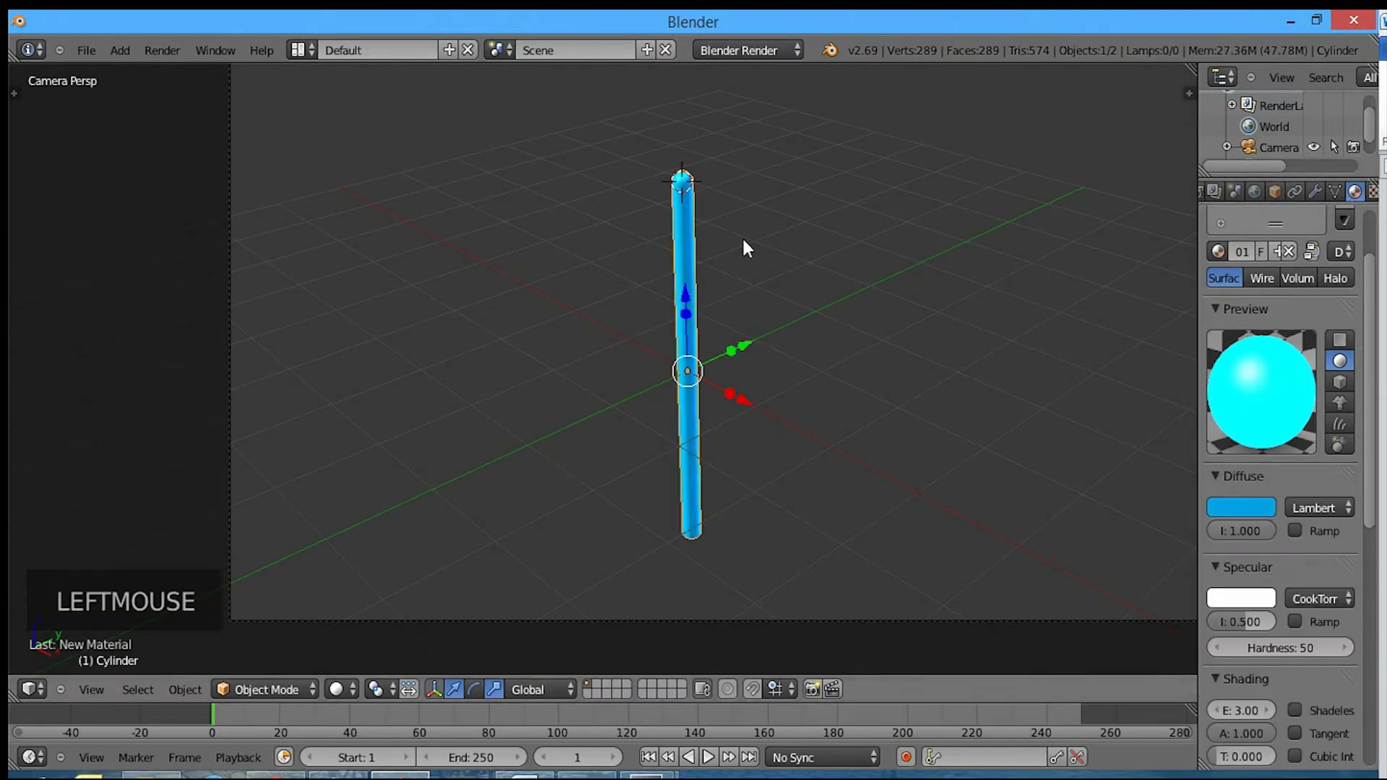
pyautogui.click(1314, 250)
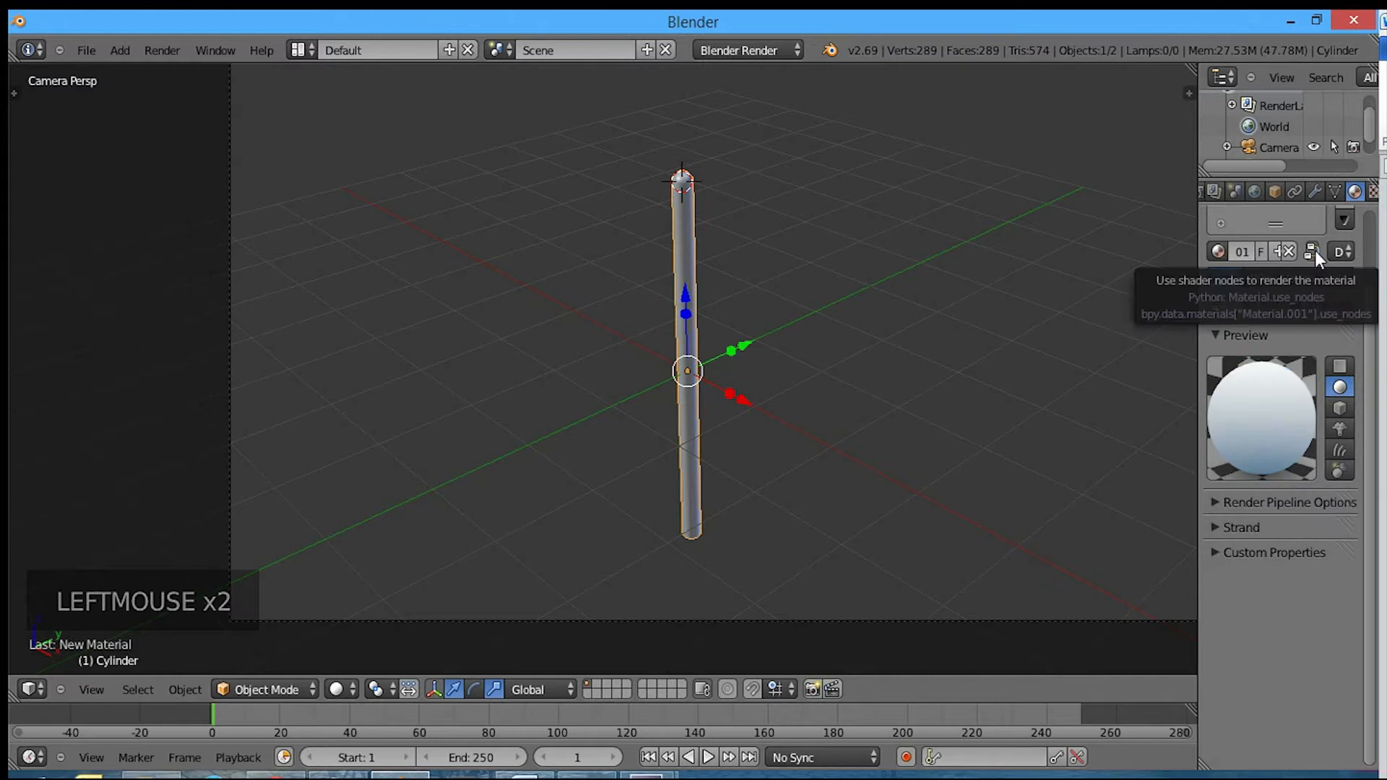
pyautogui.click(1314, 250)
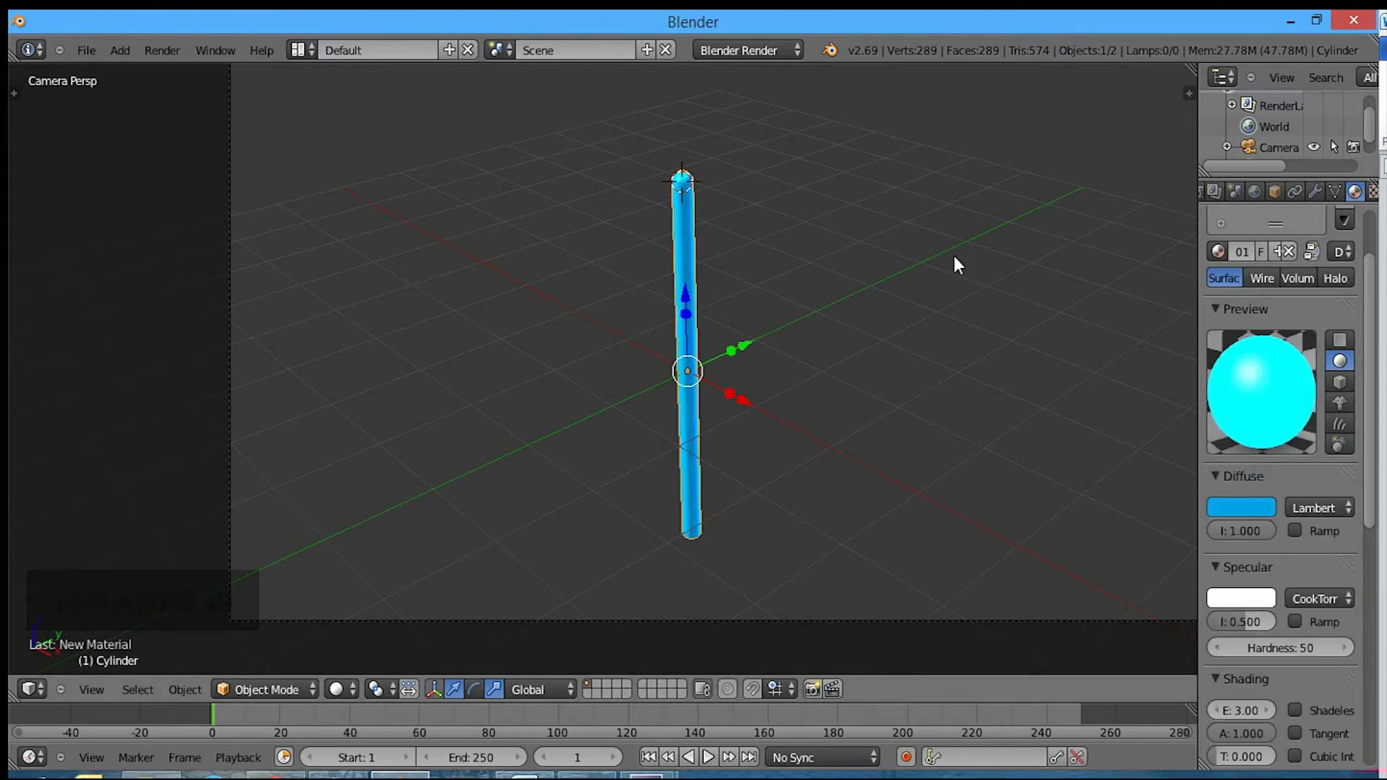
# Step: Render the blue rod to check it, close the render and return to the front view
pyautogui.press('F12')
pyautogui.scroll(-2, 773, 211)
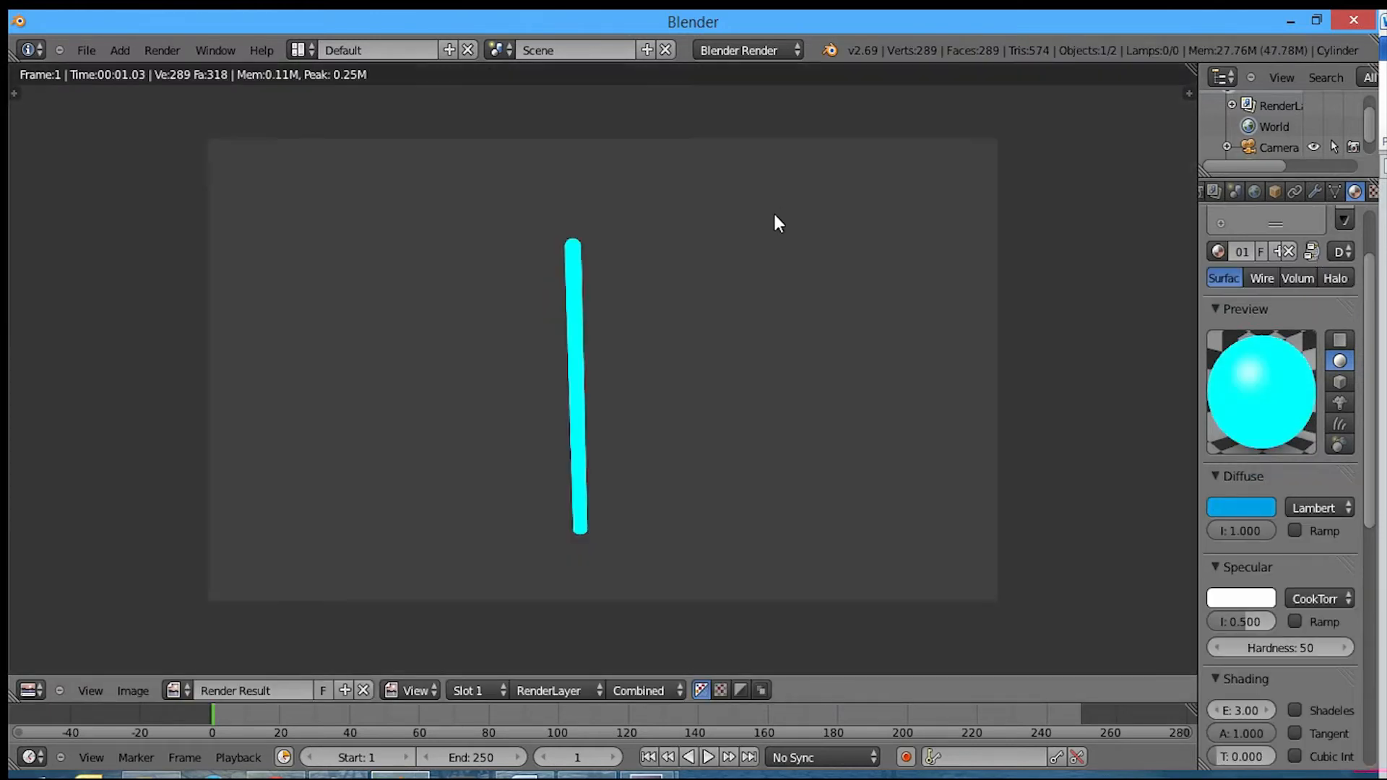
pyautogui.press('Escape')
pyautogui.press('KP_1')
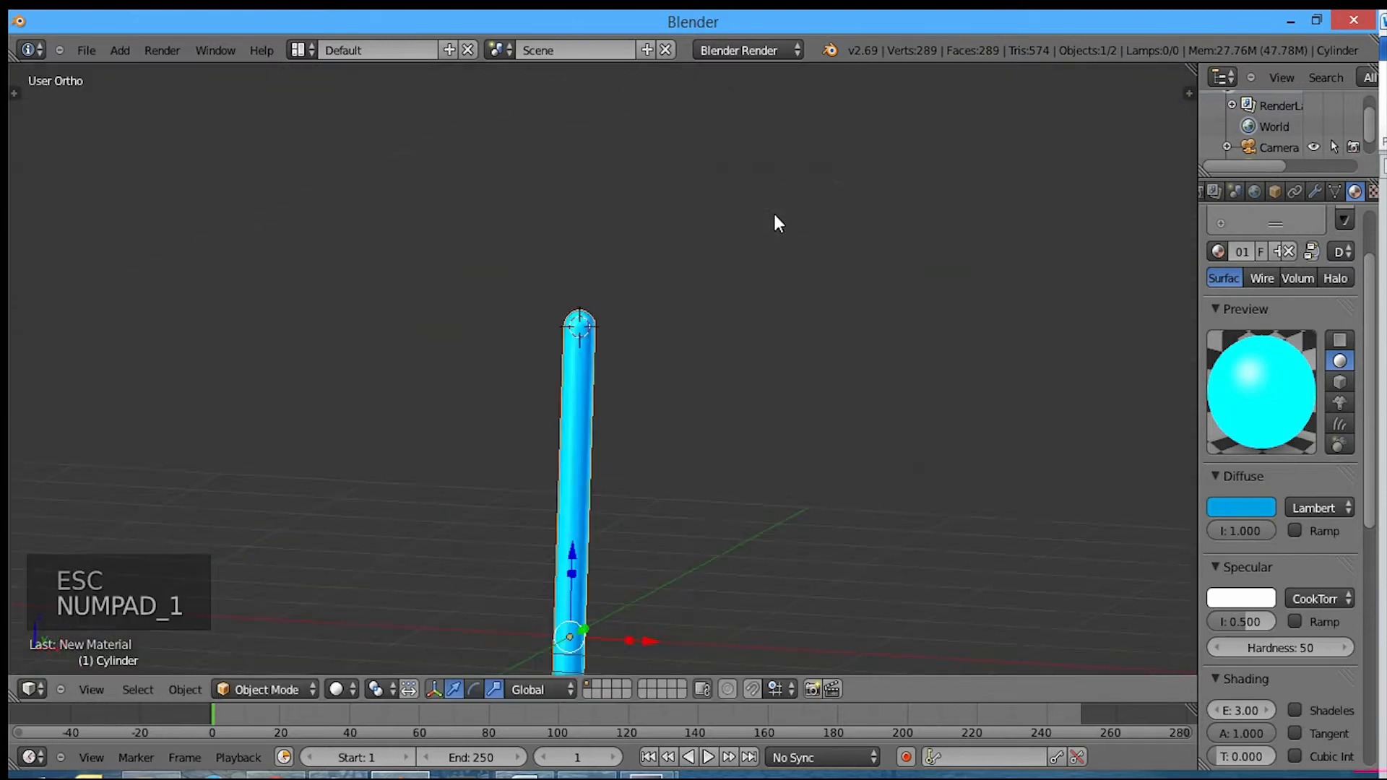
# Step: Enlarge the timeline area below the 3D view and switch it to the Node Editor
pyautogui.press('KP_Decimal')
pyautogui.scroll(-1, 800, 224)
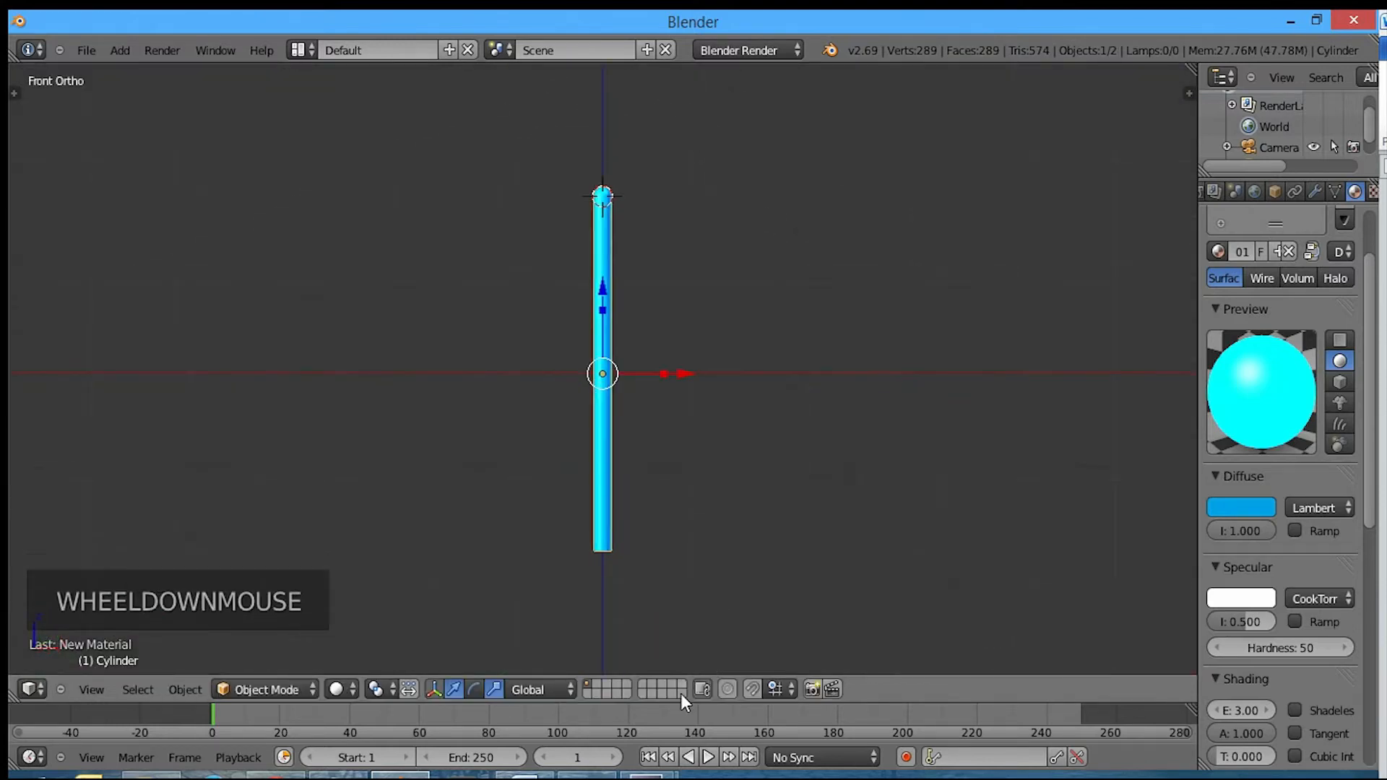
pyautogui.moveTo(691, 703); pyautogui.dragTo(687, 415)
pyautogui.scroll(-2, 690, 289)
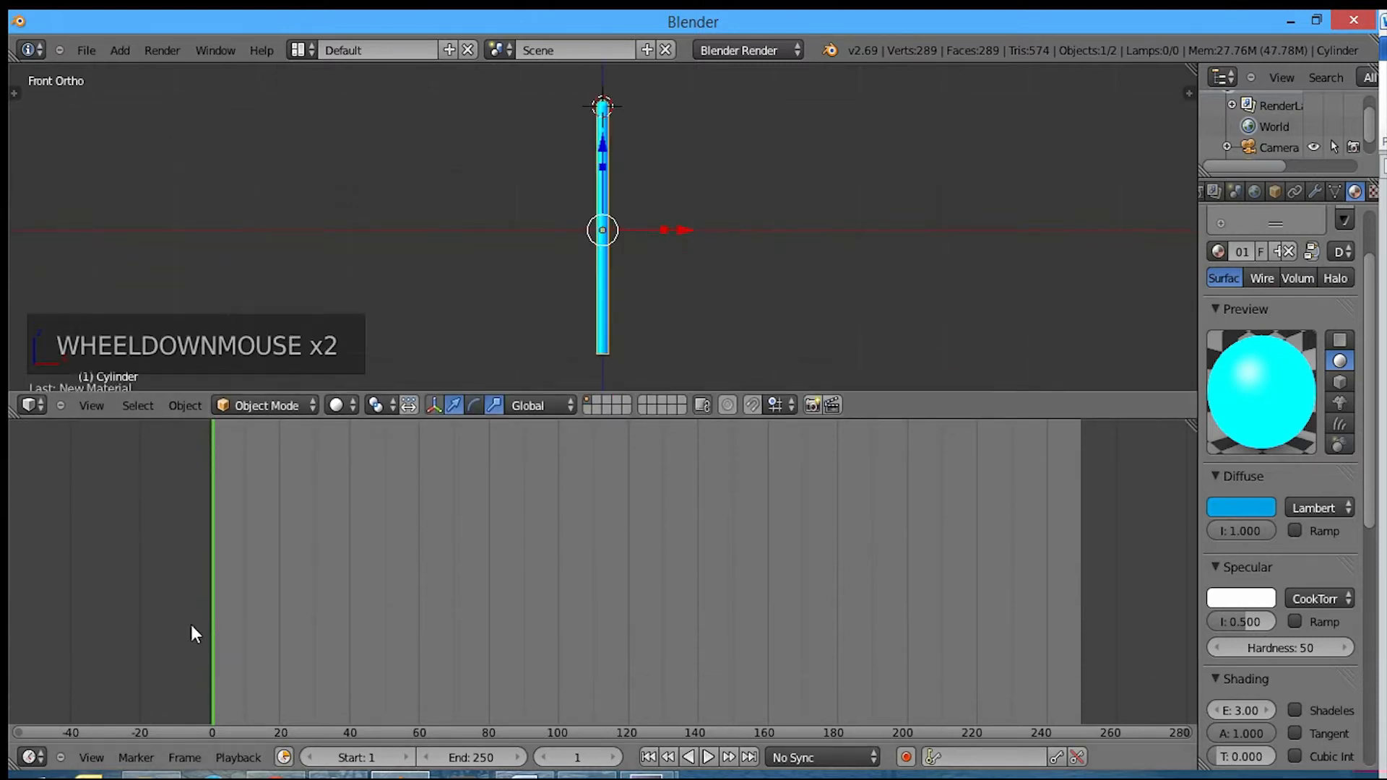
pyautogui.click(29, 757)
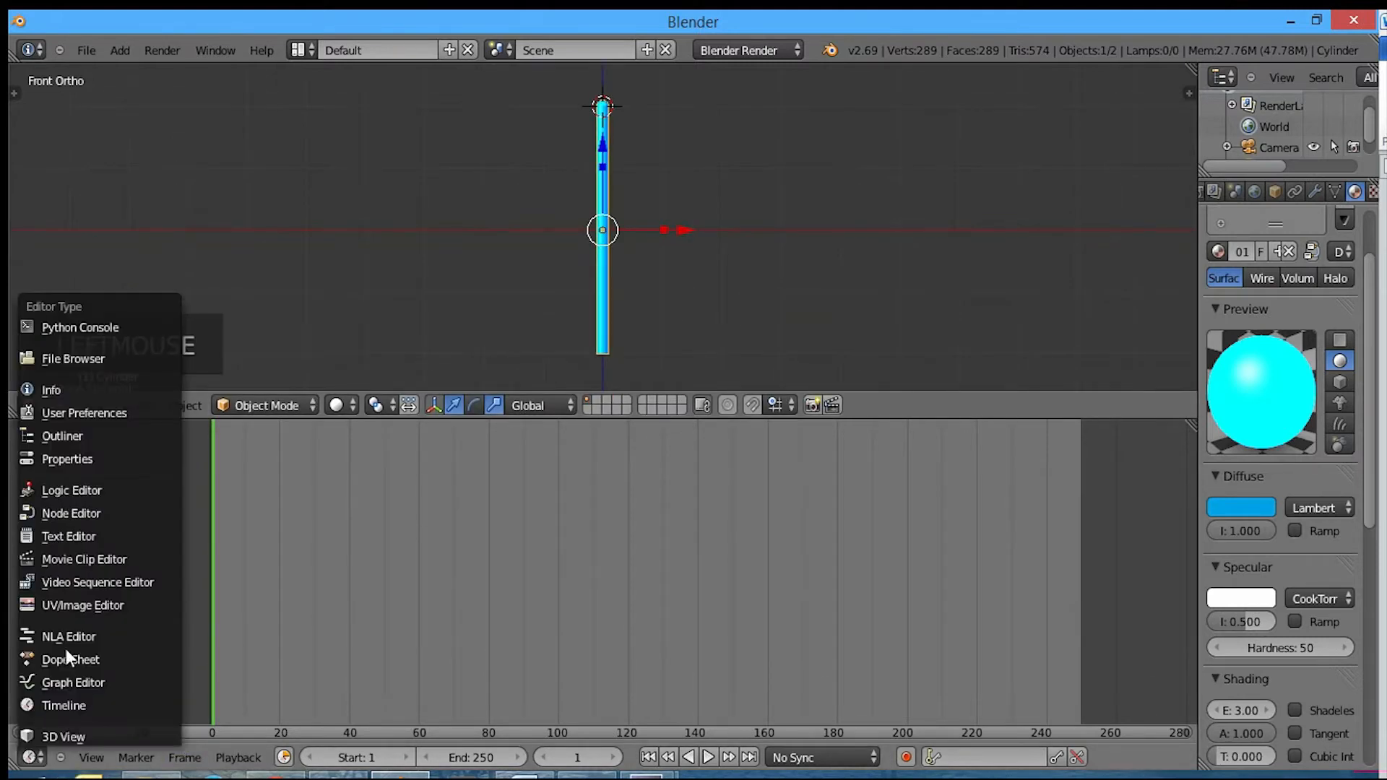
pyautogui.click(76, 515)
pyautogui.scroll(10, 475, 569)
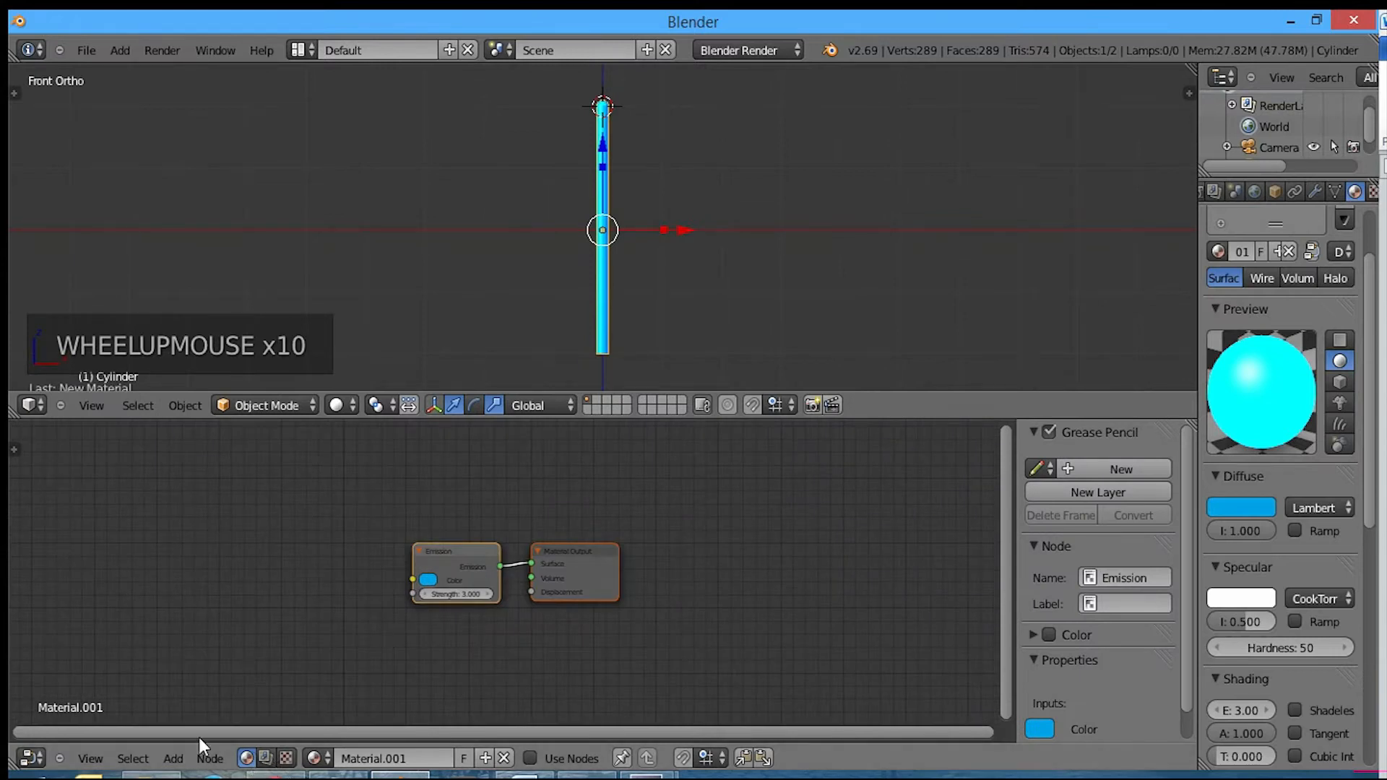
# Step: Show the compositing nodes, enable Use Nodes and Backdrop, and move the Composite node away from Render Layers
pyautogui.click(31, 757)
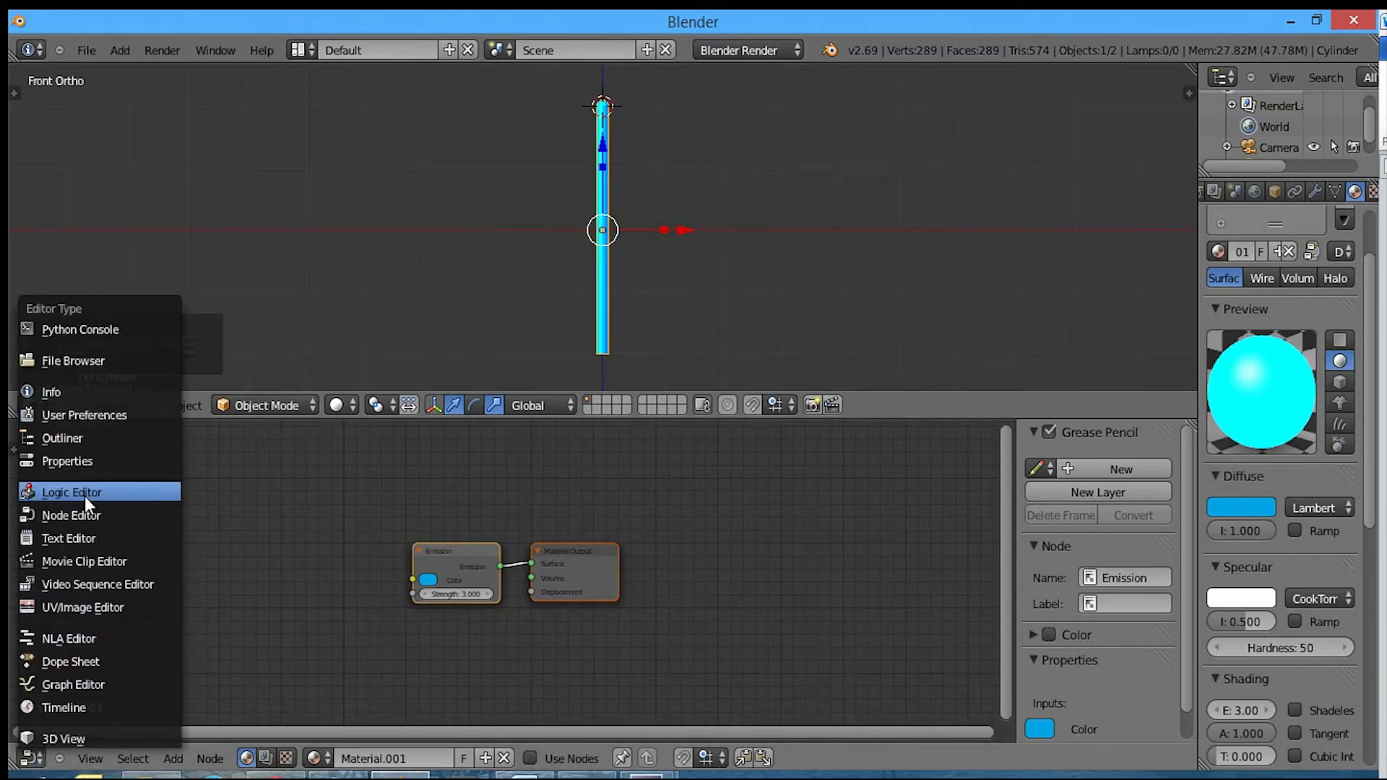
pyautogui.click(272, 757)
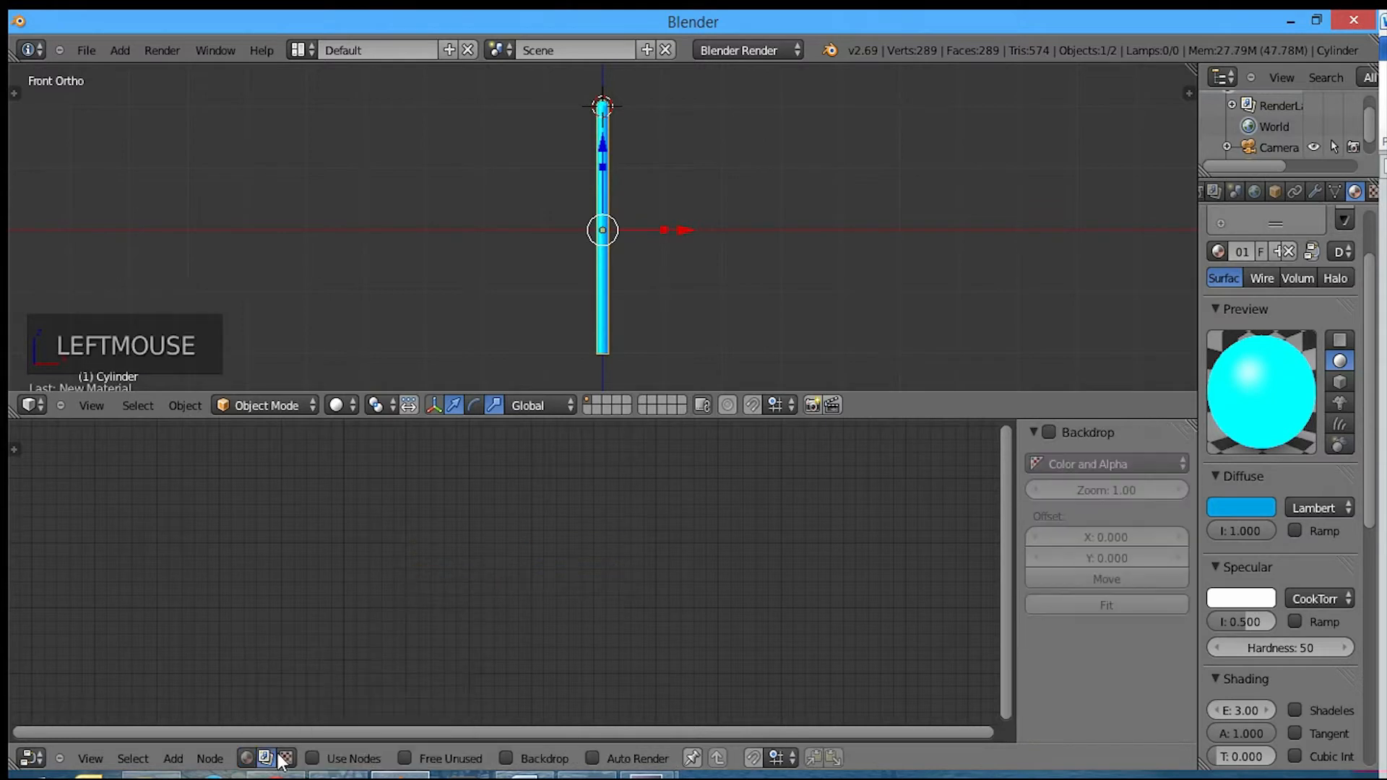
pyautogui.click(345, 767)
pyautogui.click(345, 763)
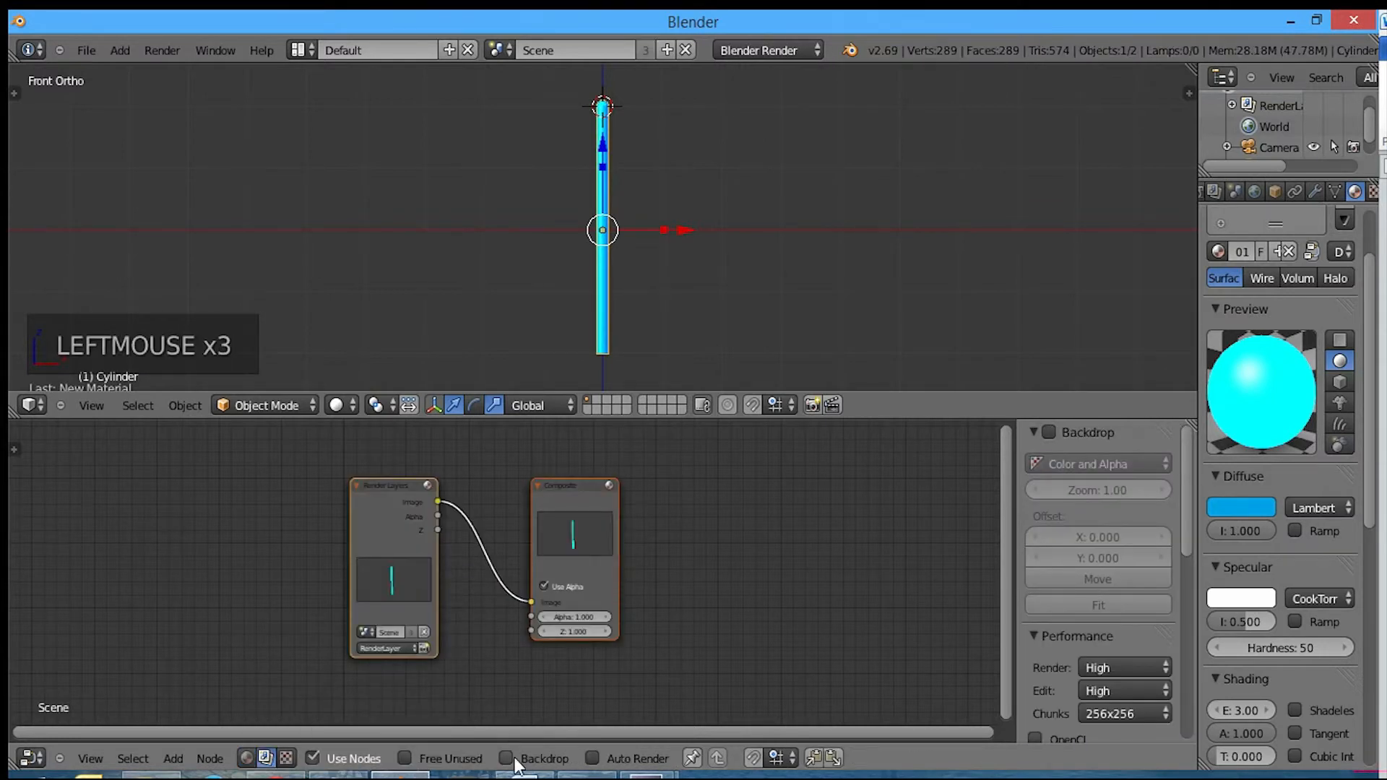
pyautogui.click(514, 757)
pyautogui.moveTo(605, 594); pyautogui.dragTo(866, 503)
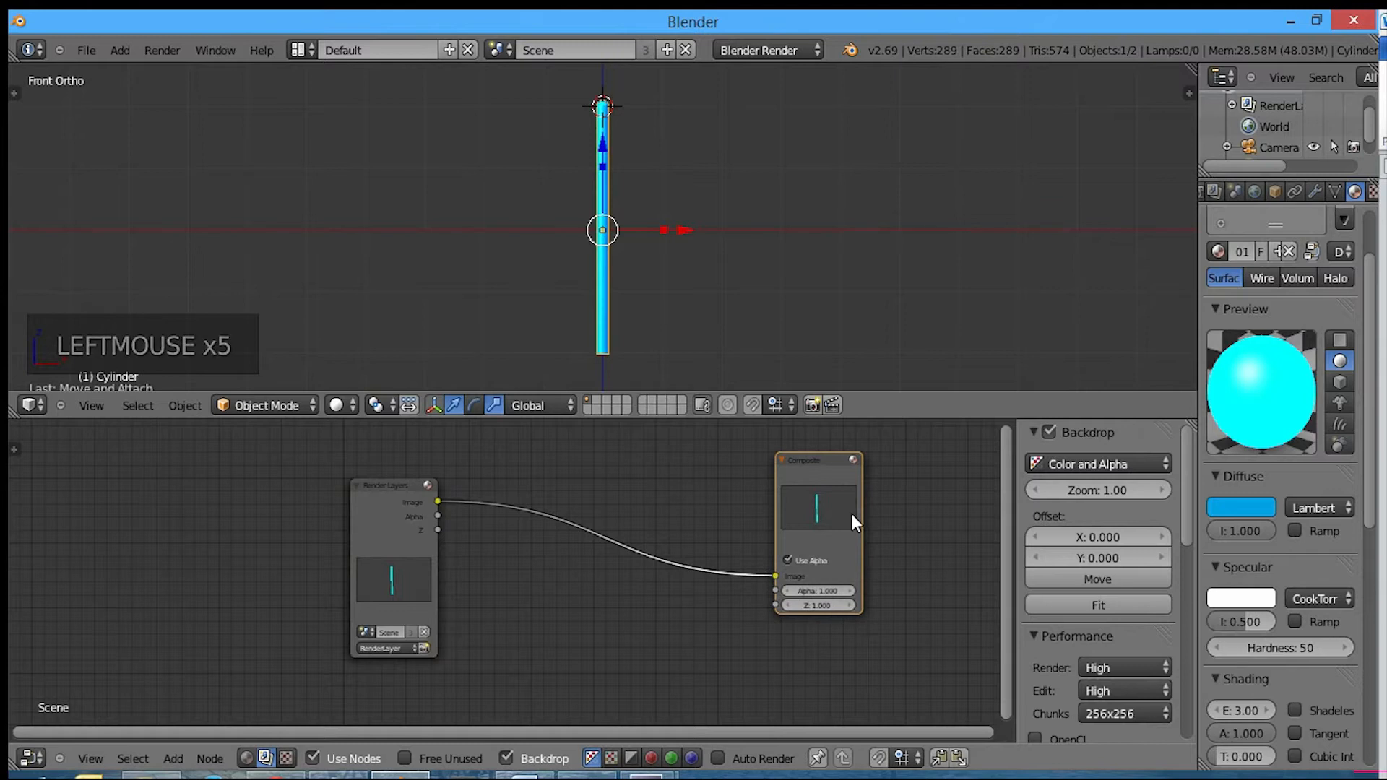
# Step: Add a Viewer output node below the Composite node and link the Render Layers Image output to it
pyautogui.hotkey('shift', 'a')
pyautogui.moveTo(850, 513)
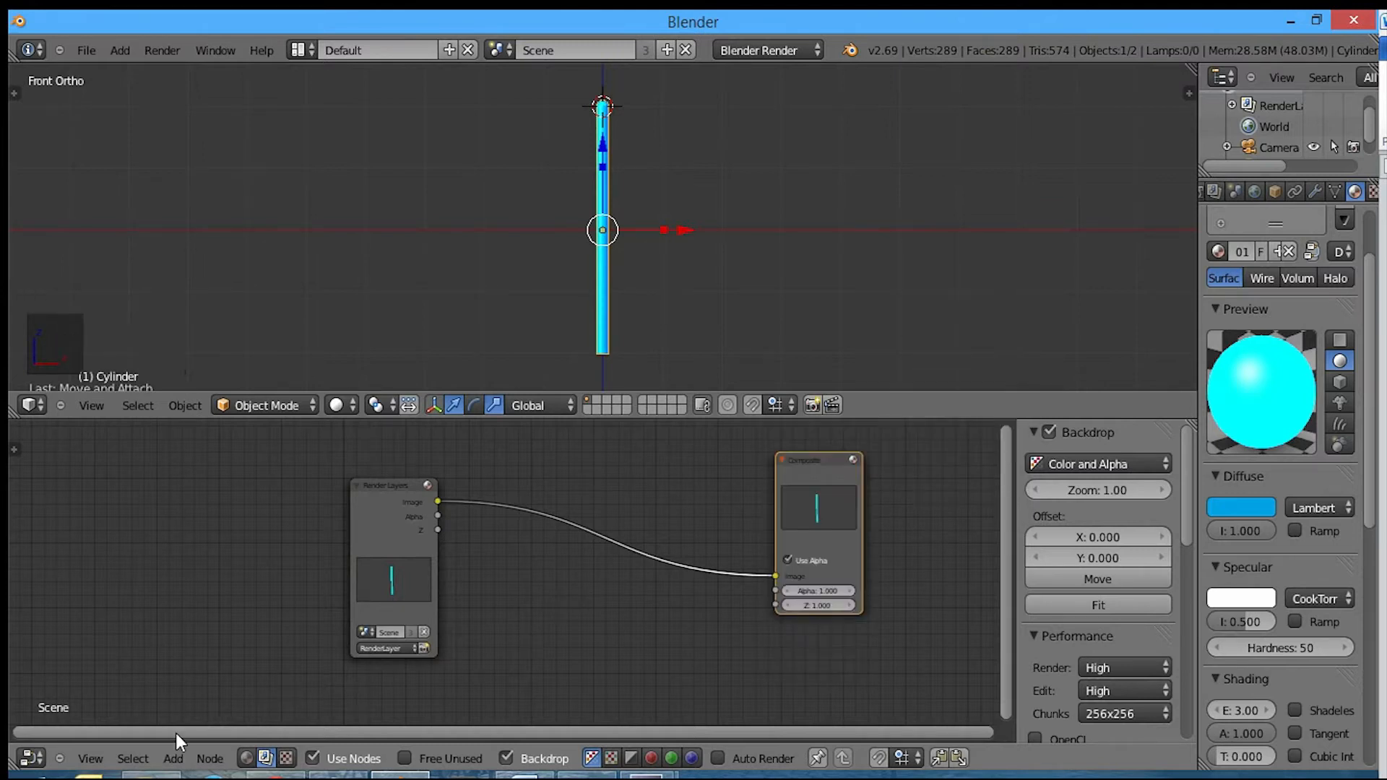
pyautogui.click(172, 758)
pyautogui.moveTo(239, 674)
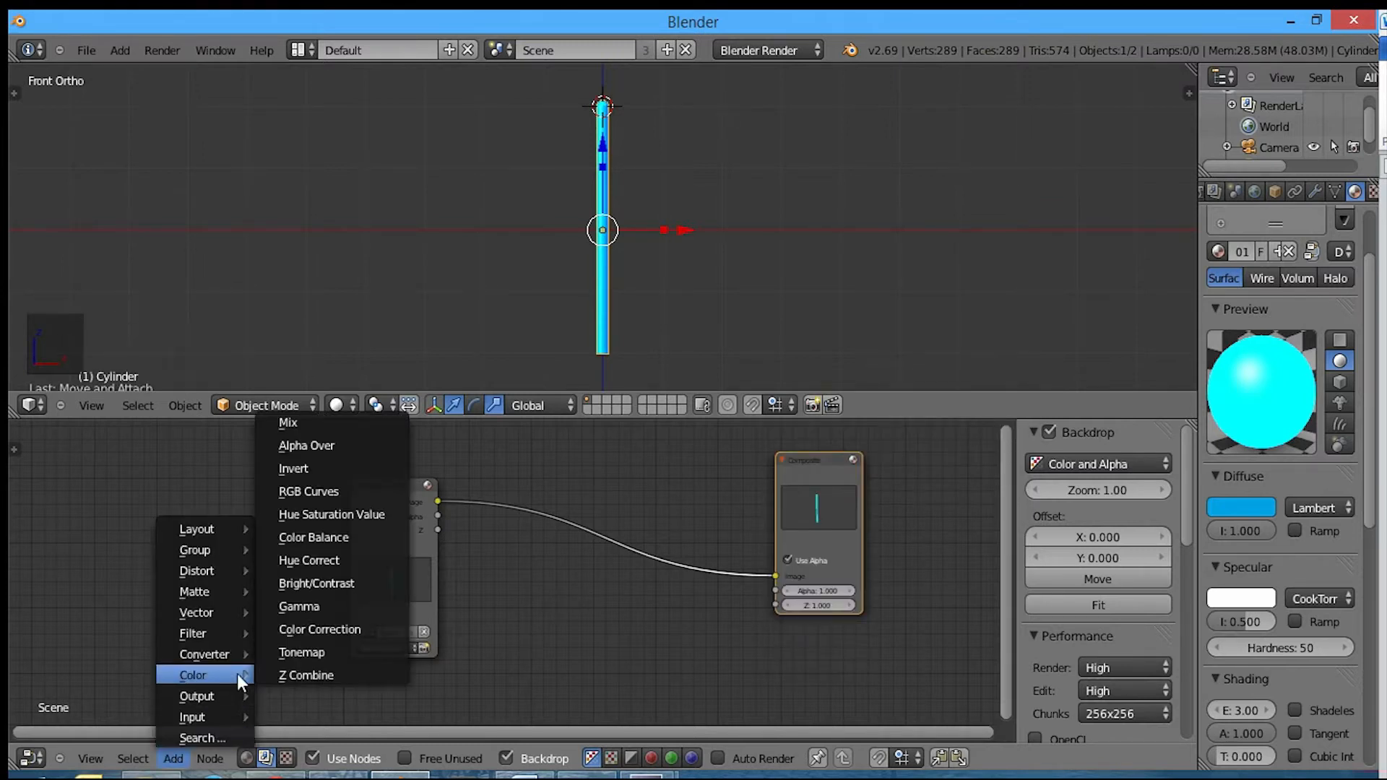
pyautogui.moveTo(194, 696)
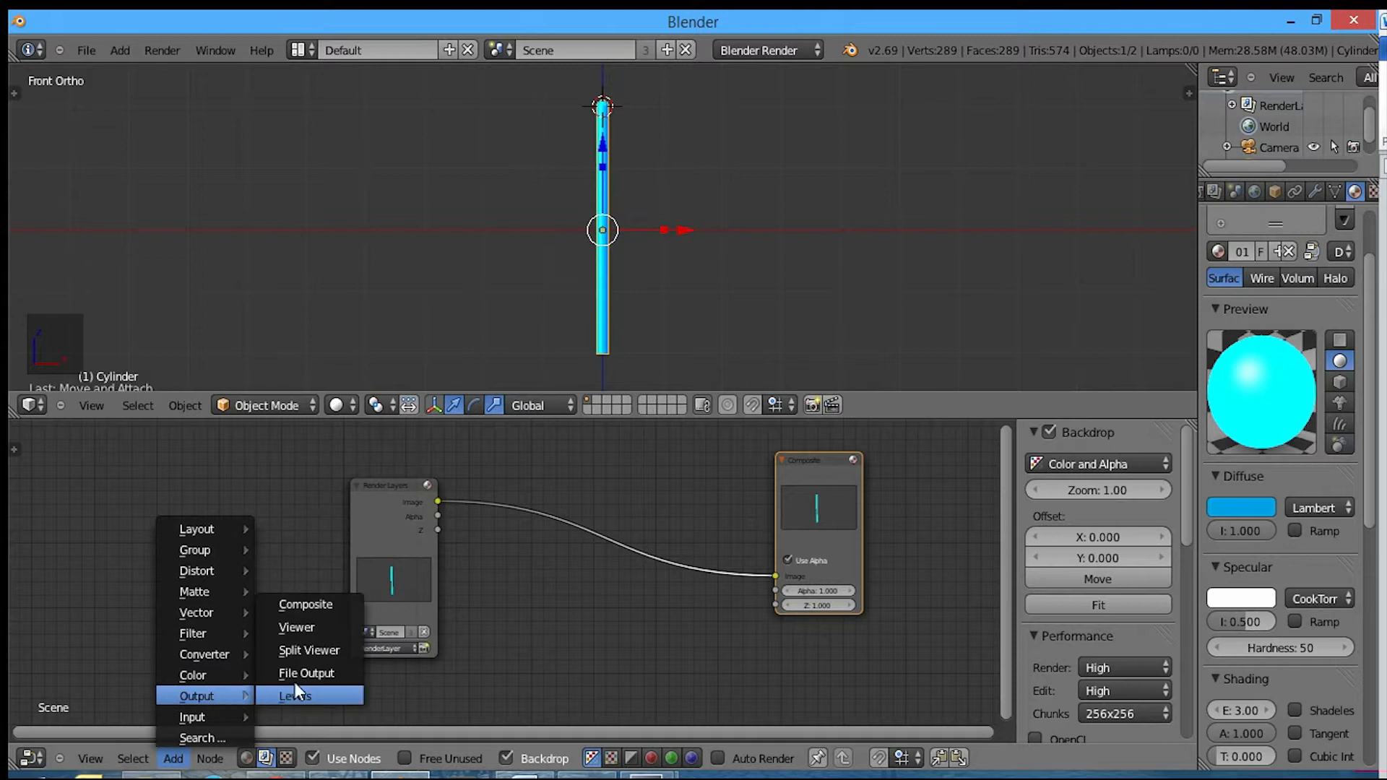
pyautogui.click(315, 631)
pyautogui.click(799, 631)
pyautogui.moveTo(446, 508); pyautogui.dragTo(798, 748)
pyautogui.moveTo(605, 645); pyautogui.dragTo(506, 606, button='middle')
pyautogui.scroll(-1, 505, 549)
pyautogui.moveTo(363, 436); pyautogui.dragTo(694, 667)
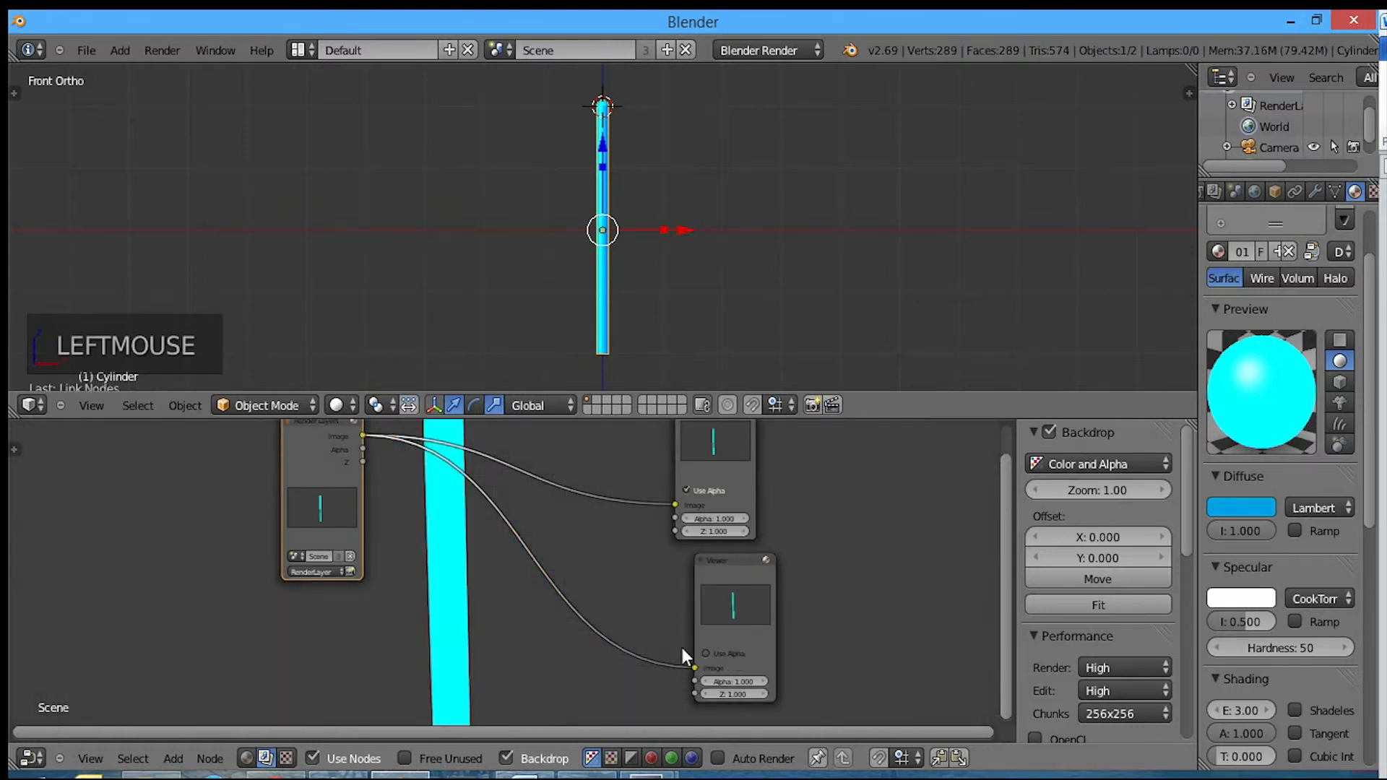
# Step: Move the Render Layers node aside, shrink the backdrop to a zoom of 0.58 and enlarge the node editor
pyautogui.moveTo(536, 534); pyautogui.dragTo(522, 566, button='middle')
pyautogui.scroll(-3, 523, 566)
pyautogui.click(351, 548)
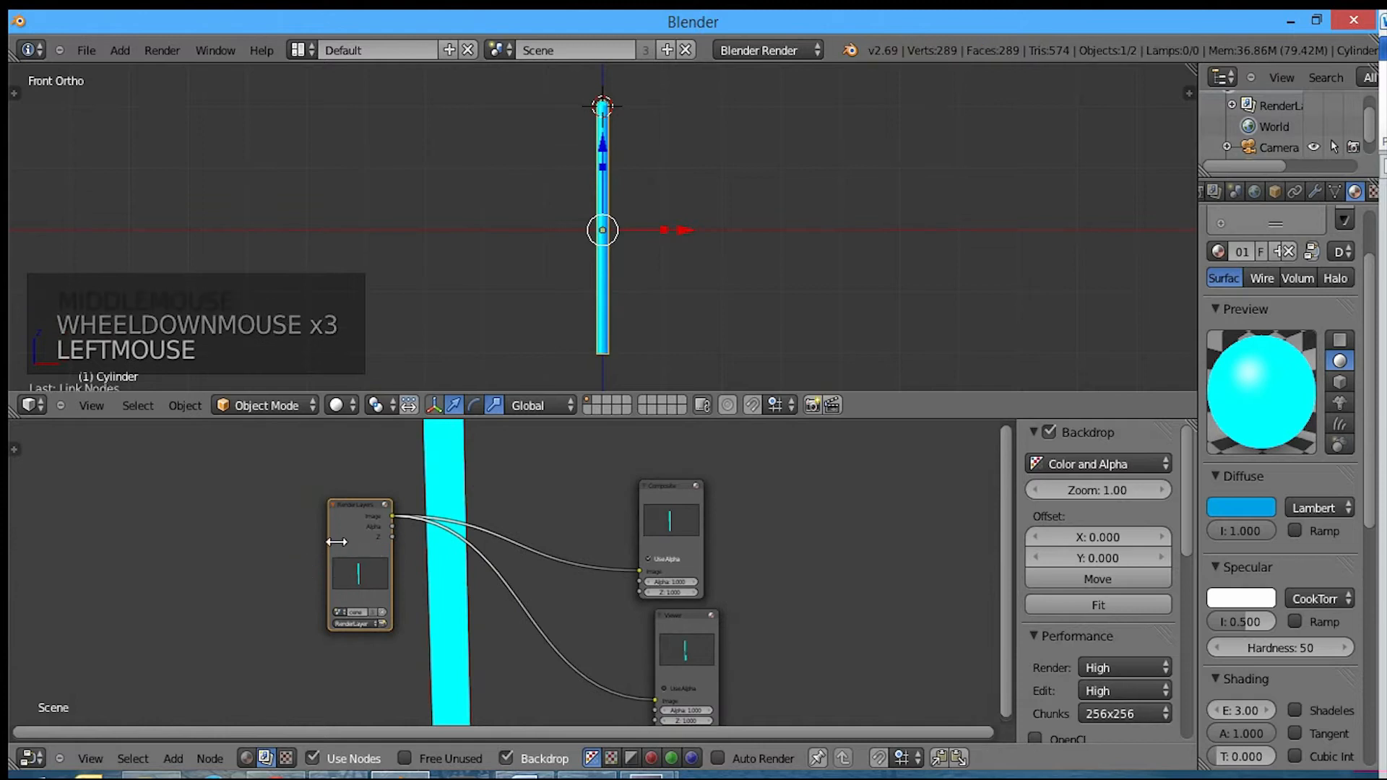
pyautogui.moveTo(323, 554); pyautogui.dragTo(268, 555)
pyautogui.press('v')
pyautogui.press('v')
pyautogui.press('v')
pyautogui.press('v')
pyautogui.press('v')
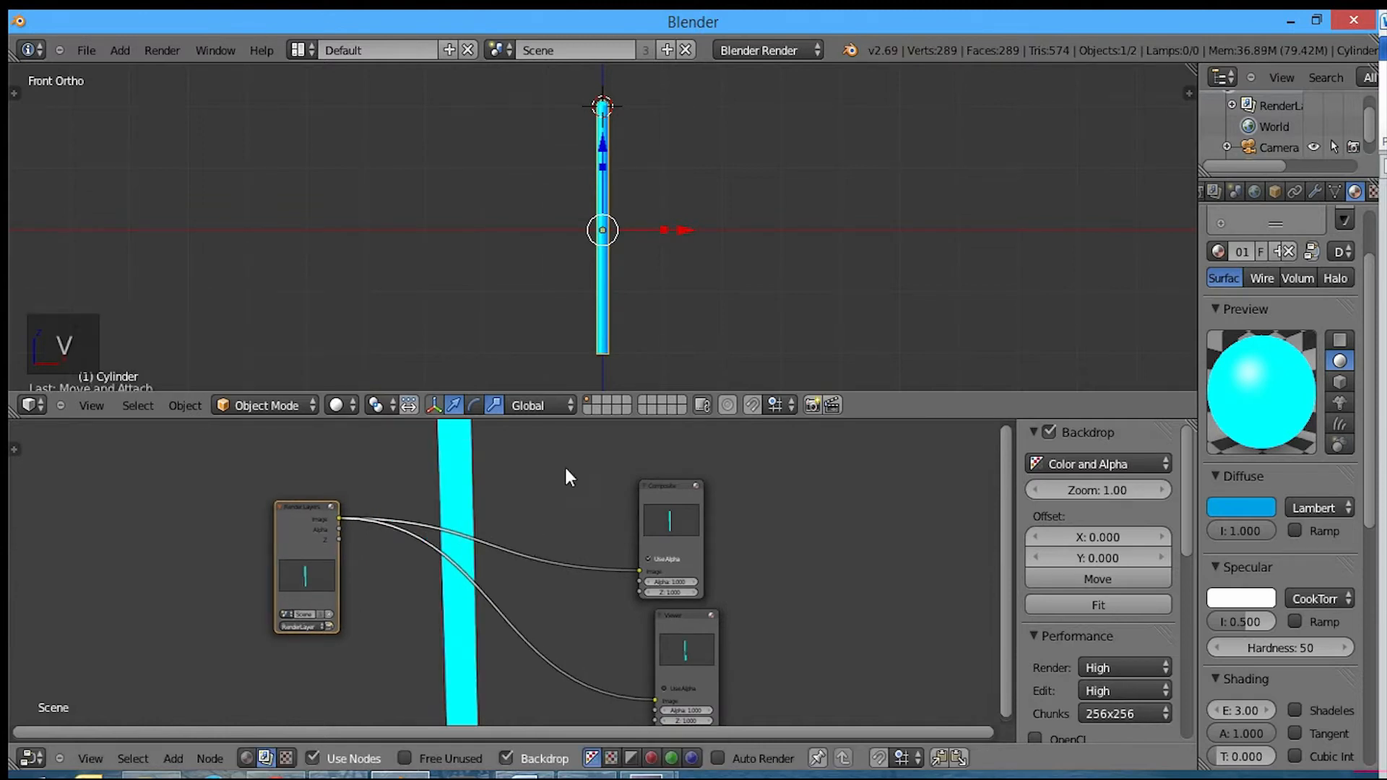
pyautogui.moveTo(608, 421); pyautogui.dragTo(610, 225)
pyautogui.scroll(-5, 1284, 188)
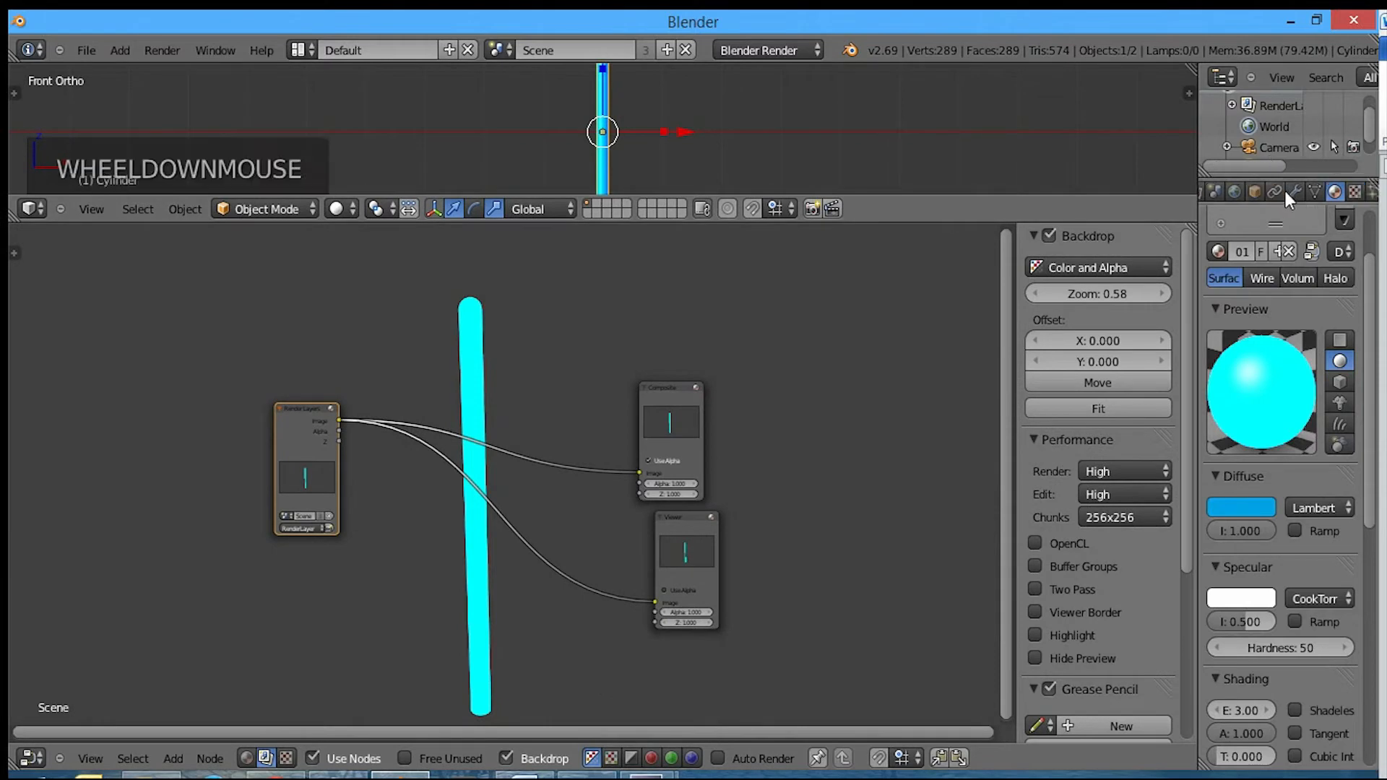
# Step: Expand the render's Post Processing settings with Compositing left enabled, and move the Render Layers node farther from the output nodes
pyautogui.scroll(4, 1244, 210)
pyautogui.scroll(4, 1243, 189)
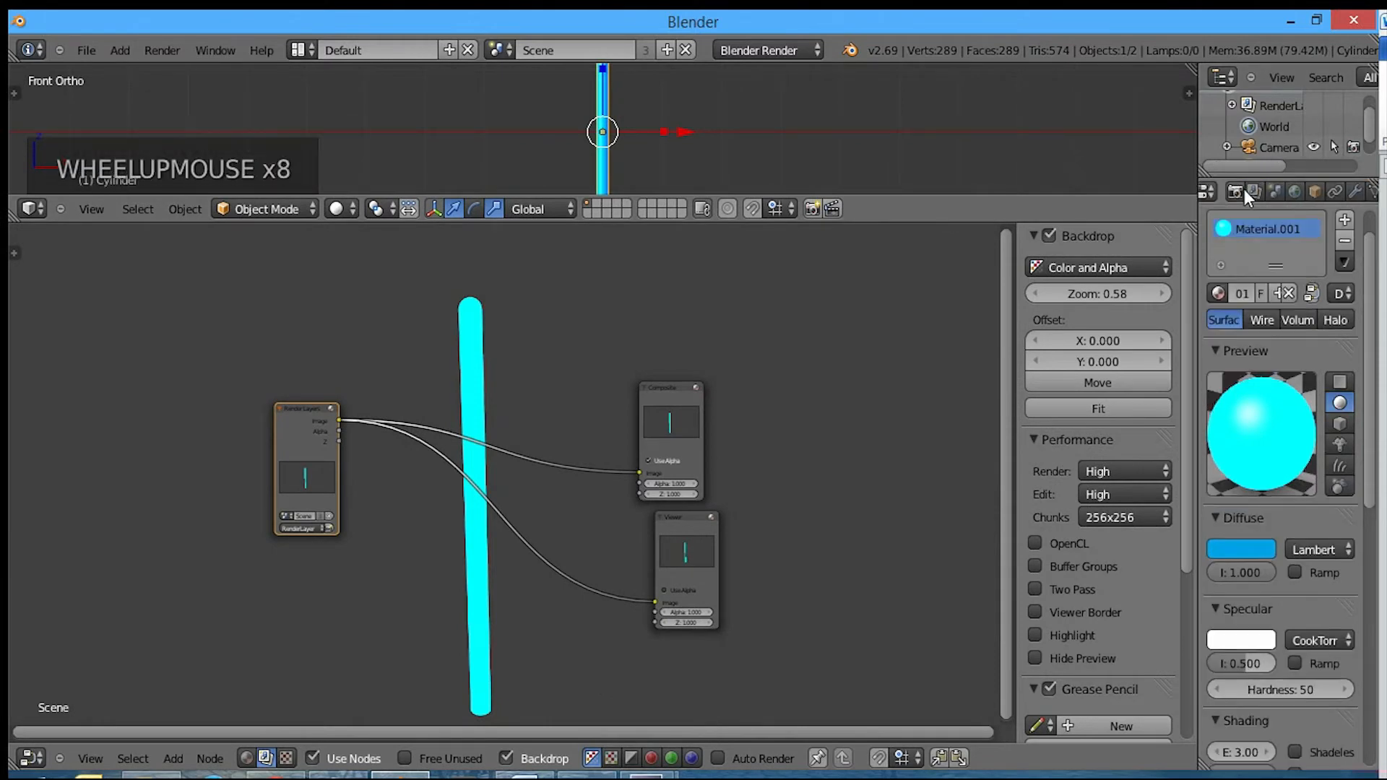
pyautogui.click(1237, 191)
pyautogui.scroll(-6, 1246, 520)
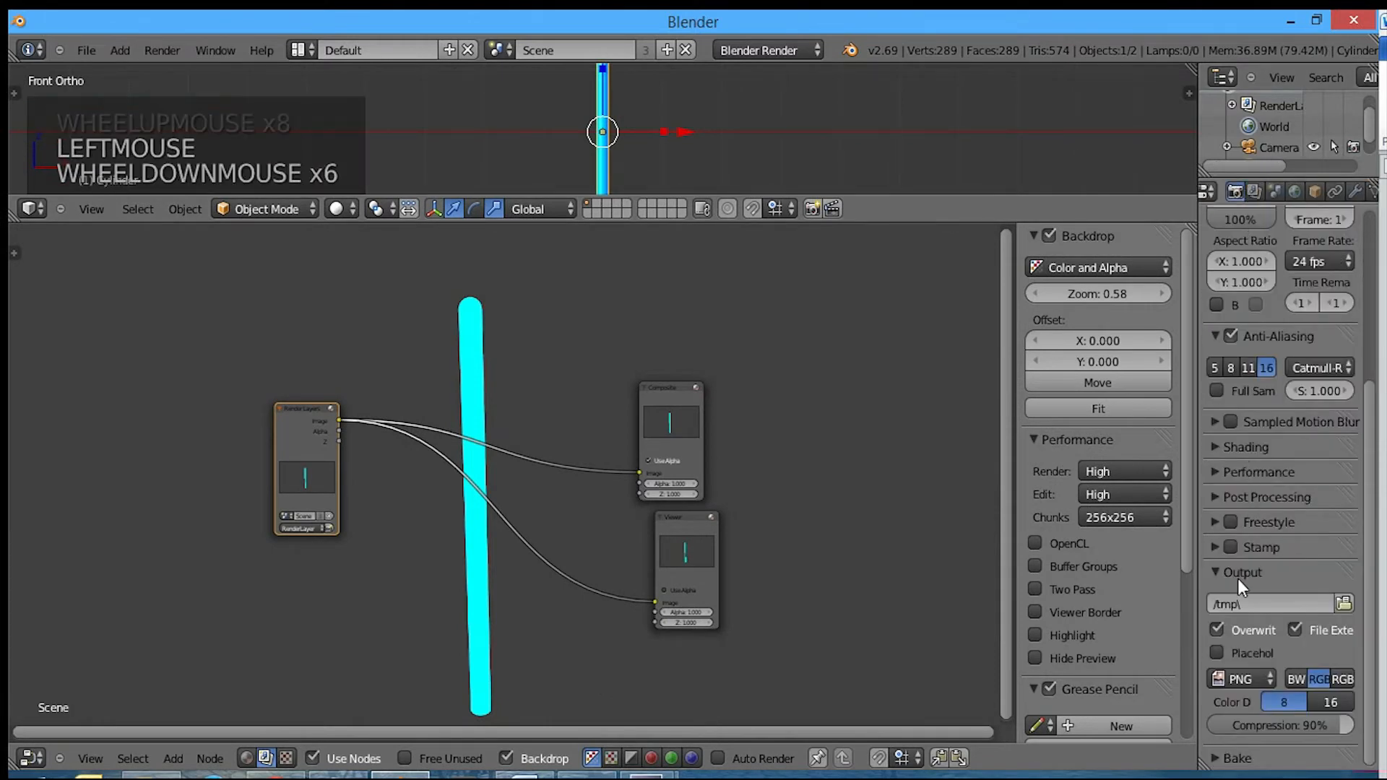
pyautogui.click(1214, 497)
pyautogui.click(1215, 528)
pyautogui.doubleClick(1215, 528)
pyautogui.scroll(4, 383, 466)
pyautogui.moveTo(198, 439); pyautogui.dragTo(78, 470)
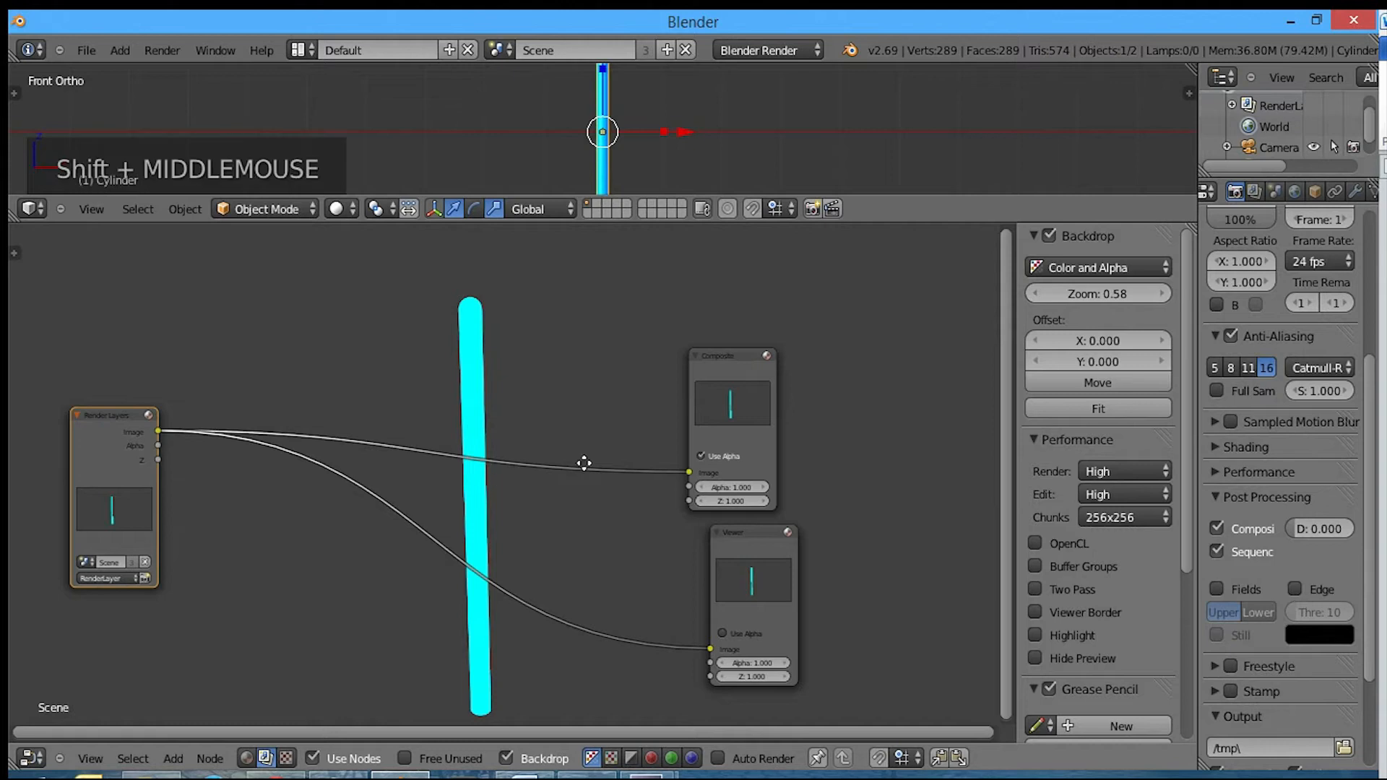
pyautogui.keyDown('shift'); pyautogui.moveTo(582, 461); pyautogui.dragTo(660, 444, button='middle'); pyautogui.keyUp('shift')
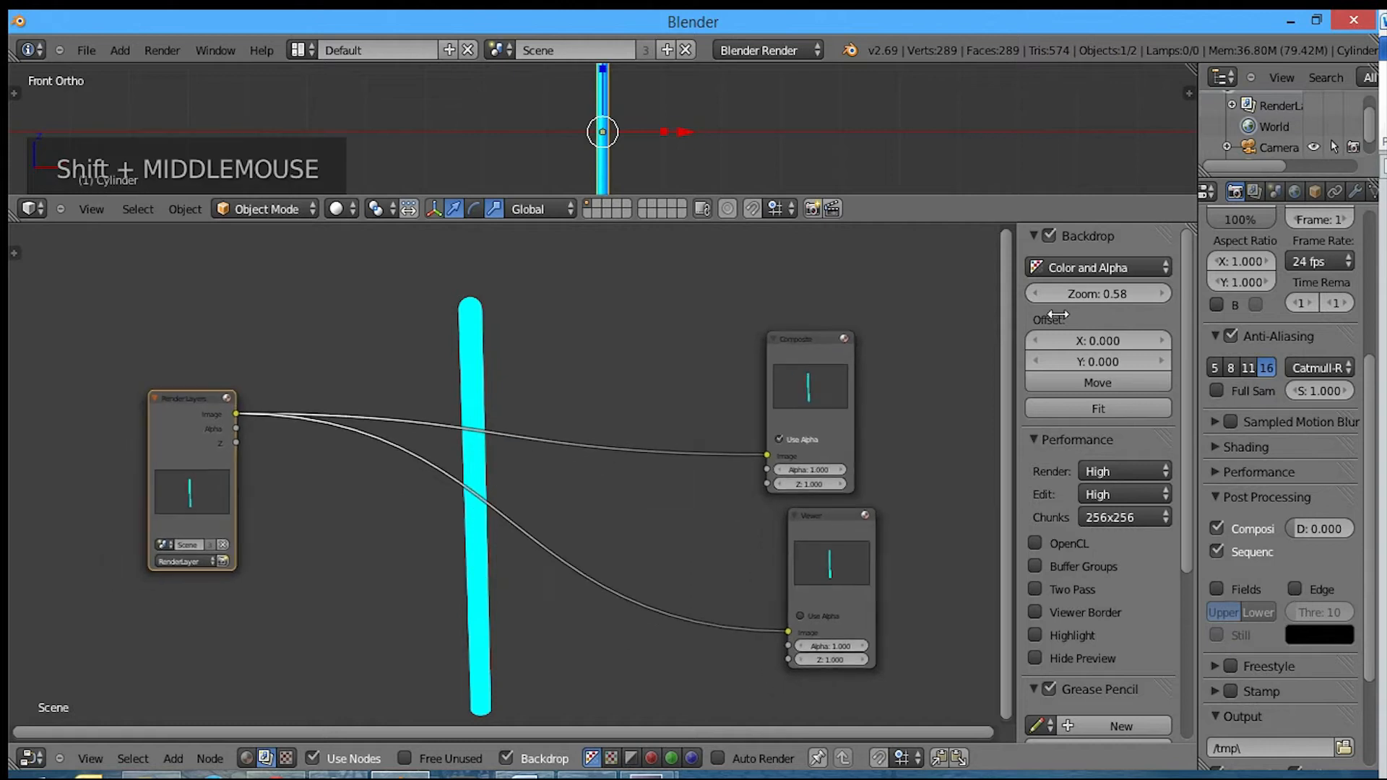
# Step: Enable the Vector pass for the render layer, with the Layer settings collapsed
pyautogui.click(1255, 187)
pyautogui.click(1221, 391)
pyautogui.click(1219, 365)
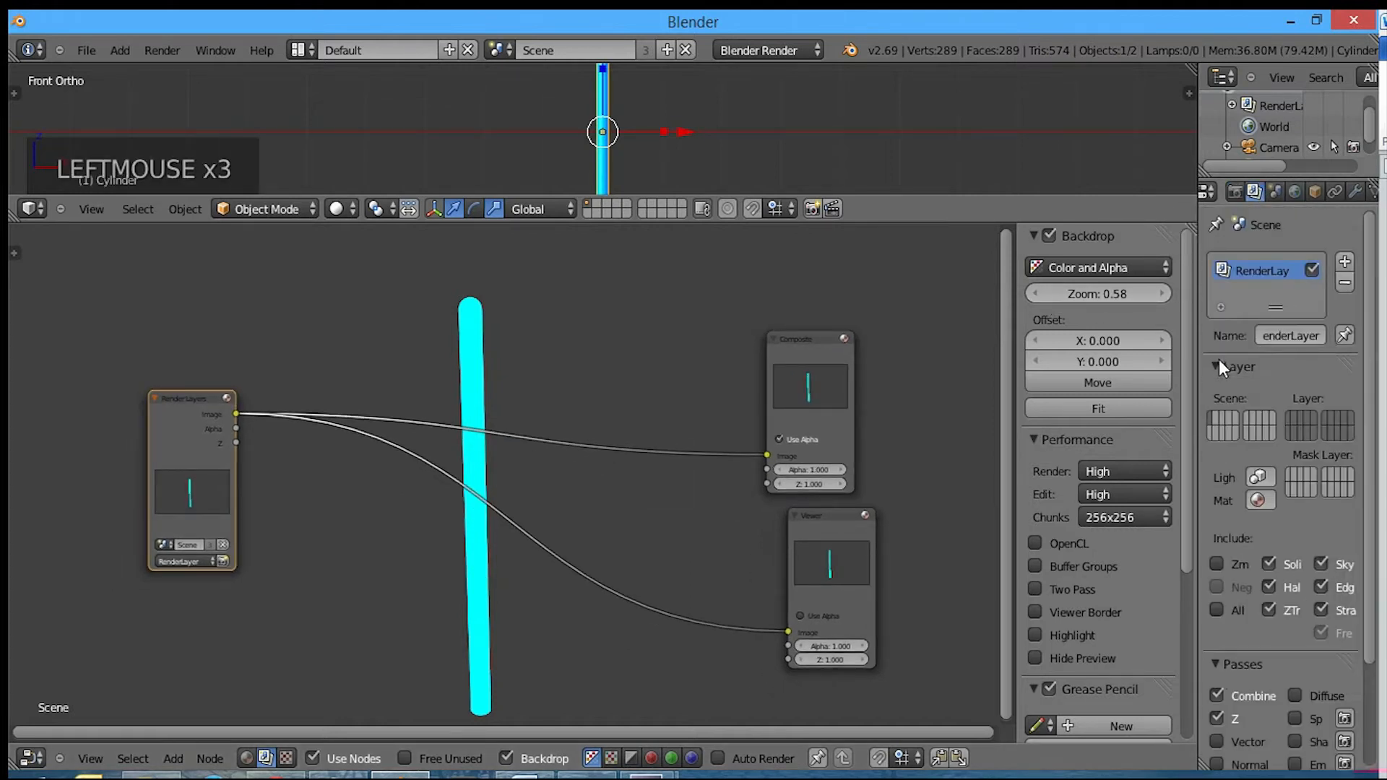
pyautogui.click(1228, 365)
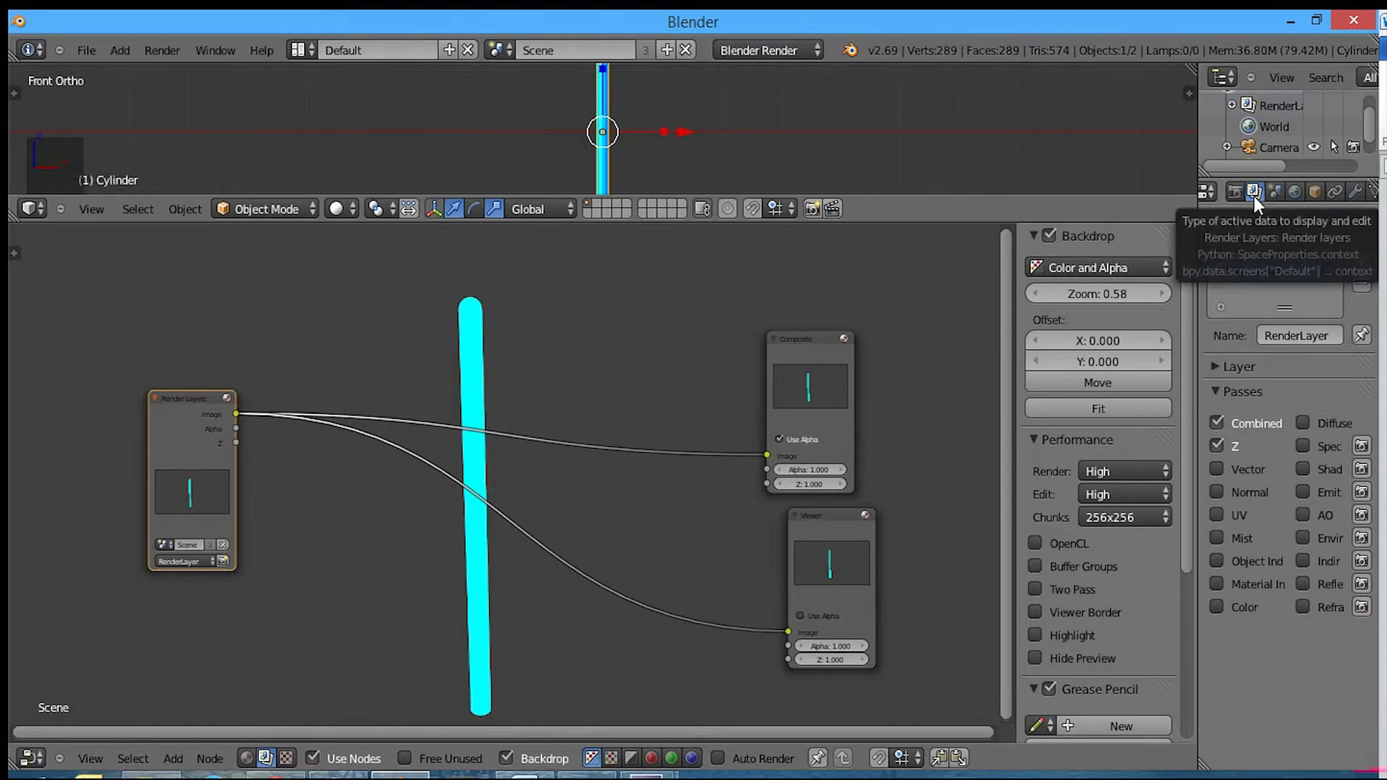
pyautogui.click(1216, 470)
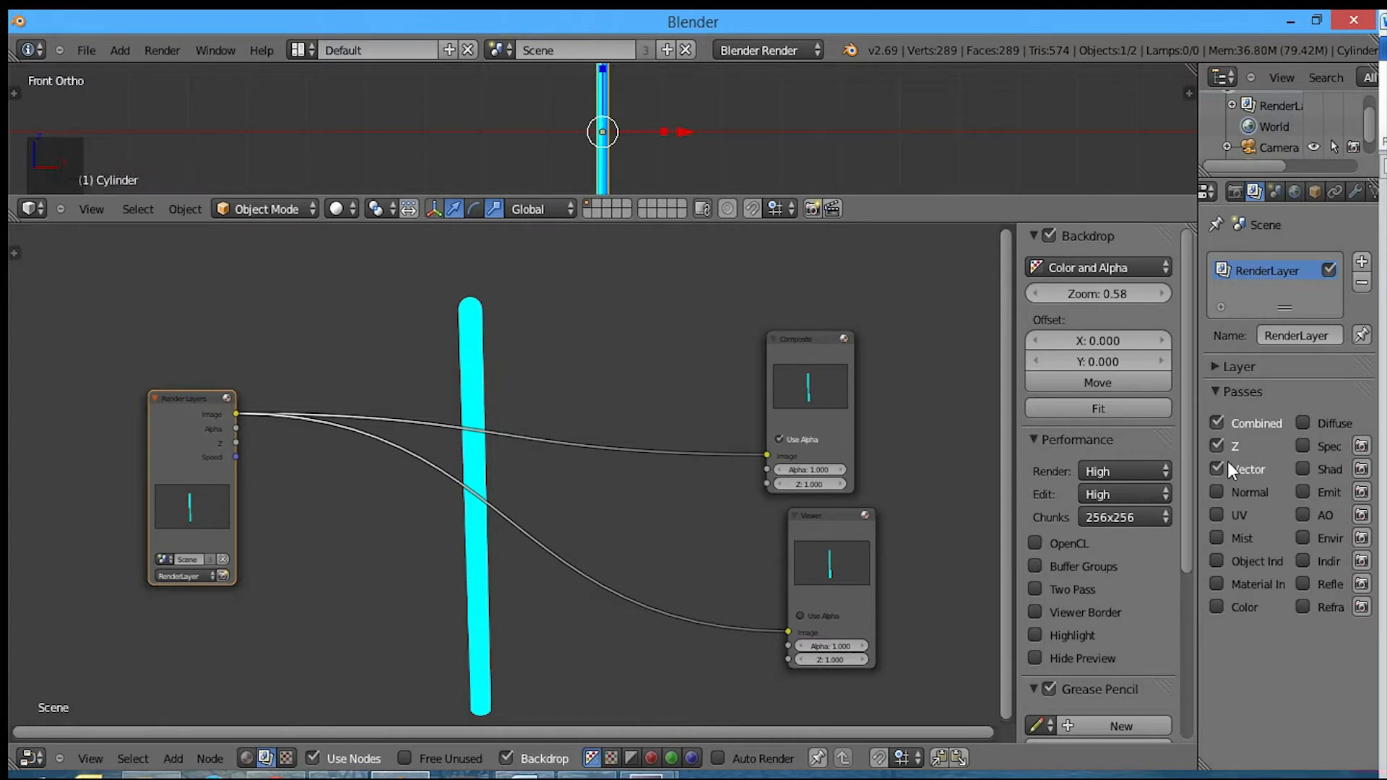
# Step: Switch the render engine to Cycles Render and collapse the render layer's Layer and Passes settings
pyautogui.click(759, 58)
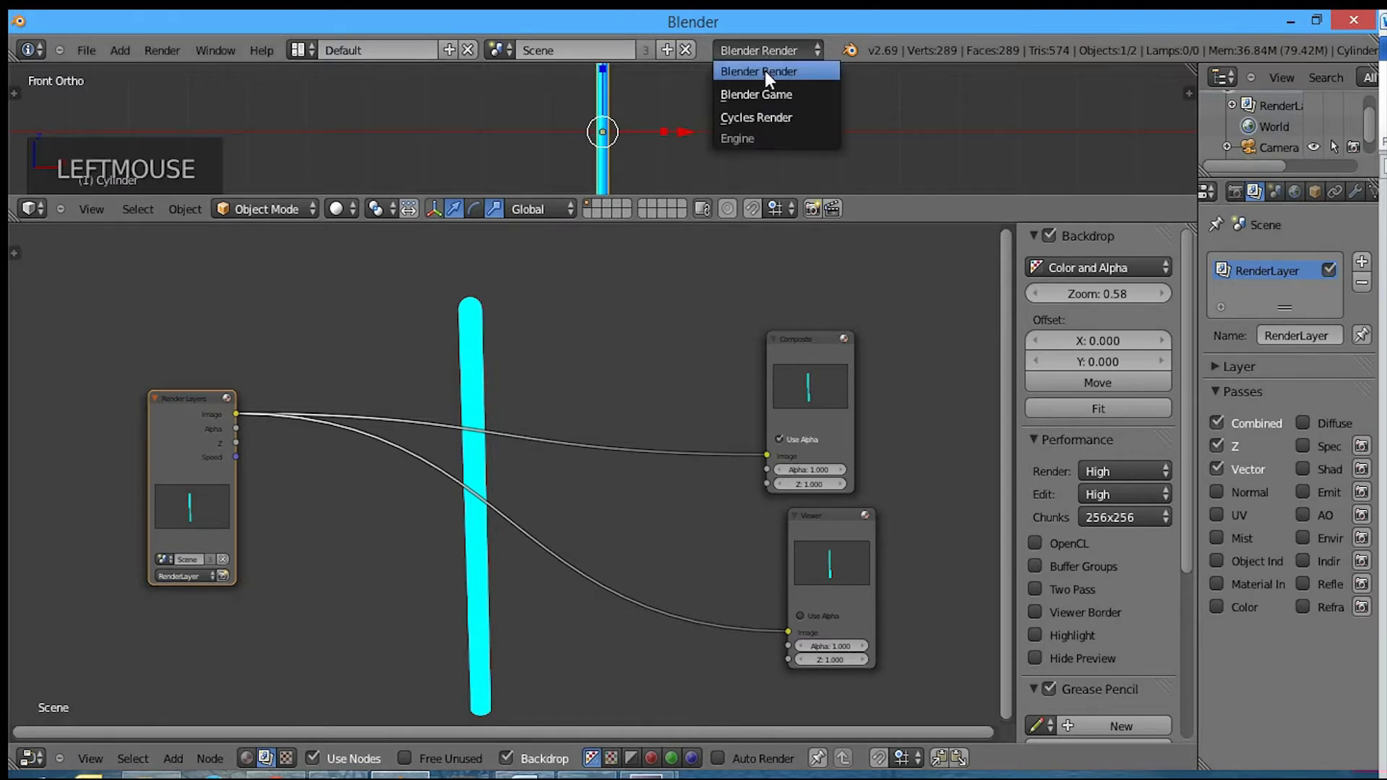
pyautogui.click(763, 111)
pyautogui.click(1215, 596)
pyautogui.scroll(-3, 1228, 611)
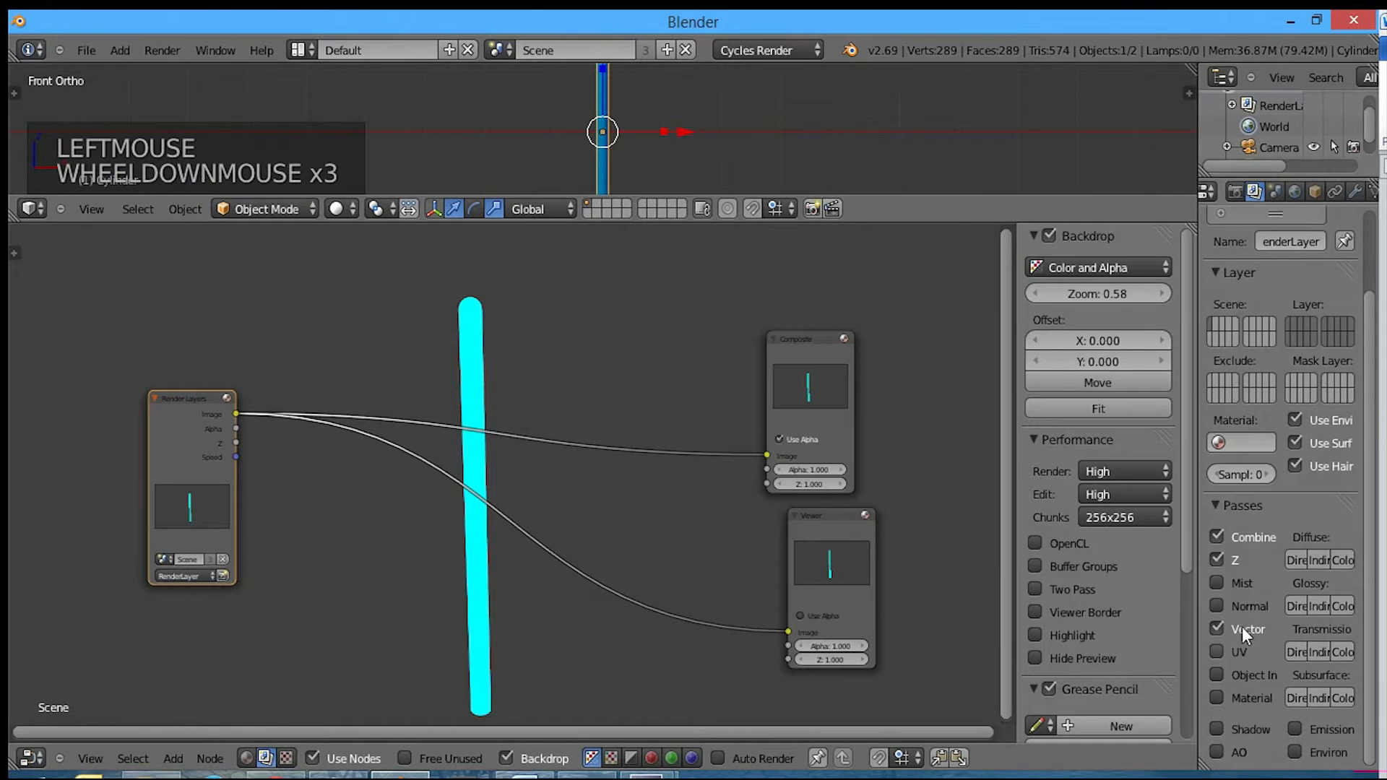
pyautogui.click(1208, 272)
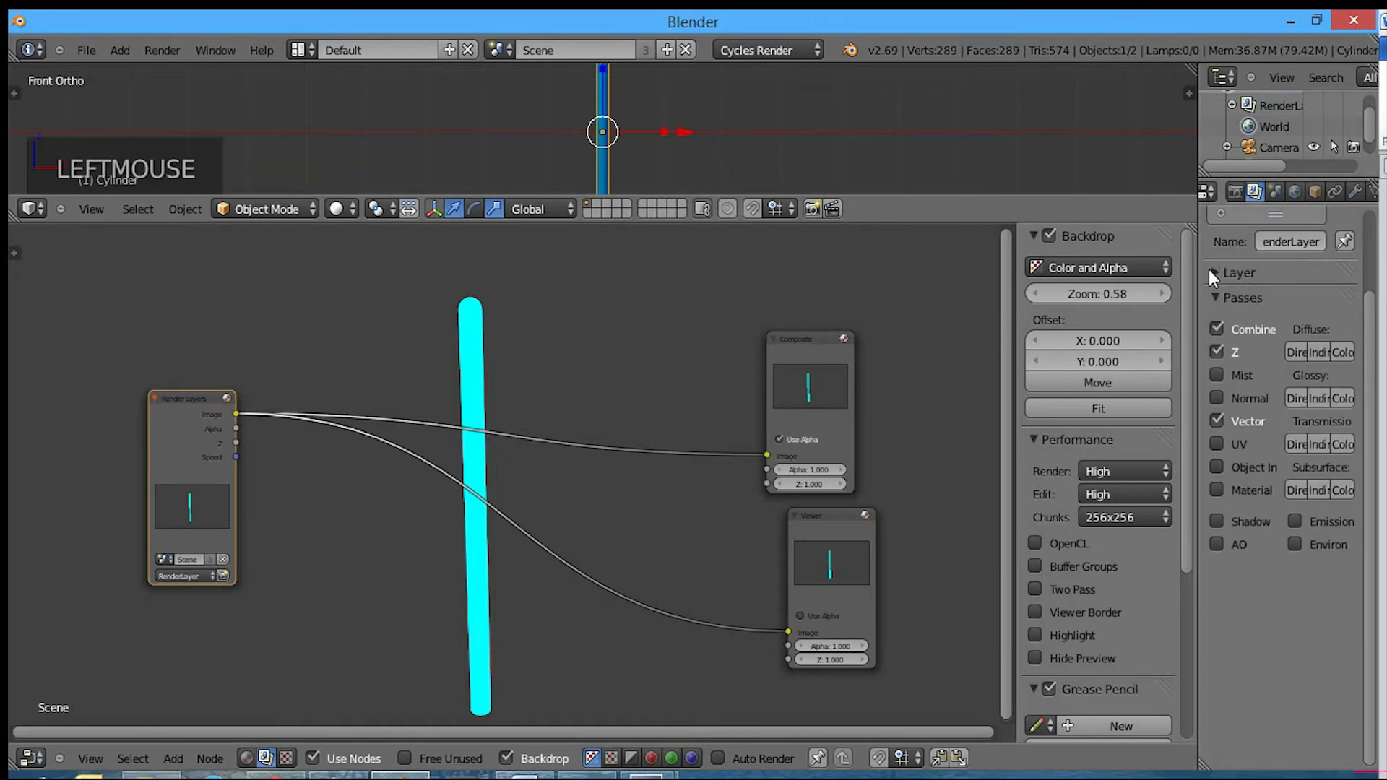
pyautogui.click(1208, 273)
pyautogui.click(1210, 280)
pyautogui.click(1215, 297)
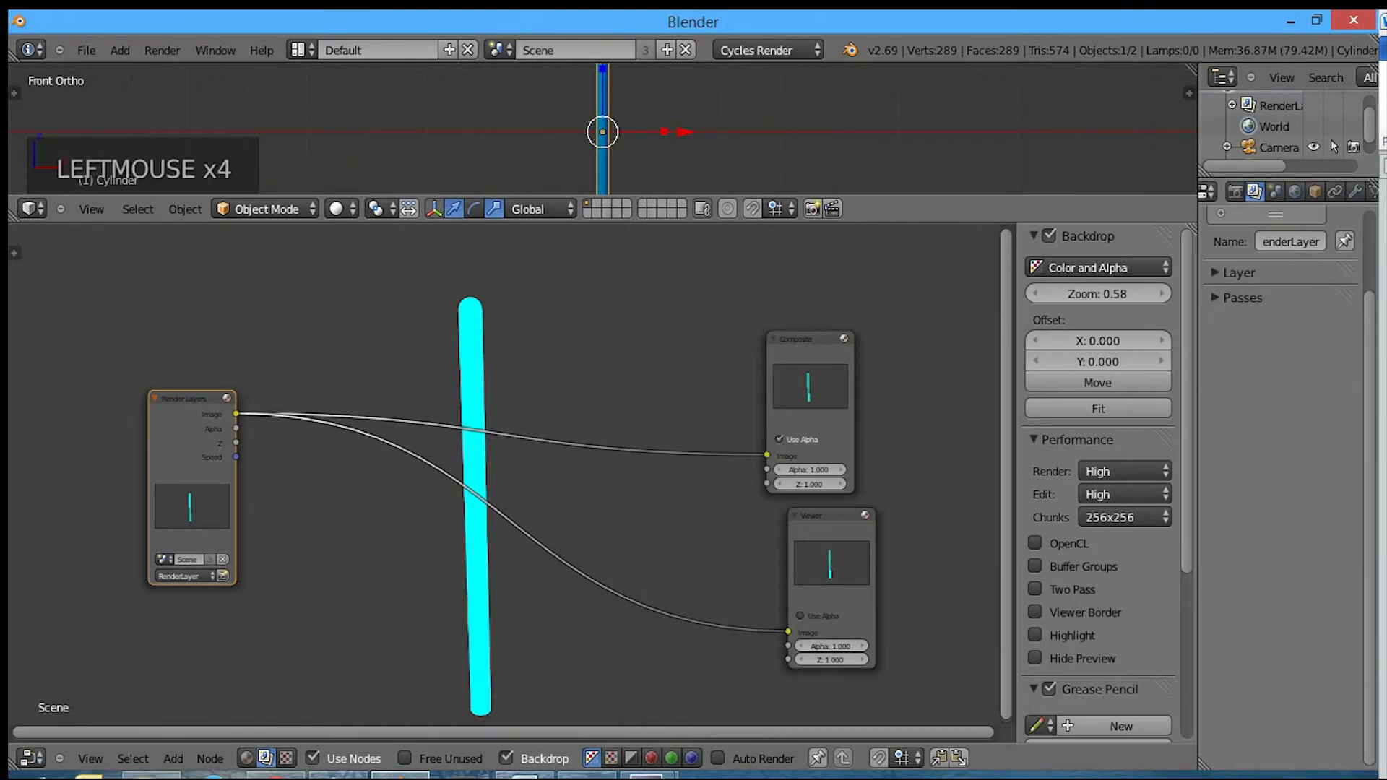
# Step: Add a Vector Blur node between the Render Layers node and the output nodes
pyautogui.moveTo(204, 576); pyautogui.dragTo(142, 578)
pyautogui.moveTo(339, 599); pyautogui.dragTo(504, 568, button='middle')
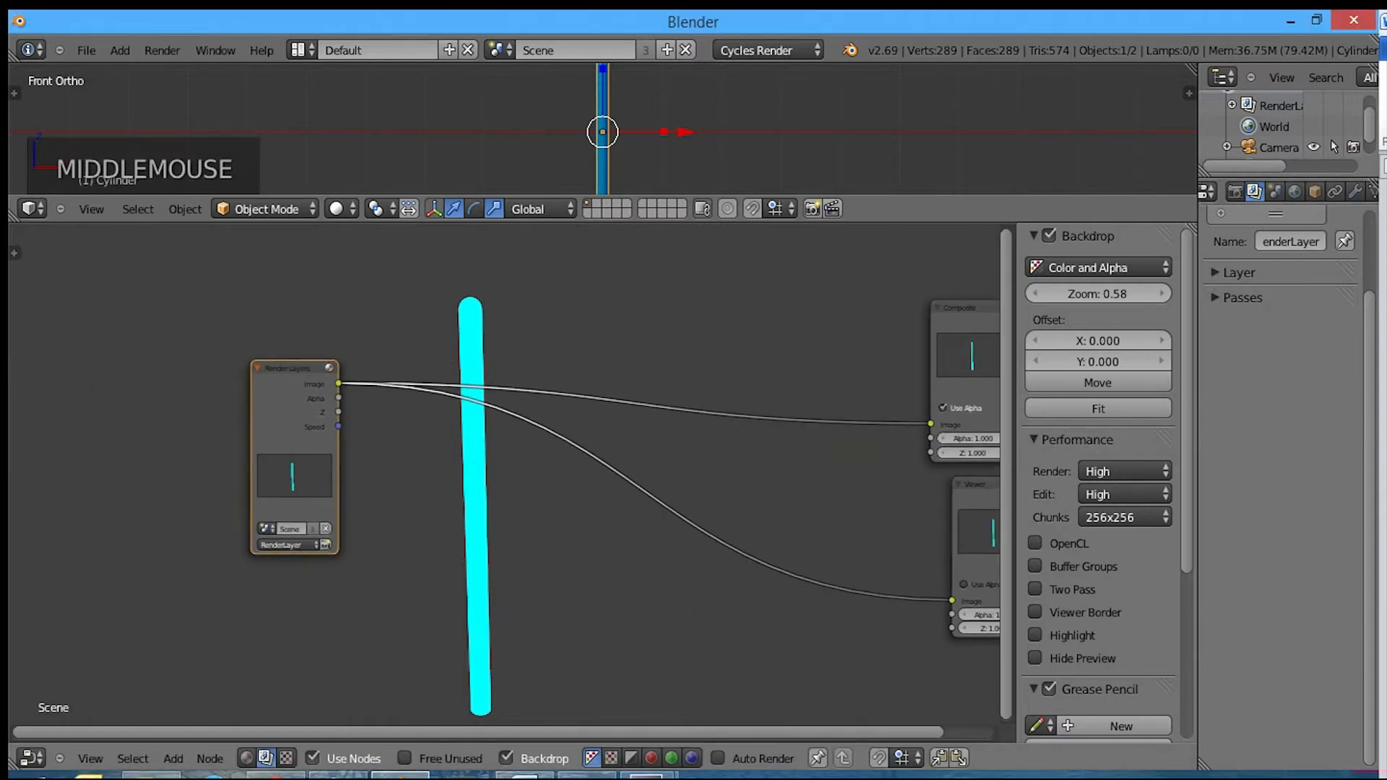
pyautogui.hotkey('shift', 'a')
pyautogui.moveTo(470, 542)
pyautogui.moveTo(453, 582)
pyautogui.click(570, 471)
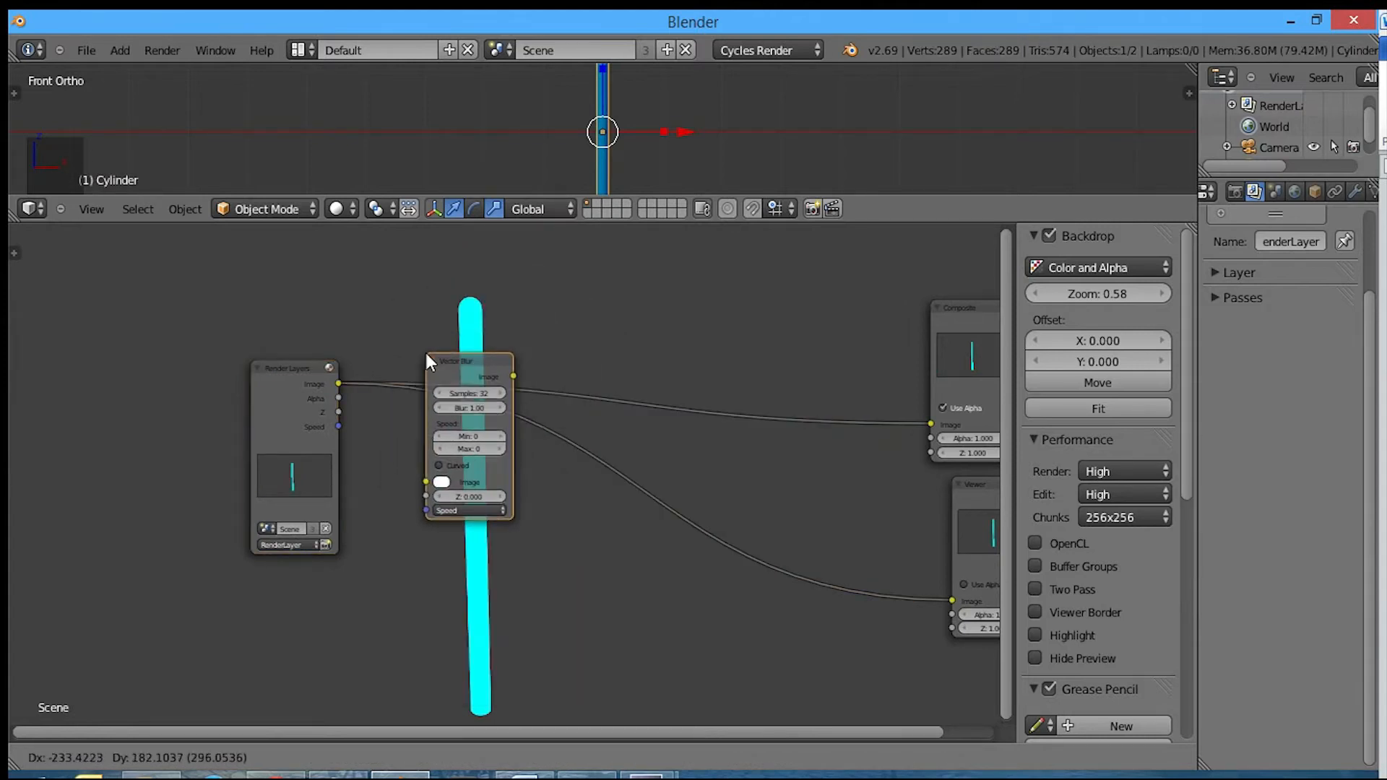
pyautogui.click(575, 410)
# Step: Link the Render Layers Image, Z and Speed outputs to the Vector Blur node and its Image output to the Viewer
pyautogui.moveTo(589, 426); pyautogui.dragTo(396, 273)
pyautogui.moveTo(339, 409); pyautogui.dragTo(384, 415)
pyautogui.moveTo(417, 269); pyautogui.dragTo(621, 391)
pyautogui.moveTo(442, 370)
pyautogui.mouseDown()
pyautogui.moveTo(411, 379)
pyautogui.moveTo(448, 374)
pyautogui.mouseUp()
# Step: Insert a Separate RGBA node between the Vector Blur and Viewer nodes
pyautogui.hotkey('shift', 'a')
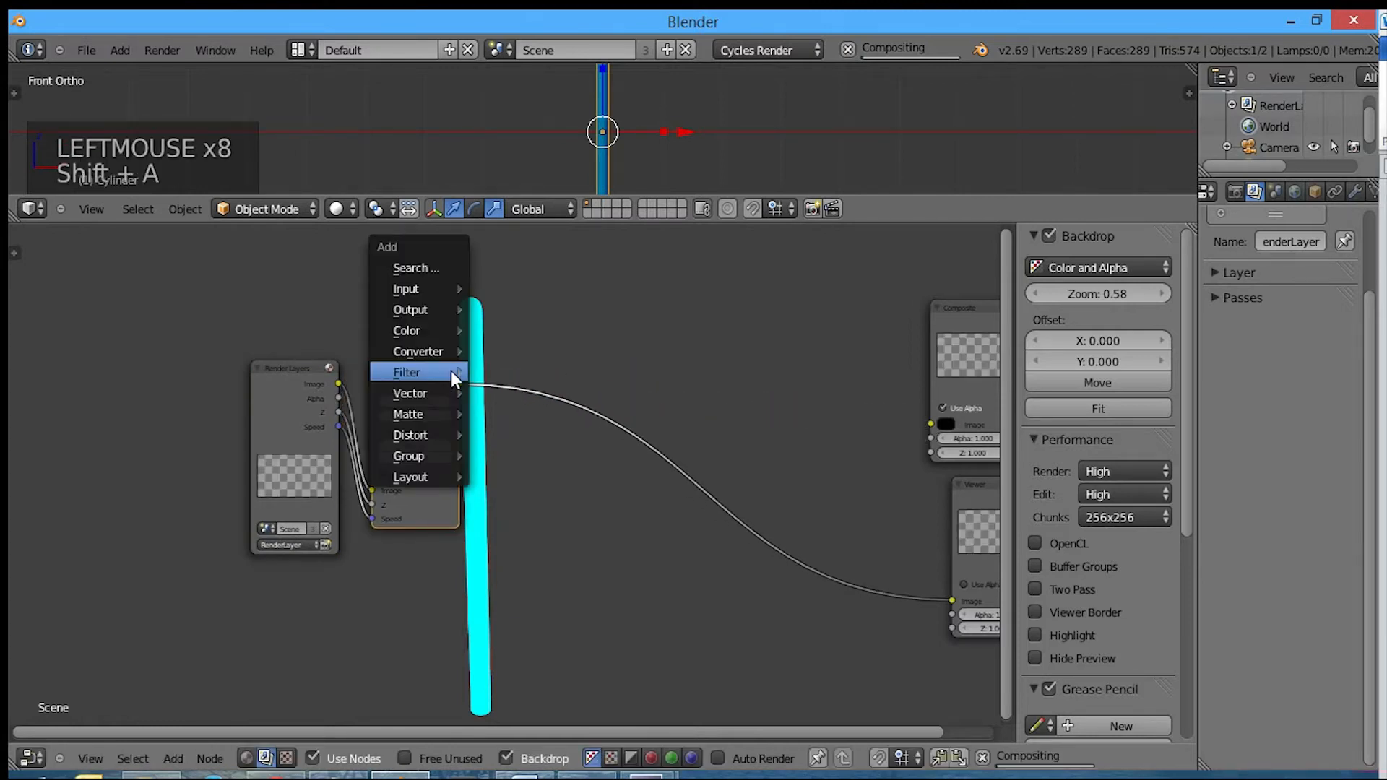
pyautogui.moveTo(450, 371)
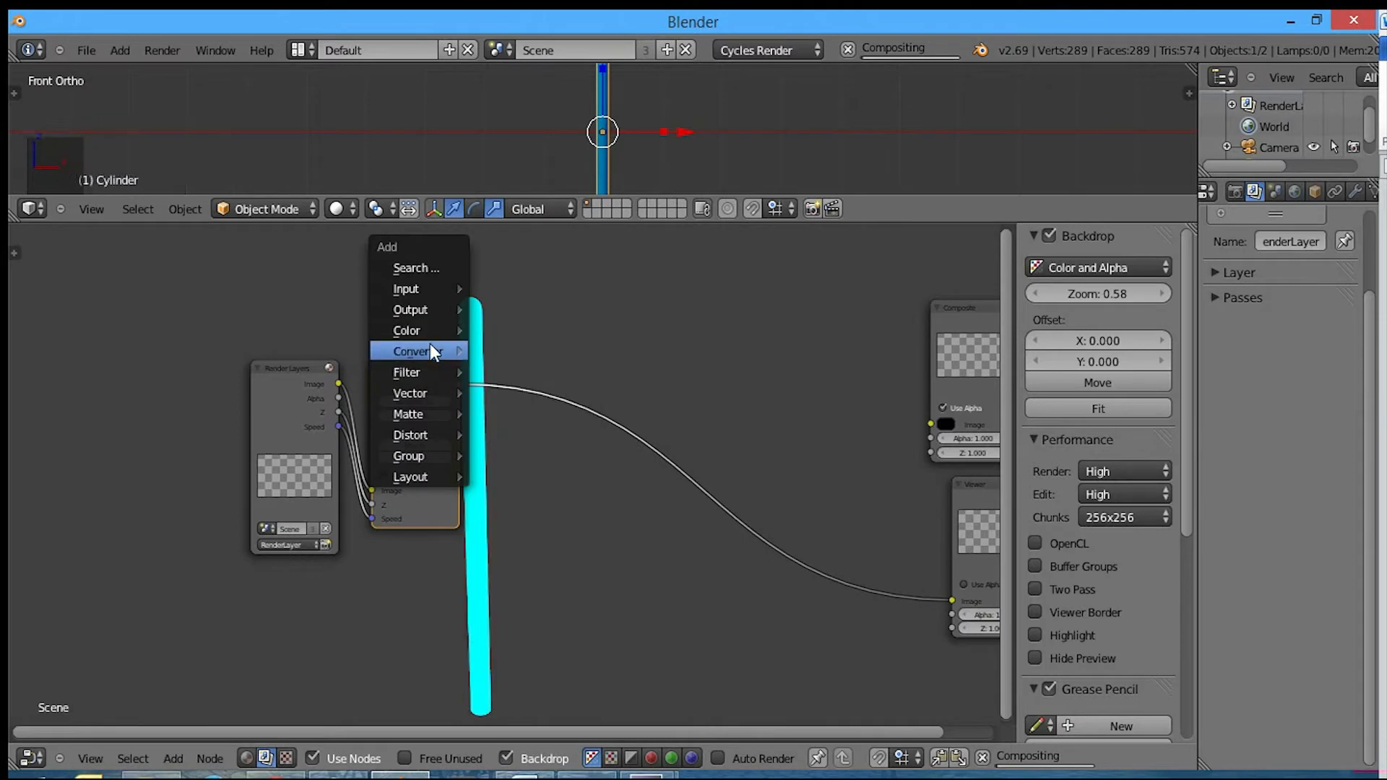
pyautogui.moveTo(432, 330)
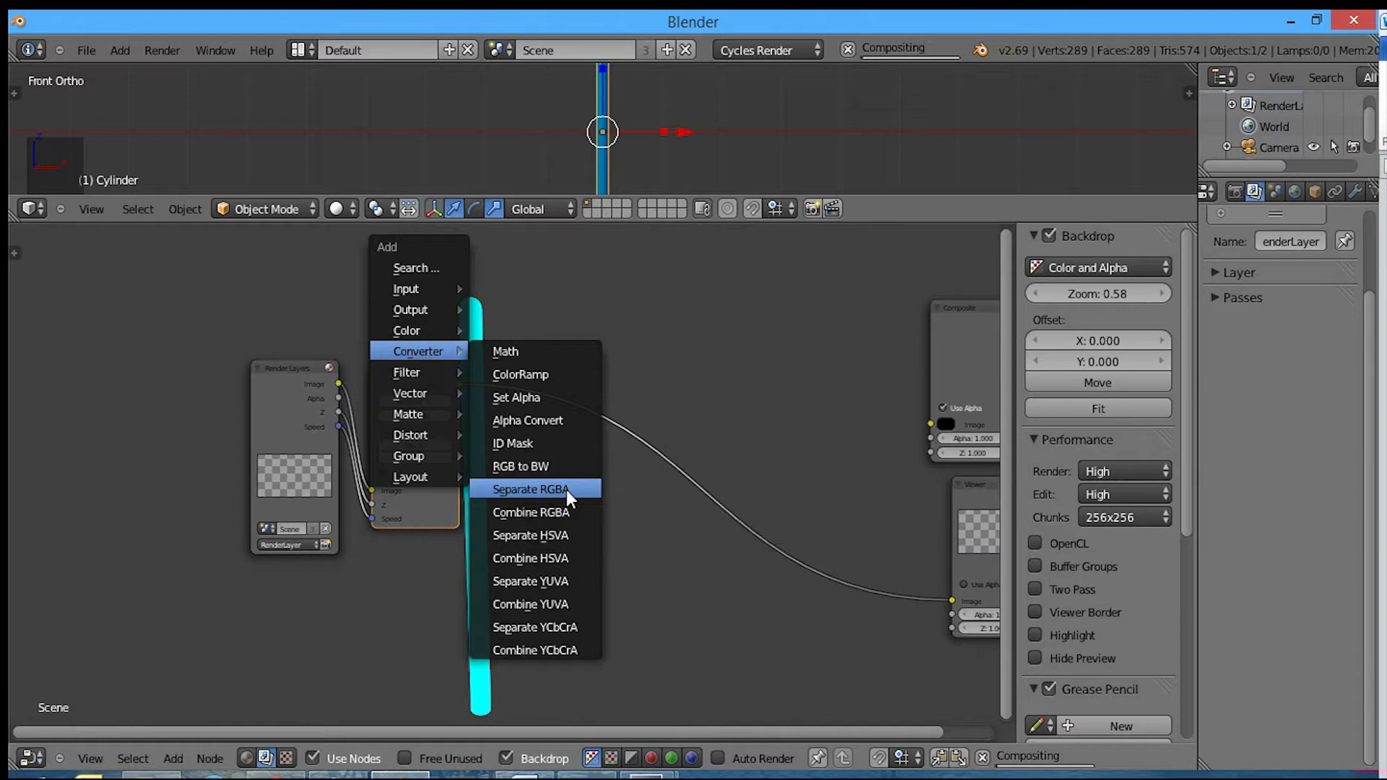
pyautogui.click(566, 490)
pyautogui.click(496, 302)
pyautogui.moveTo(529, 338)
pyautogui.mouseDown()
pyautogui.moveTo(510, 366)
pyautogui.moveTo(515, 328)
pyautogui.mouseUp()
pyautogui.moveTo(662, 349); pyautogui.dragTo(589, 372, button='middle')
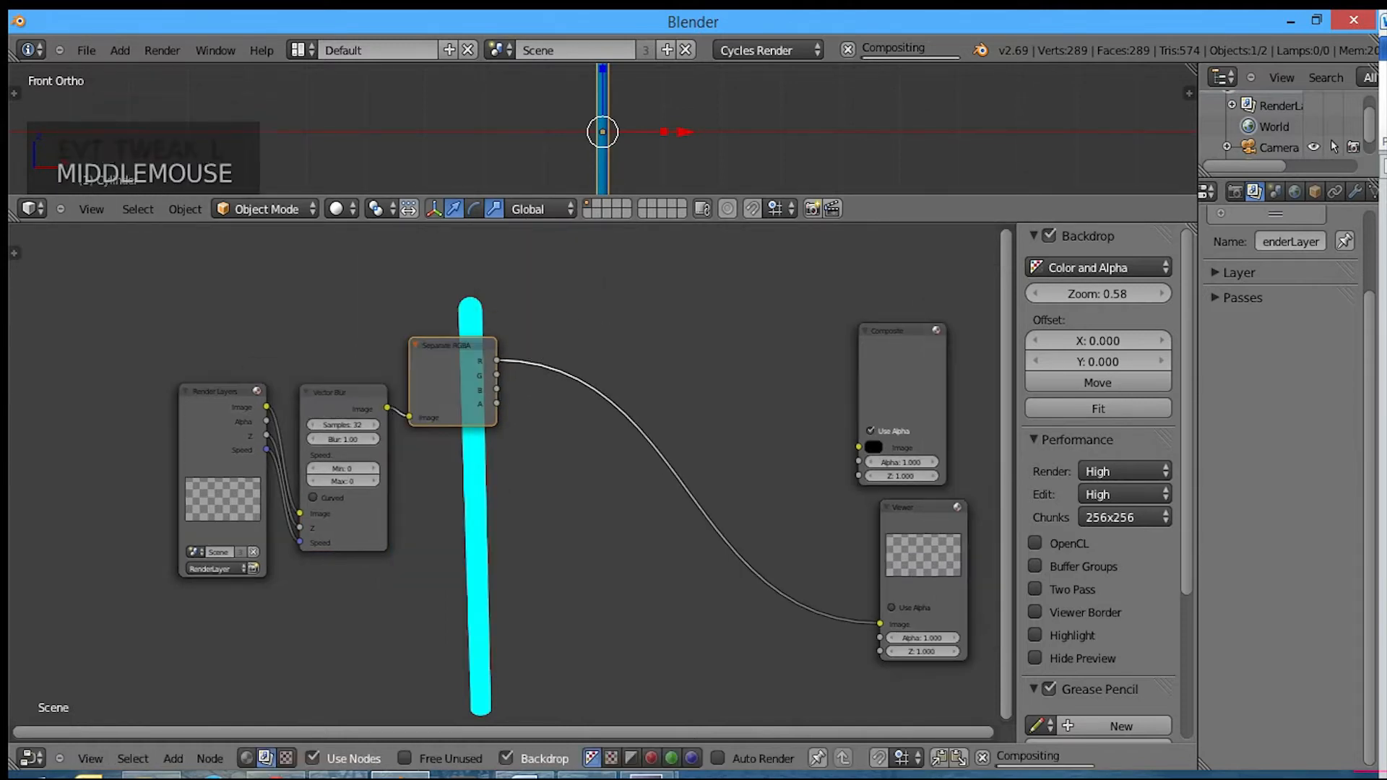
# Step: Add a Glare filter node in the free space above the link to the Viewer
pyautogui.hotkey('shift', 'a')
pyautogui.moveTo(593, 361)
pyautogui.click(671, 535)
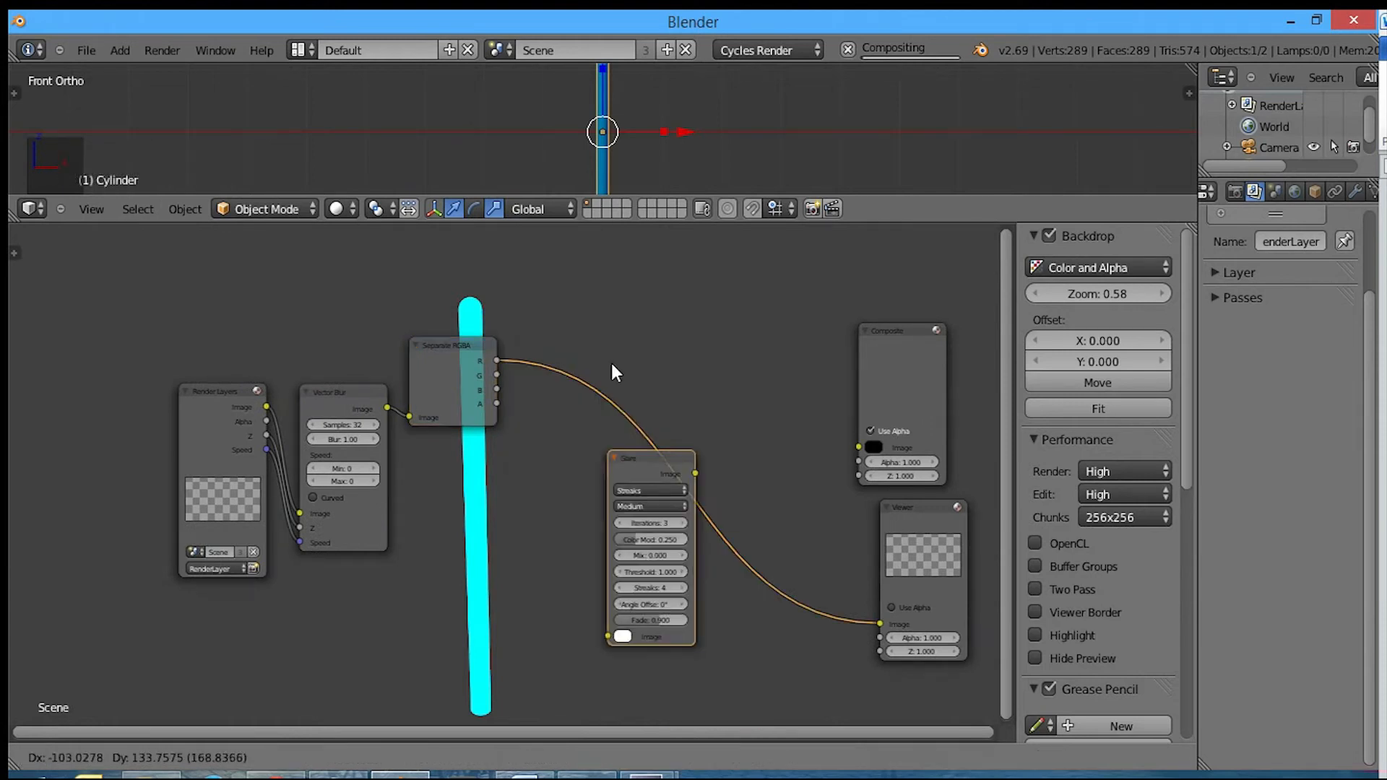
pyautogui.click(555, 160)
pyautogui.moveTo(593, 328); pyautogui.dragTo(535, 410, button='middle')
# Step: Set the new Glare node's type to Fog Glow and its quality to High
pyautogui.scroll(4, 567, 353)
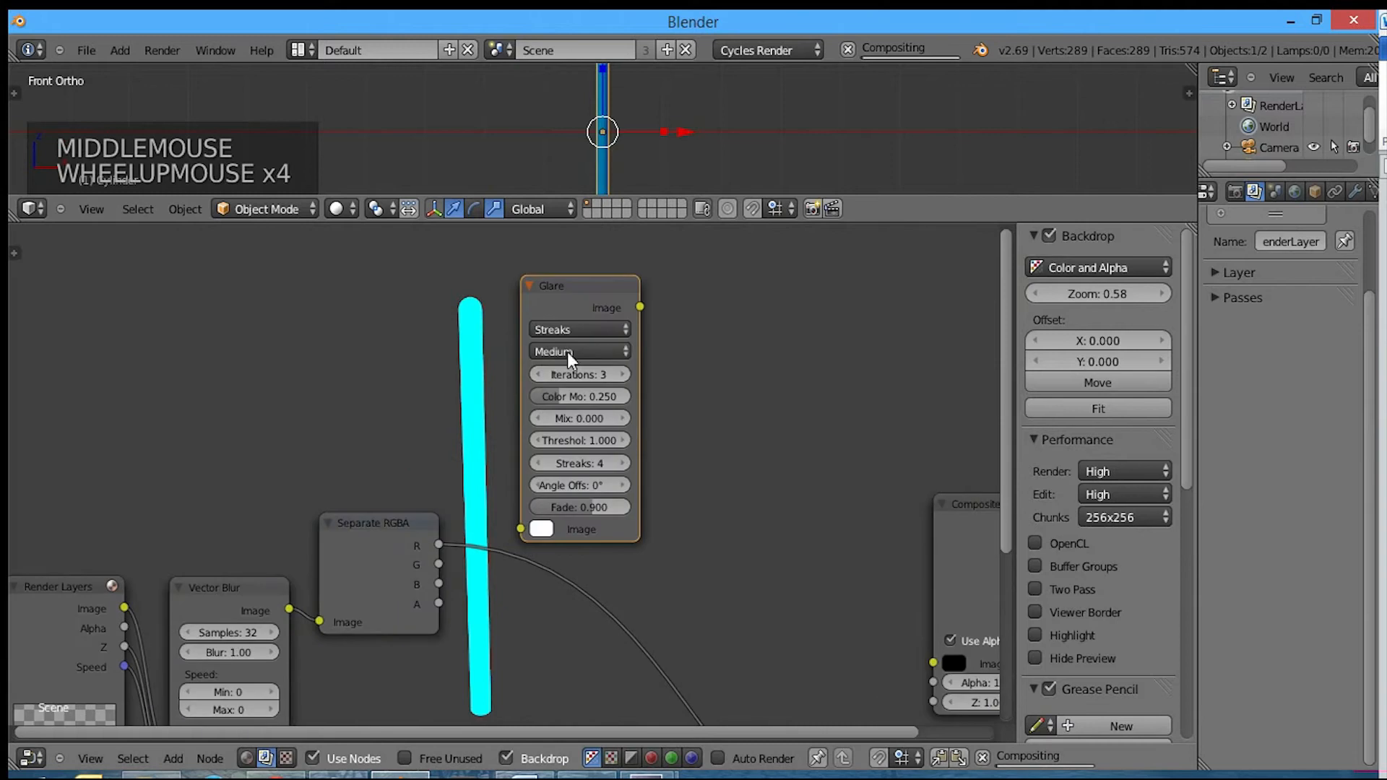
pyautogui.click(578, 331)
pyautogui.click(603, 275)
pyautogui.click(591, 345)
pyautogui.click(585, 341)
# Step: Set the Glare node's mix to 0.1, threshold to 0.1 and size to 9
pyautogui.doubleClick(578, 373)
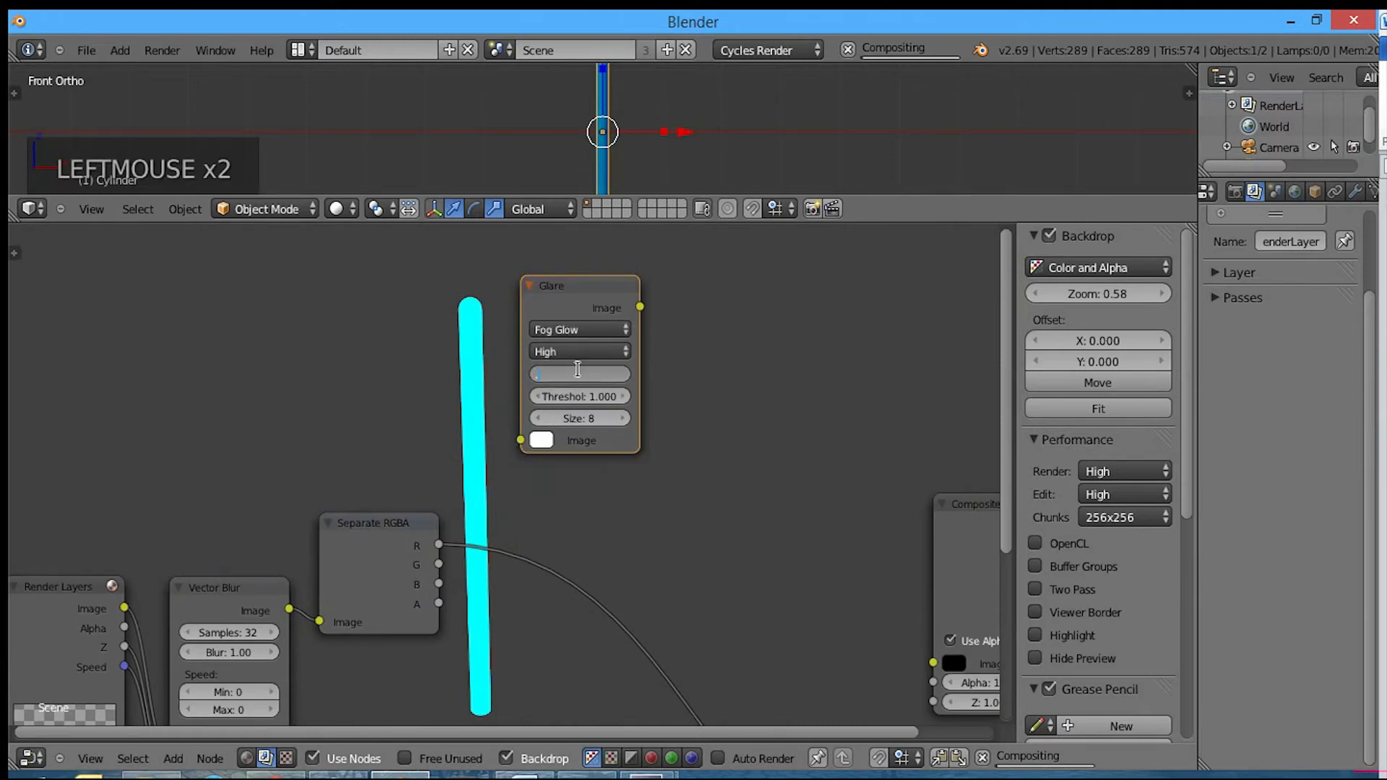
pyautogui.write('.1')
pyautogui.press('Tab')
pyautogui.write('.1')
pyautogui.press('Tab')
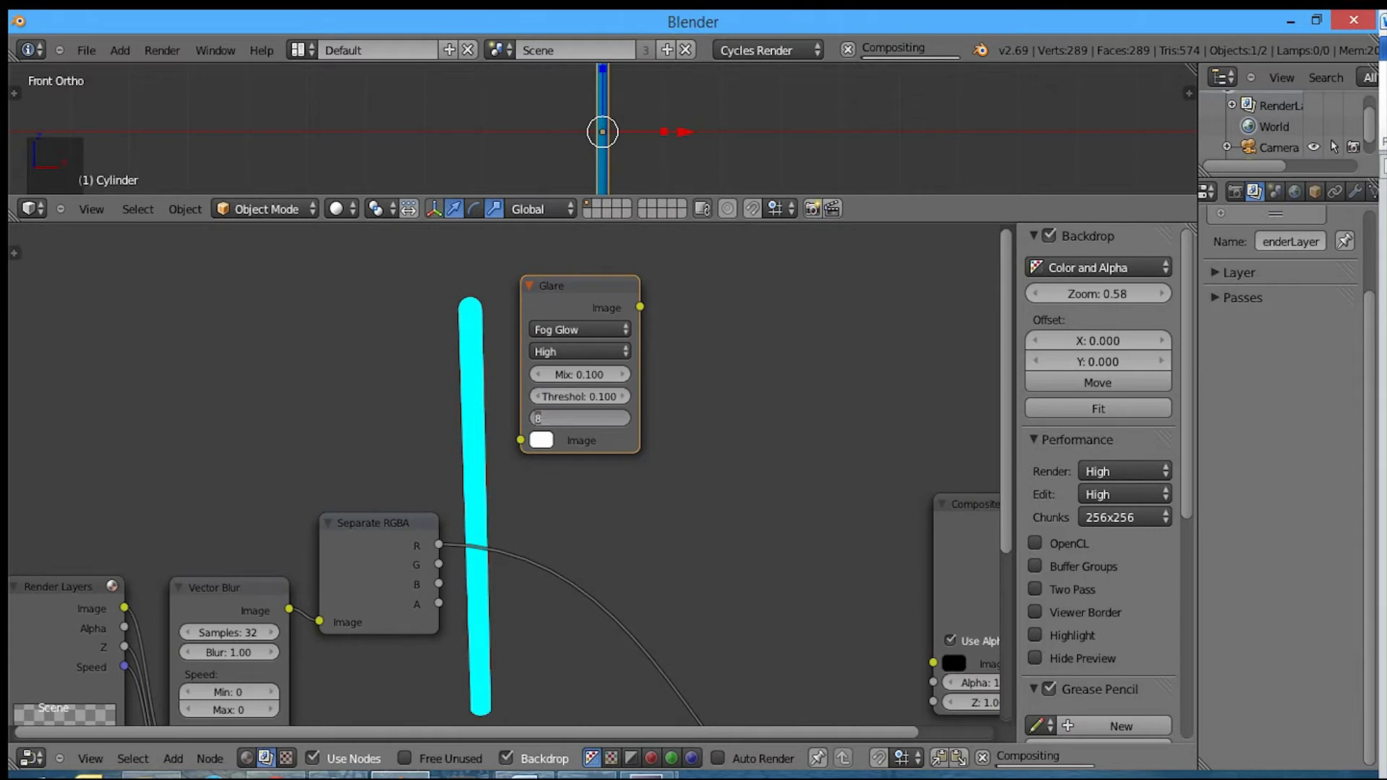
pyautogui.write('9')
pyautogui.press('Return')
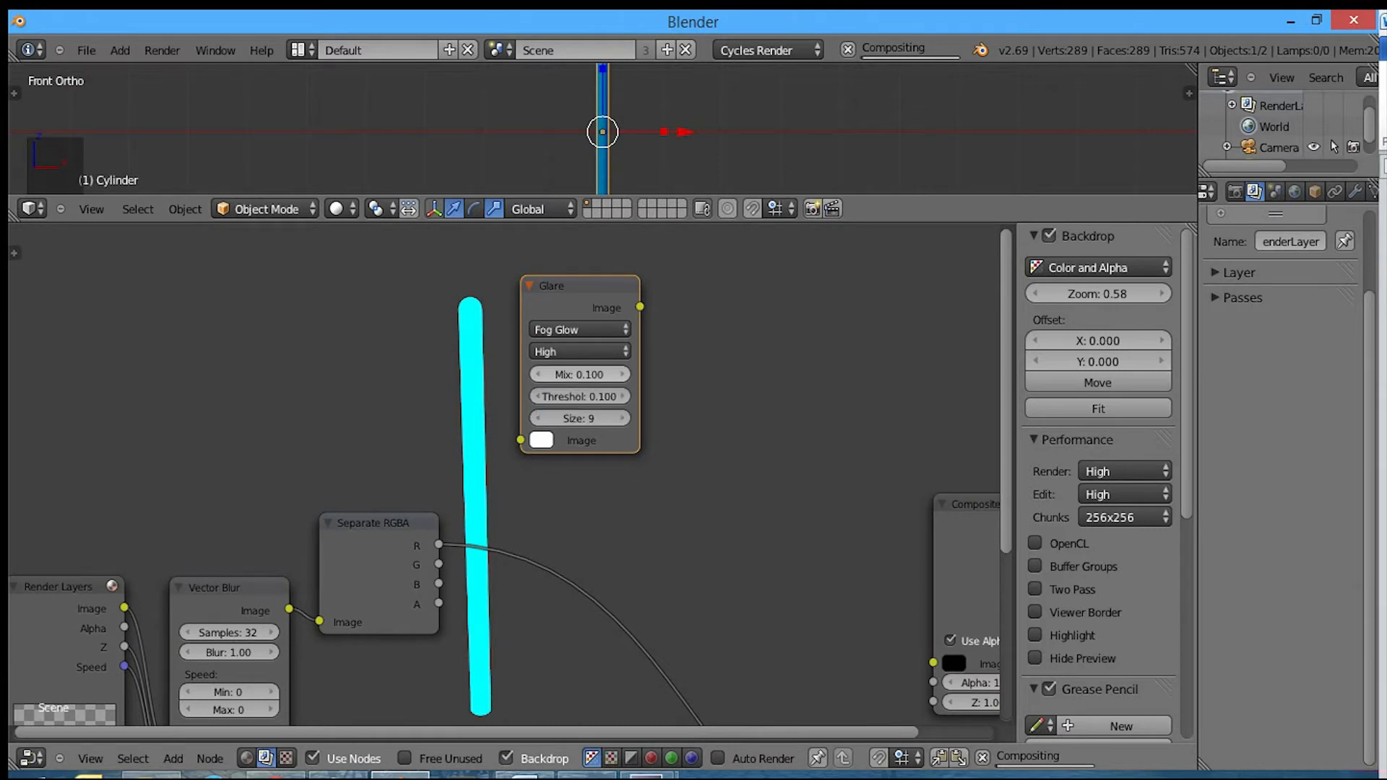
# Step: Link the Separate RGBA R output to the Glare node, then duplicate the Glare below it and feed the copy from G
pyautogui.moveTo(431, 546); pyautogui.dragTo(521, 440)
pyautogui.moveTo(506, 552); pyautogui.dragTo(505, 527, button='middle')
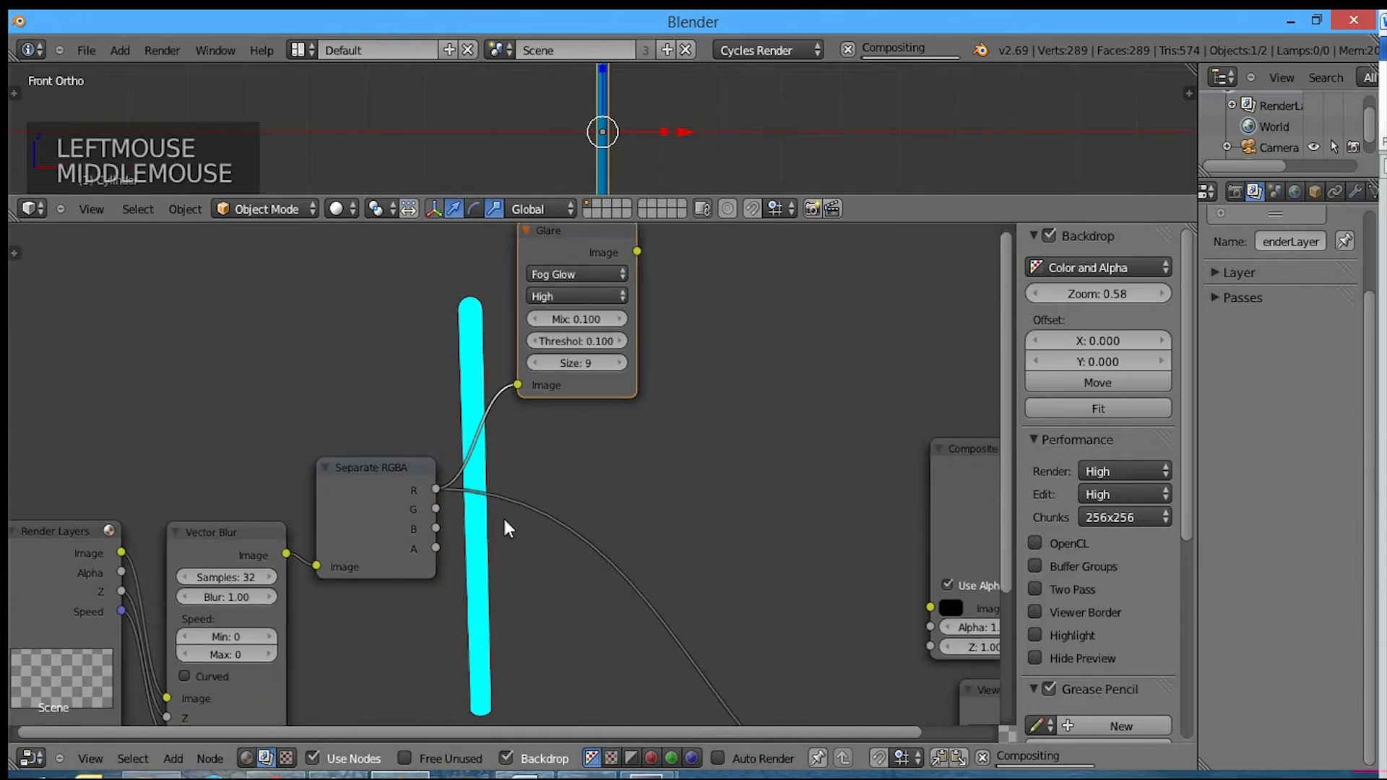
pyautogui.hotkey('shift', 'd')
pyautogui.click(512, 718)
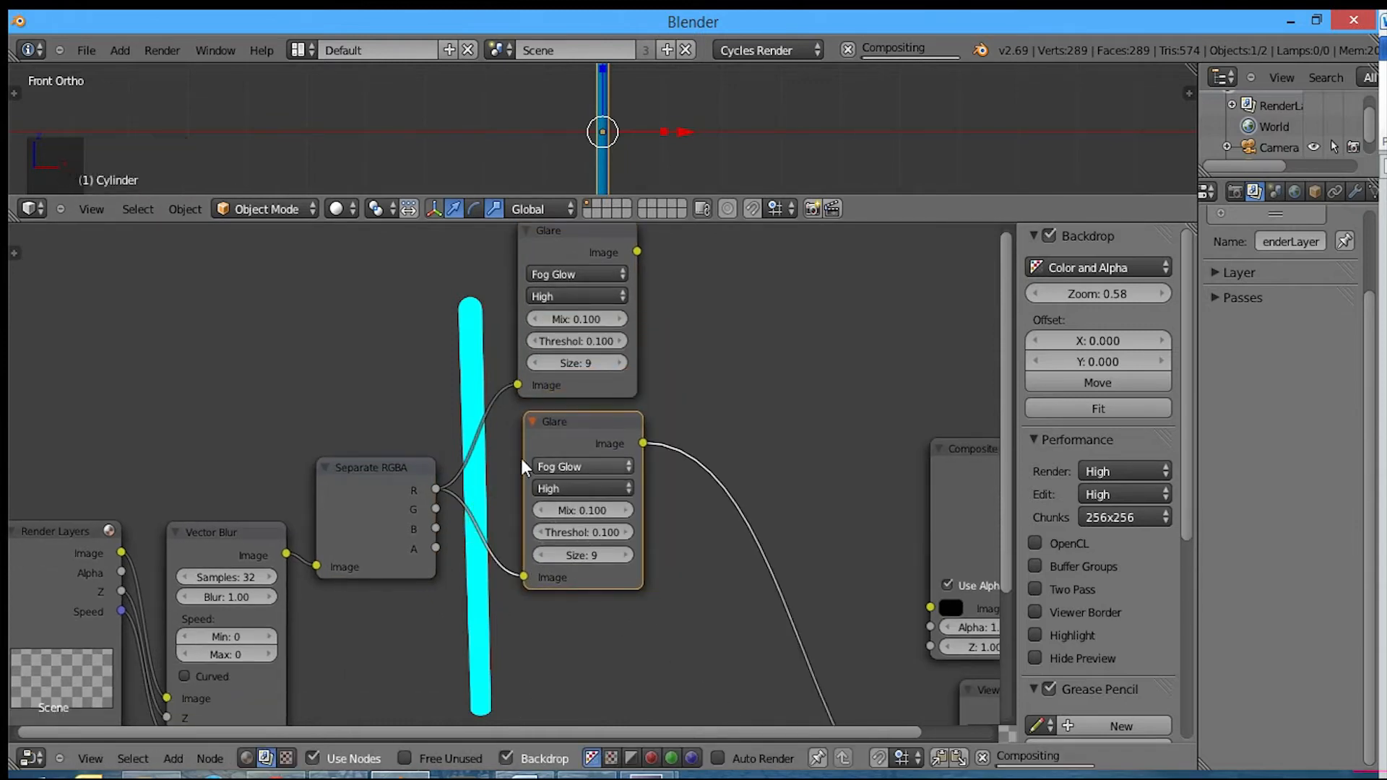
pyautogui.moveTo(436, 508); pyautogui.dragTo(546, 589)
pyautogui.moveTo(546, 588); pyautogui.dragTo(511, 491, button='middle')
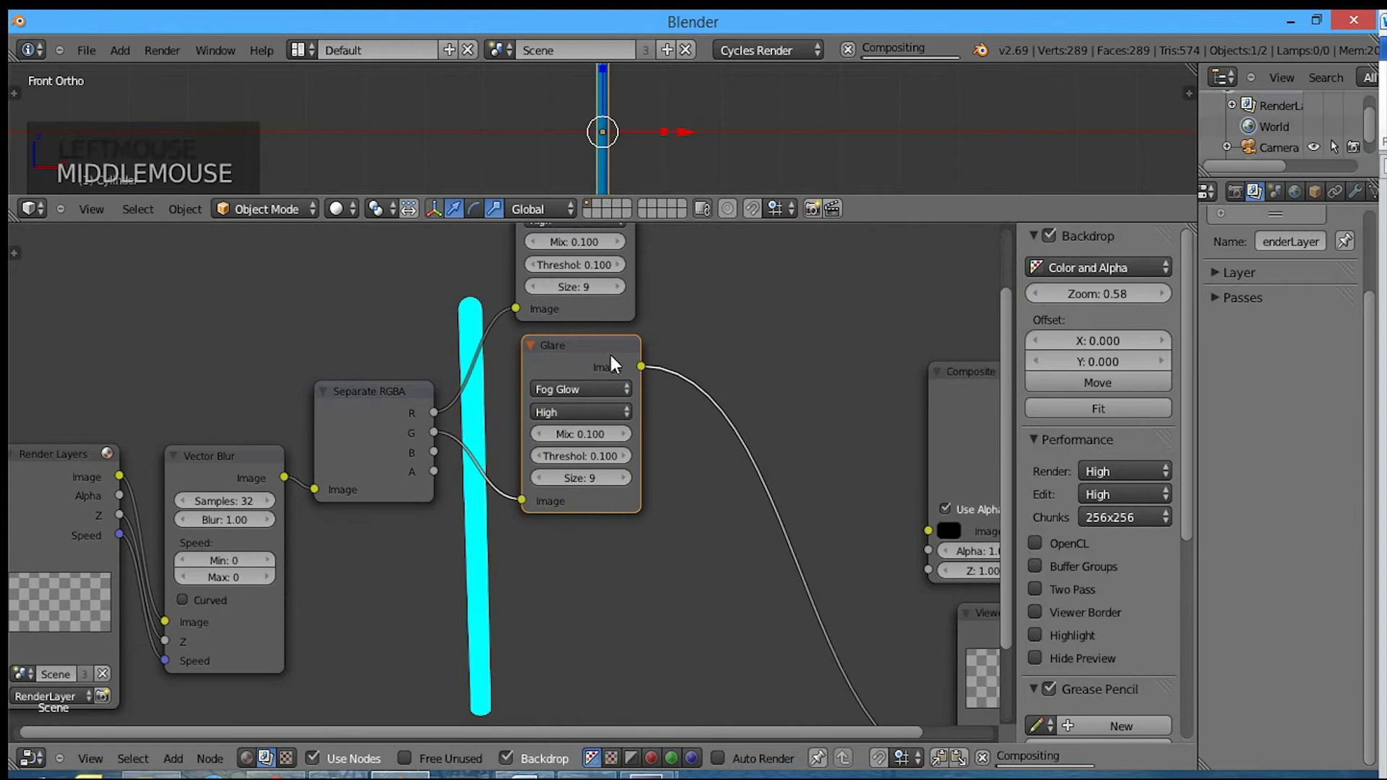
# Step: Duplicate the second Glare node below itself and link the Separate RGBA B output to the third Glare
pyautogui.hotkey('shift', 'd')
pyautogui.moveTo(582, 536); pyautogui.dragTo(577, 518, button='middle')
pyautogui.moveTo(429, 434); pyautogui.dragTo(521, 691)
# Step: Move the Composite and Viewer nodes together farther away from the Glare nodes to free space between them
pyautogui.scroll(-8, 675, 436)
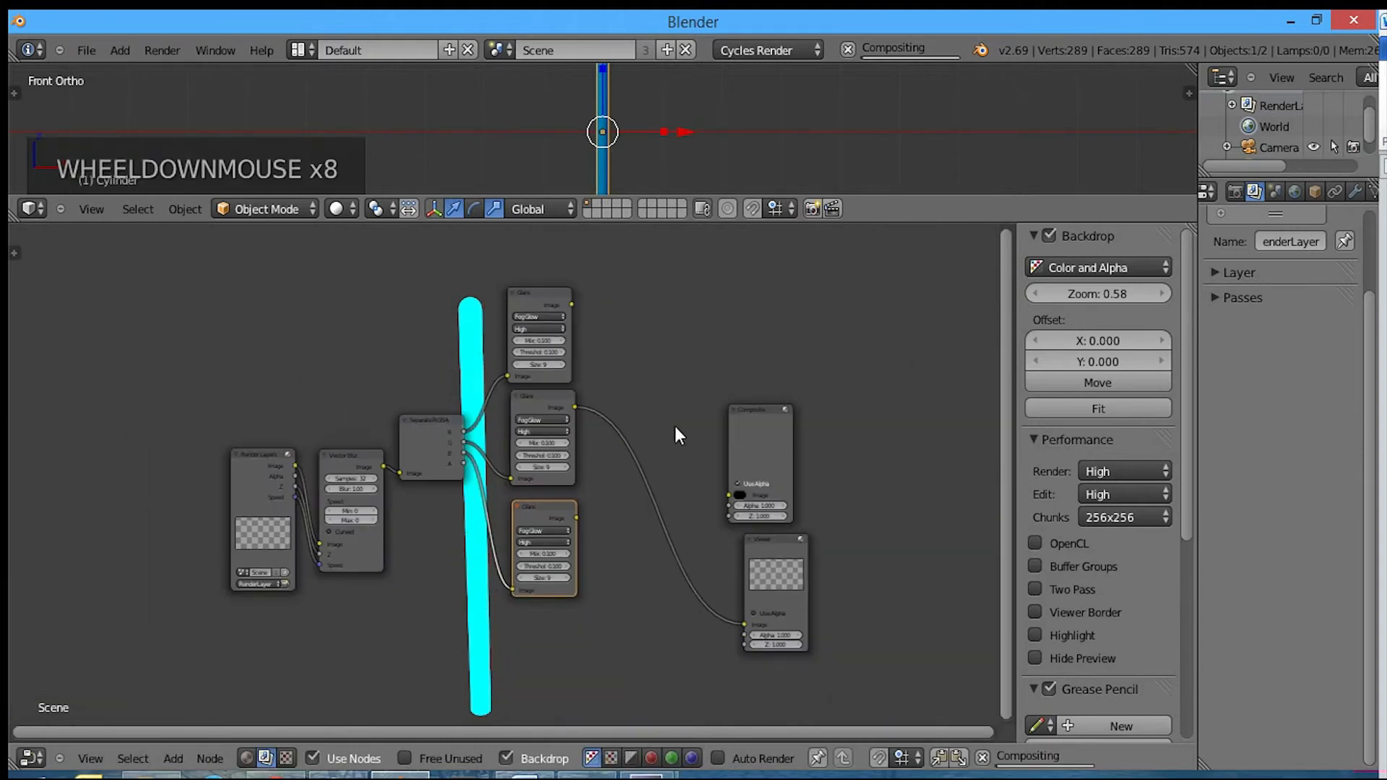
pyautogui.click(744, 447)
pyautogui.keyDown('shift'); pyautogui.click(759, 564); pyautogui.keyUp('shift')
pyautogui.press('g')
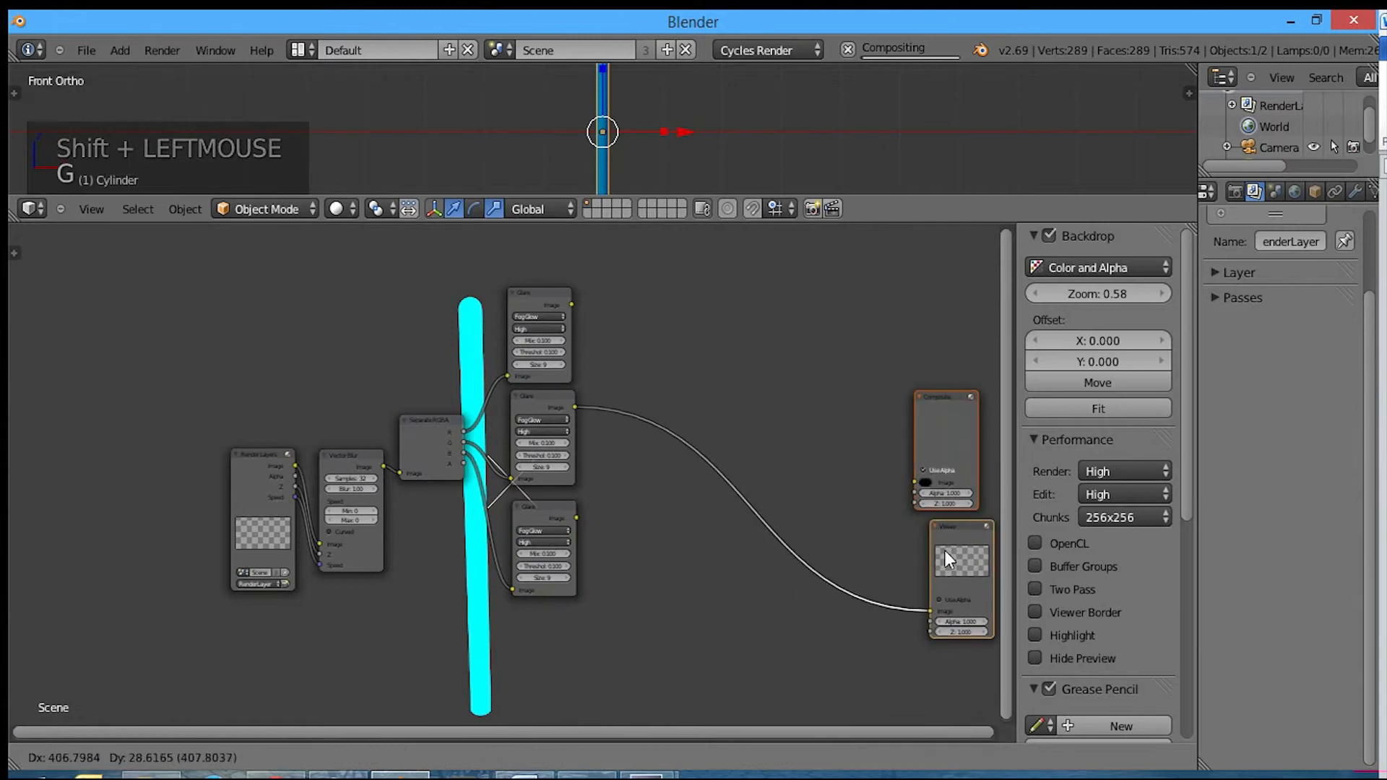
pyautogui.click(945, 550)
pyautogui.moveTo(718, 375); pyautogui.dragTo(624, 400, button='middle')
pyautogui.click(619, 401)
pyautogui.scroll(3, 619, 401)
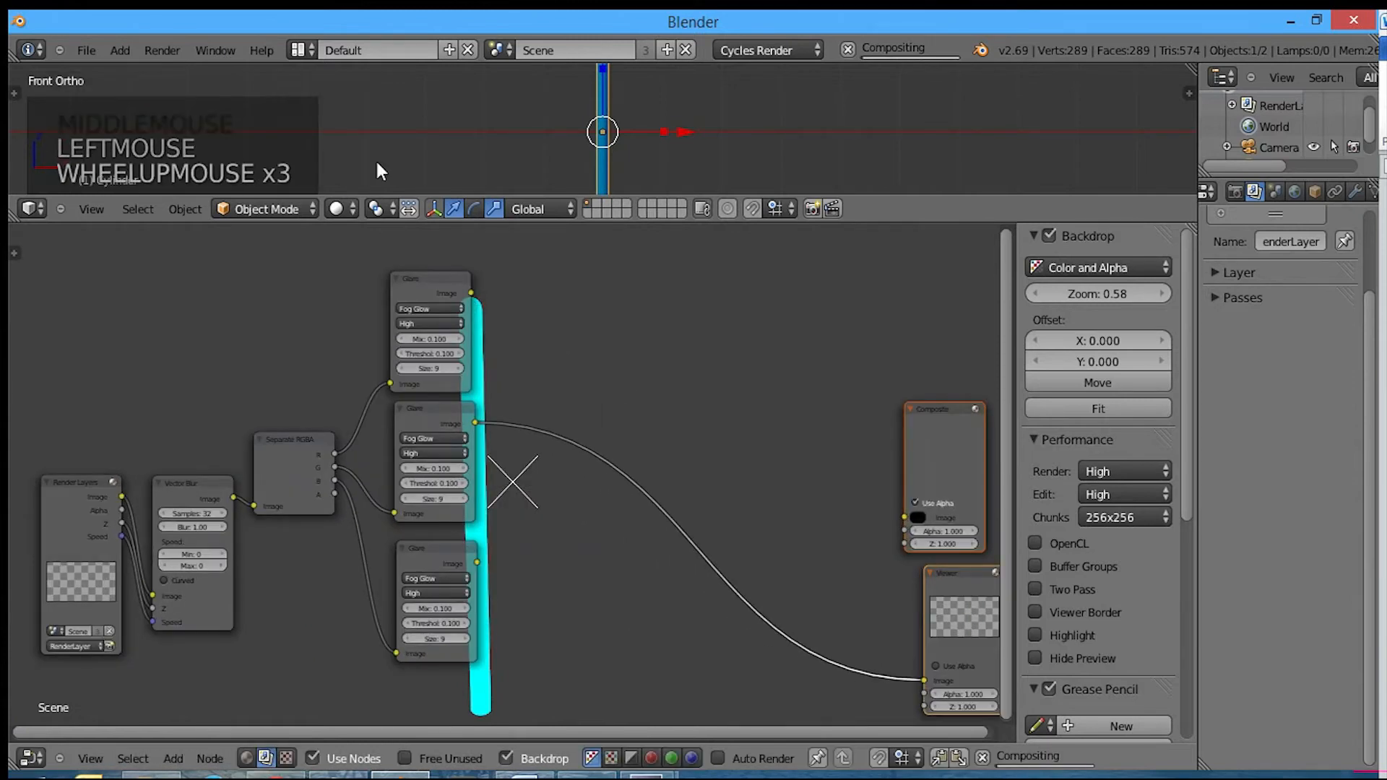
pyautogui.click(585, 383)
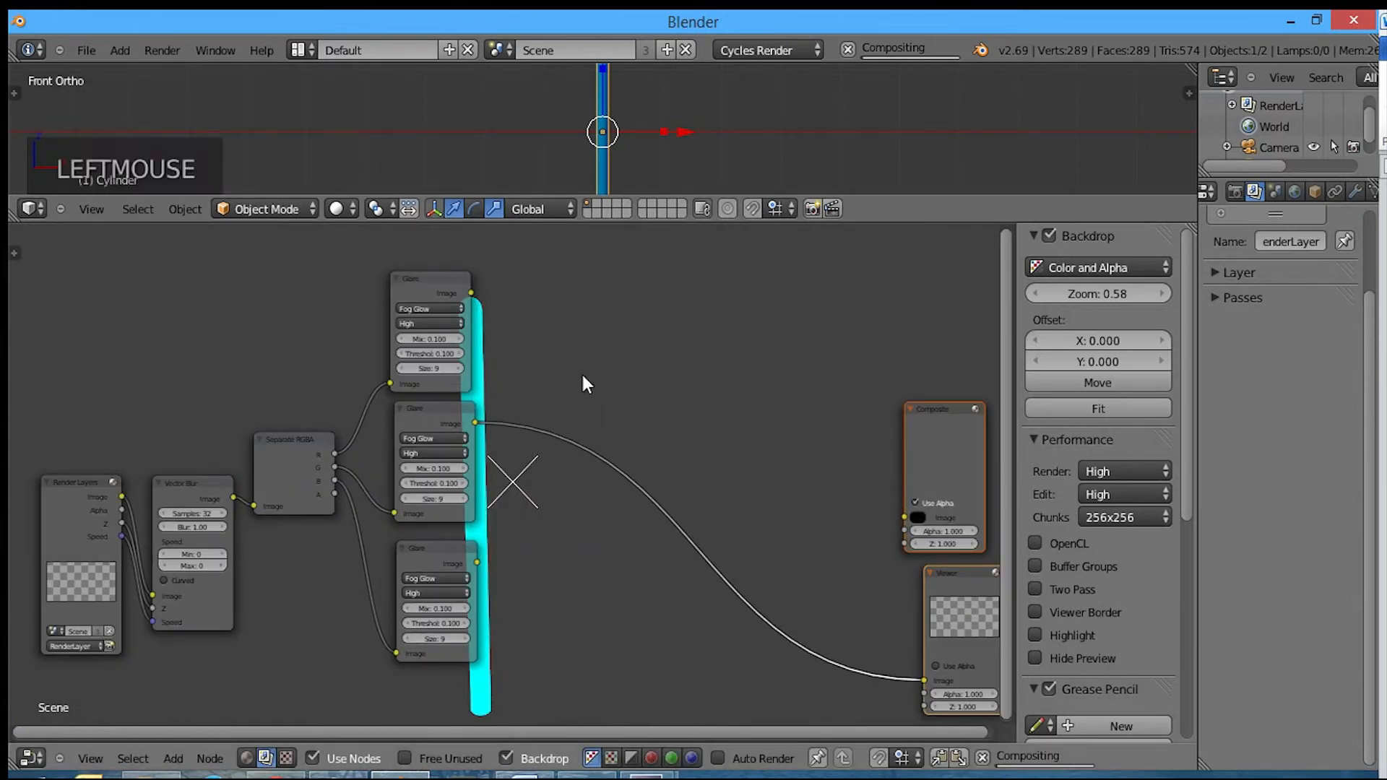
# Step: Link the middle Glare node's output to the Composite node and place a Mix color node beside the Glare nodes
pyautogui.moveTo(474, 423); pyautogui.dragTo(905, 517)
pyautogui.click(647, 449)
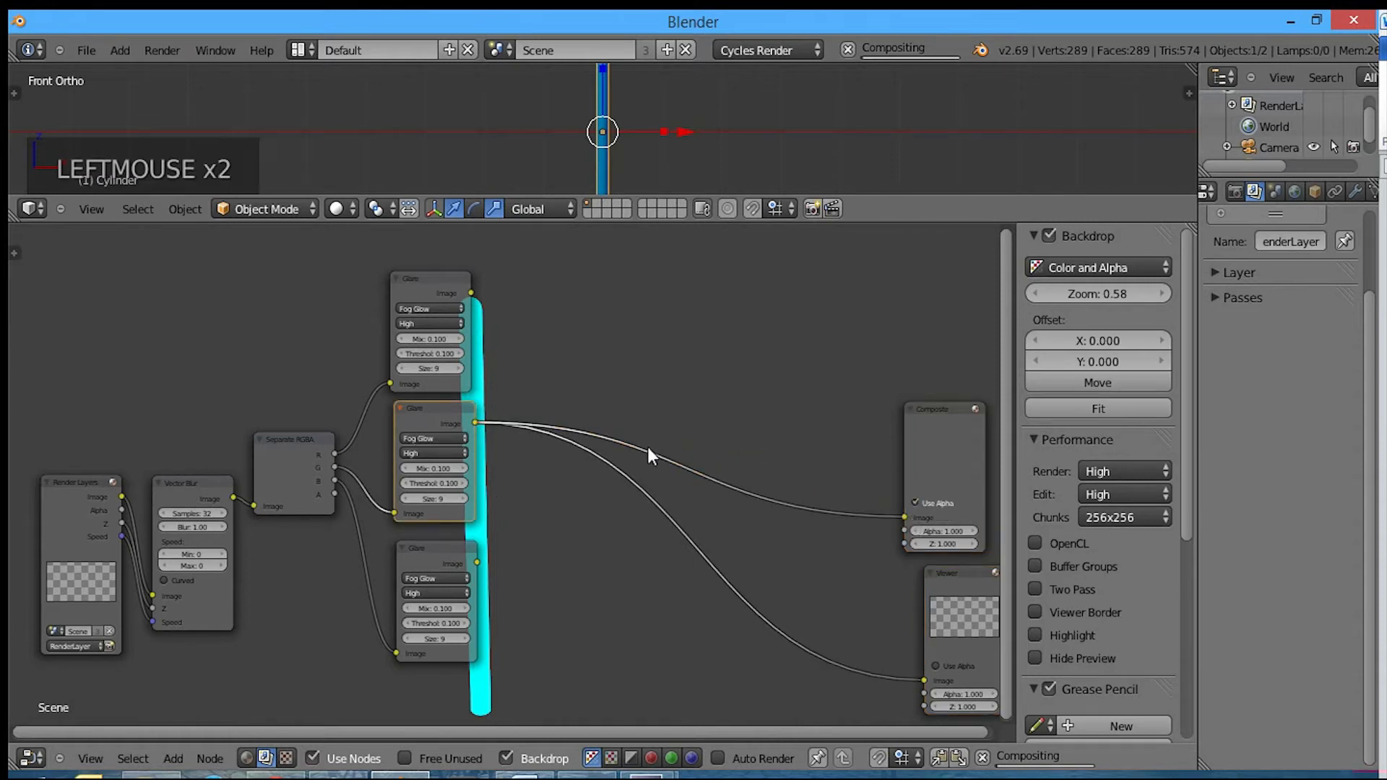
pyautogui.hotkey('shift', 'a')
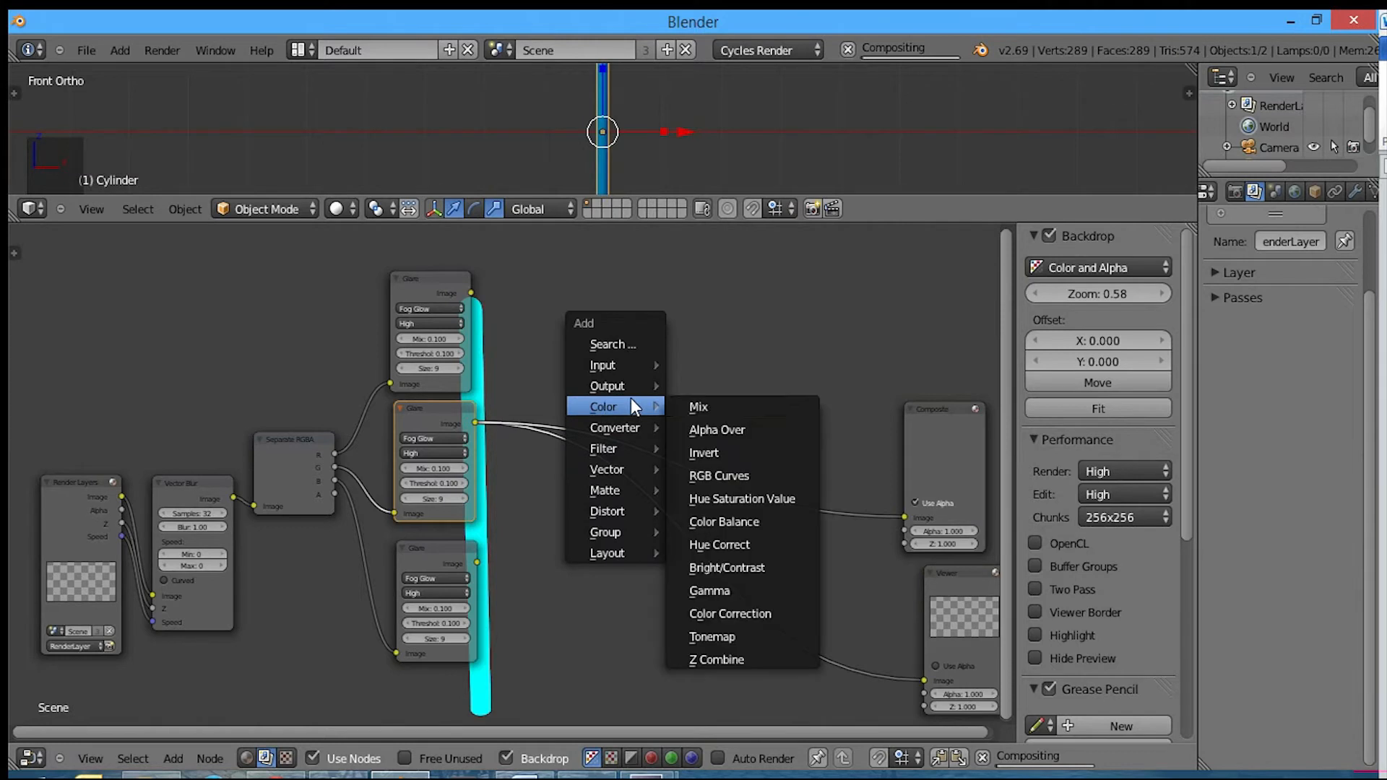
pyautogui.click(715, 407)
pyautogui.click(526, 394)
# Step: Change the Mix node's blend mode to Add and set its factor to 0.5
pyautogui.scroll(6, 529, 399)
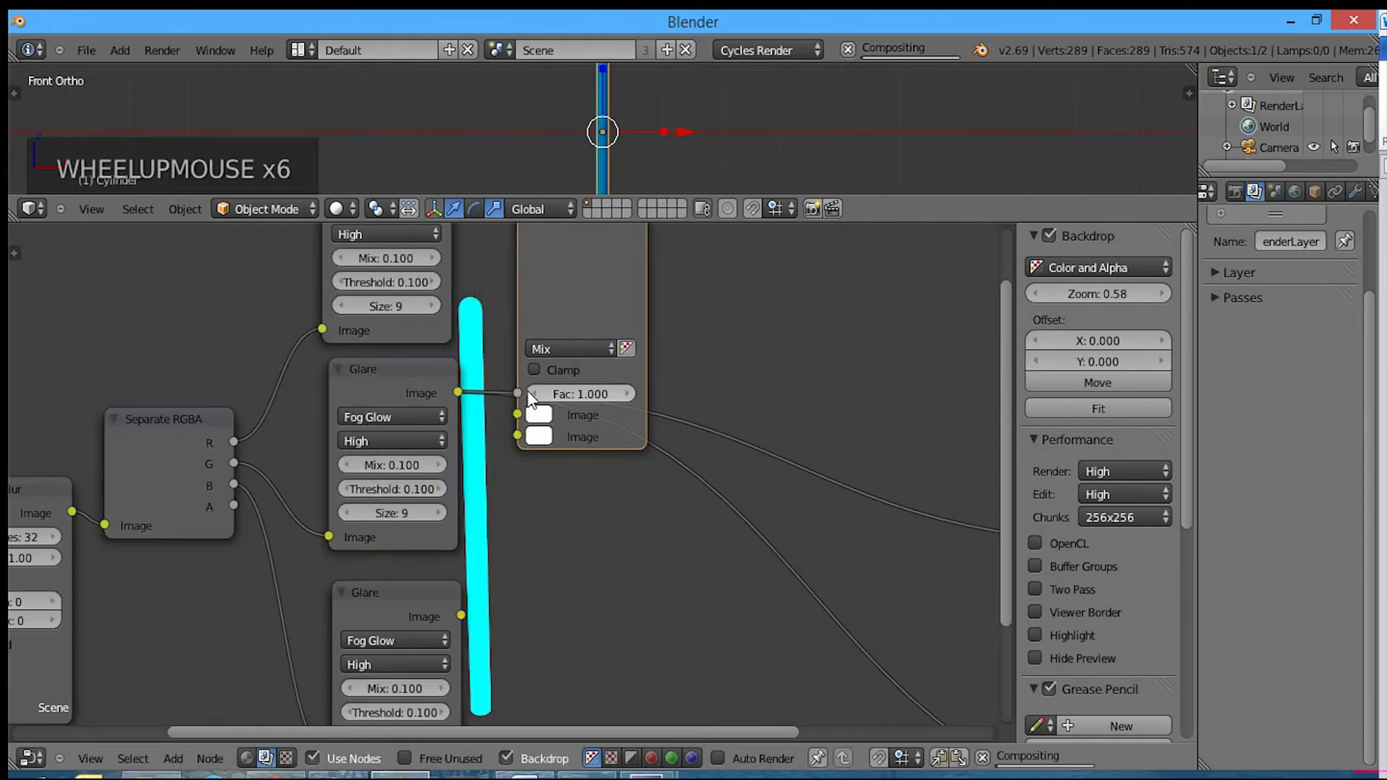
pyautogui.click(552, 349)
pyautogui.click(550, 382)
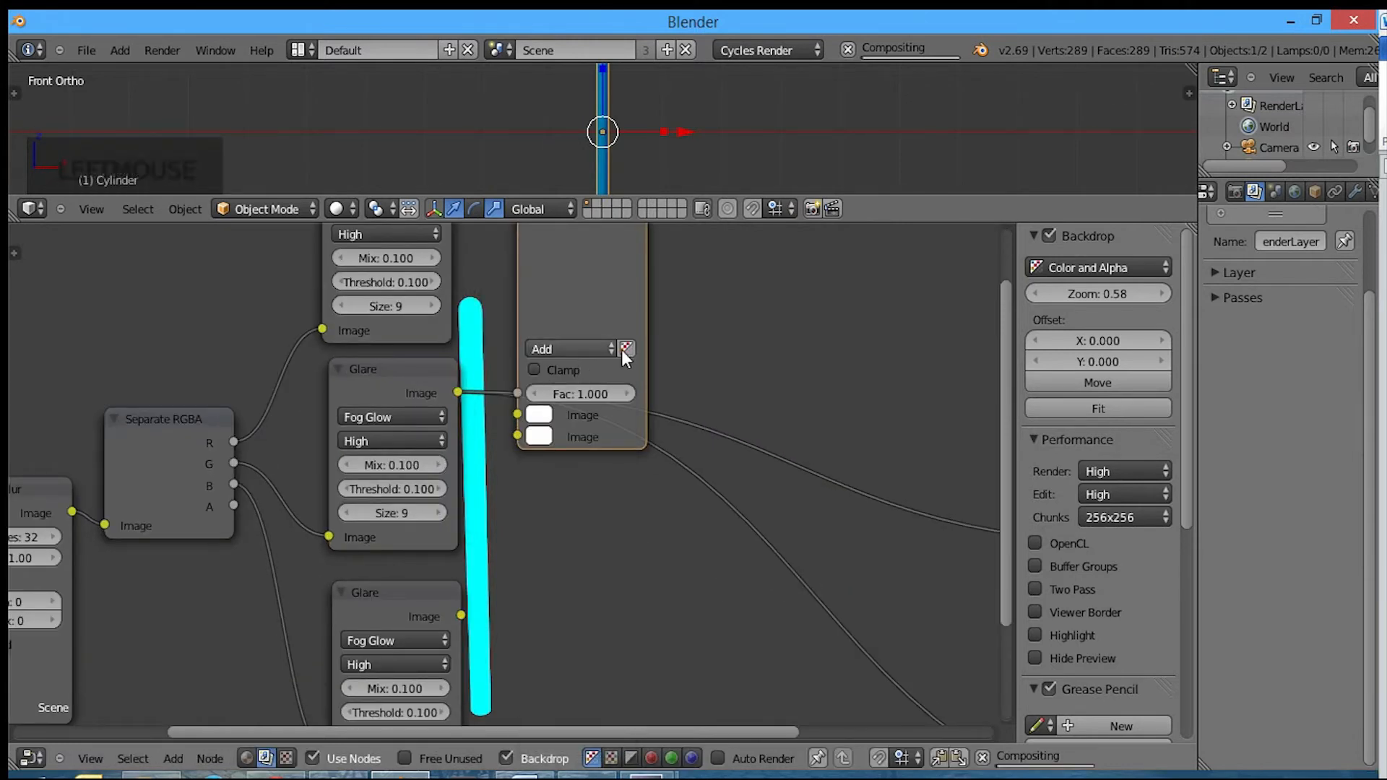
pyautogui.moveTo(510, 292); pyautogui.dragTo(498, 369, button='middle')
pyautogui.click(599, 471)
pyautogui.write('0.5')
pyautogui.press('Return')
# Step: Link the first two Glare outputs to the Add node's Image inputs and place a duplicate of the Add node beside it
pyautogui.moveTo(439, 262); pyautogui.dragTo(504, 492)
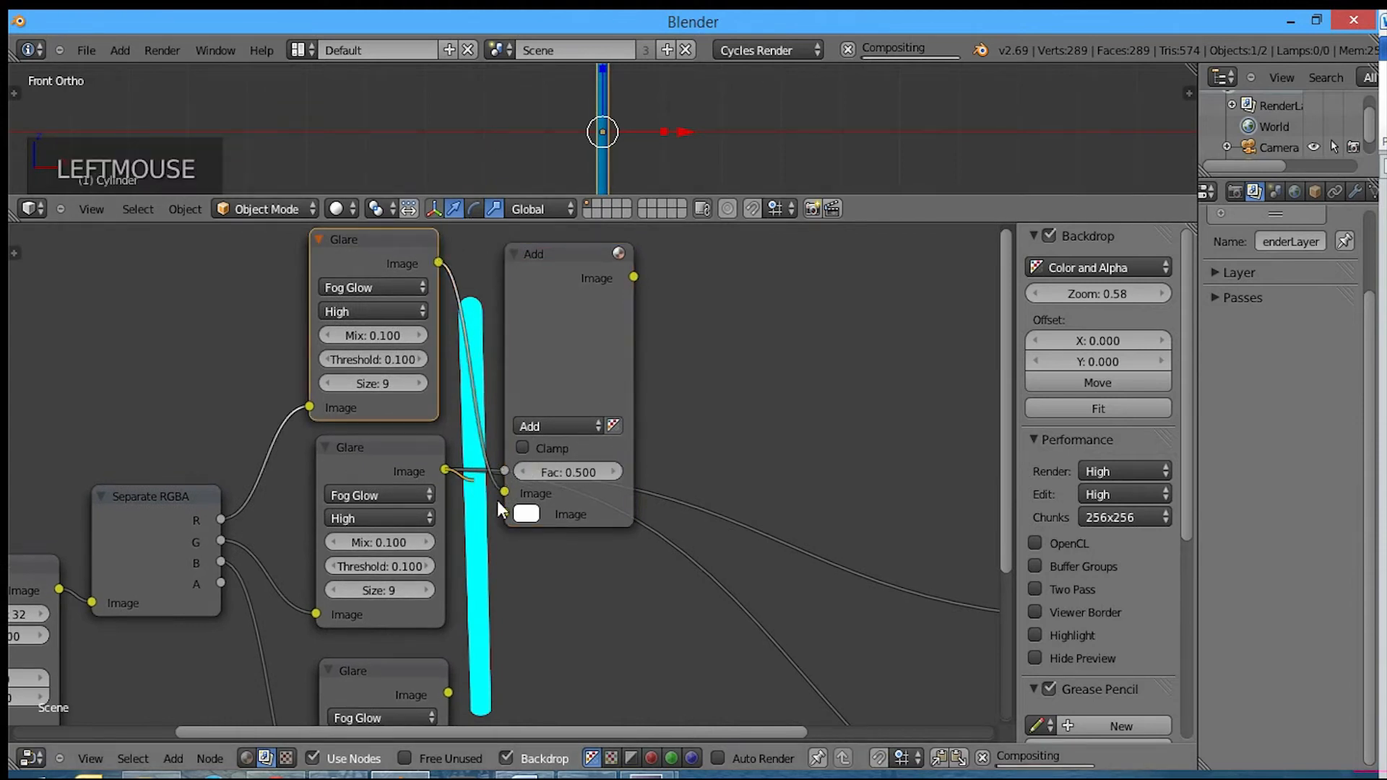
pyautogui.click(578, 354)
pyautogui.hotkey('shift', 'd')
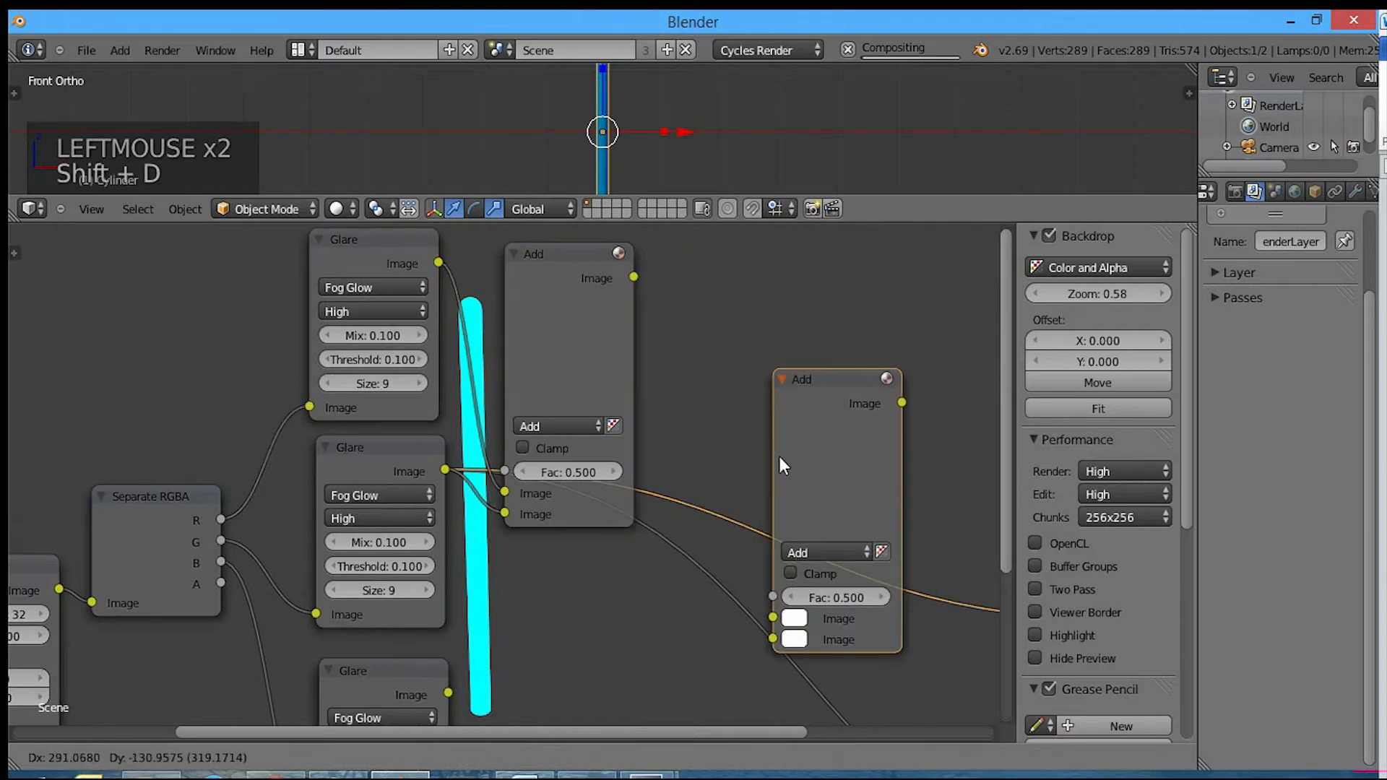
pyautogui.click(769, 470)
# Step: Feed the second Add node's first Image input from the first Add node and its second from the third Glare
pyautogui.moveTo(634, 278); pyautogui.dragTo(692, 622)
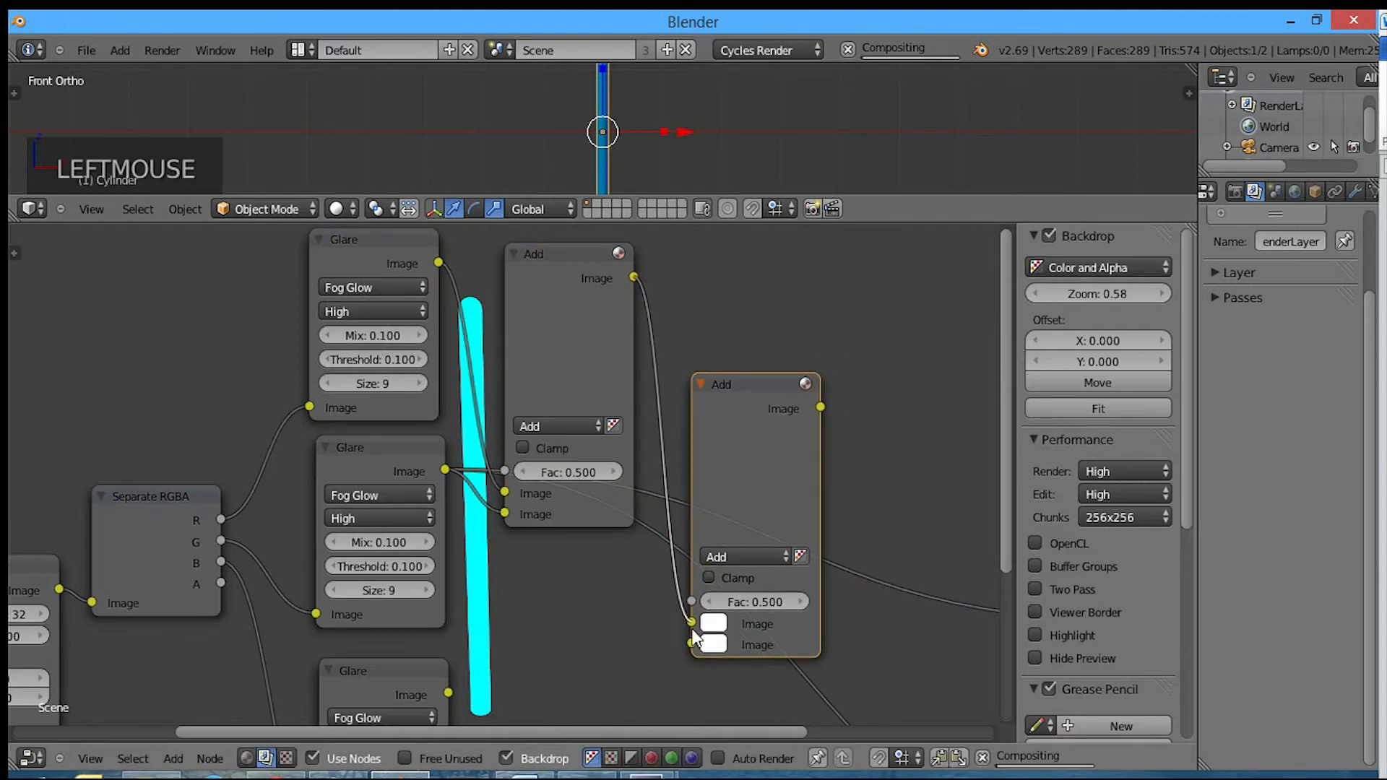
pyautogui.moveTo(617, 642); pyautogui.dragTo(451, 631, button='middle')
pyautogui.moveTo(435, 611); pyautogui.dragTo(678, 560)
# Step: Link the second Add node's Image output to the Image inputs of both the Composite and Viewer nodes
pyautogui.moveTo(878, 549); pyautogui.dragTo(618, 438, button='middle')
pyautogui.moveTo(567, 301); pyautogui.dragTo(876, 515)
pyautogui.moveTo(567, 299); pyautogui.dragTo(914, 764)
pyautogui.moveTo(788, 625); pyautogui.dragTo(652, 474, button='middle')
pyautogui.scroll(-2, 651, 474)
pyautogui.scroll(-1, 457, 240)
pyautogui.moveTo(456, 241); pyautogui.dragTo(448, 283, button='middle')
pyautogui.moveTo(447, 283); pyautogui.dragTo(715, 654)
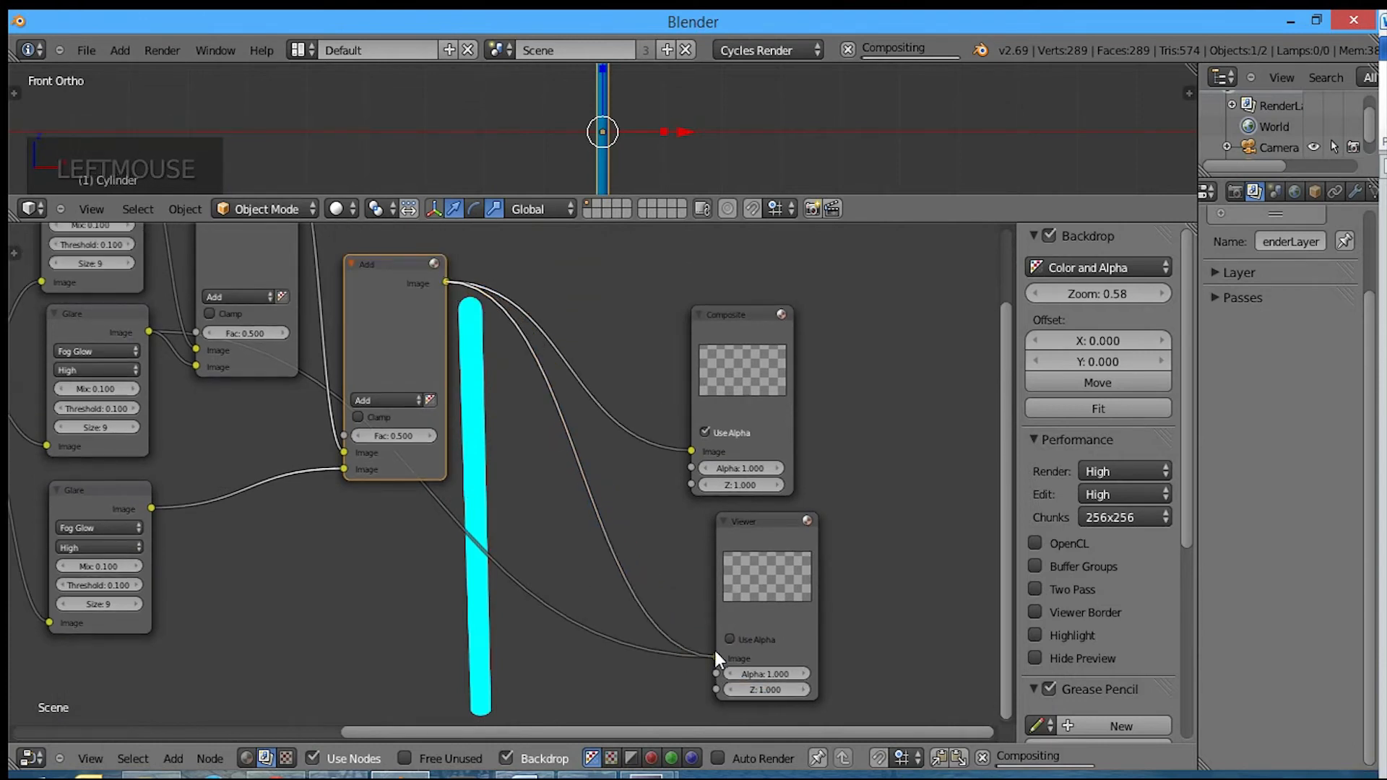
pyautogui.click(731, 640)
# Step: Render the scene with Cycles and examine the rod in the render result
pyautogui.moveTo(532, 589); pyautogui.dragTo(475, 590, button='middle')
pyautogui.moveTo(459, 499); pyautogui.dragTo(526, 510, button='middle')
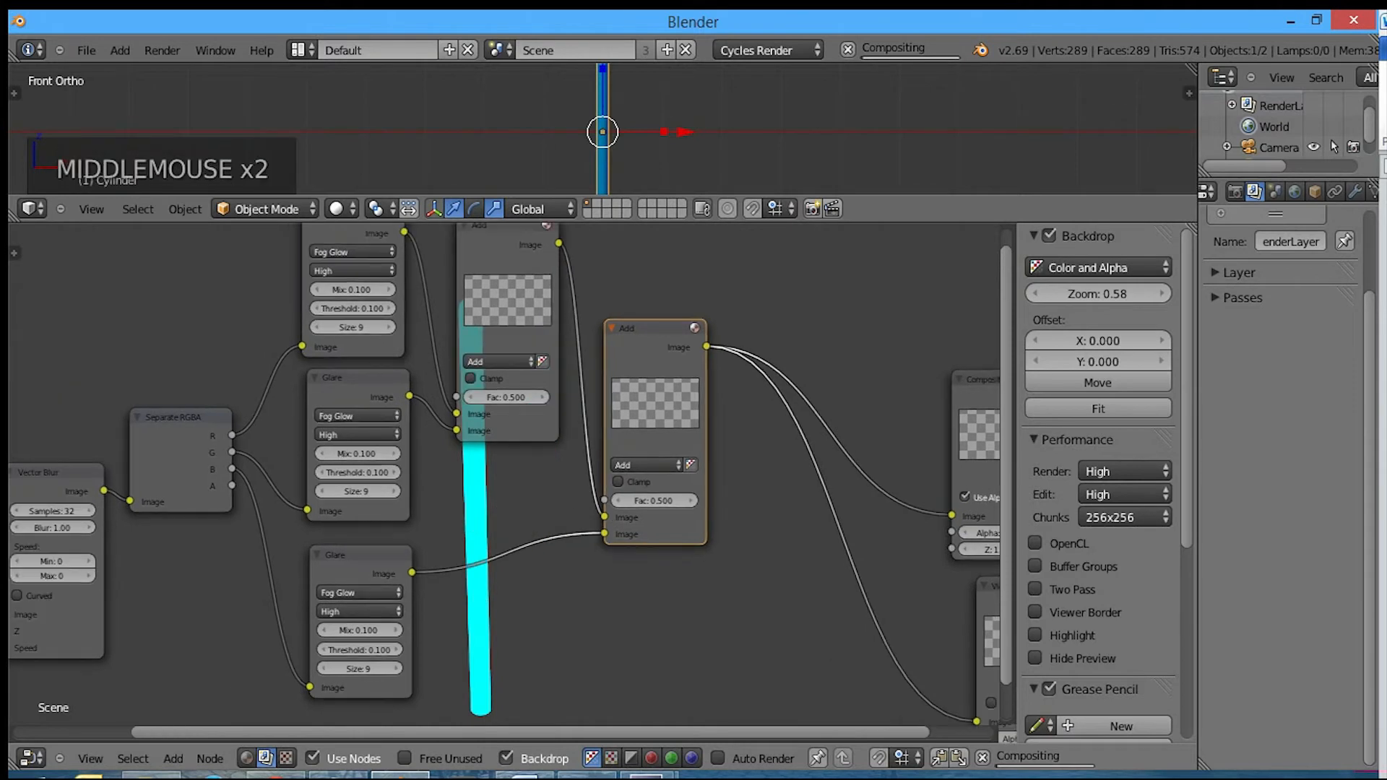
pyautogui.scroll(-2, 498, 523)
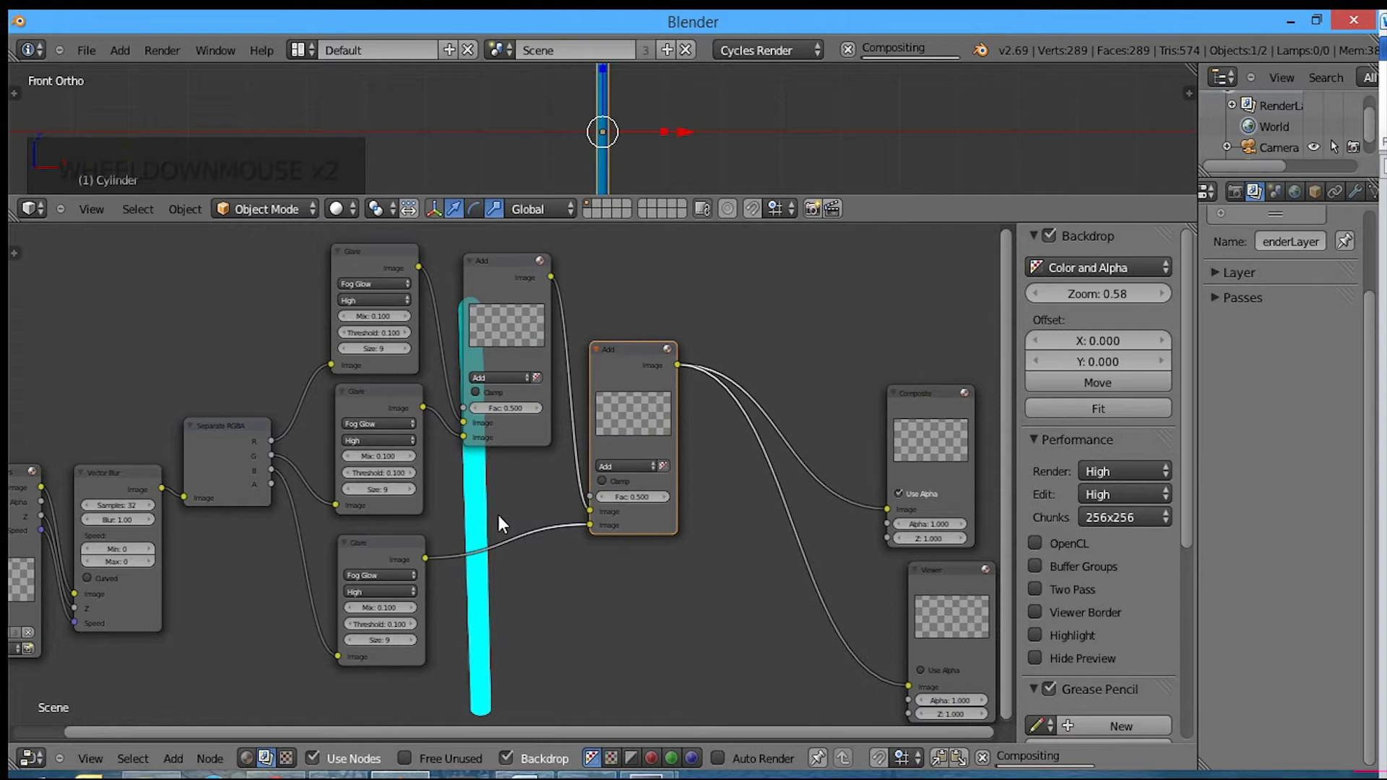
pyautogui.click(494, 570)
pyautogui.press('F12')
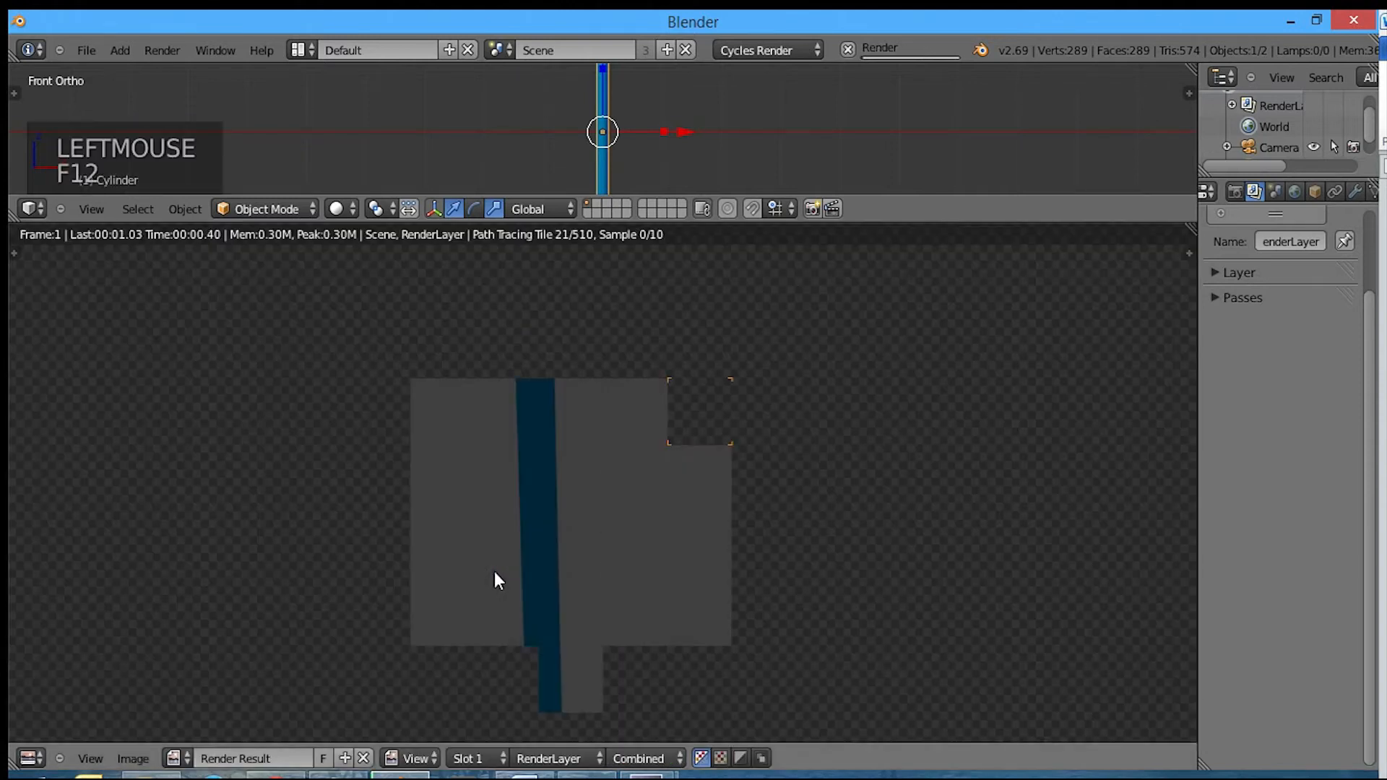
pyautogui.scroll(-1, 496, 570)
pyautogui.scroll(-4, 499, 576)
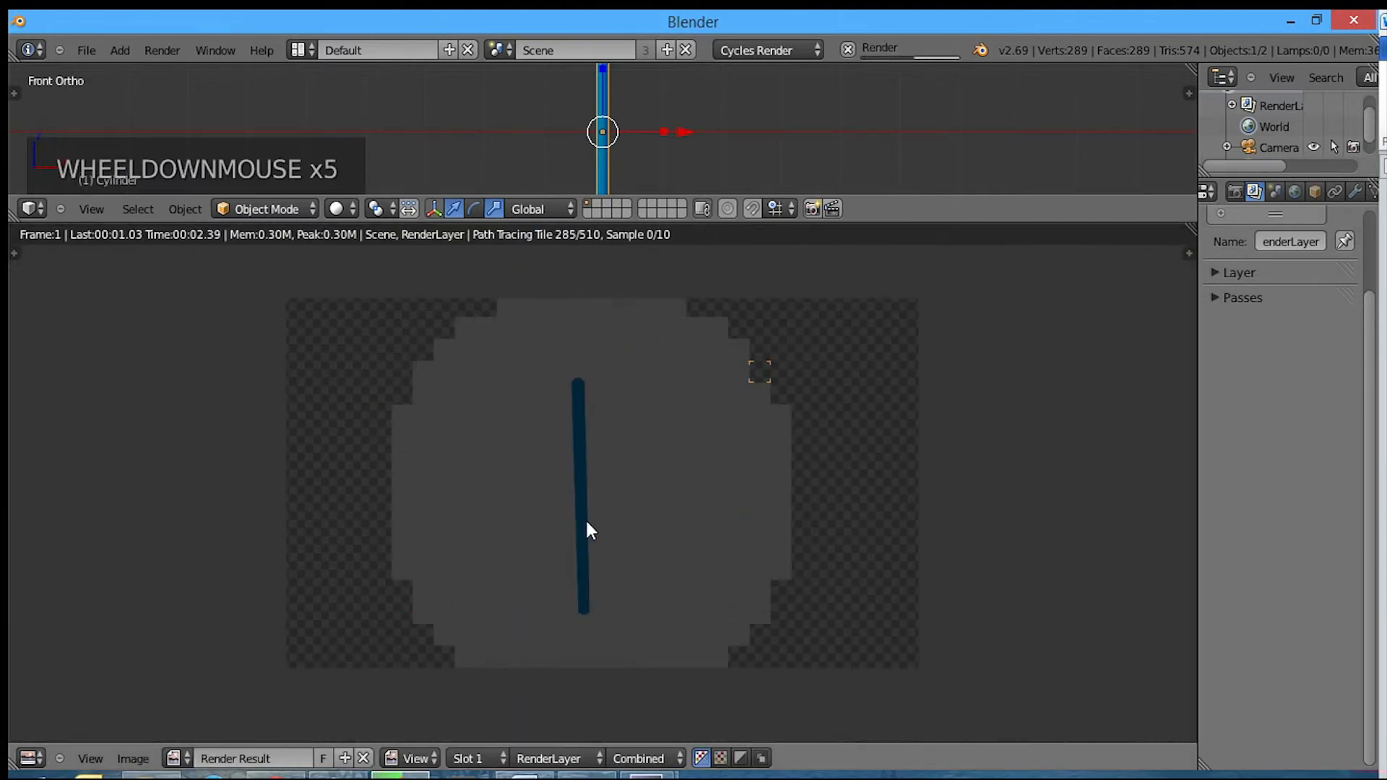
pyautogui.scroll(5, 1259, 298)
pyautogui.scroll(-5, 1343, 188)
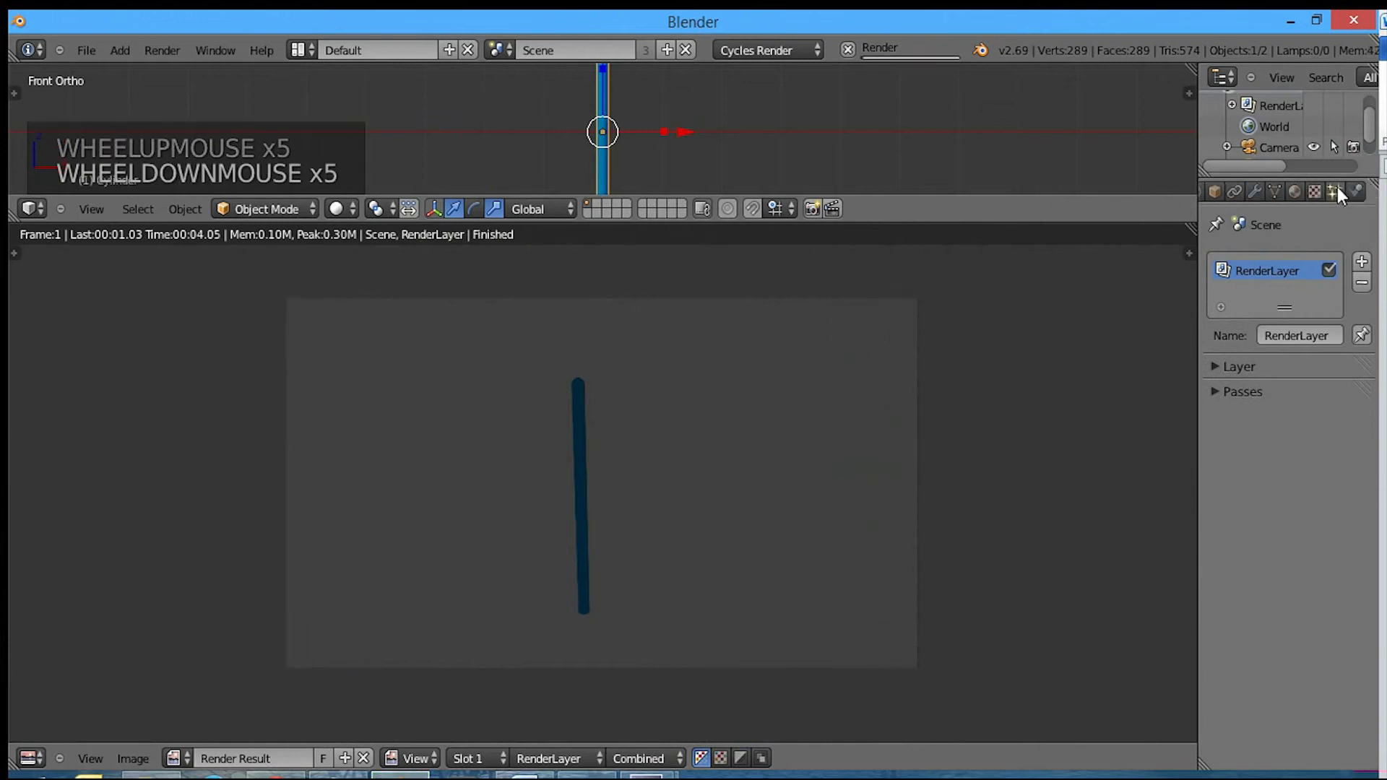
# Step: Show the rod's material settings, switch the render engine to Blender Render and return to the node editor
pyautogui.click(1314, 192)
pyautogui.click(1294, 191)
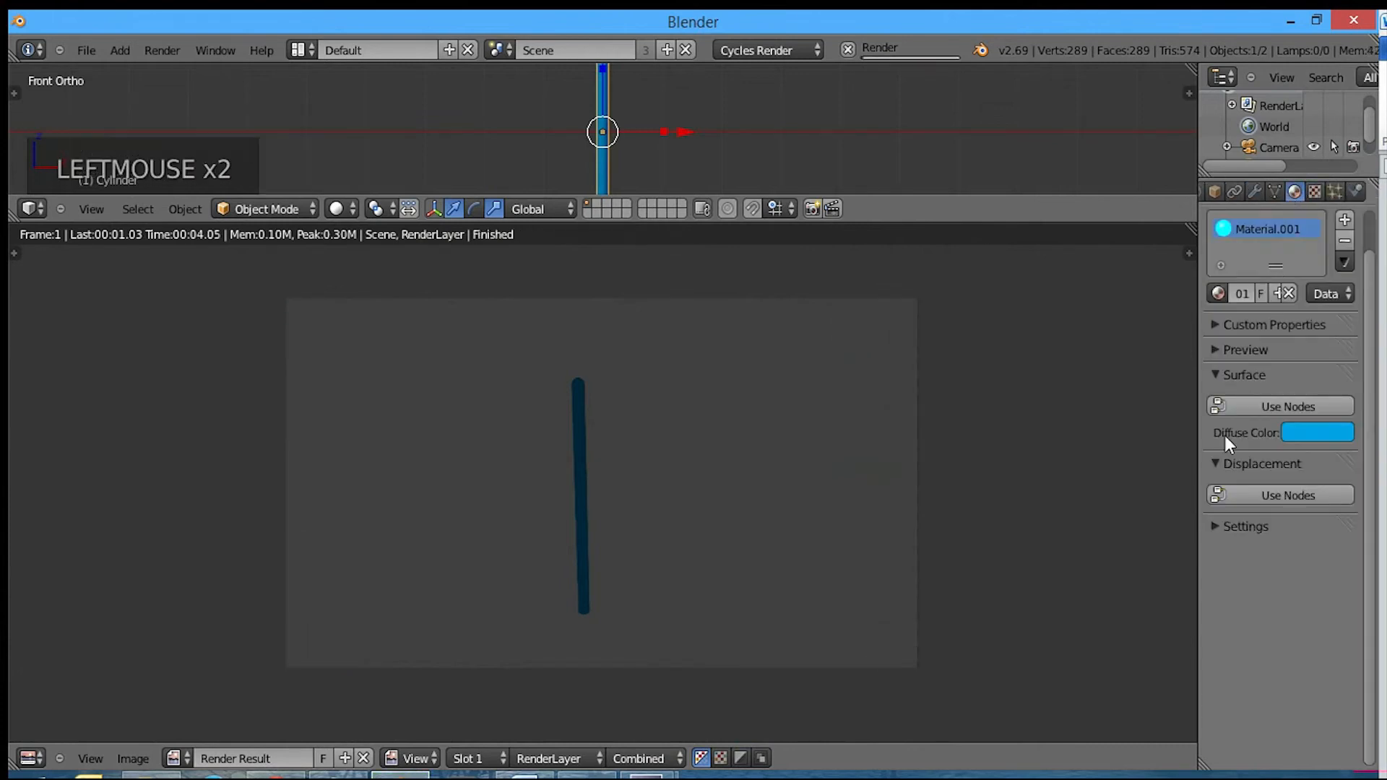
pyautogui.click(763, 52)
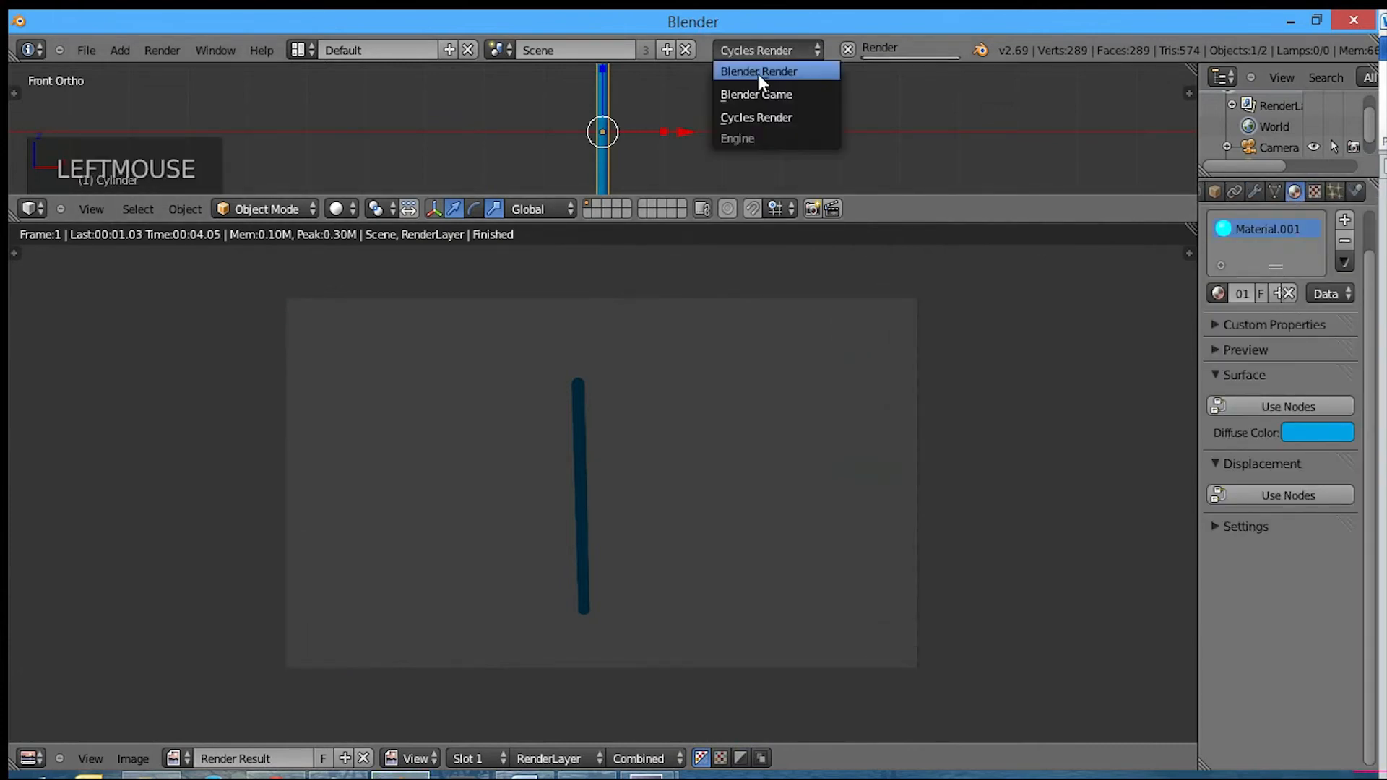
pyautogui.click(757, 72)
pyautogui.press('Escape')
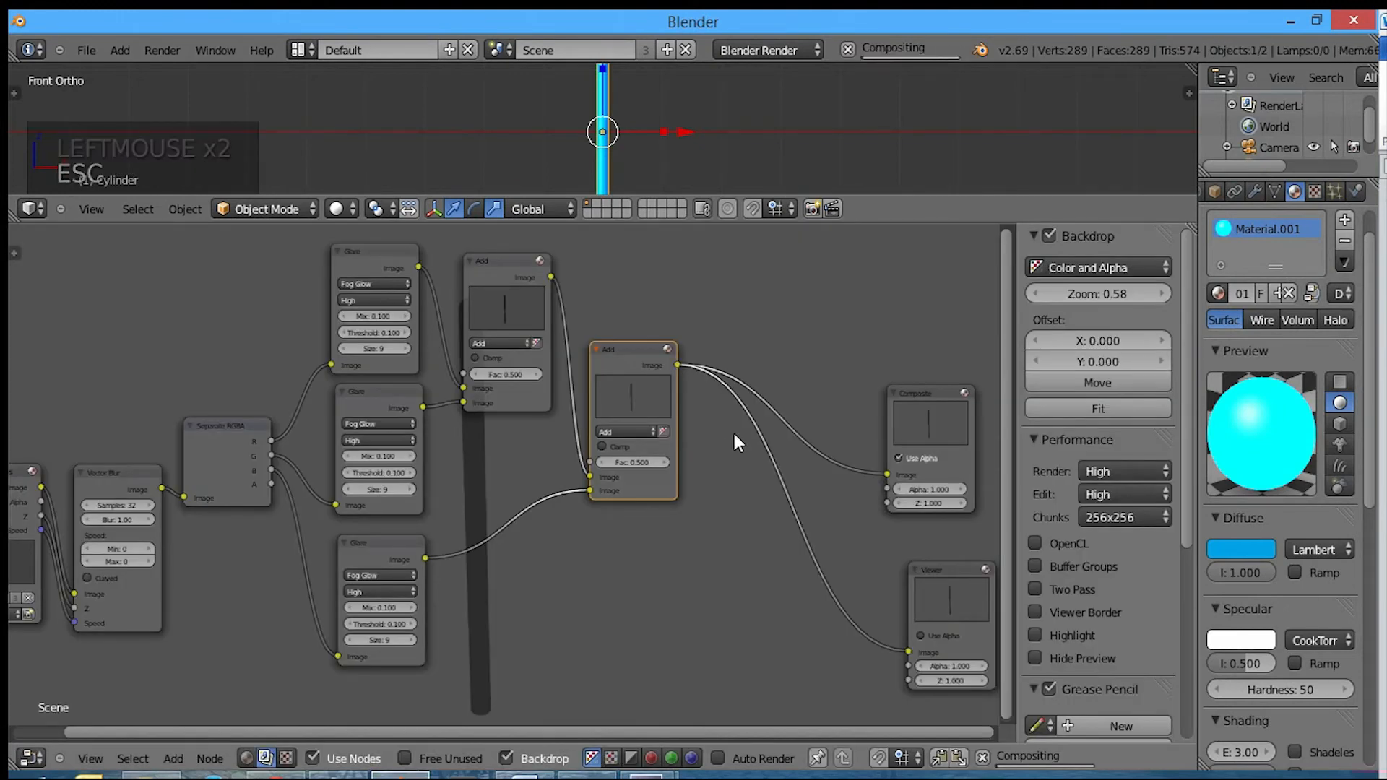
# Step: Render the scene with the Blender Render engine and close the render result
pyautogui.click(739, 149)
pyautogui.press('F12')
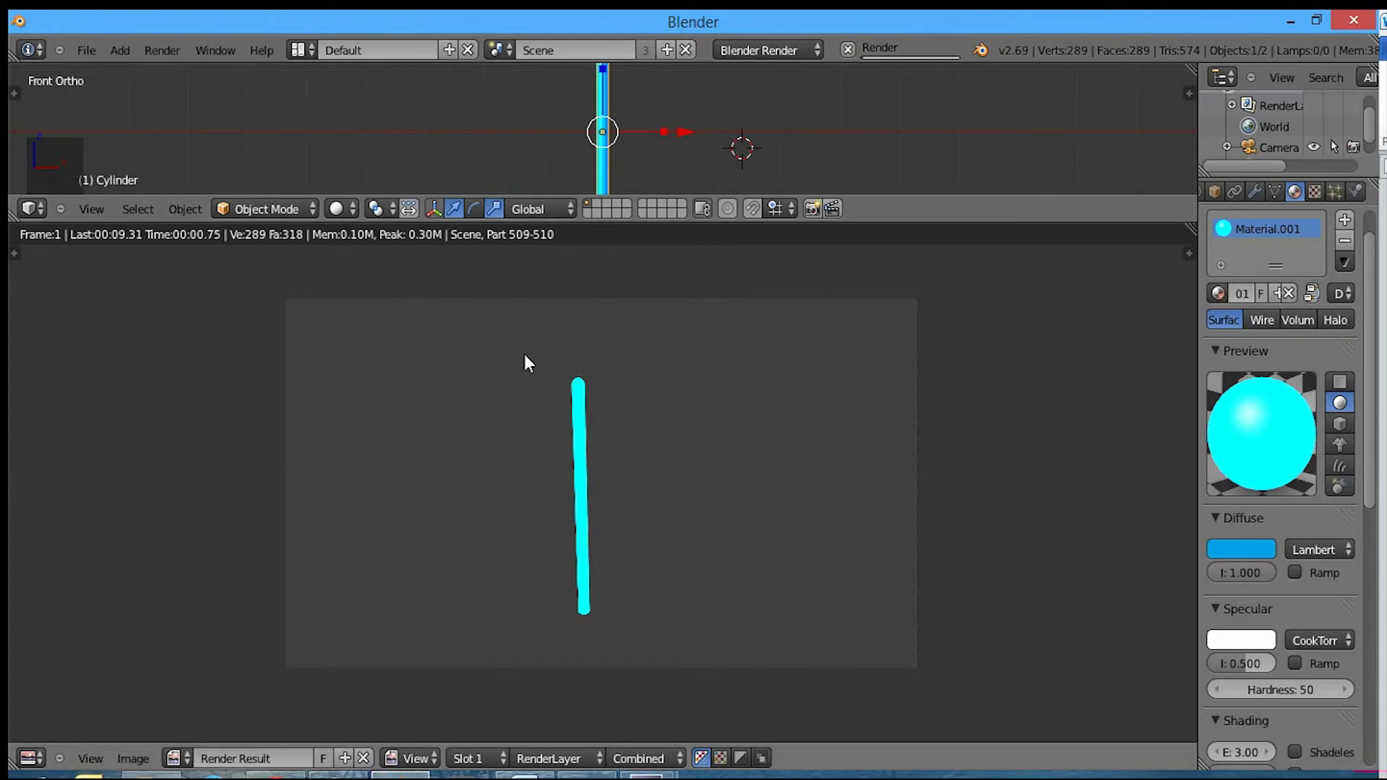
pyautogui.click(44, 746)
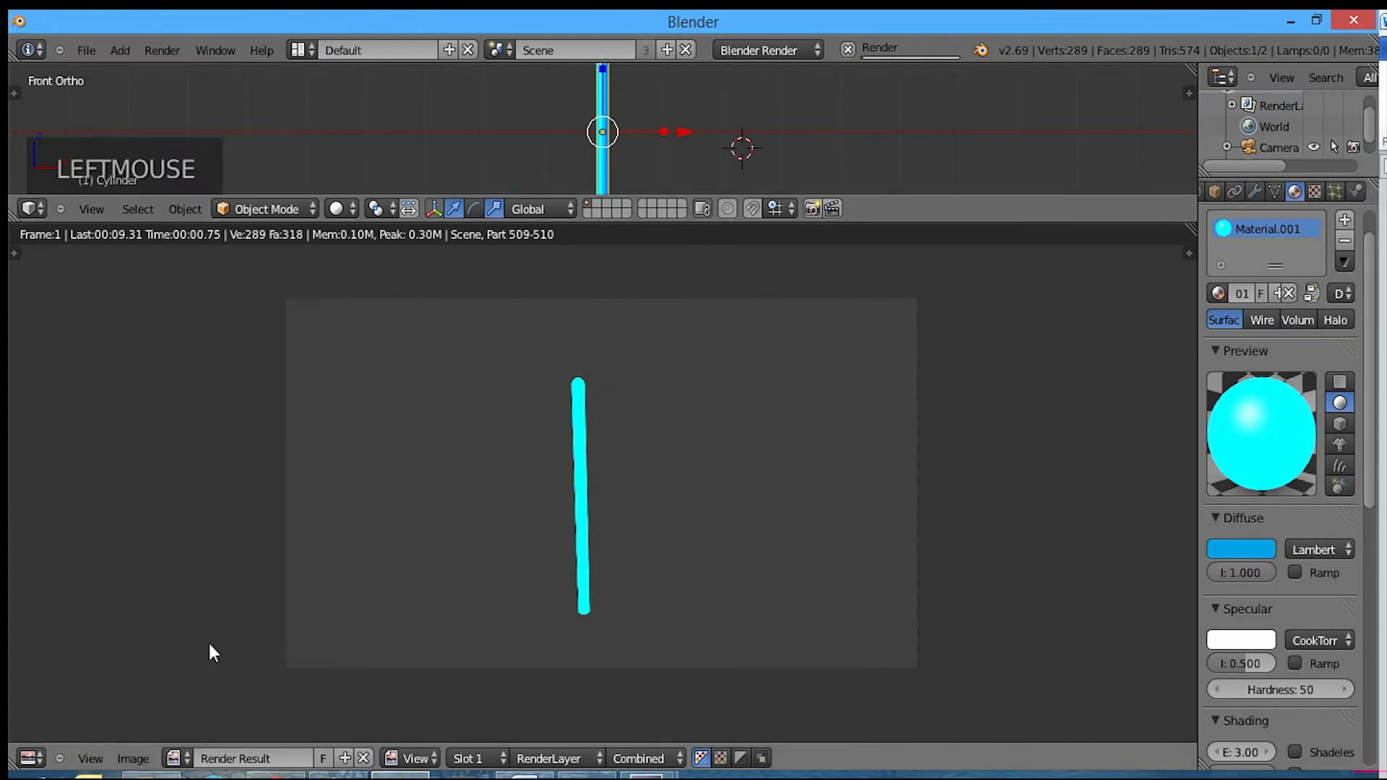
pyautogui.click(241, 670)
pyautogui.press('Escape')
# Step: Move the Composite and Viewer nodes farther from the second Add node to make room between them
pyautogui.scroll(-5, 621, 567)
pyautogui.scroll(3, 431, 571)
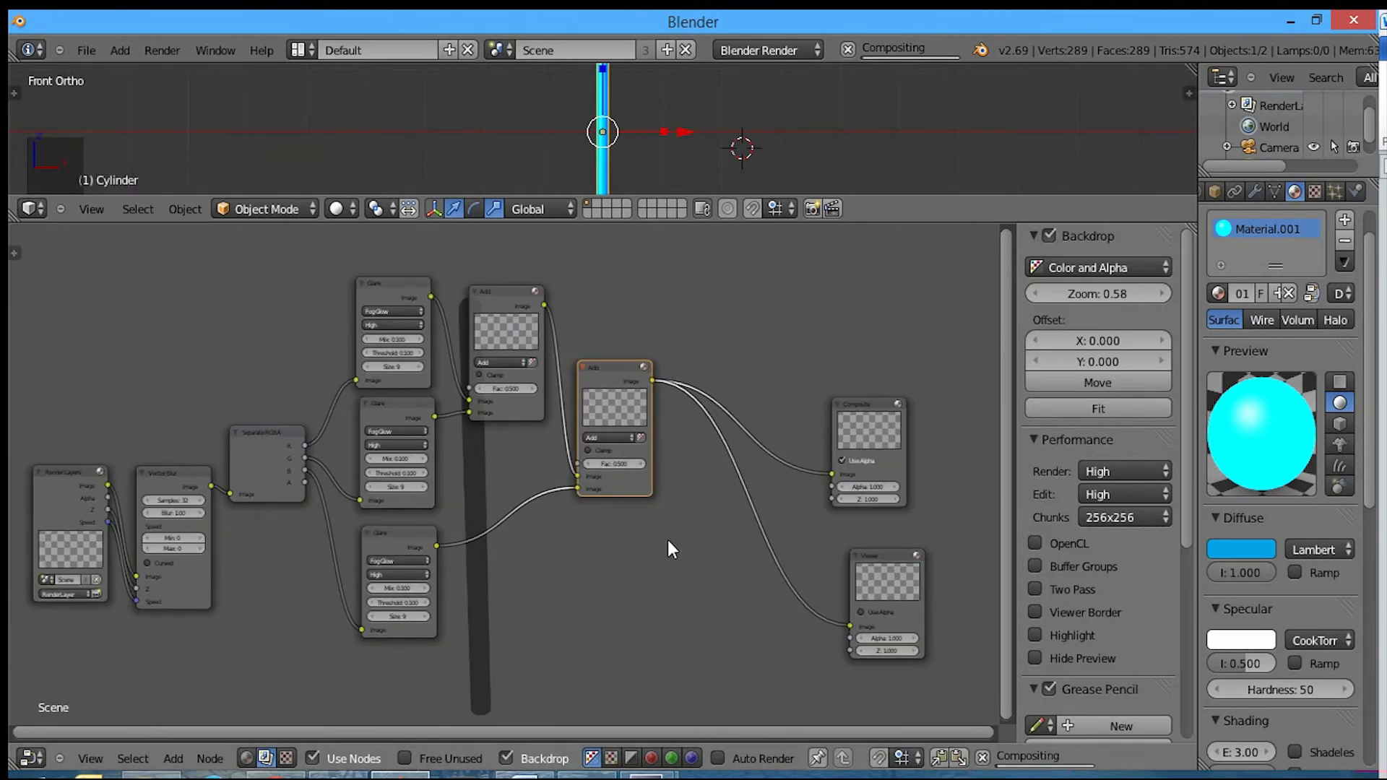
pyautogui.moveTo(864, 435); pyautogui.dragTo(961, 409)
pyautogui.moveTo(895, 567); pyautogui.dragTo(965, 559)
# Step: Insert a Color Balance node on the link between the second Add node and the Viewer node
pyautogui.moveTo(765, 500); pyautogui.dragTo(518, 494, button='middle')
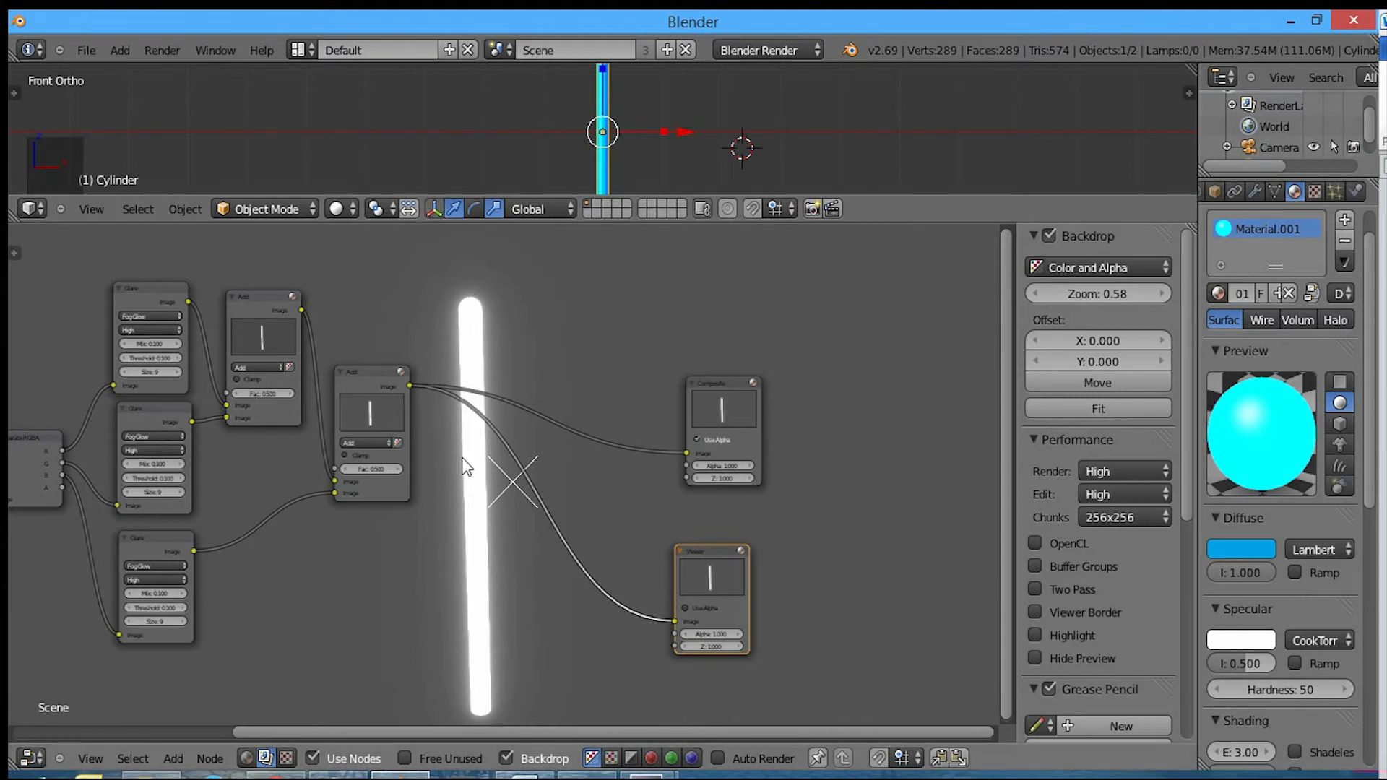
pyautogui.scroll(5, 463, 462)
pyautogui.moveTo(463, 469); pyautogui.dragTo(356, 631, button='middle')
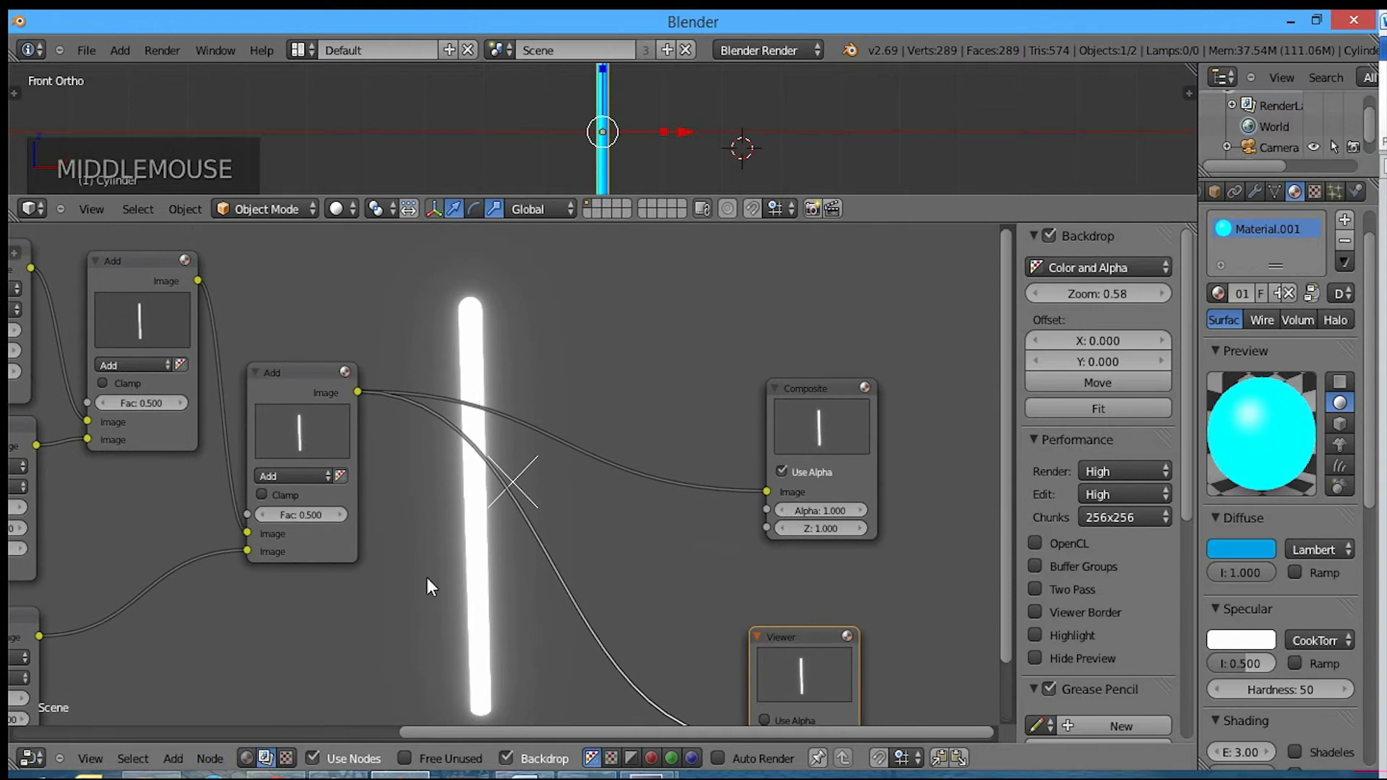
pyautogui.hotkey('shift', 'a')
pyautogui.moveTo(426, 577)
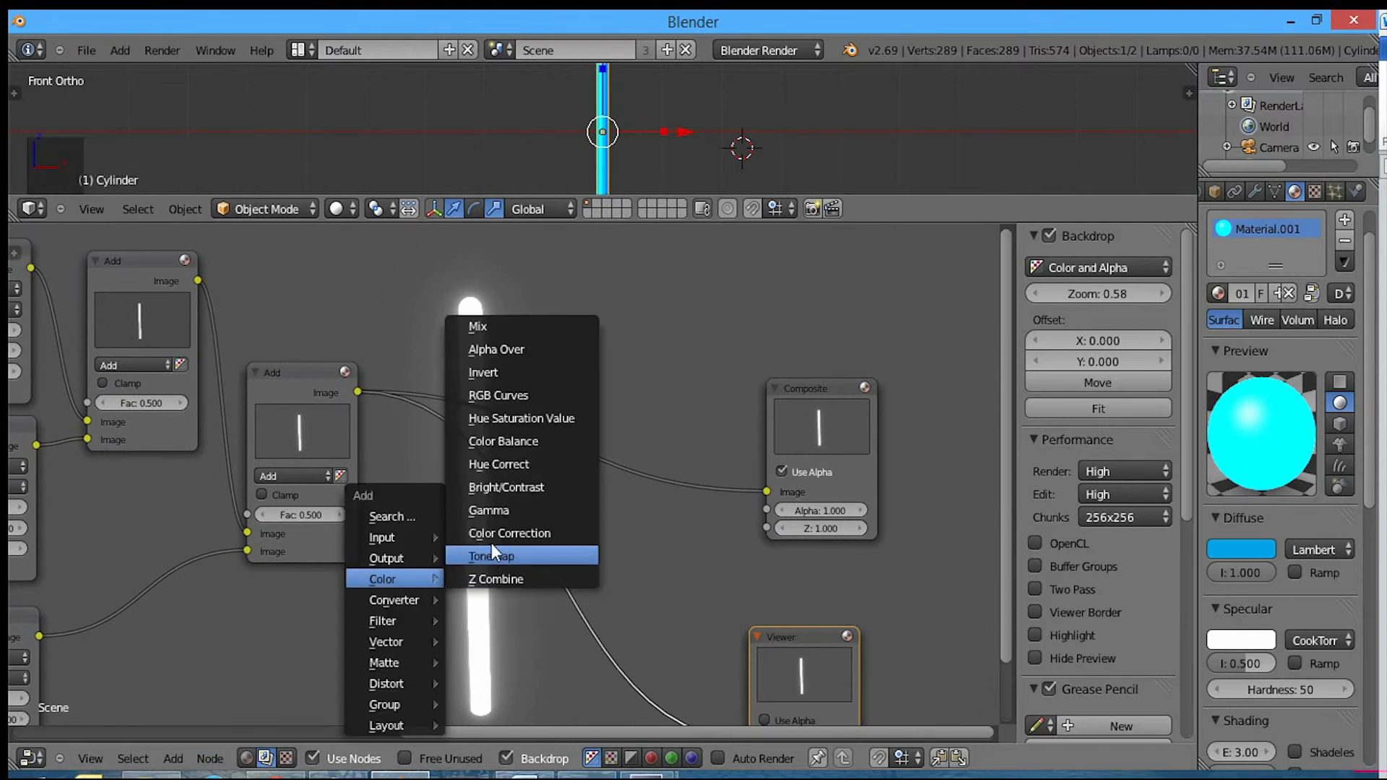
pyautogui.click(514, 439)
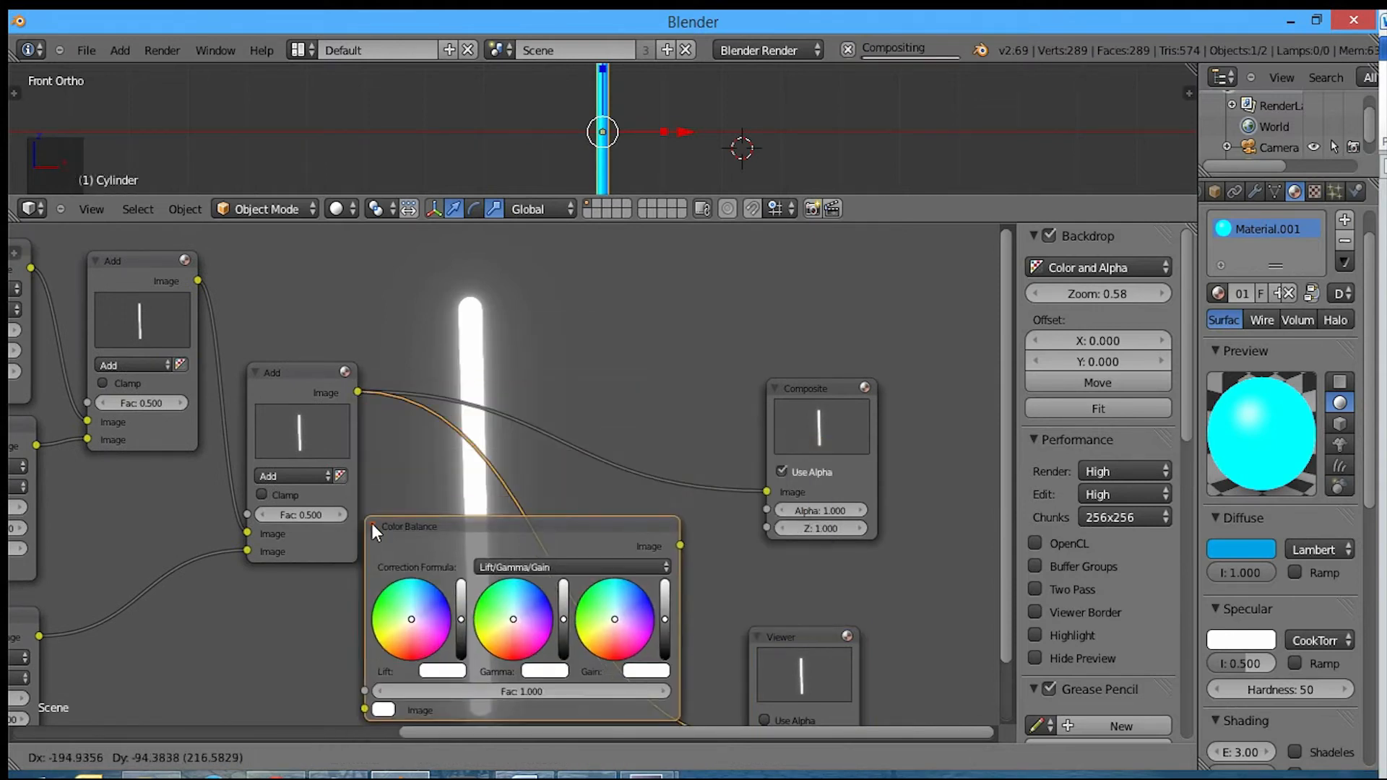
pyautogui.click(496, 504)
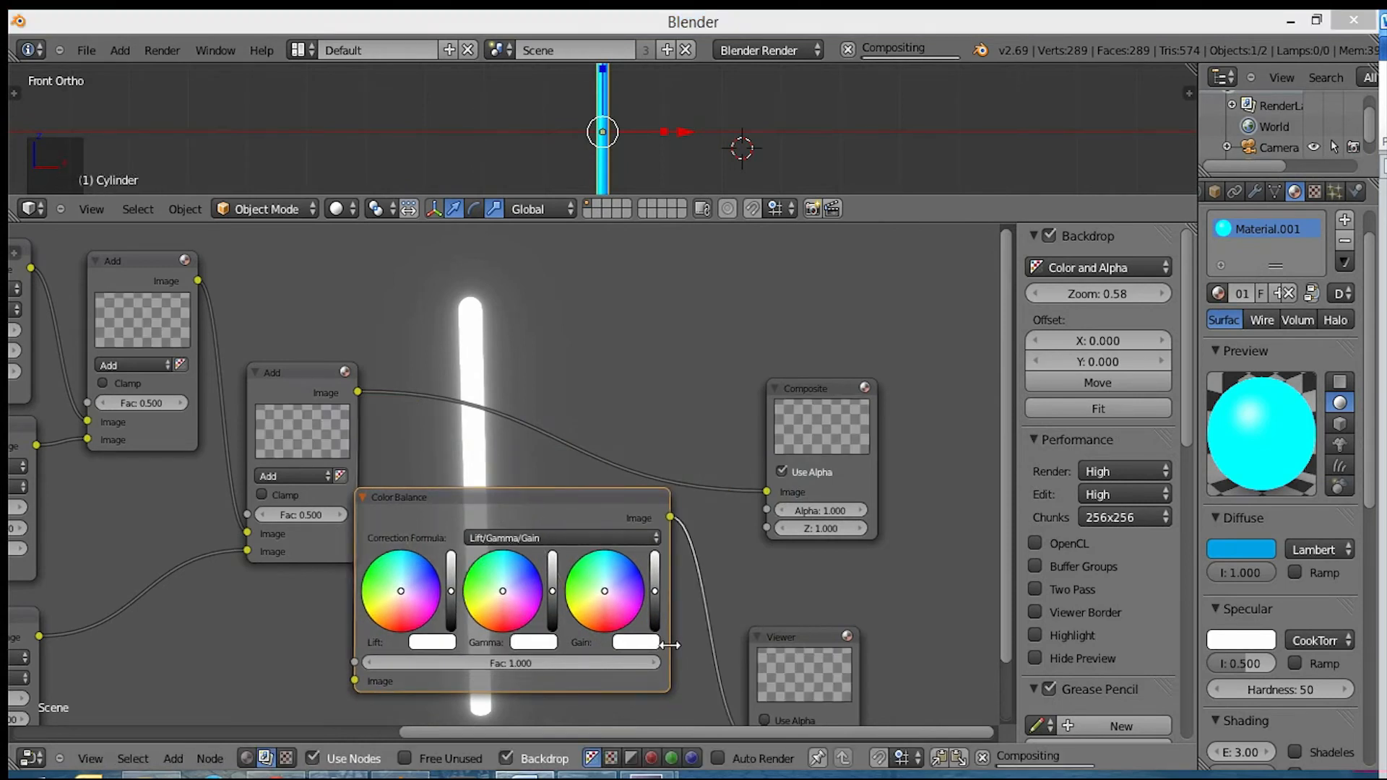
# Step: Spread out the Composite and Viewer nodes and place the Color Balance node between them and the second Add node, fed by its output
pyautogui.moveTo(808, 433); pyautogui.dragTo(891, 390)
pyautogui.moveTo(795, 648); pyautogui.dragTo(957, 585)
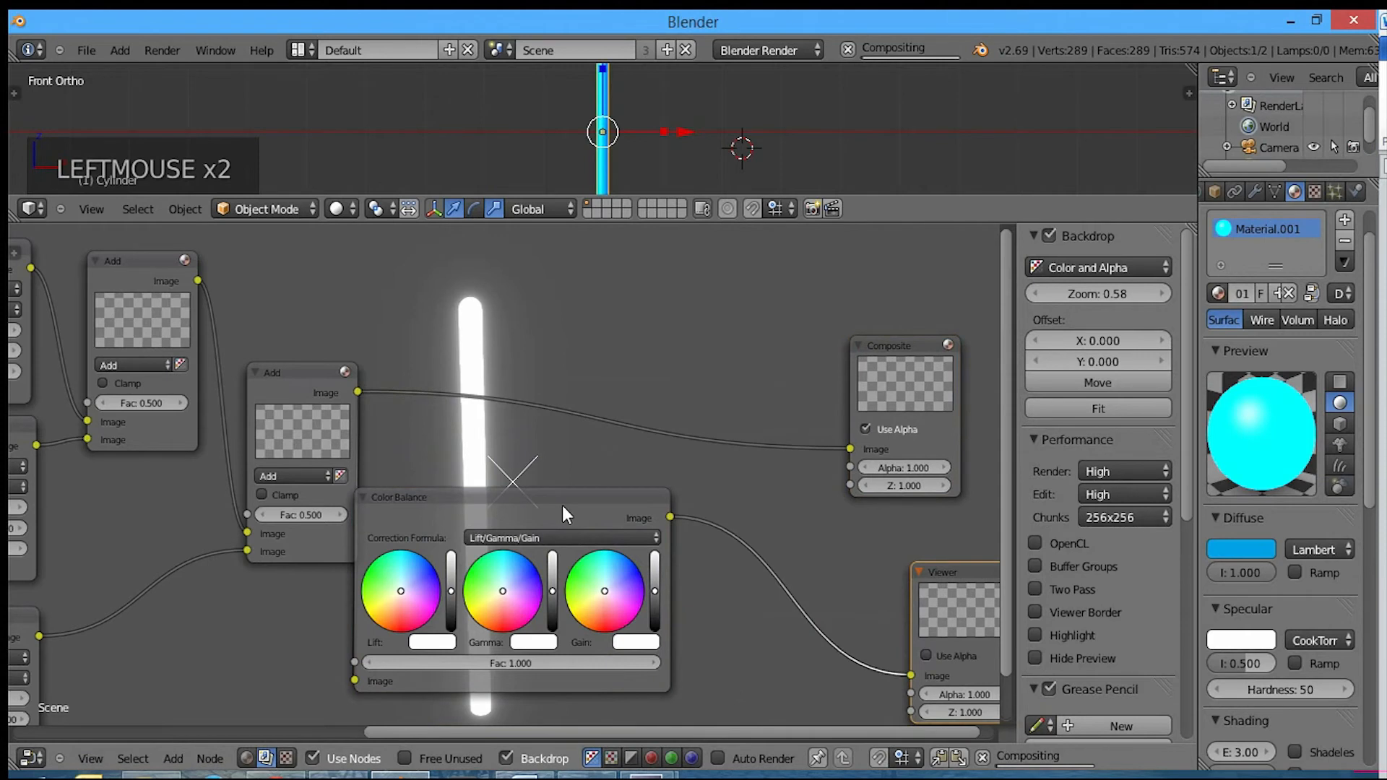
pyautogui.moveTo(561, 501); pyautogui.dragTo(672, 443)
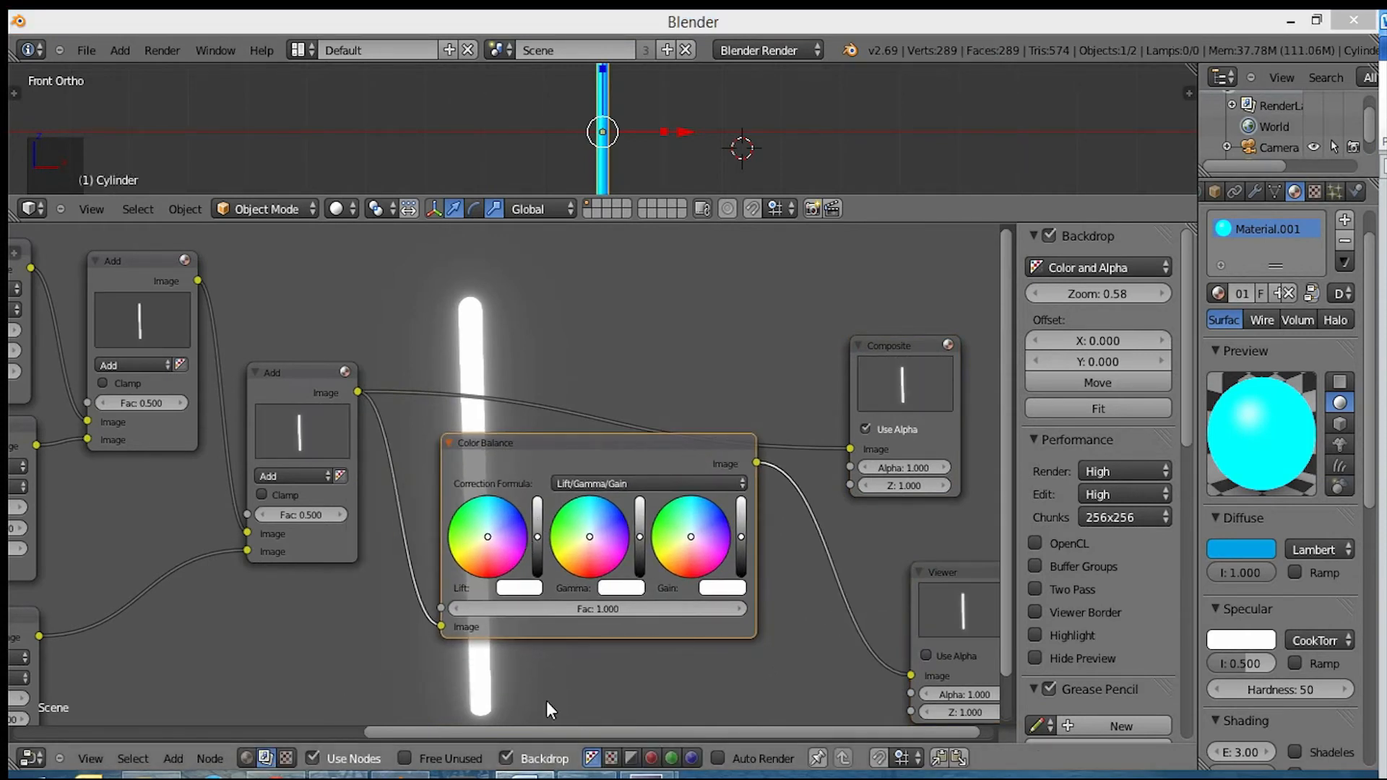
# Step: Set the Color Balance node's lift color to hex A8A8A8
pyautogui.click(526, 587)
pyautogui.click(576, 532)
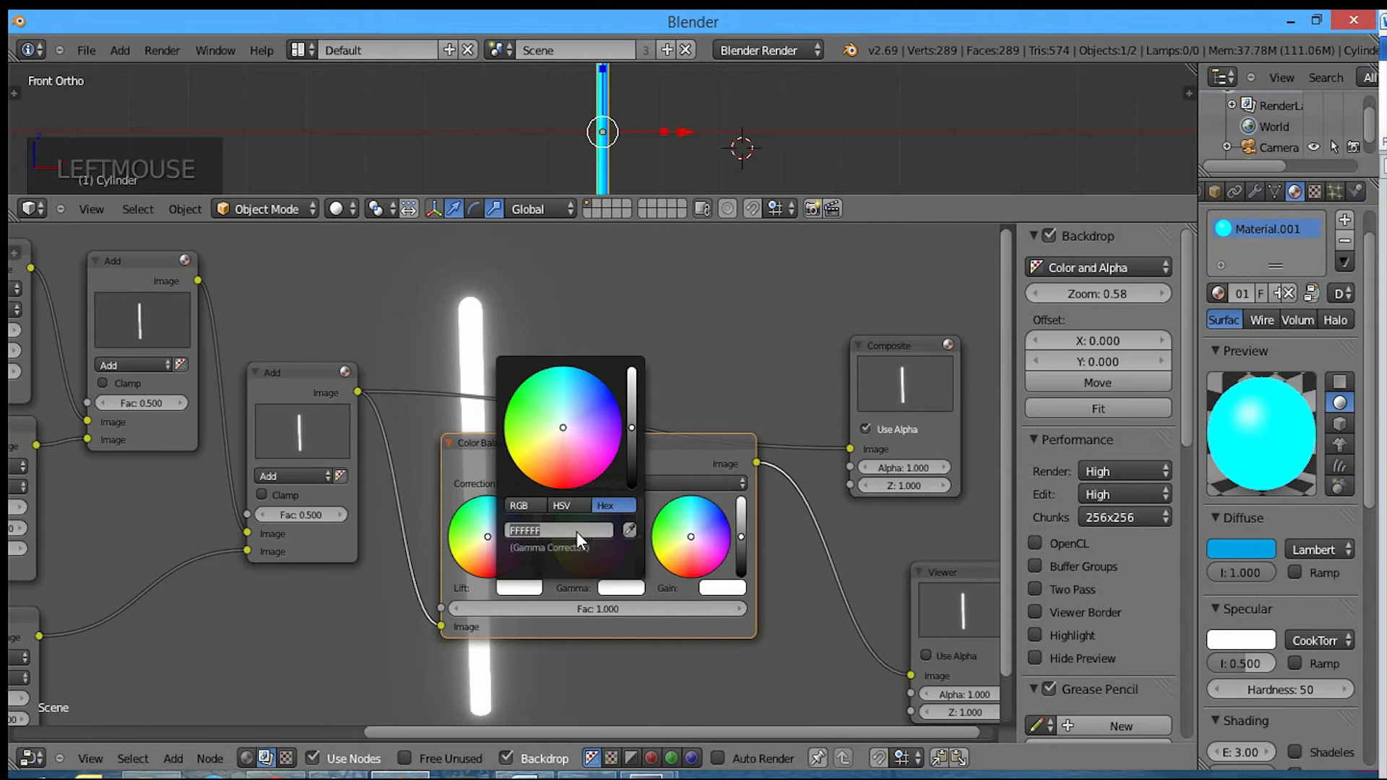
pyautogui.write('A8a')
pyautogui.press('BackSpace')
pyautogui.write('A8A8')
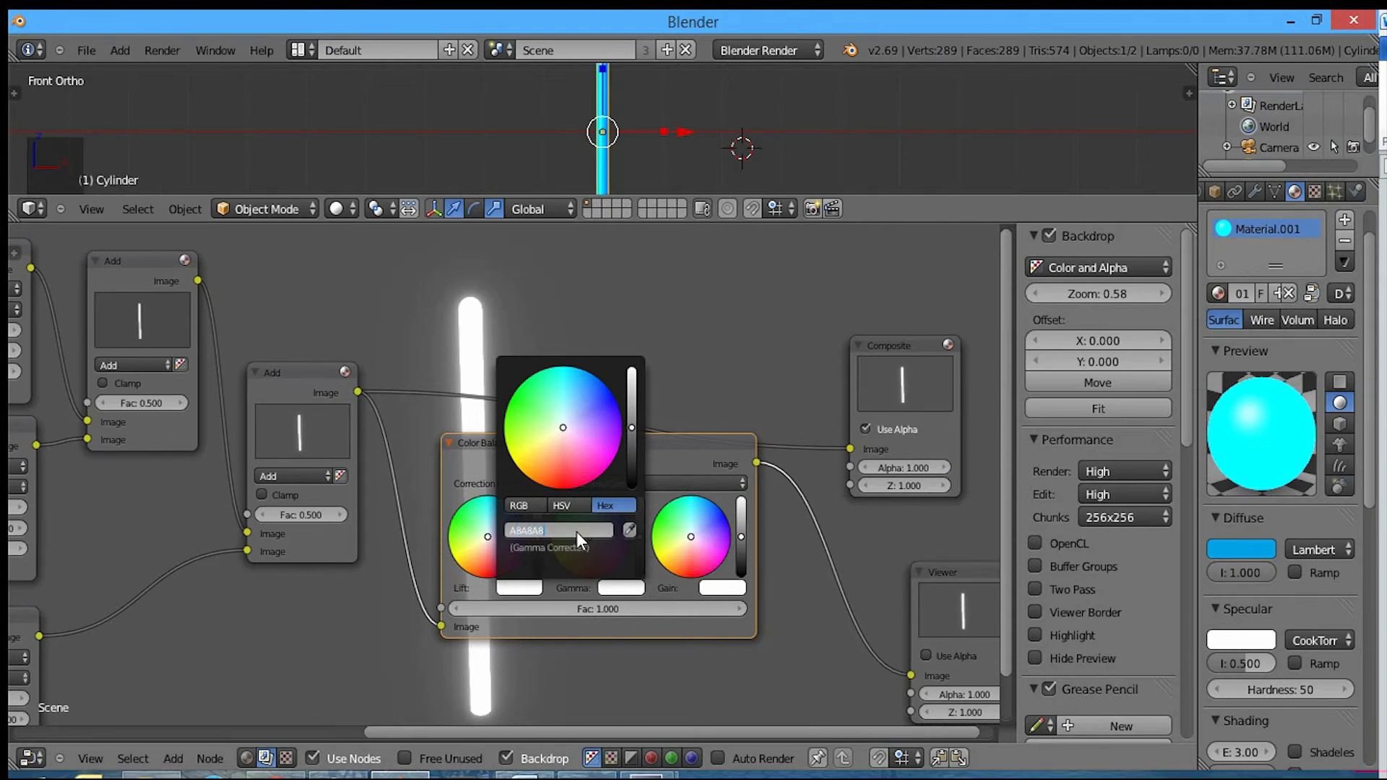
pyautogui.press('Return')
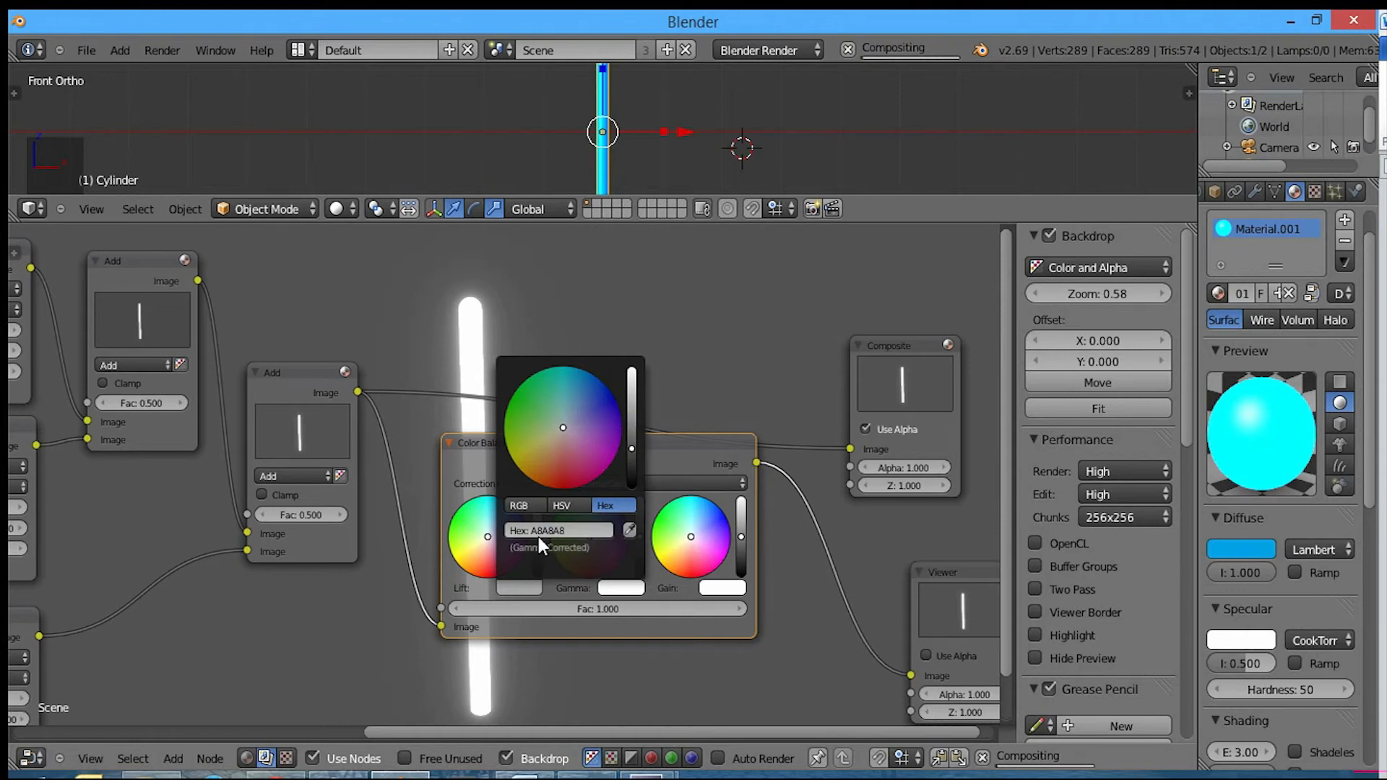
# Step: Set the Color Balance node's gamma color to hex A3A3A3
pyautogui.click(606, 587)
pyautogui.click(648, 531)
pyautogui.write('A3')
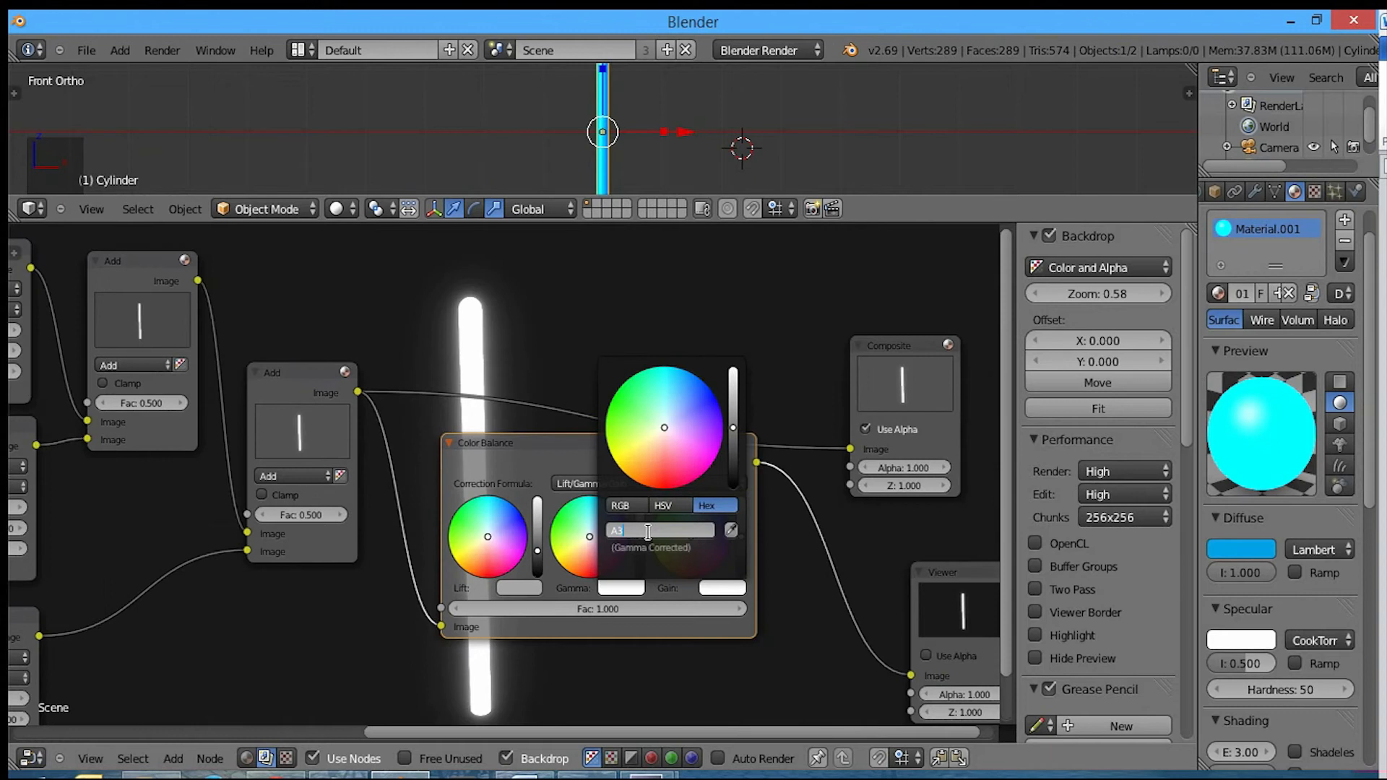
pyautogui.write('A3A3A')
pyautogui.press('Return')
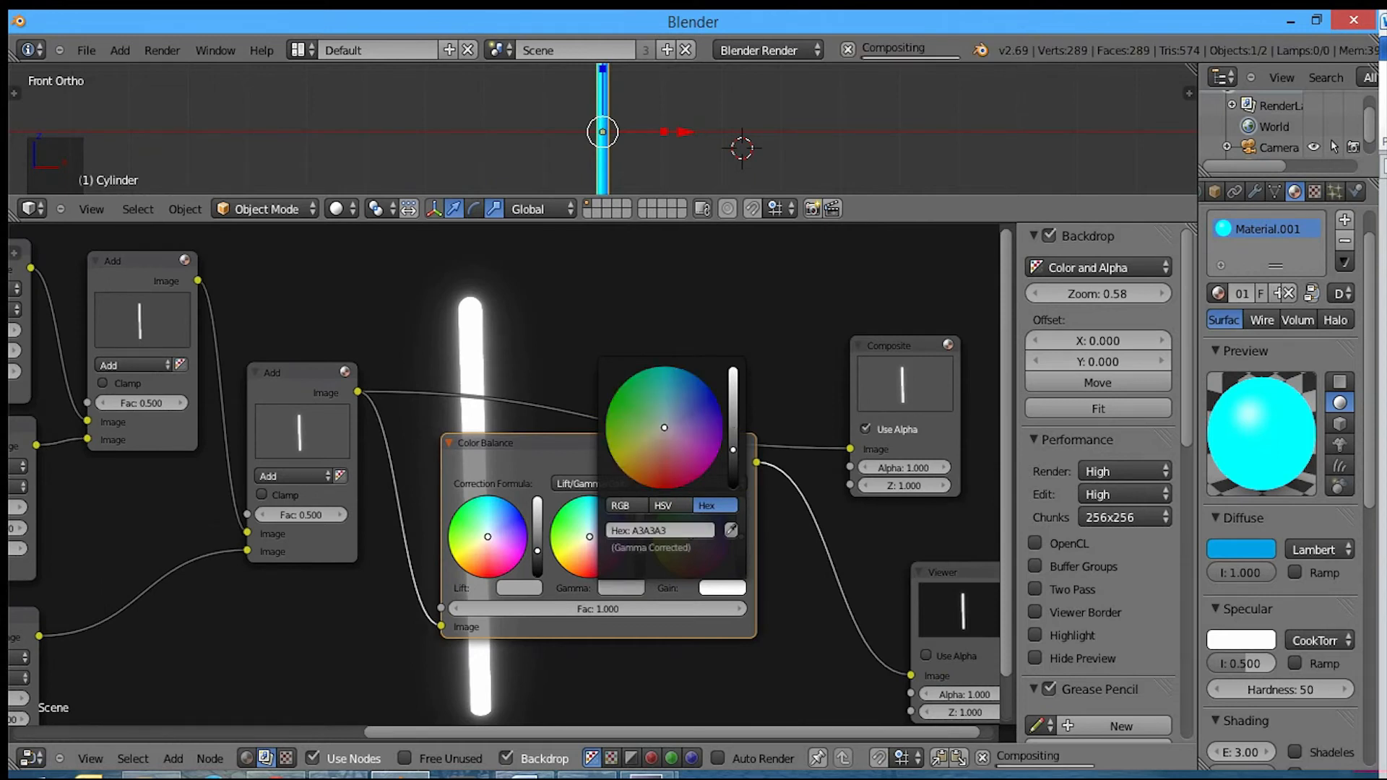
# Step: Set the Color Balance node's gain color to hex B8B8B8
pyautogui.click(728, 587)
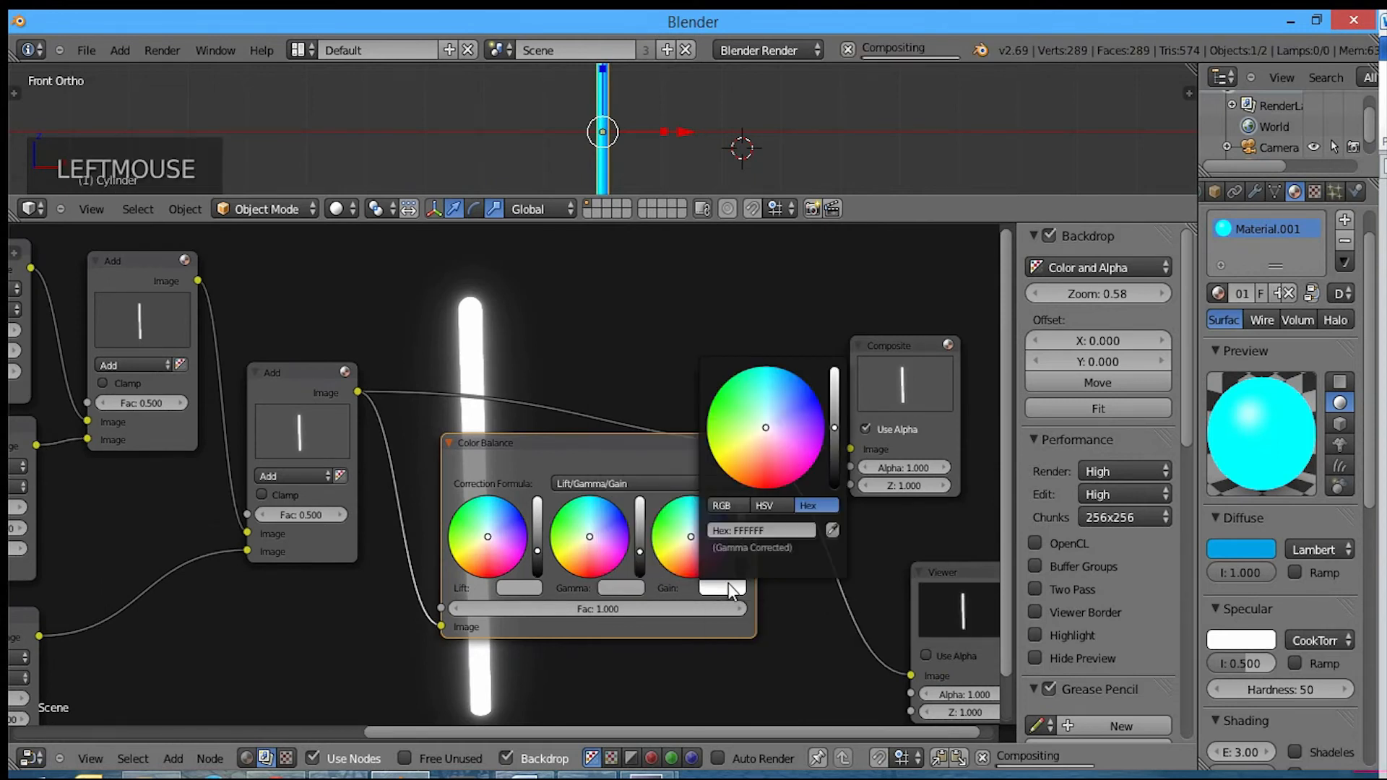
pyautogui.click(753, 526)
pyautogui.write('BBBBBB')
pyautogui.press('Return')
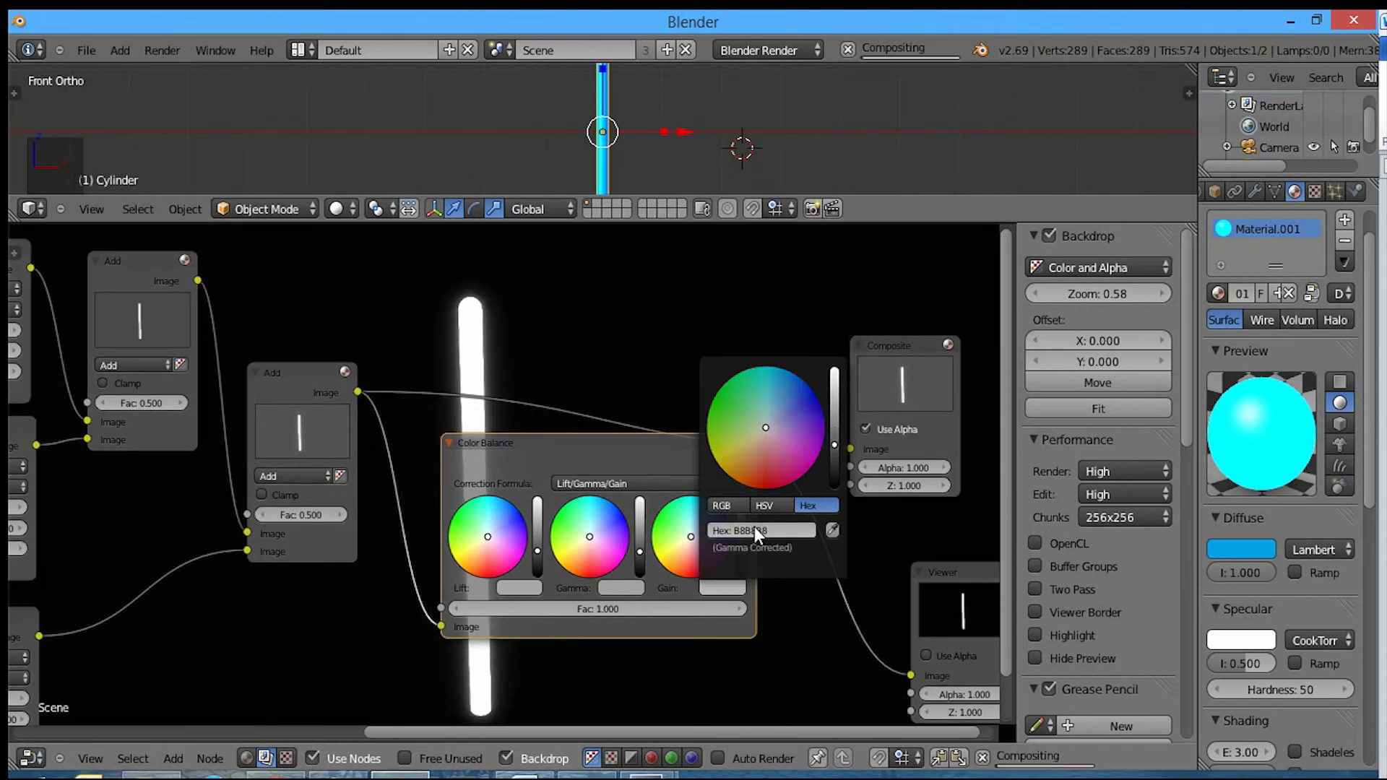
# Step: Route the Color Balance output into the Composite node and move the Composite node farther away from it
pyautogui.click(488, 319)
pyautogui.scroll(-2, 488, 316)
pyautogui.moveTo(547, 451); pyautogui.dragTo(802, 452)
pyautogui.moveTo(842, 375); pyautogui.dragTo(911, 380)
# Step: Duplicate a Fog Glow Glare node below the other three and feed it with the Vector Blur node's image output
pyautogui.scroll(-4, 709, 522)
pyautogui.moveTo(709, 522); pyautogui.dragTo(849, 361, button='middle')
pyautogui.moveTo(349, 526); pyautogui.dragTo(494, 510, button='middle')
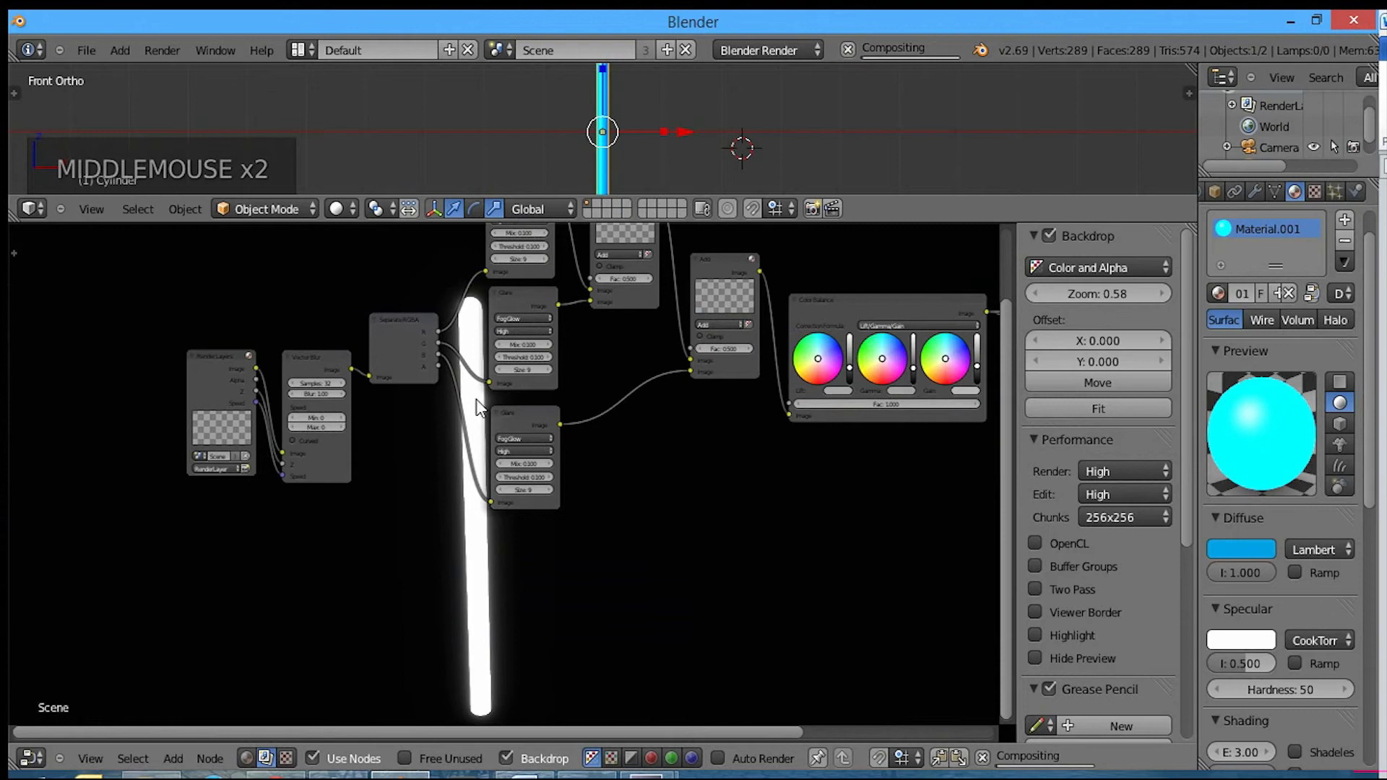
pyautogui.click(516, 296)
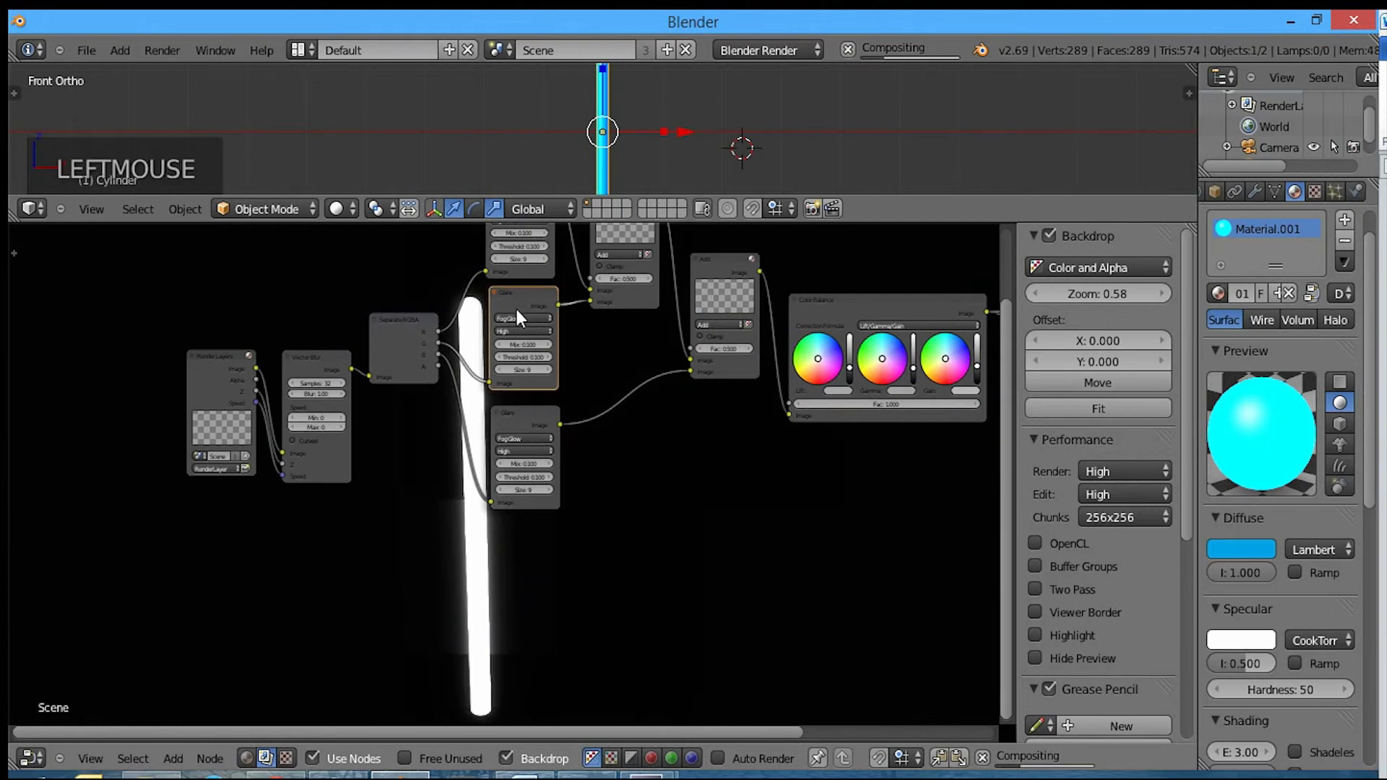
pyautogui.hotkey('shift', 'd')
pyautogui.click(522, 531)
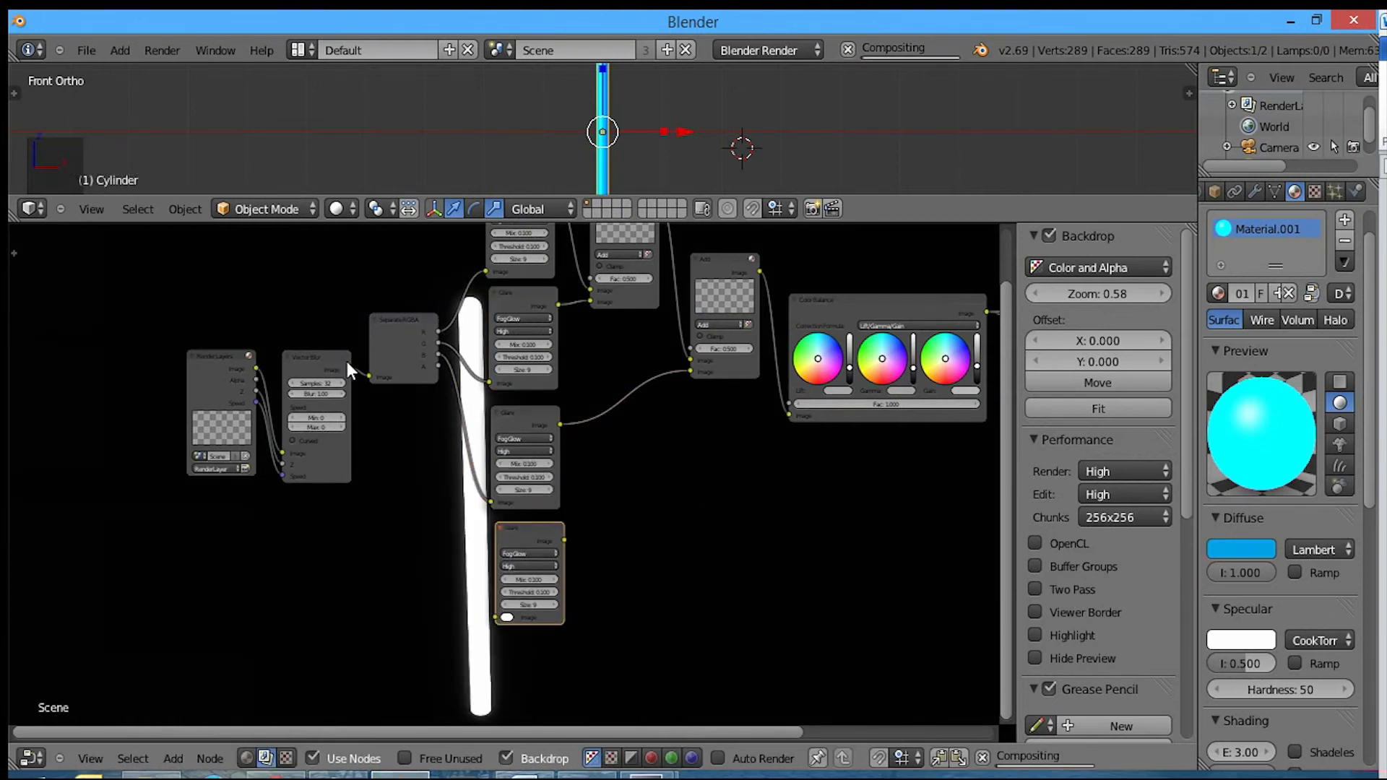
pyautogui.click(347, 361)
pyautogui.moveTo(352, 369); pyautogui.dragTo(496, 614)
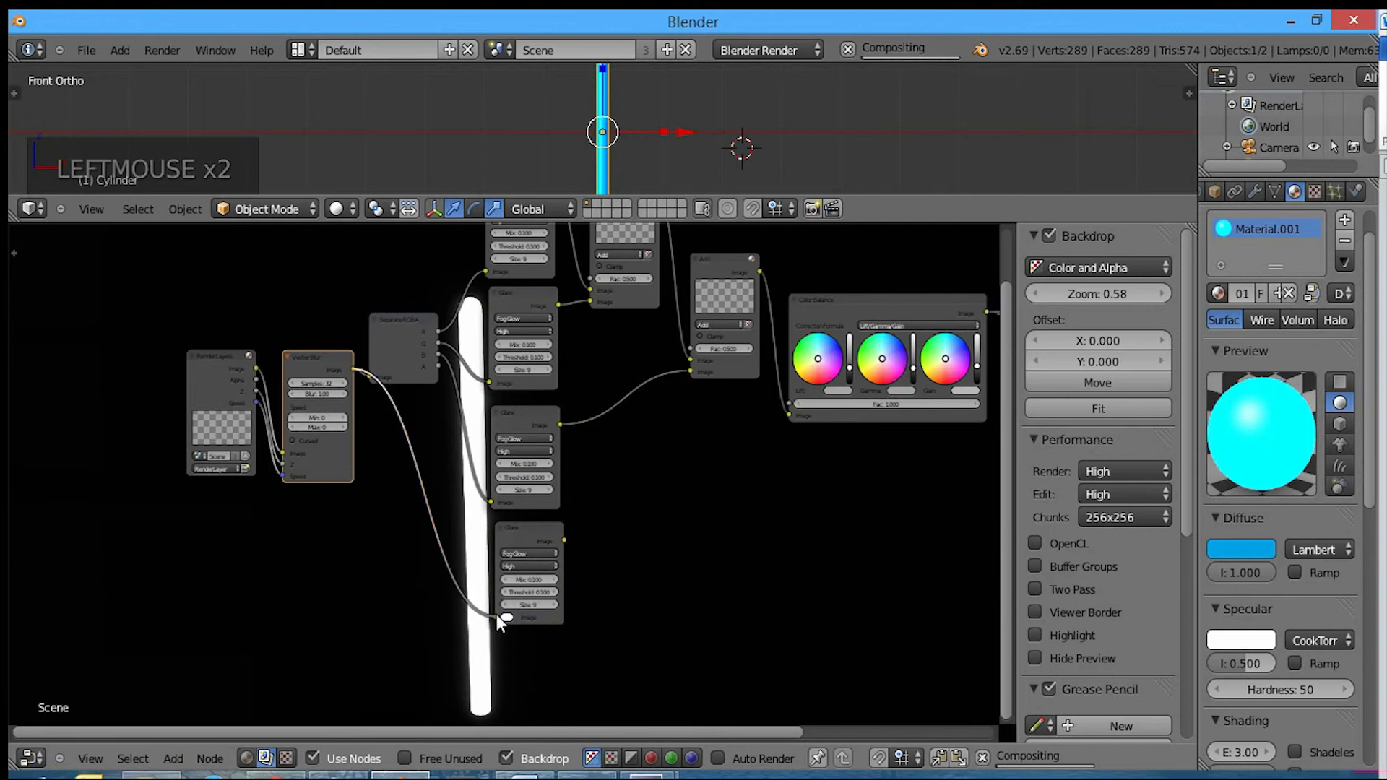
# Step: Set the new fourth Glare node's mix to 0 and its threshold to 0.2
pyautogui.scroll(6, 384, 502)
pyautogui.moveTo(385, 502); pyautogui.dragTo(301, 466, button='middle')
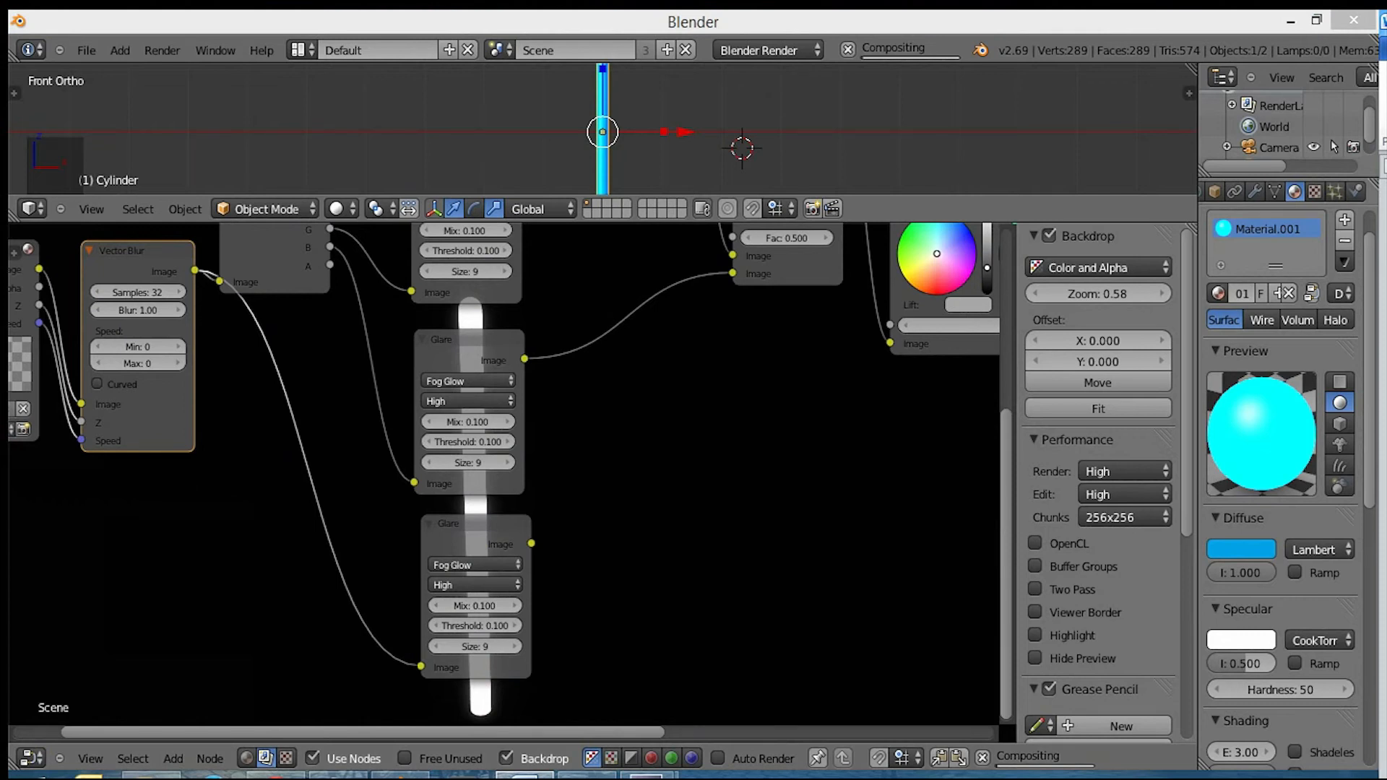
pyautogui.click(487, 601)
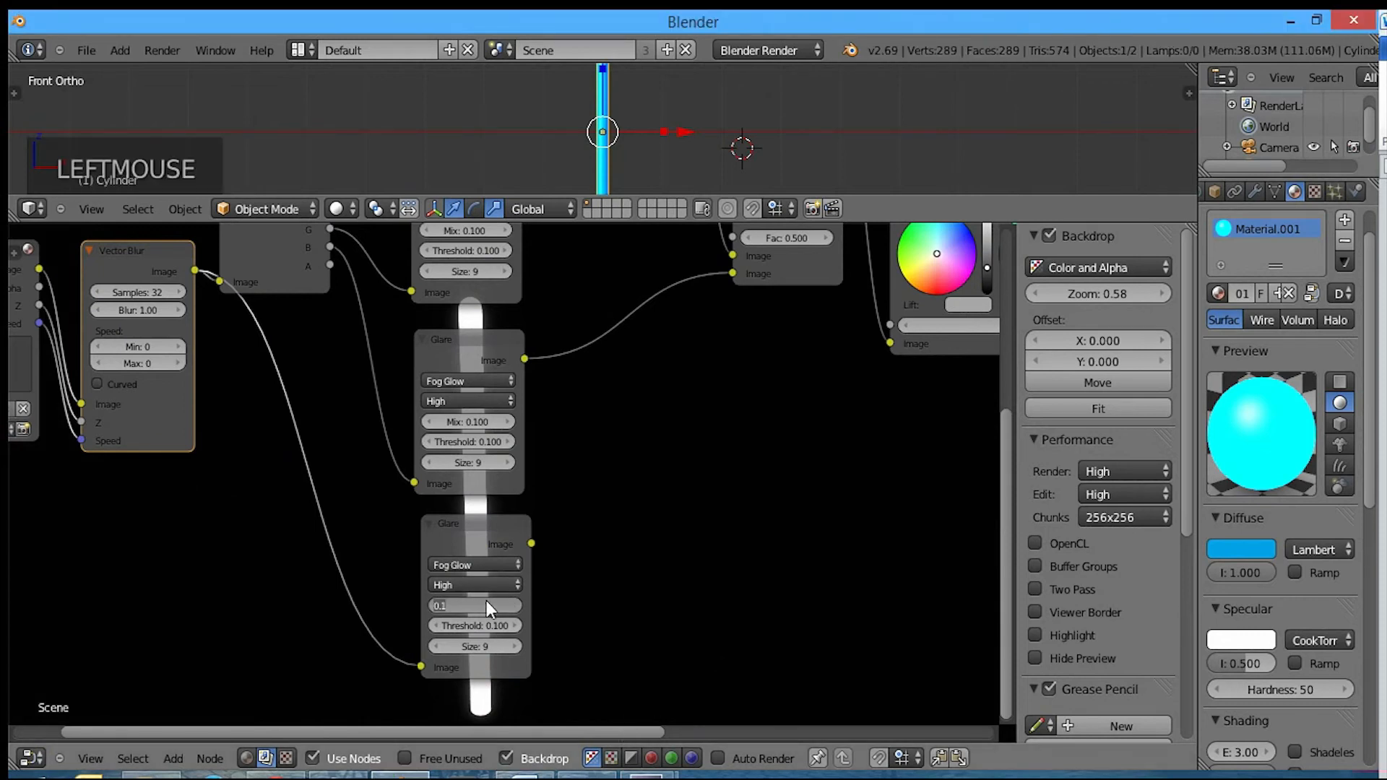
pyautogui.write('0')
pyautogui.press('Tab')
pyautogui.write('0')
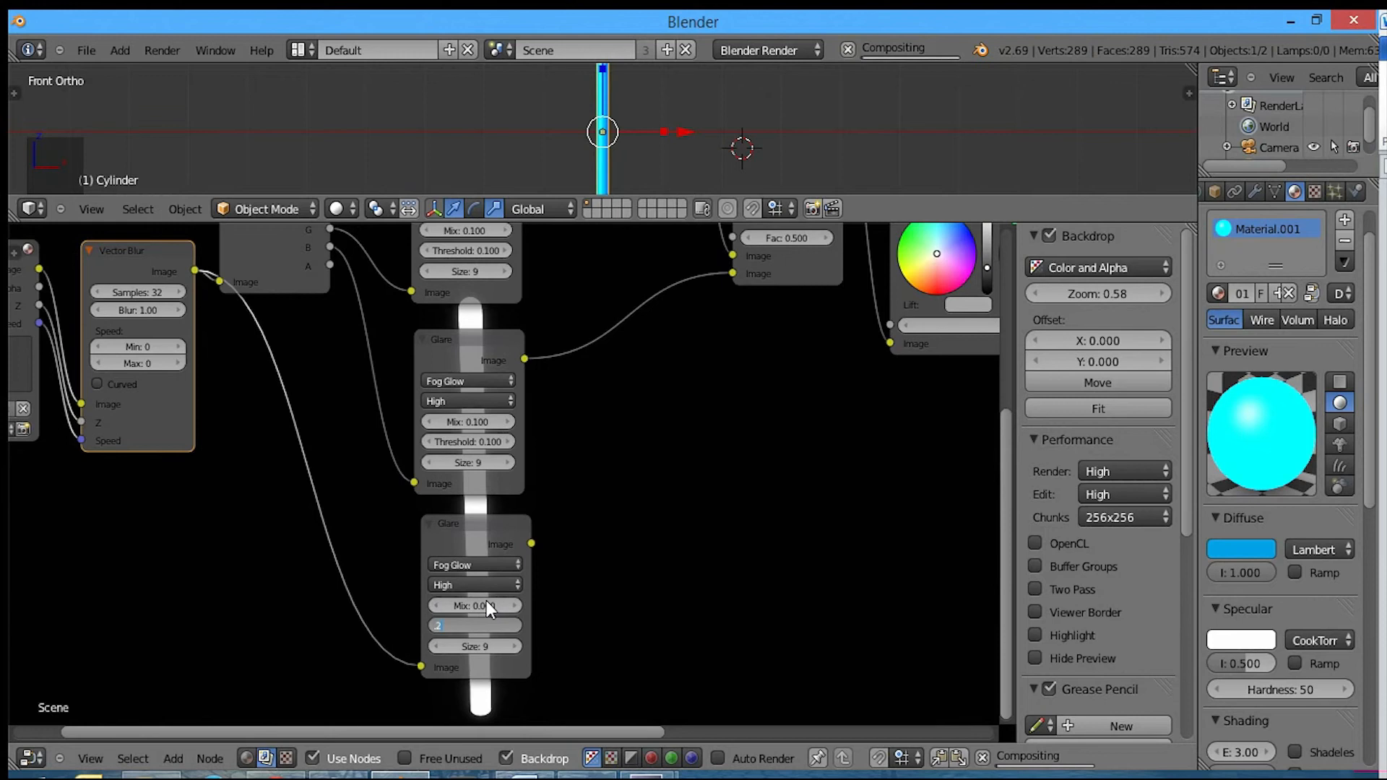
pyautogui.write('0.2')
pyautogui.press('Return')
# Step: Duplicate the Color Balance node beside the fourth Glare node and feed it with that Glare node's output
pyautogui.scroll(-4, 662, 381)
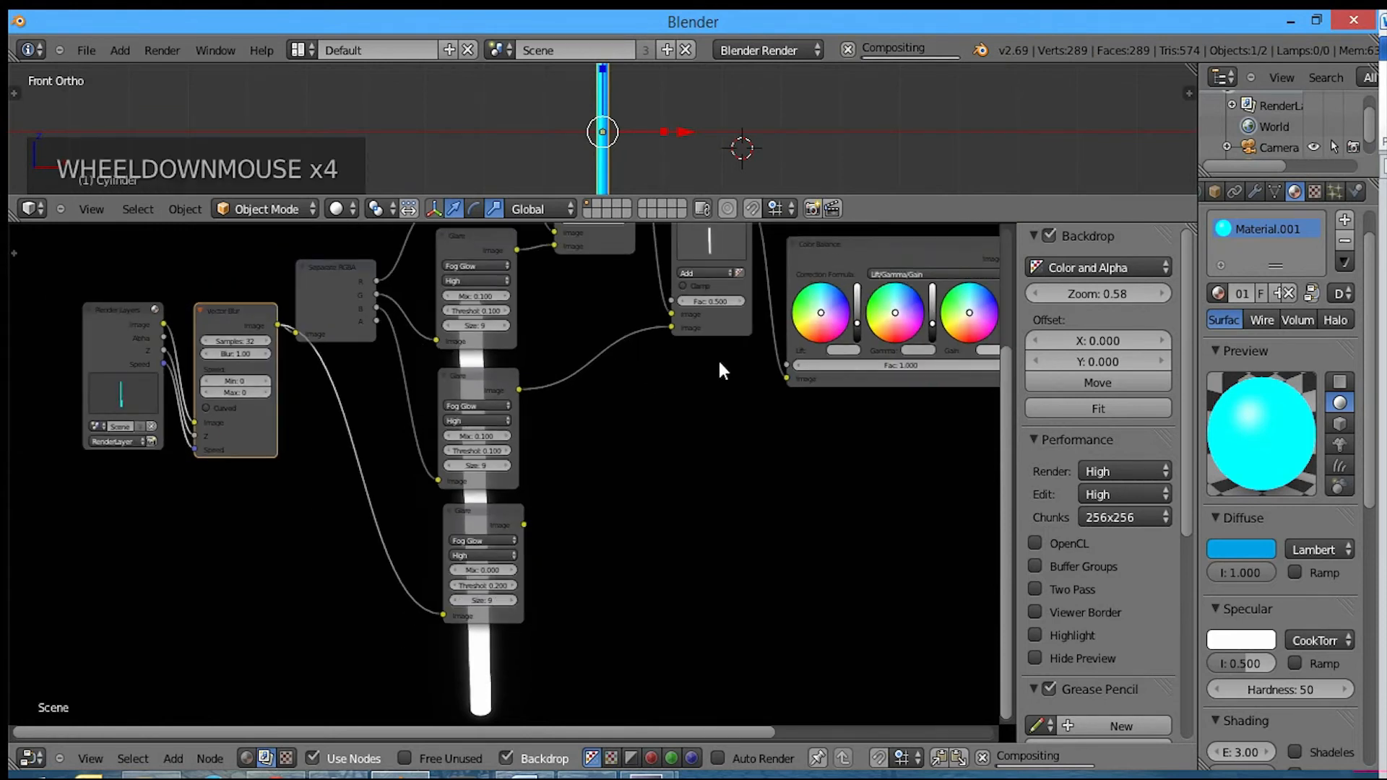
pyautogui.moveTo(721, 366); pyautogui.dragTo(669, 477, button='middle')
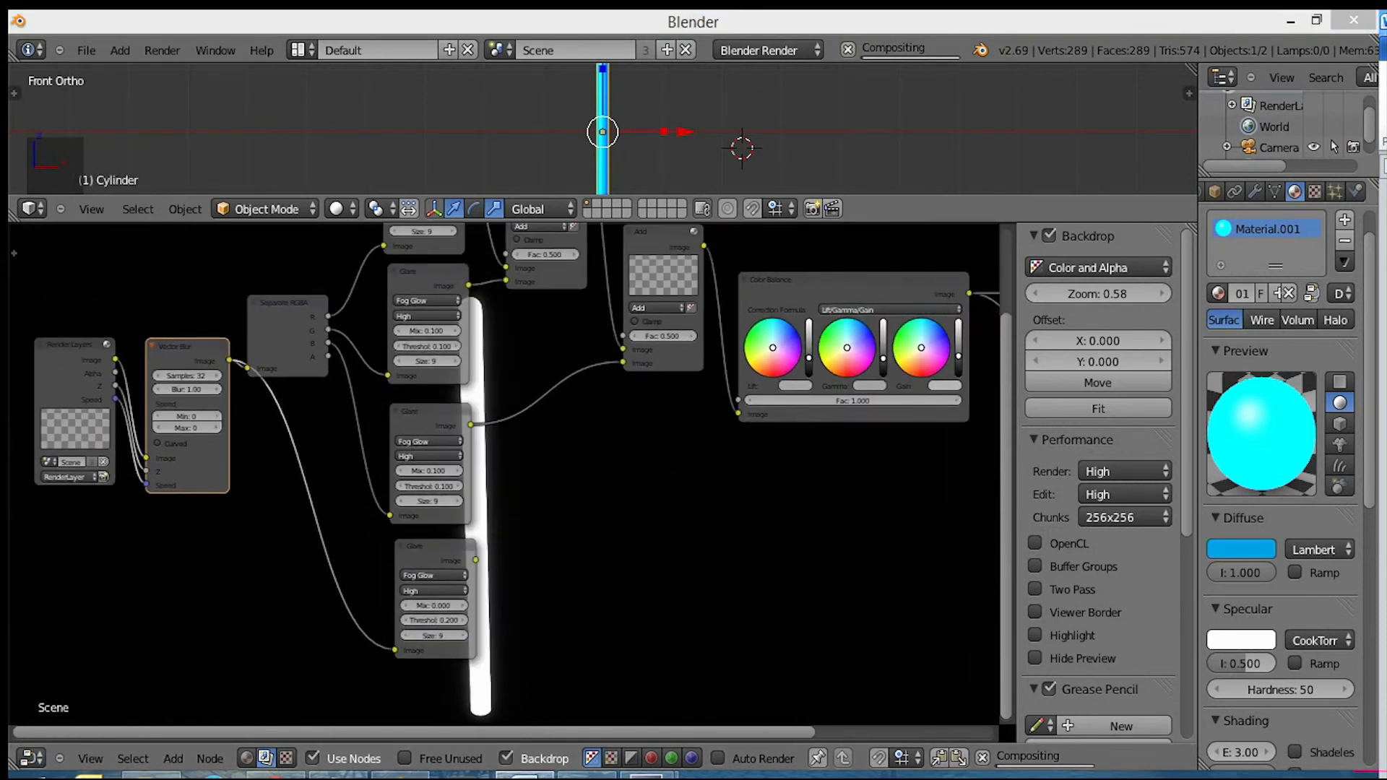
pyautogui.click(778, 337)
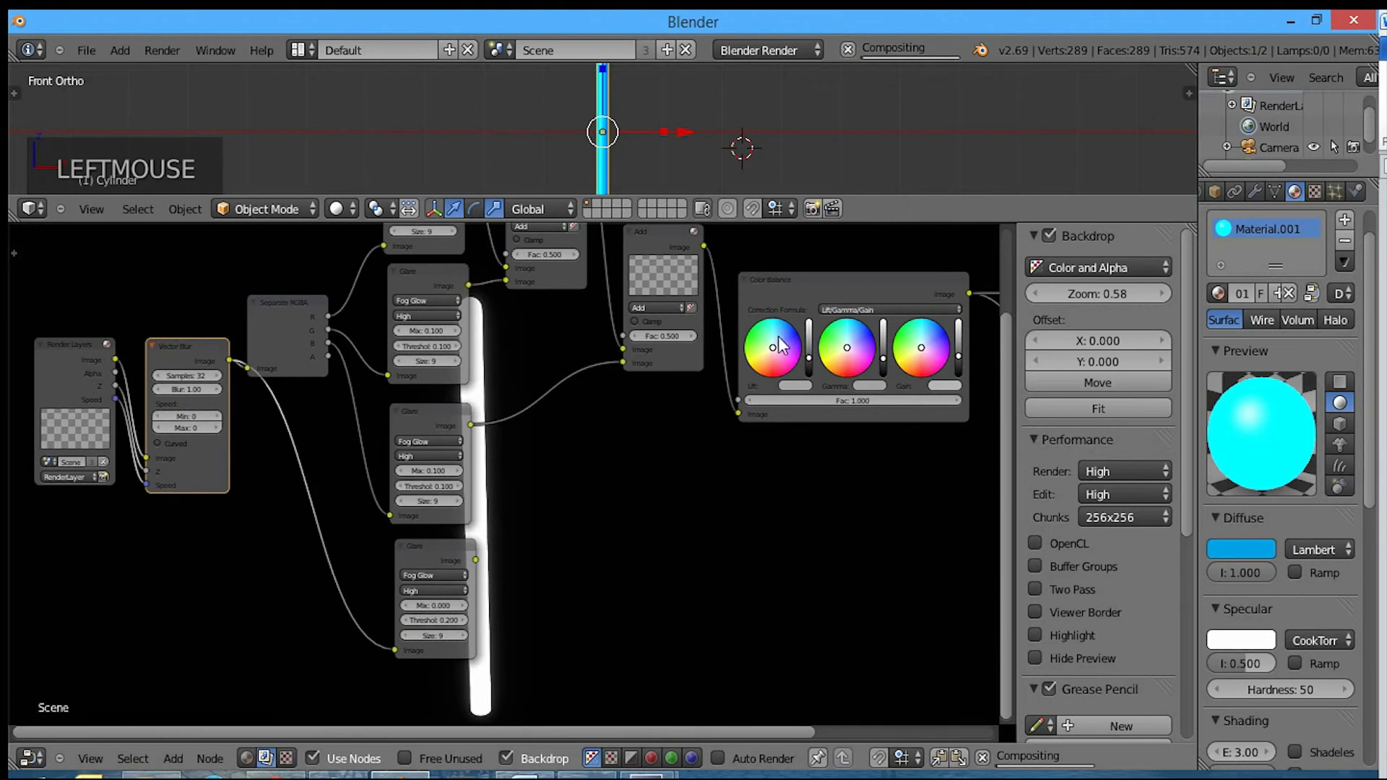
pyautogui.click(813, 293)
pyautogui.hotkey('shift', 'd')
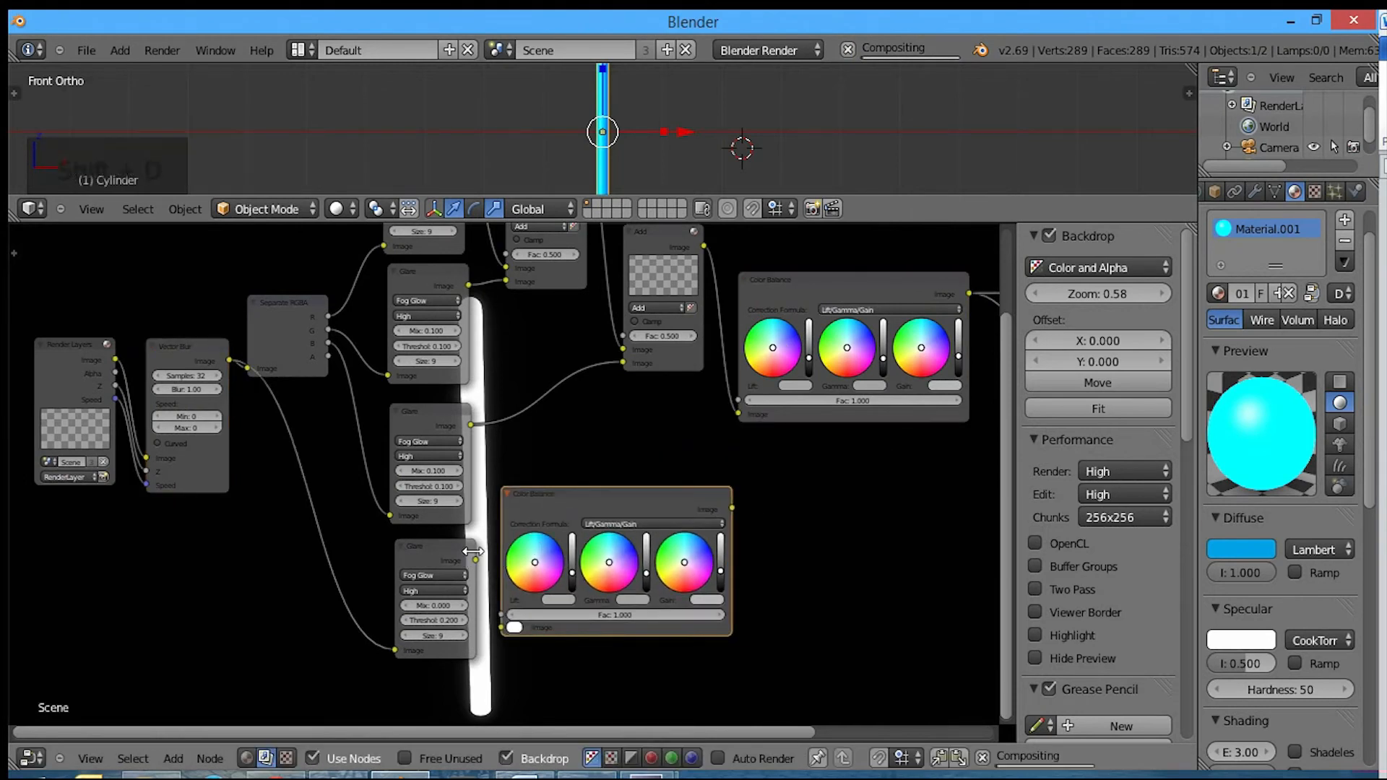
pyautogui.click(468, 551)
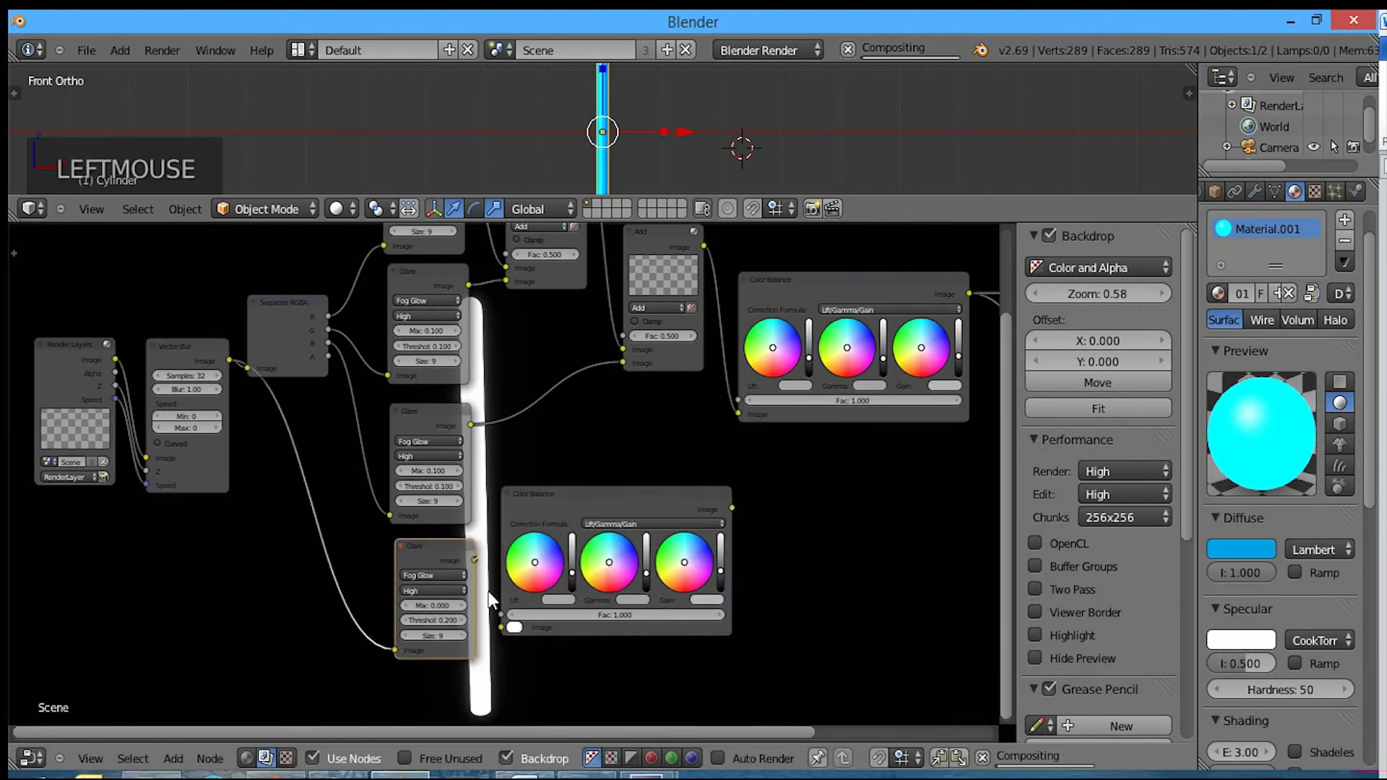
# Step: Set the duplicated Color Balance node's lift color to 1 for red, green and blue
pyautogui.scroll(3, 509, 621)
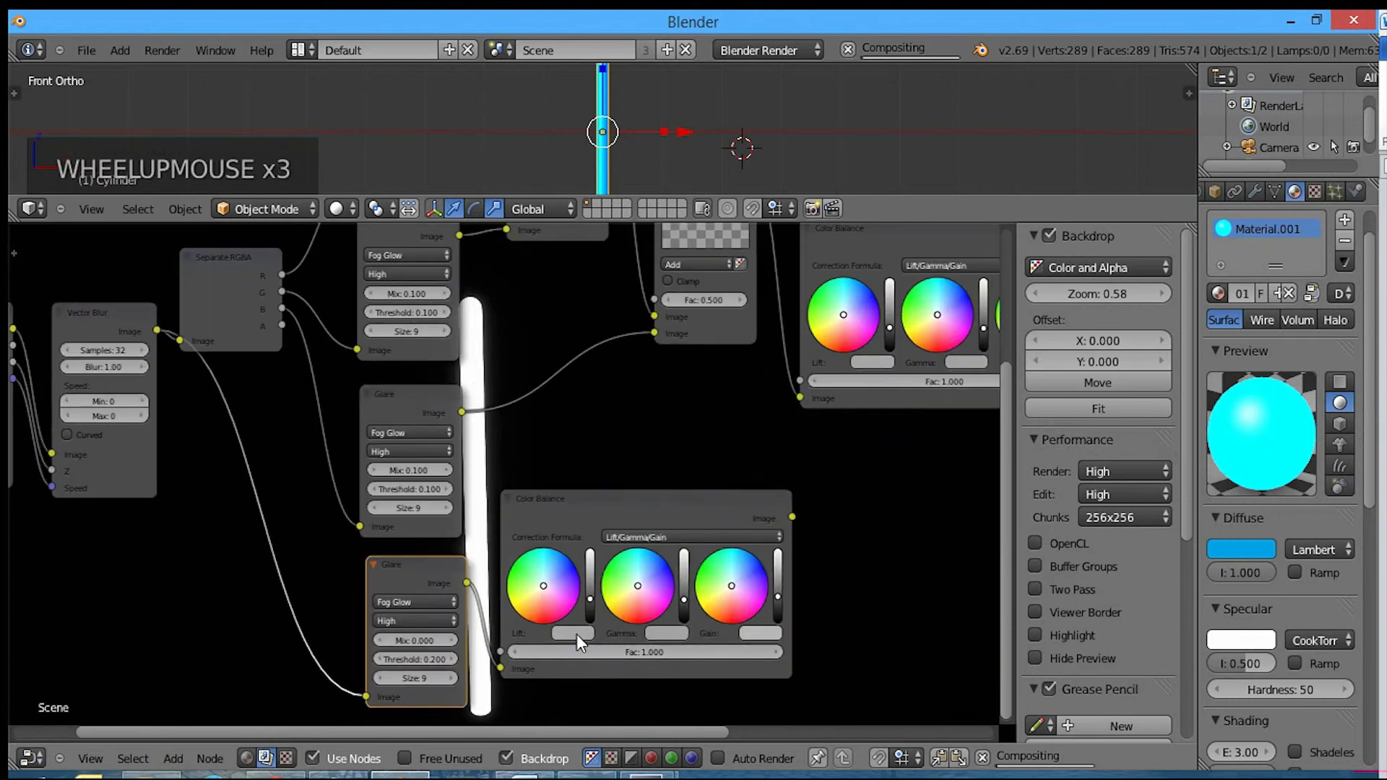
pyautogui.click(576, 632)
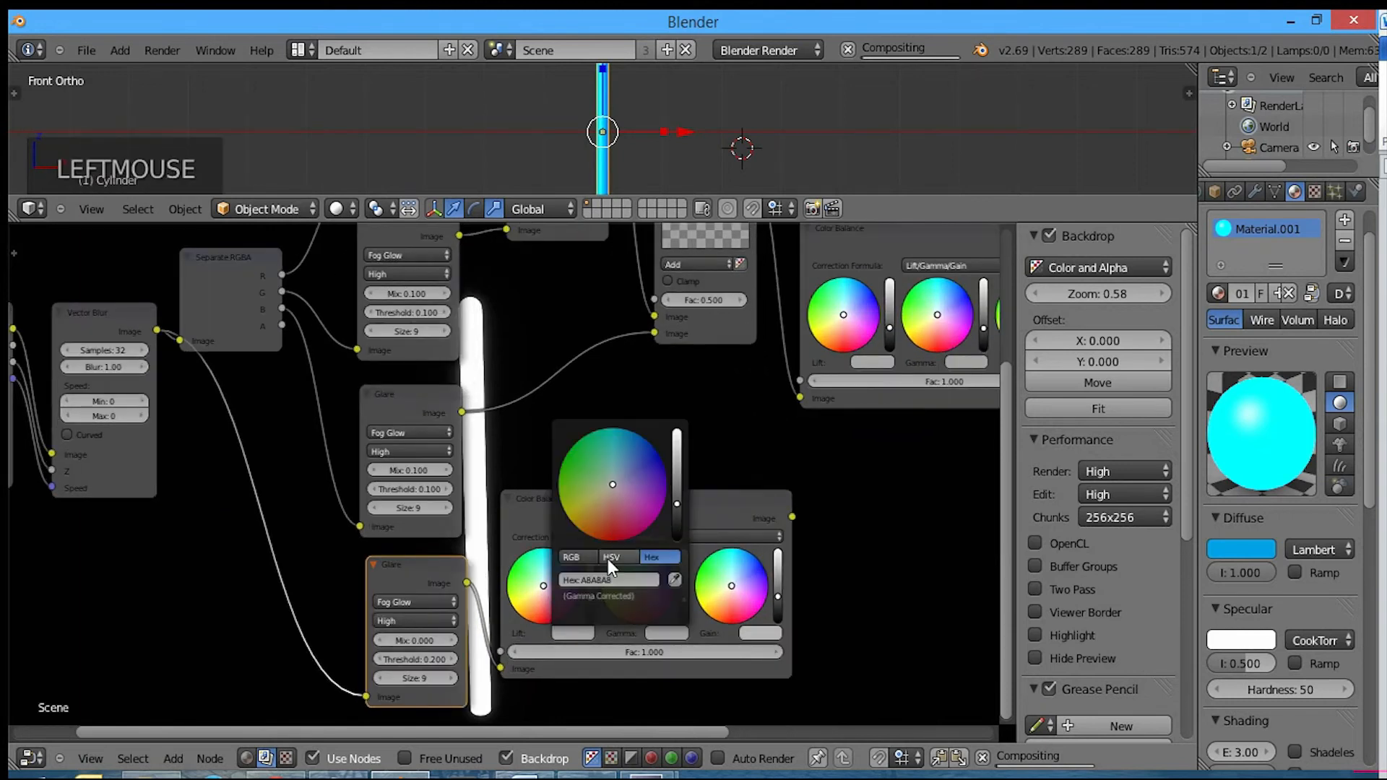
pyautogui.click(571, 556)
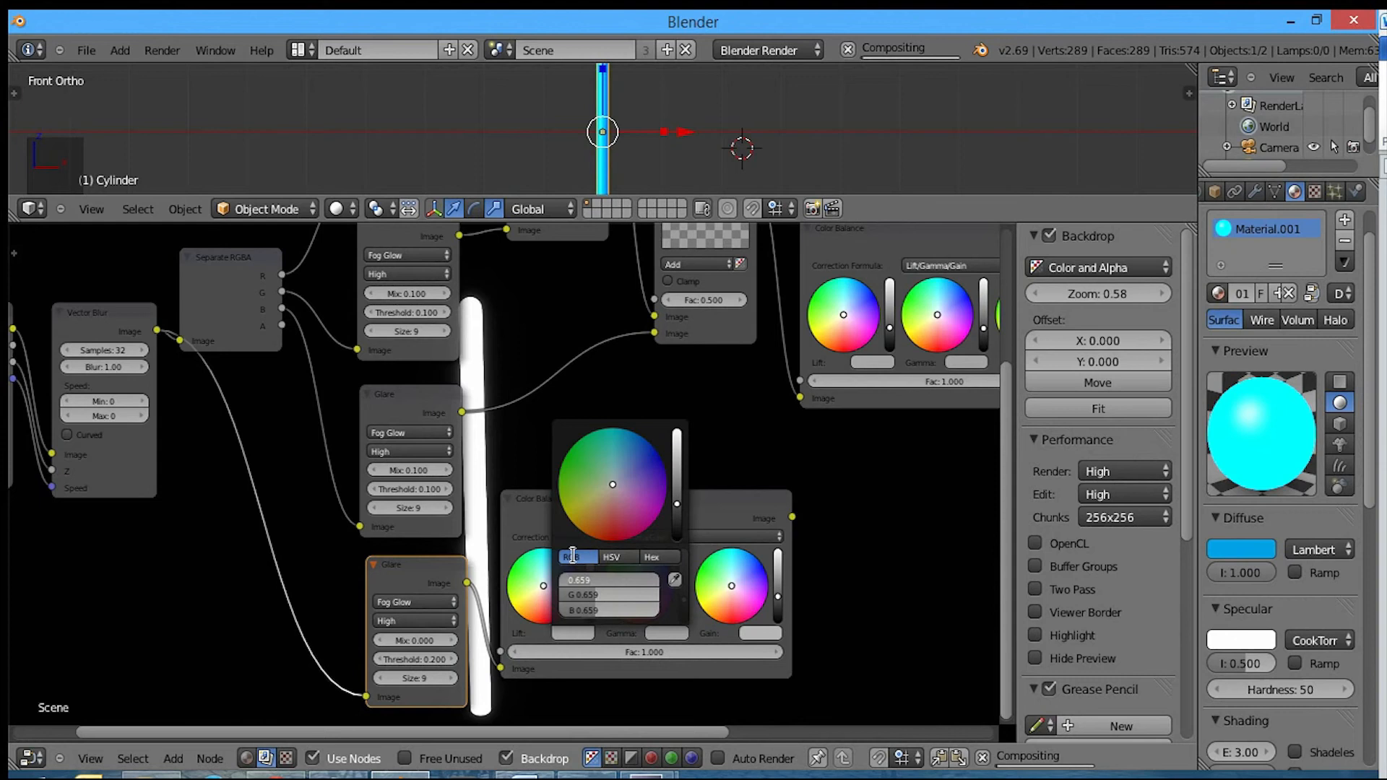
pyautogui.write('1')
pyautogui.press('Tab')
pyautogui.write('1')
pyautogui.press('Tab')
pyautogui.write('1')
pyautogui.press('Return')
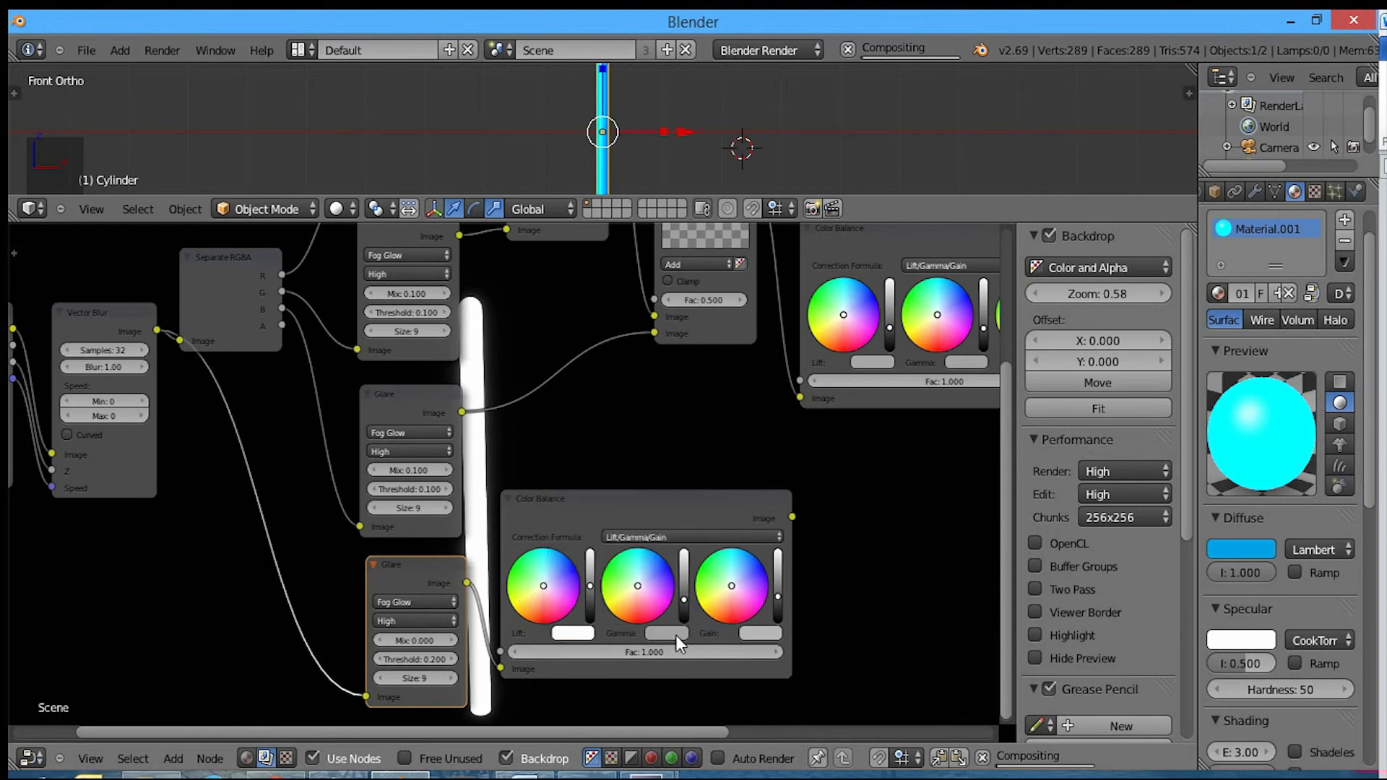
# Step: Set the duplicated Color Balance node's gamma color to hex 707070 and raise its gain to white
pyautogui.click(675, 635)
pyautogui.click(755, 556)
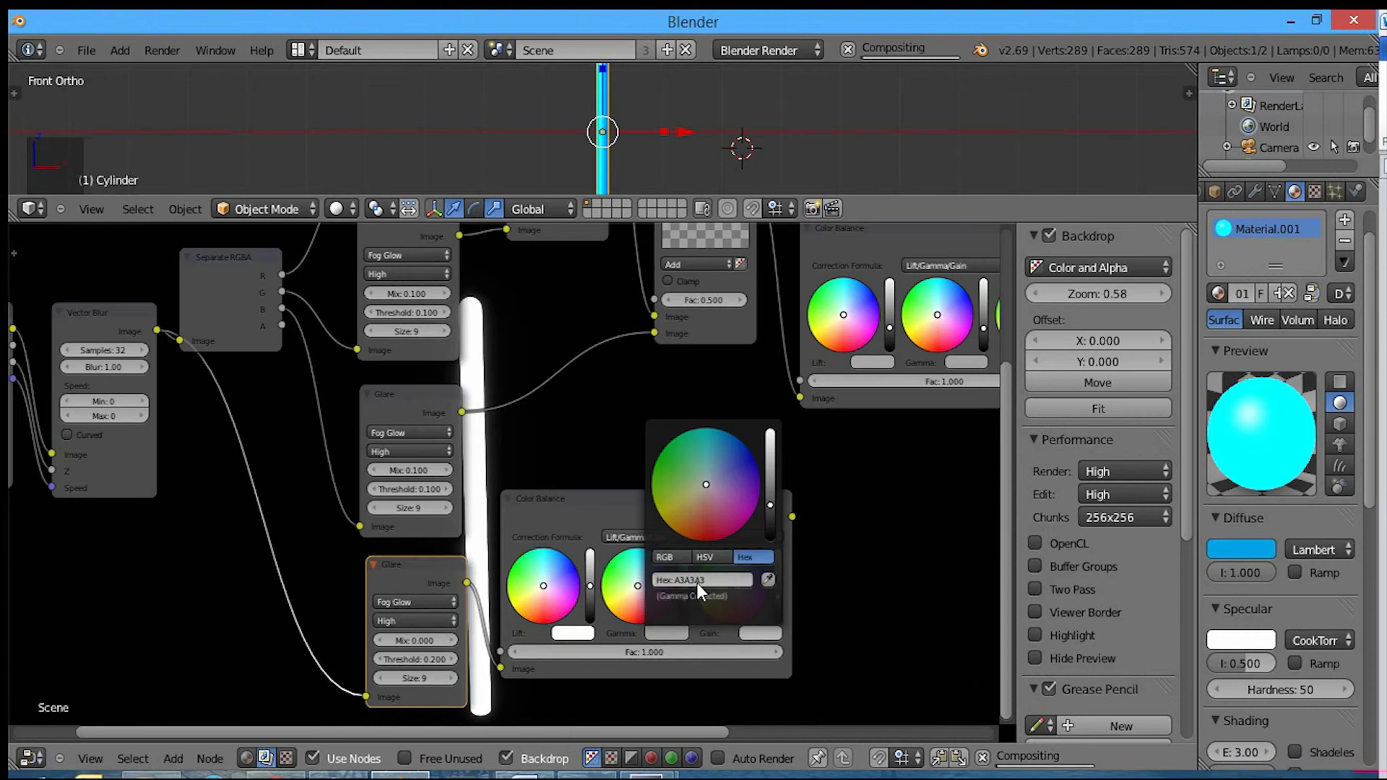
pyautogui.write('70')
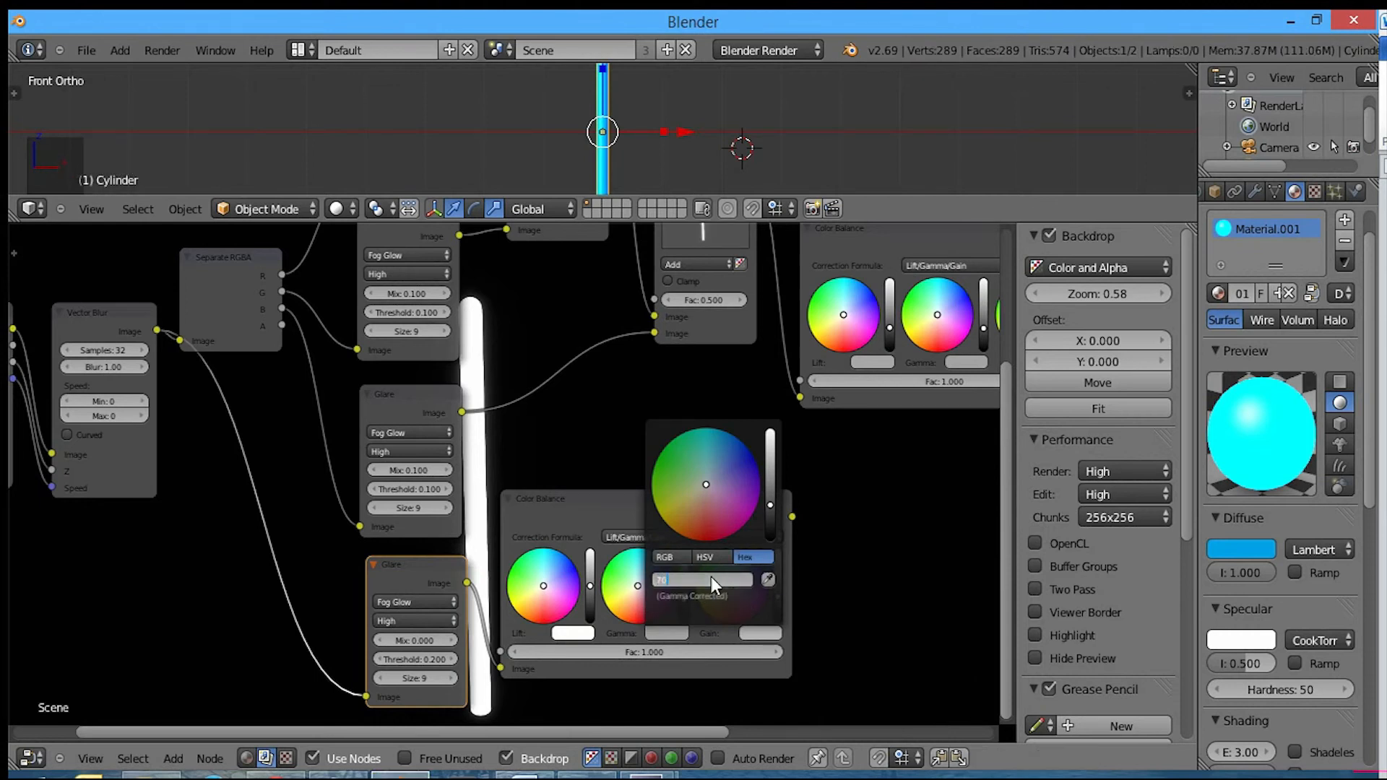
pyautogui.write('7070')
pyautogui.press('Return')
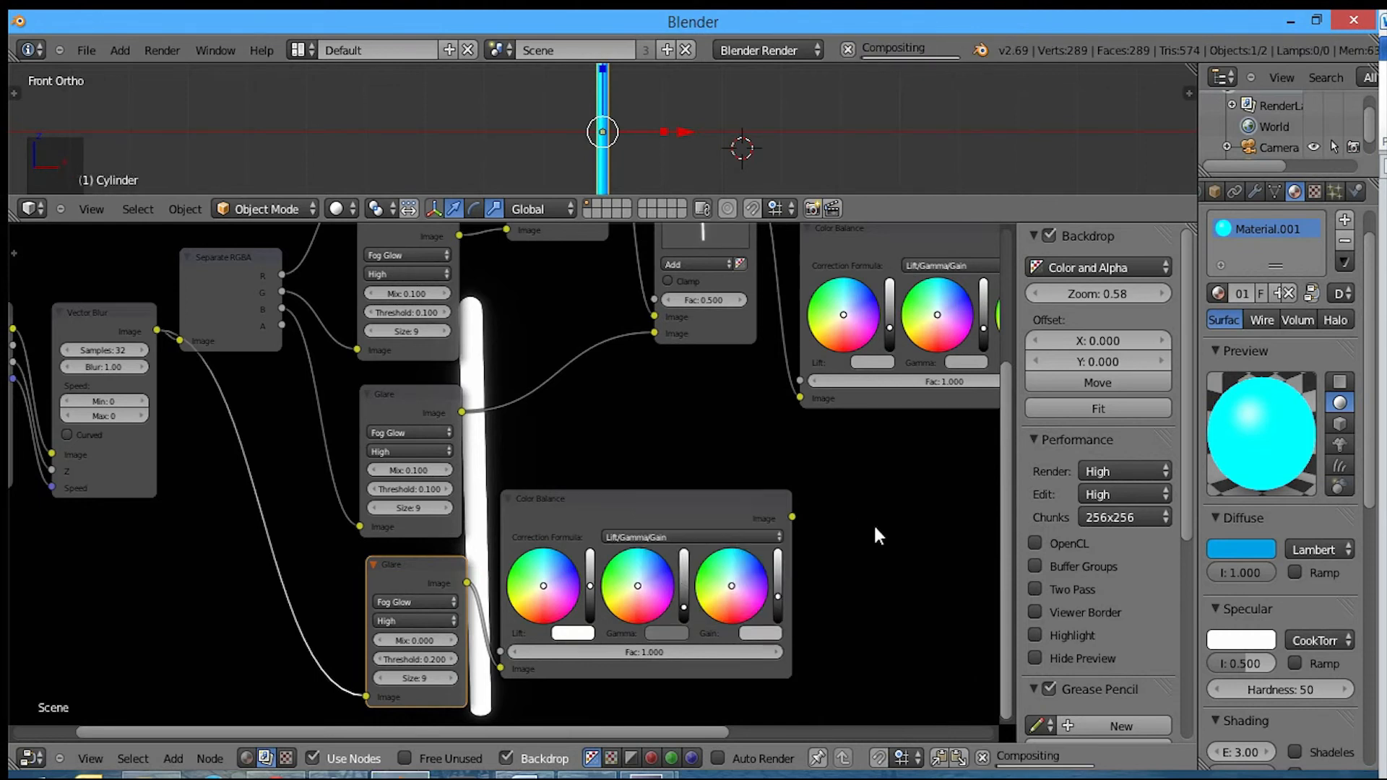
pyautogui.click(778, 585)
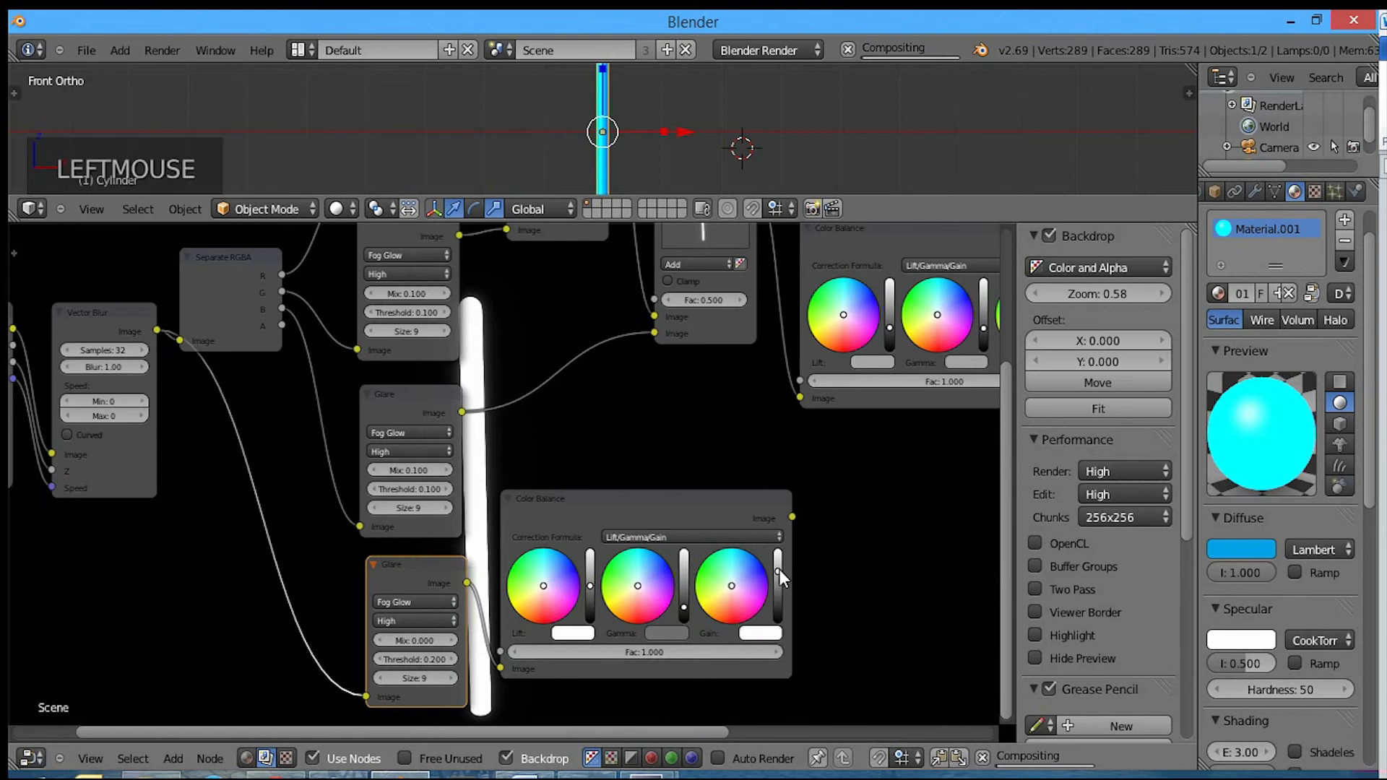
# Step: Move the Viewer node away and insert a copy of the second Add node on the link between the first Color Balance and the Viewer
pyautogui.moveTo(855, 526); pyautogui.dragTo(687, 597, button='middle')
pyautogui.scroll(-5, 755, 545)
pyautogui.moveTo(756, 544); pyautogui.dragTo(778, 544, button='middle')
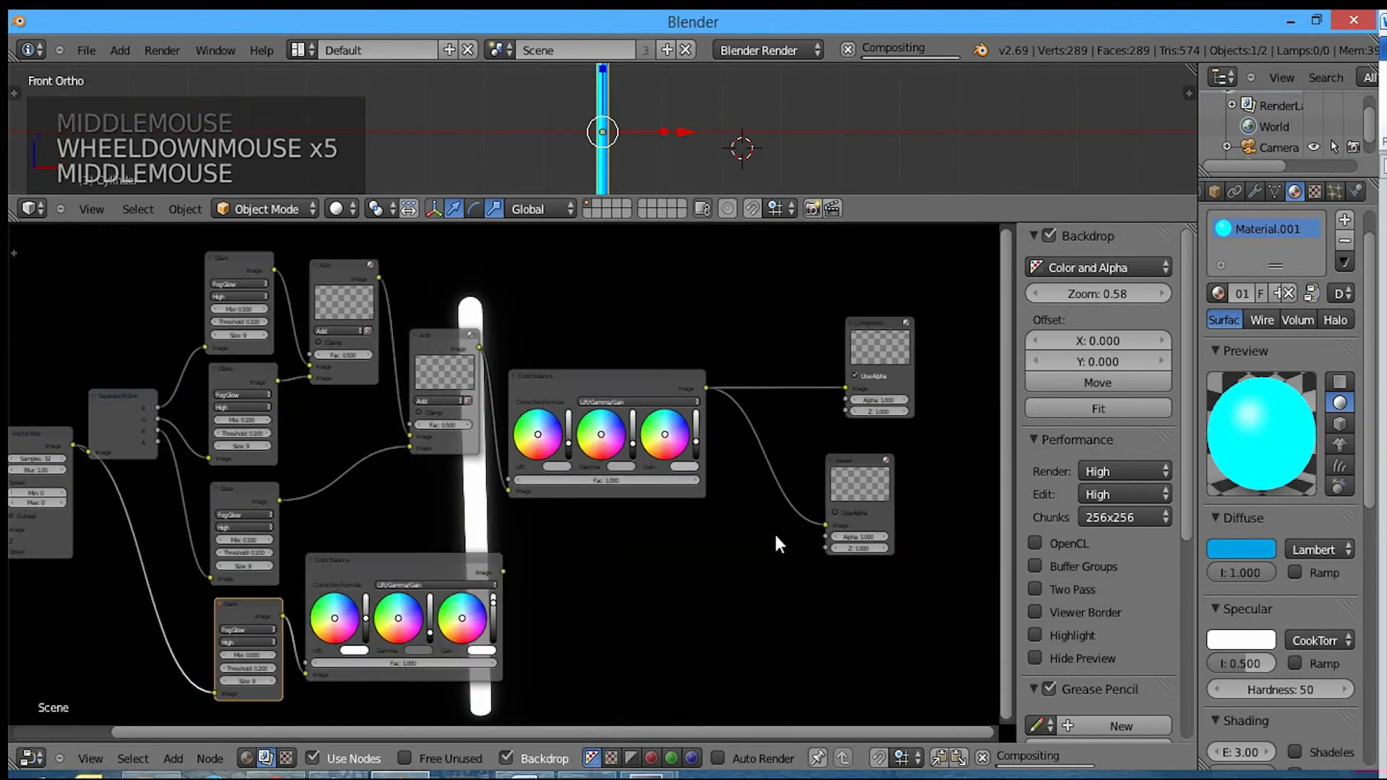
pyautogui.moveTo(868, 476); pyautogui.dragTo(927, 475)
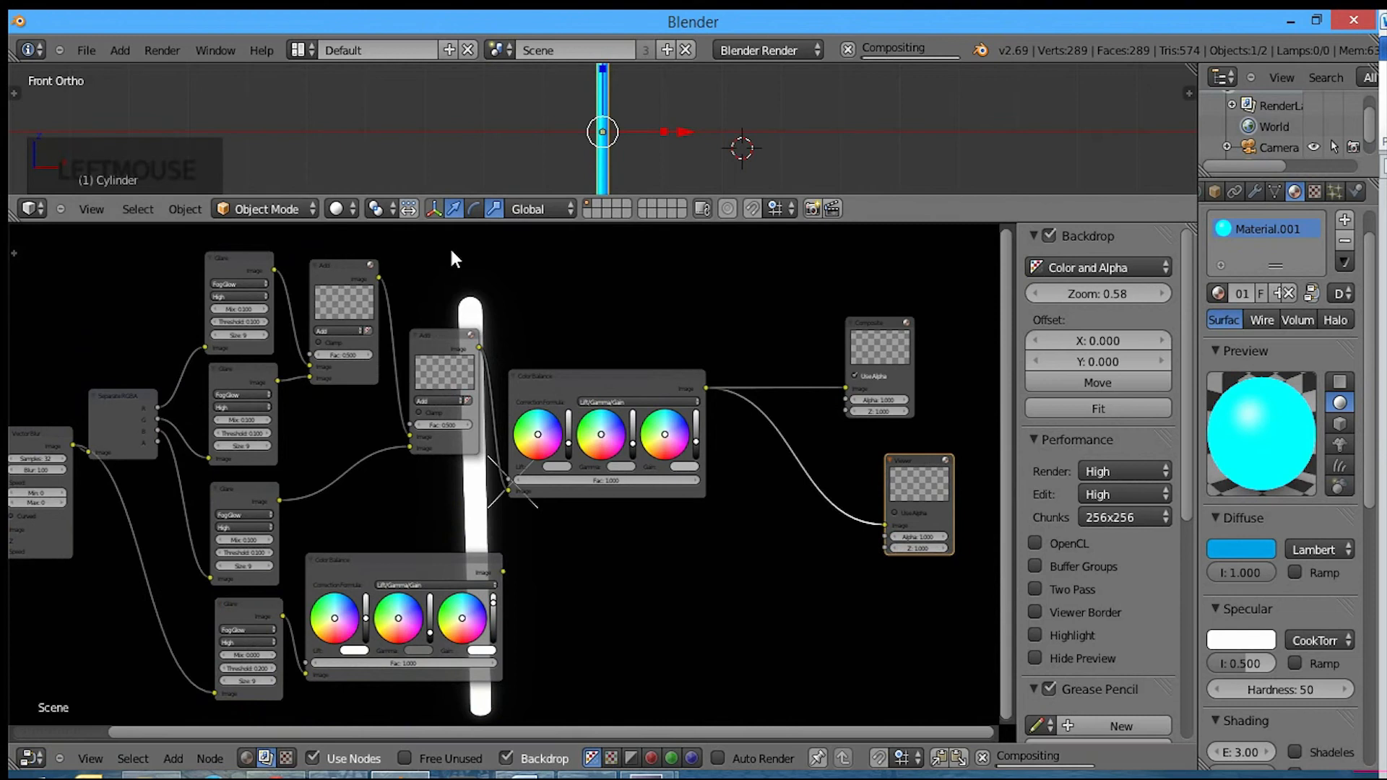
pyautogui.moveTo(687, 451); pyautogui.dragTo(695, 379, button='middle')
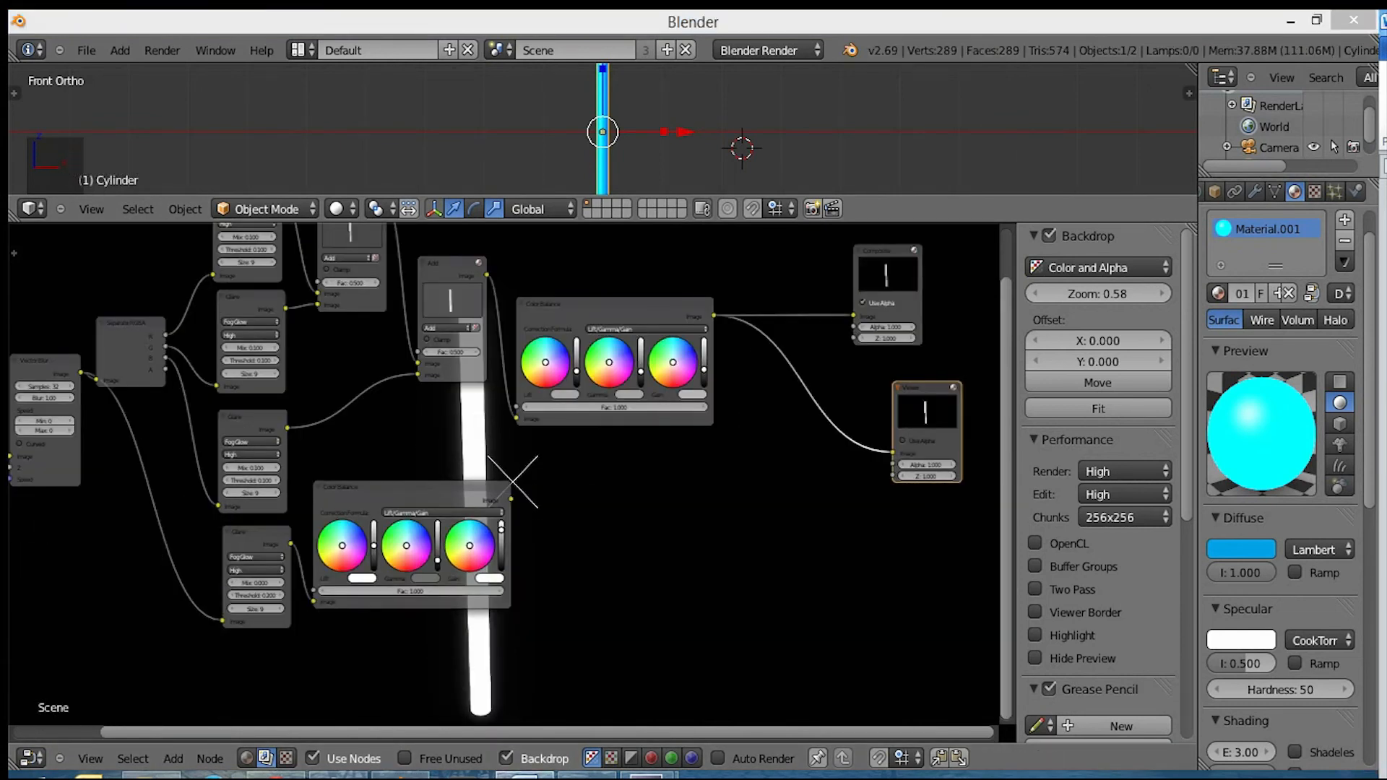
pyautogui.click(431, 277)
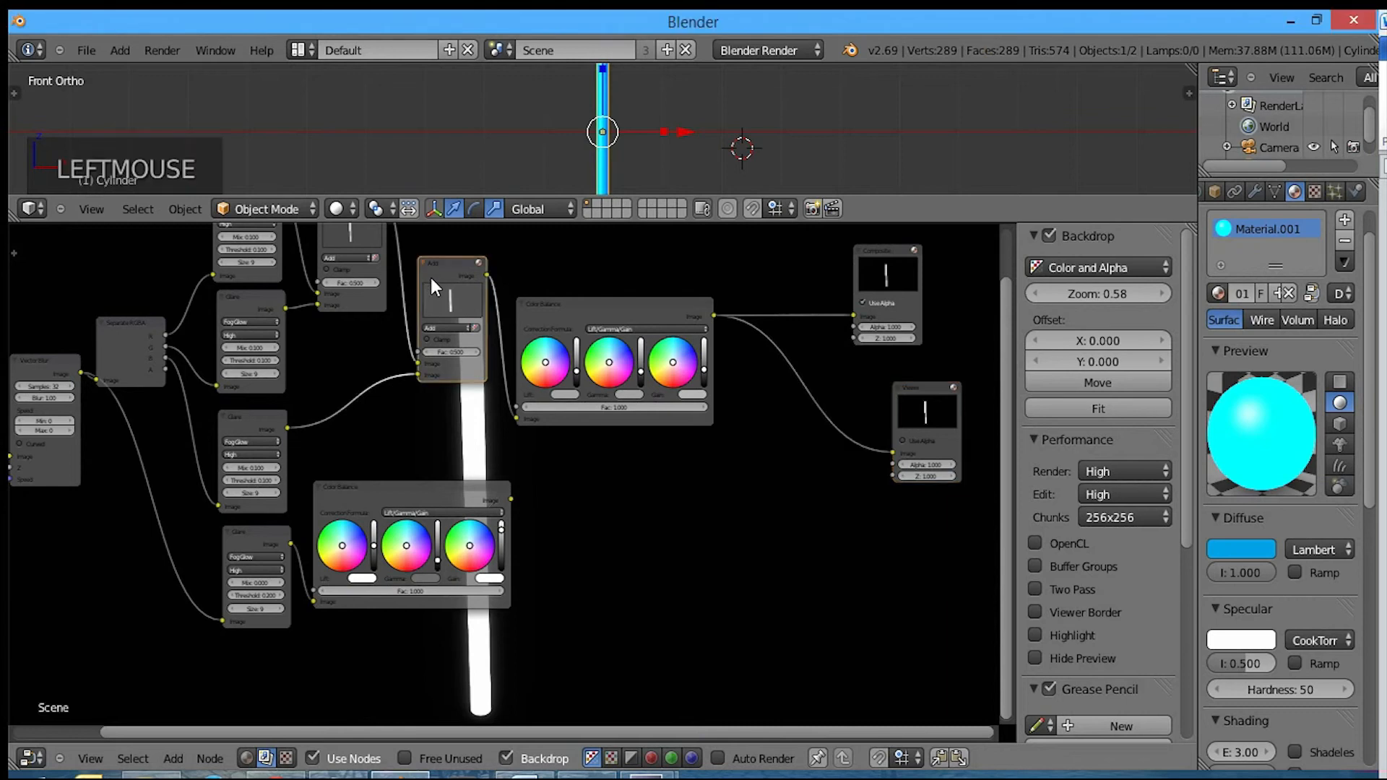
pyautogui.hotkey('shift', 'd')
pyautogui.click(788, 387)
# Step: Connect the second Color Balance output to the new Add node's lower image input and tidy the positions of both nodes
pyautogui.moveTo(510, 499); pyautogui.dragTo(777, 483)
pyautogui.moveTo(405, 496); pyautogui.dragTo(456, 496)
pyautogui.moveTo(847, 412); pyautogui.dragTo(770, 405)
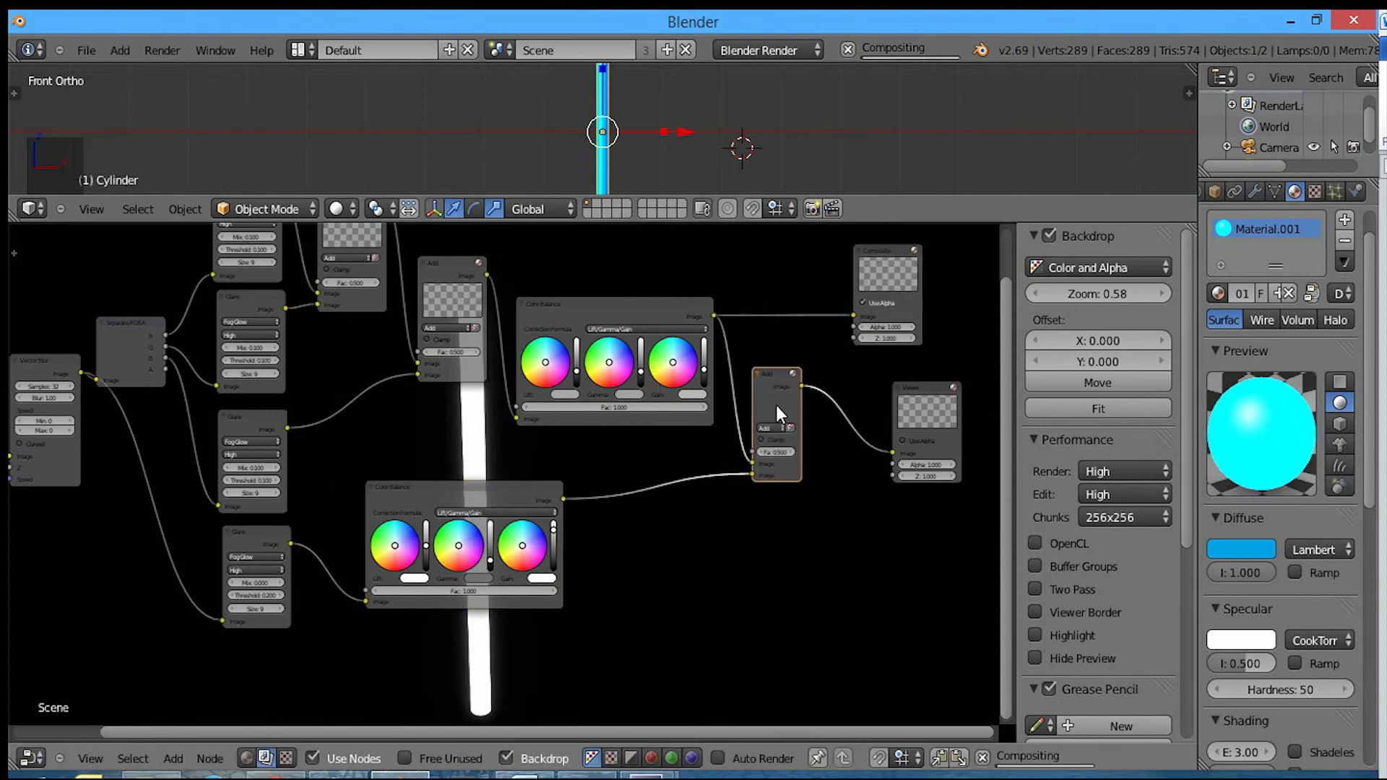
pyautogui.click(789, 428)
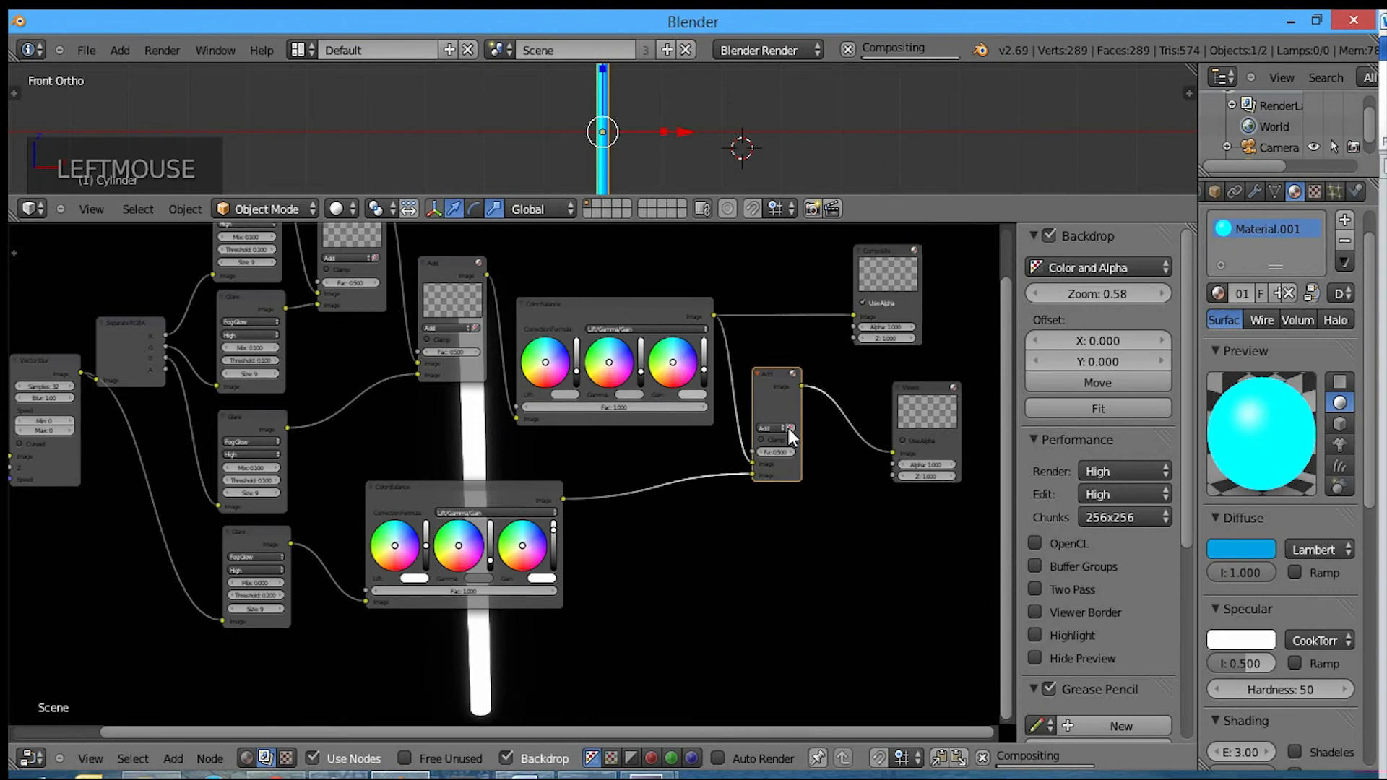
# Step: Change the blend mode of the Add node that joins both Color Balance nodes to Mix
pyautogui.click(790, 428)
pyautogui.scroll(4, 821, 456)
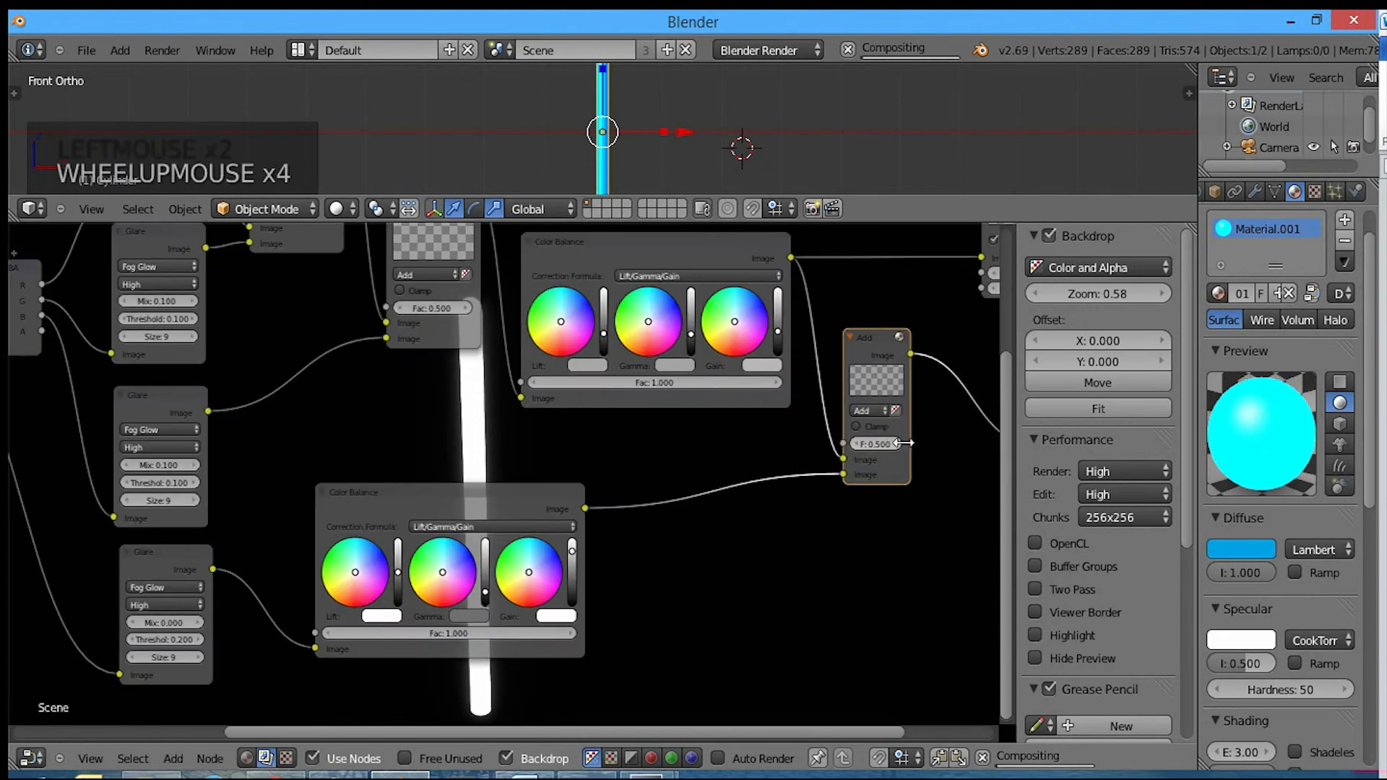
pyautogui.moveTo(820, 456); pyautogui.dragTo(609, 483, button='middle')
pyautogui.scroll(8, 609, 483)
pyautogui.click(642, 437)
pyautogui.click(614, 408)
pyautogui.scroll(-4, 693, 498)
pyautogui.scroll(-5, 694, 498)
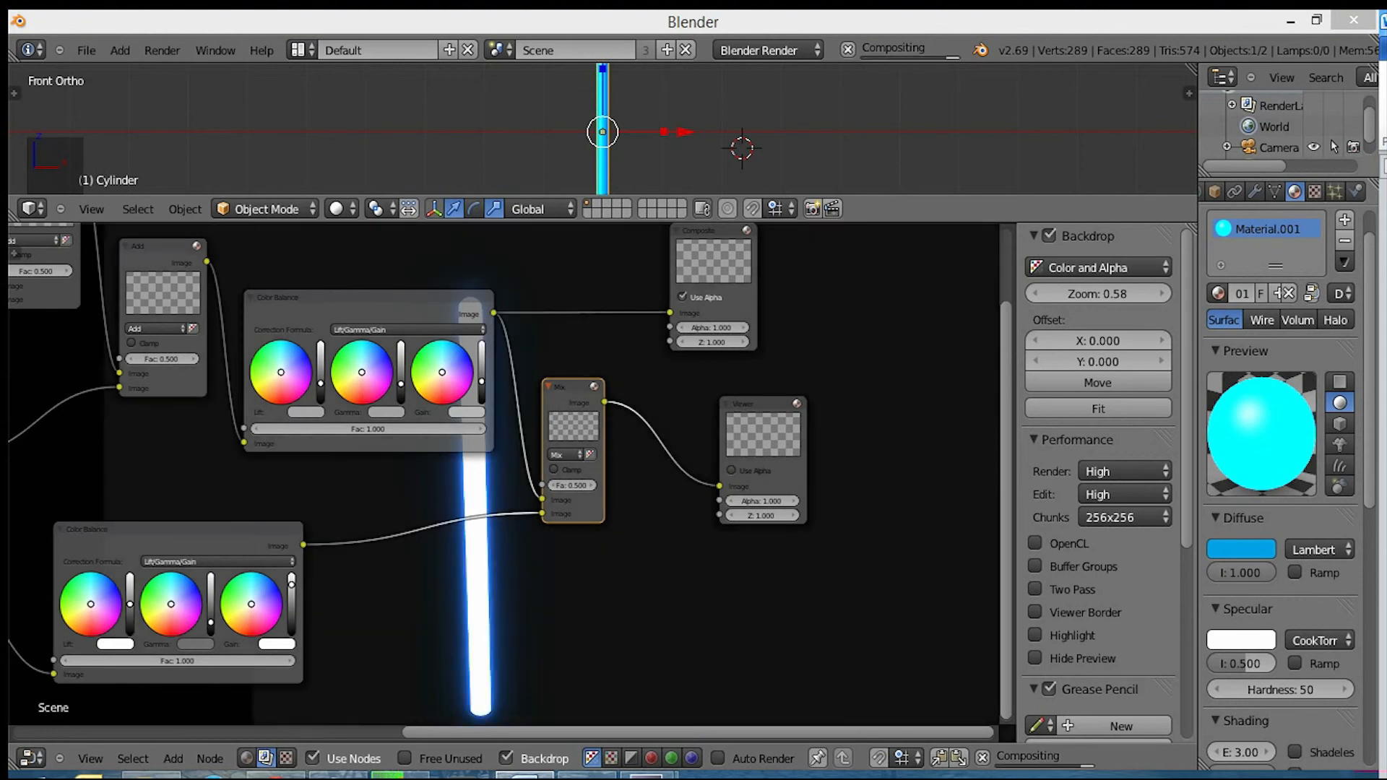
pyautogui.moveTo(506, 606); pyautogui.dragTo(446, 597, button='middle')
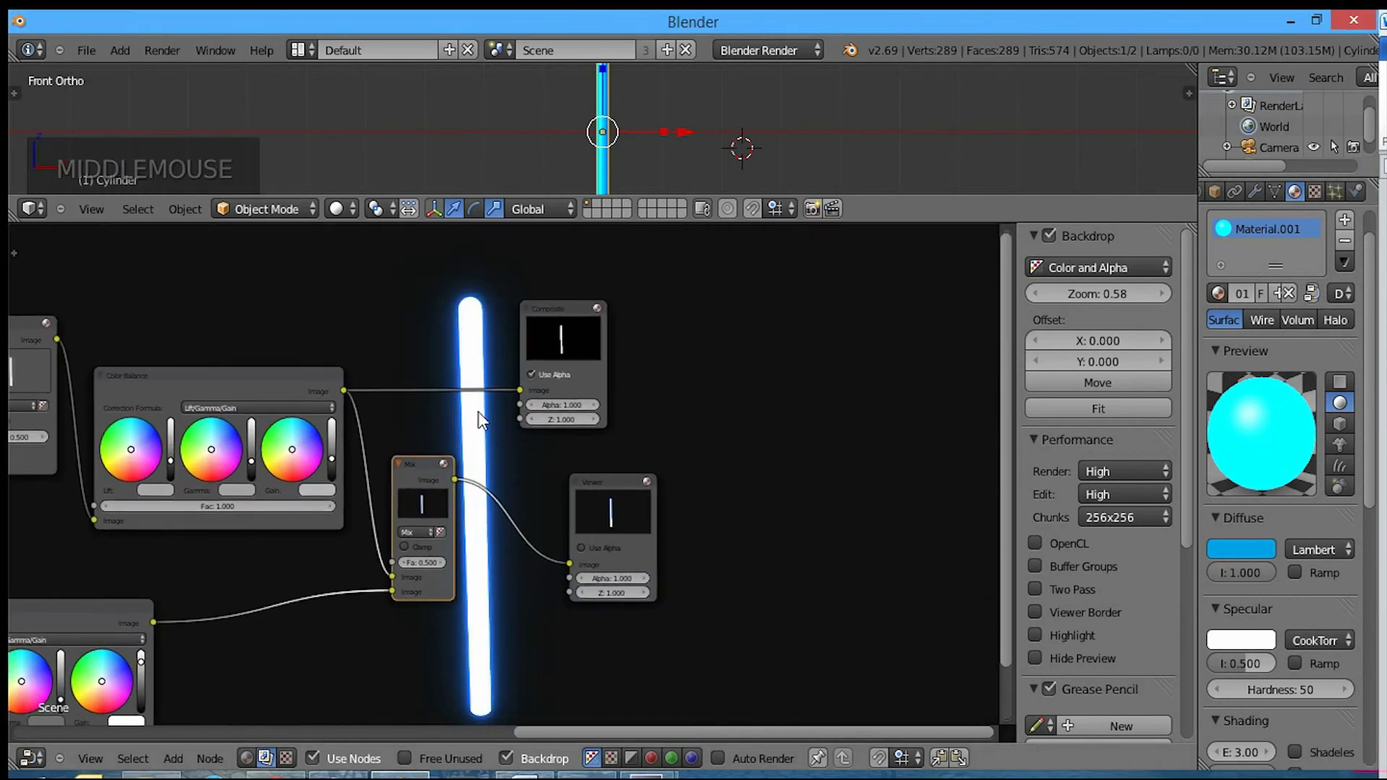
pyautogui.moveTo(370, 556); pyautogui.dragTo(455, 570, button='middle')
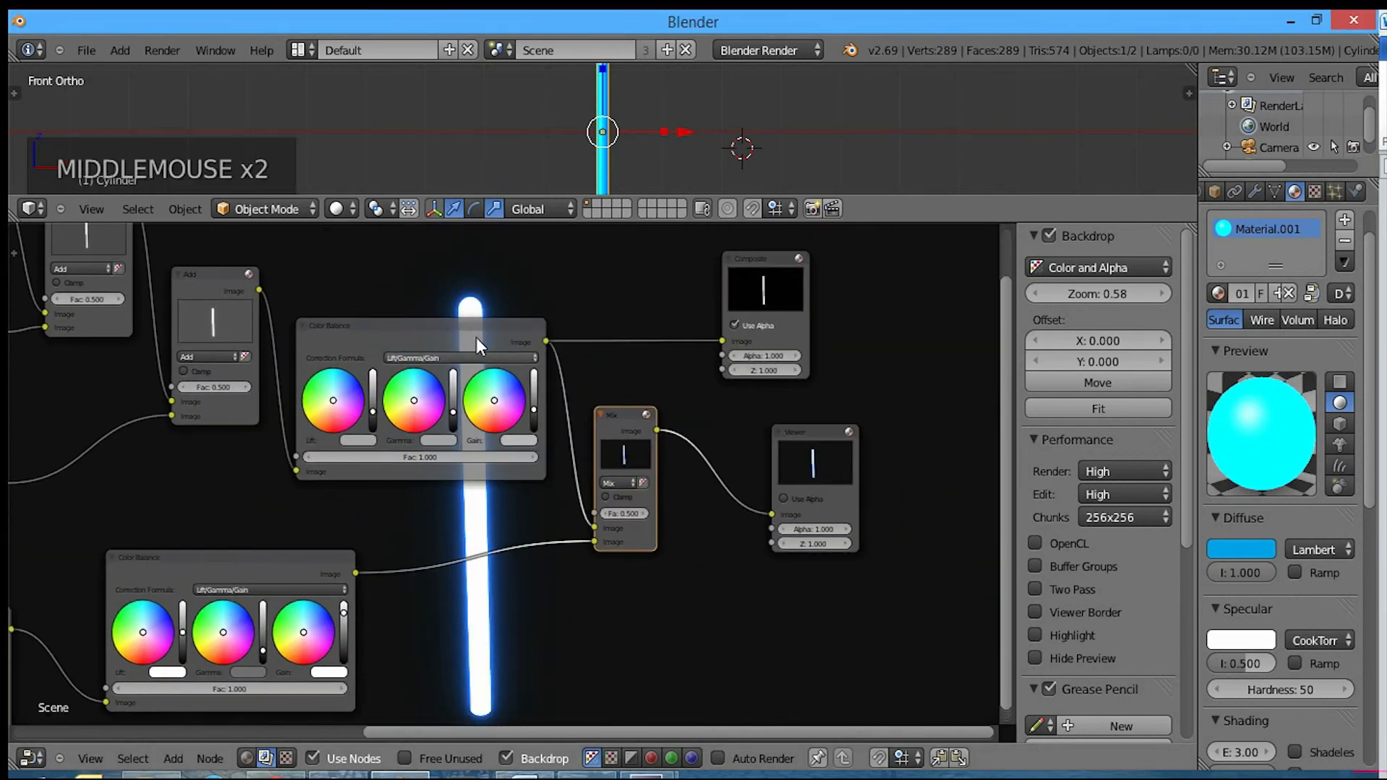
# Step: Adjust the gain brightness of the lower Color Balance node, first reducing it slightly and finally raising it to the maximum
pyautogui.click(344, 617)
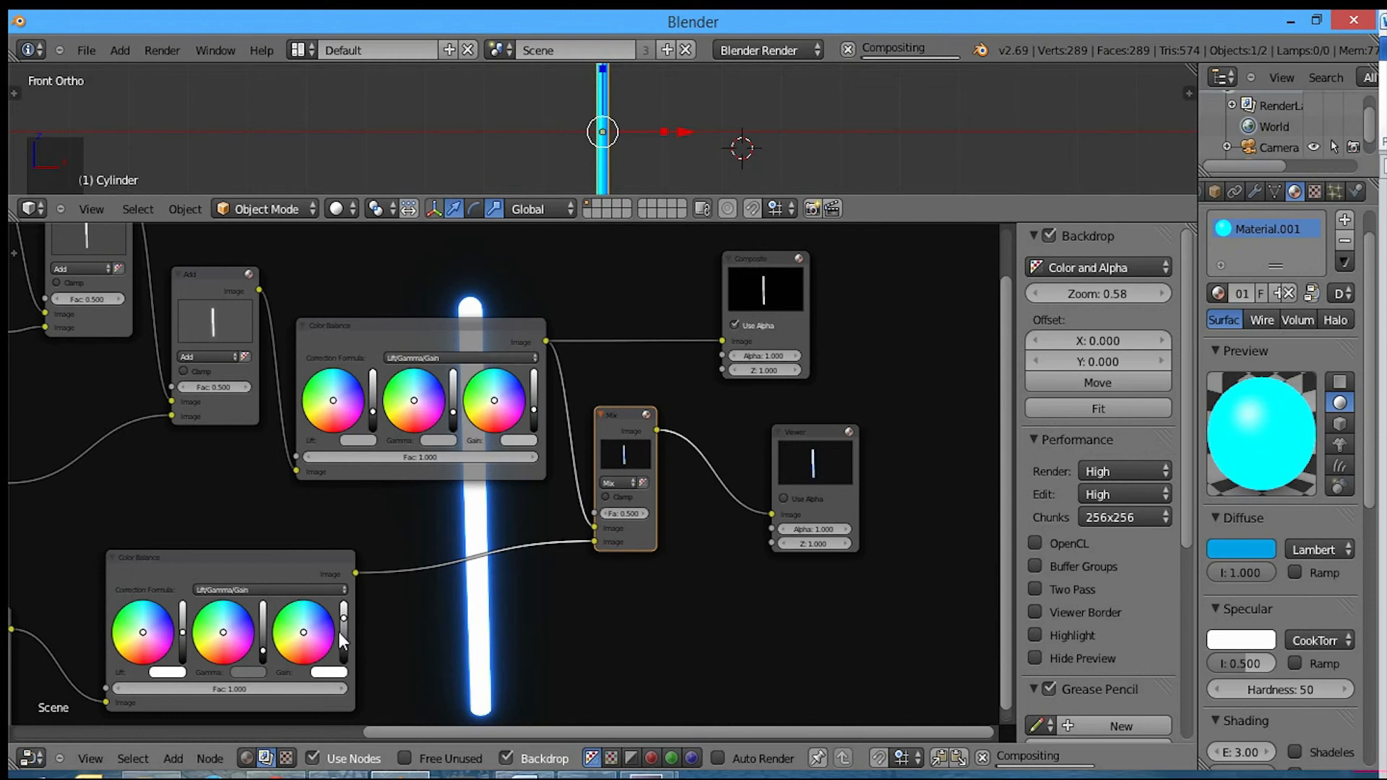
pyautogui.moveTo(534, 482); pyautogui.dragTo(371, 543, button='middle')
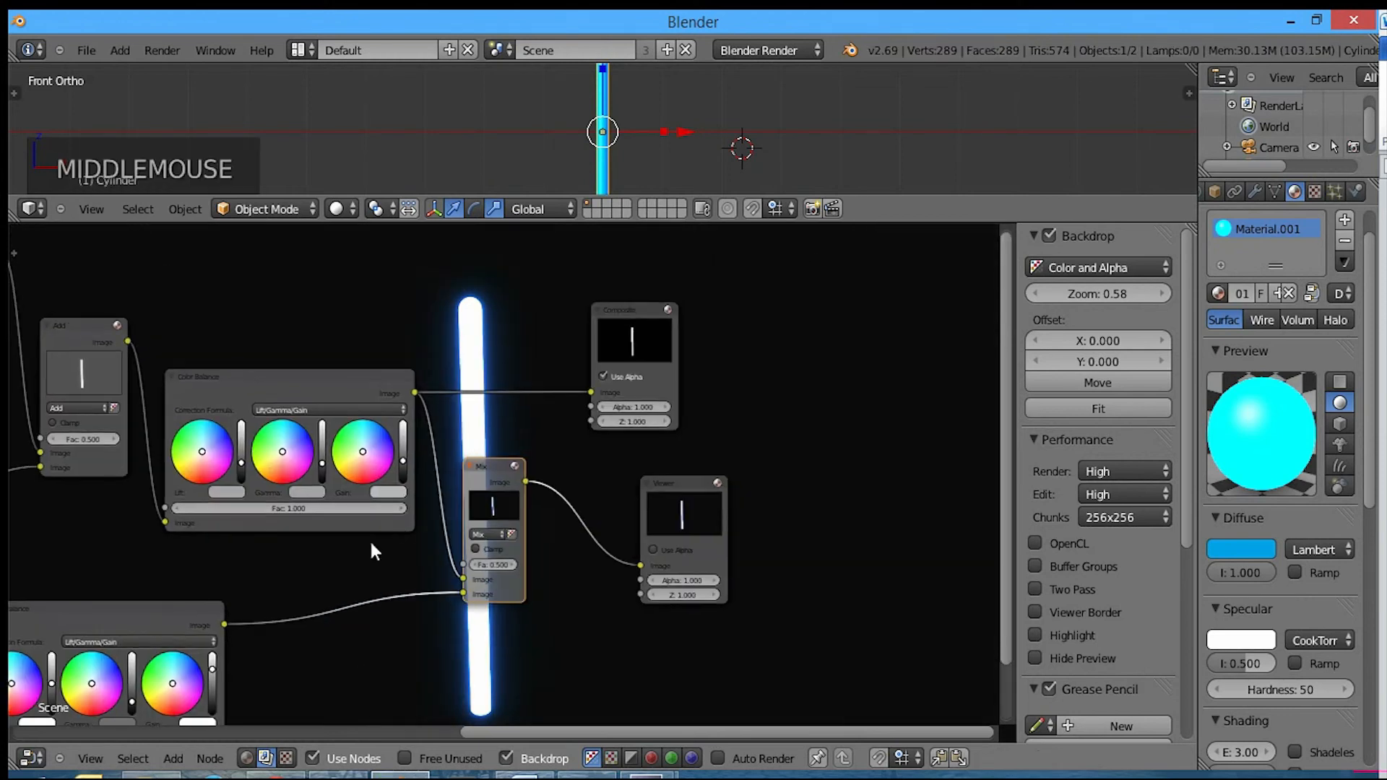
pyautogui.click(212, 655)
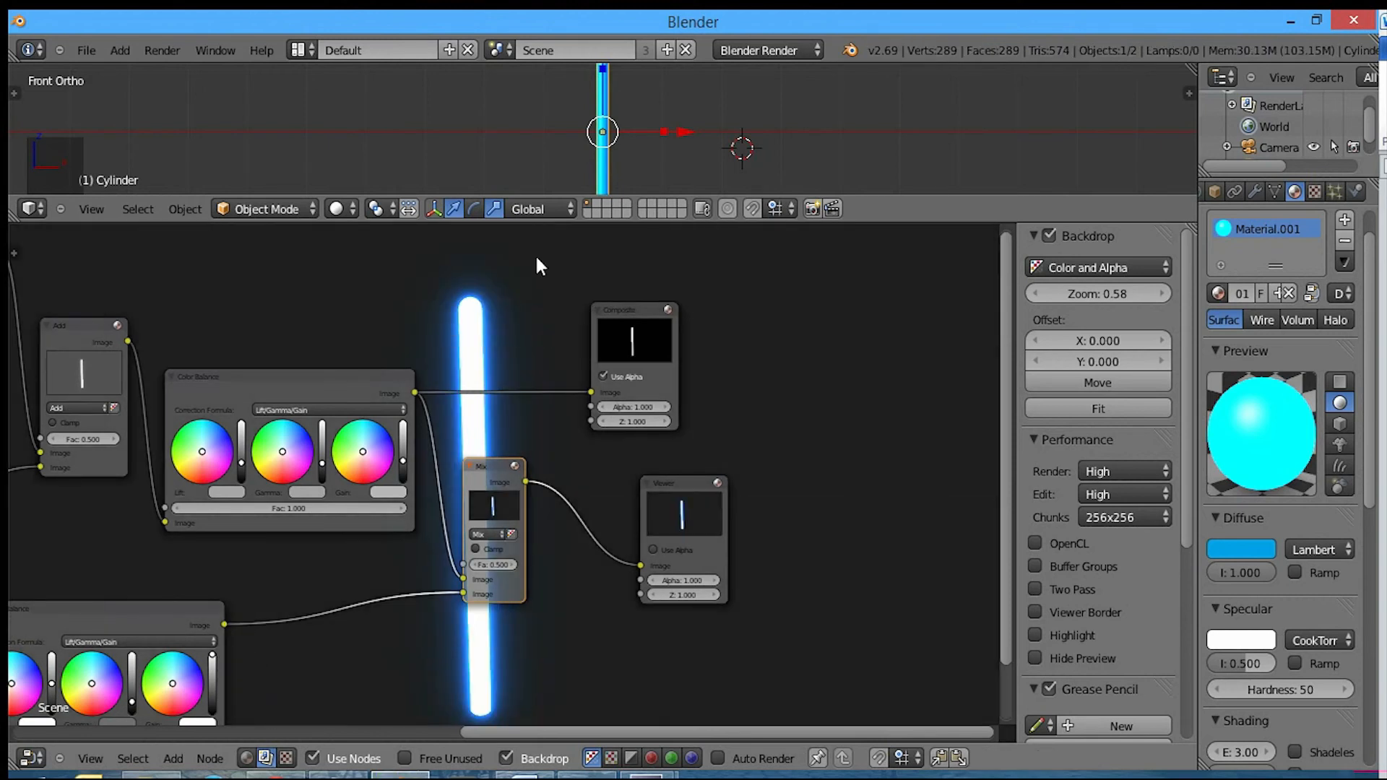
pyautogui.moveTo(336, 451); pyautogui.dragTo(358, 473, button='middle')
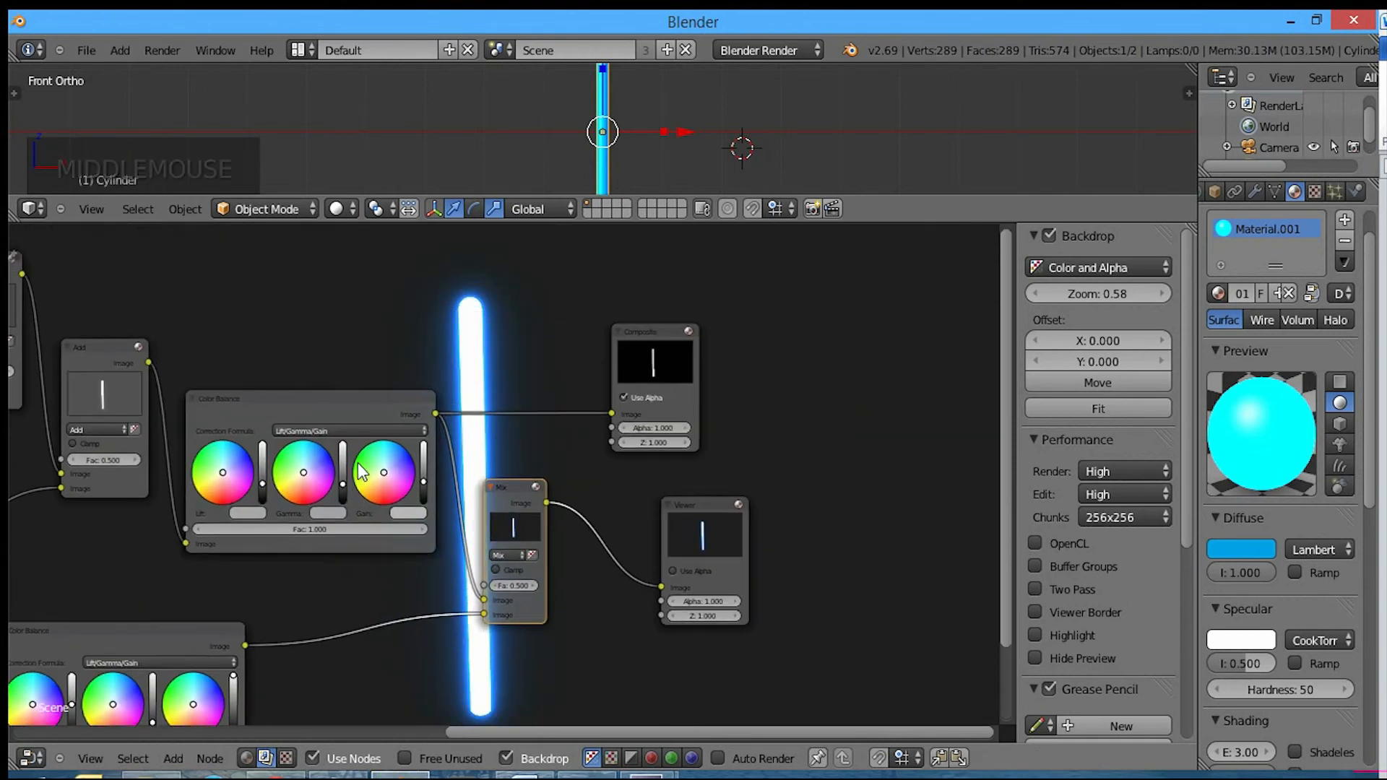
# Step: Try slightly darker, white and near-black gain brightness on the upper Color Balance node
pyautogui.scroll(4, 358, 473)
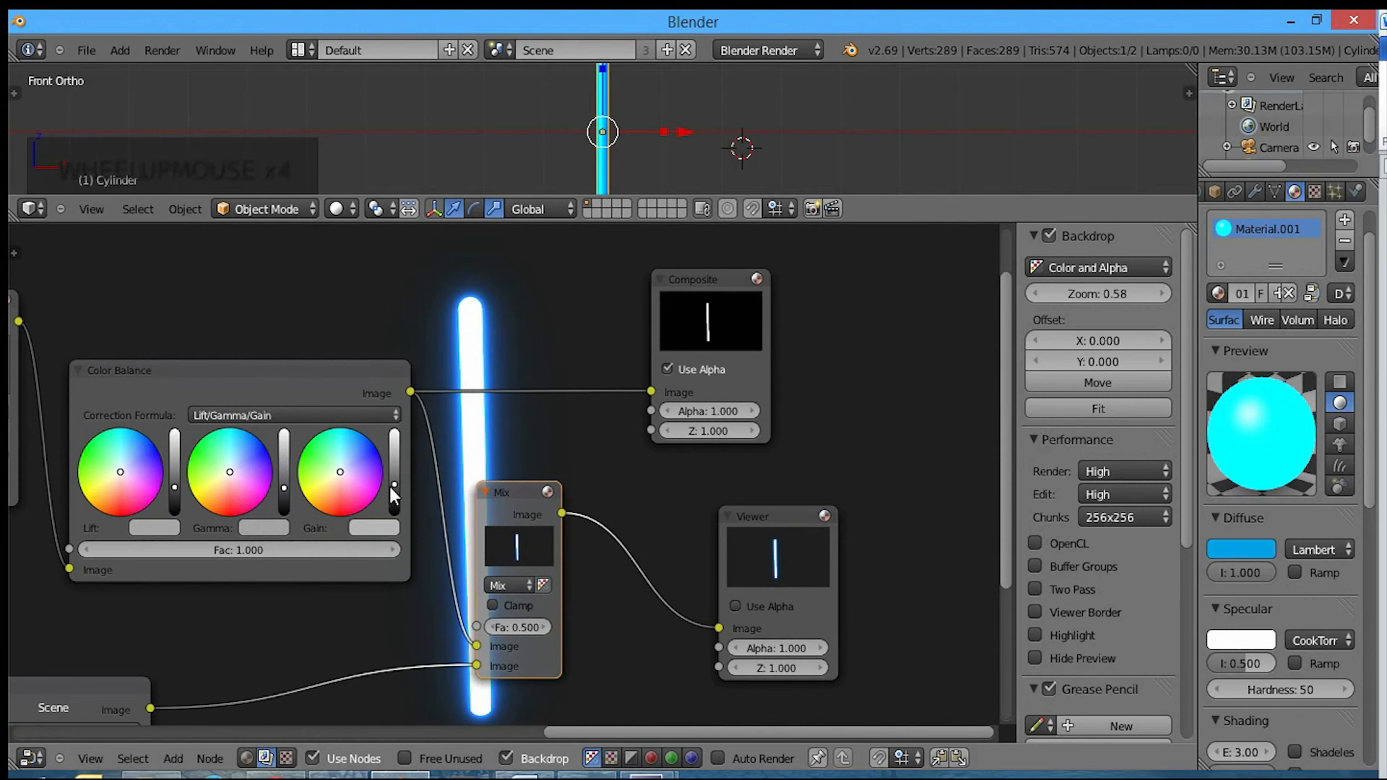
pyautogui.click(393, 489)
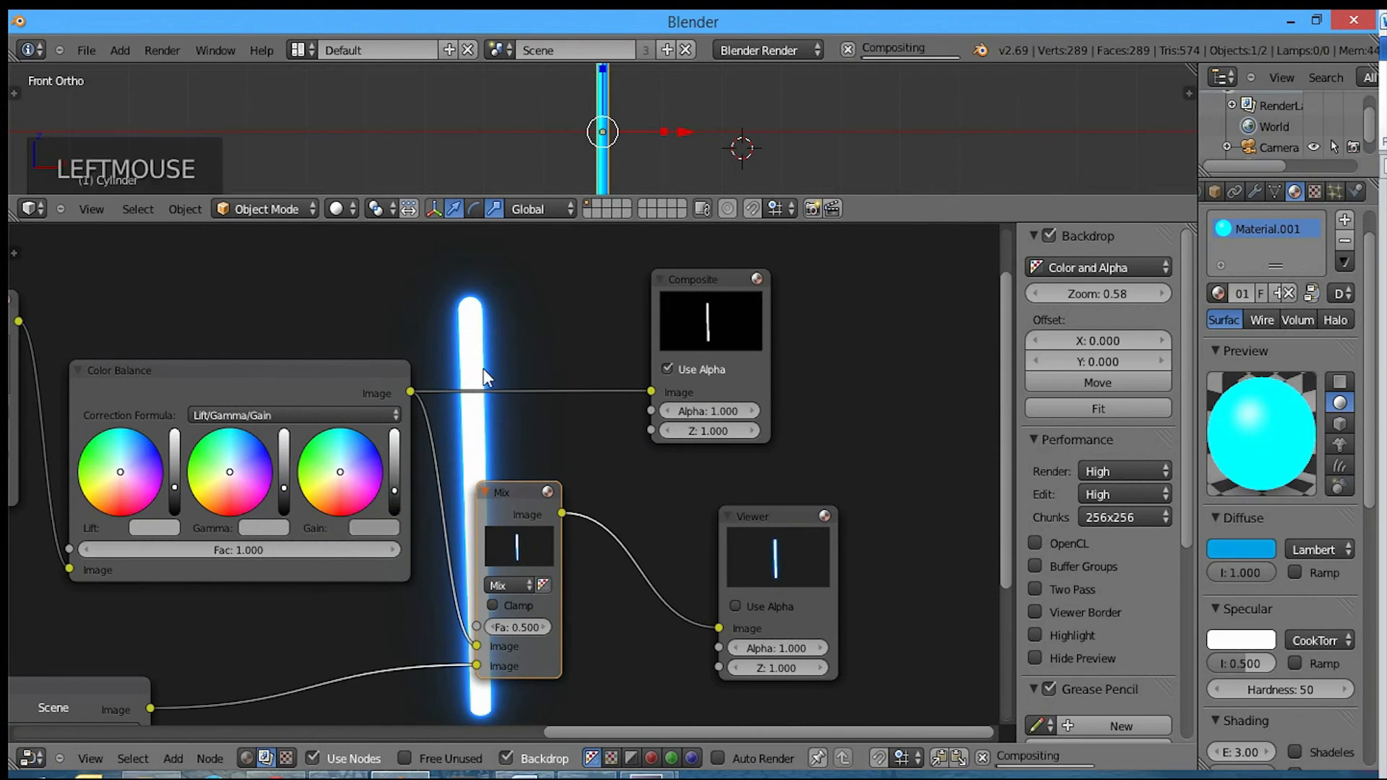
pyautogui.click(395, 464)
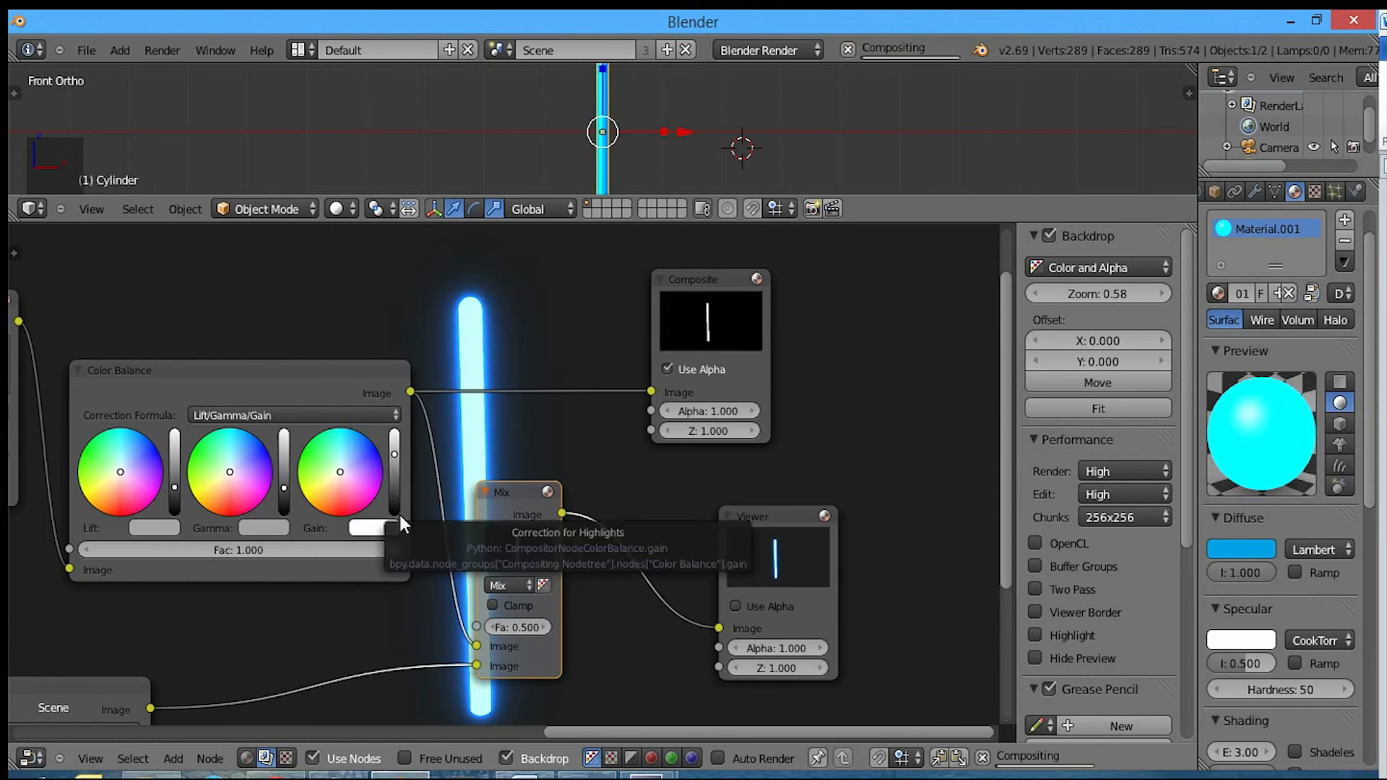
pyautogui.moveTo(397, 511); pyautogui.dragTo(361, 638, button='middle')
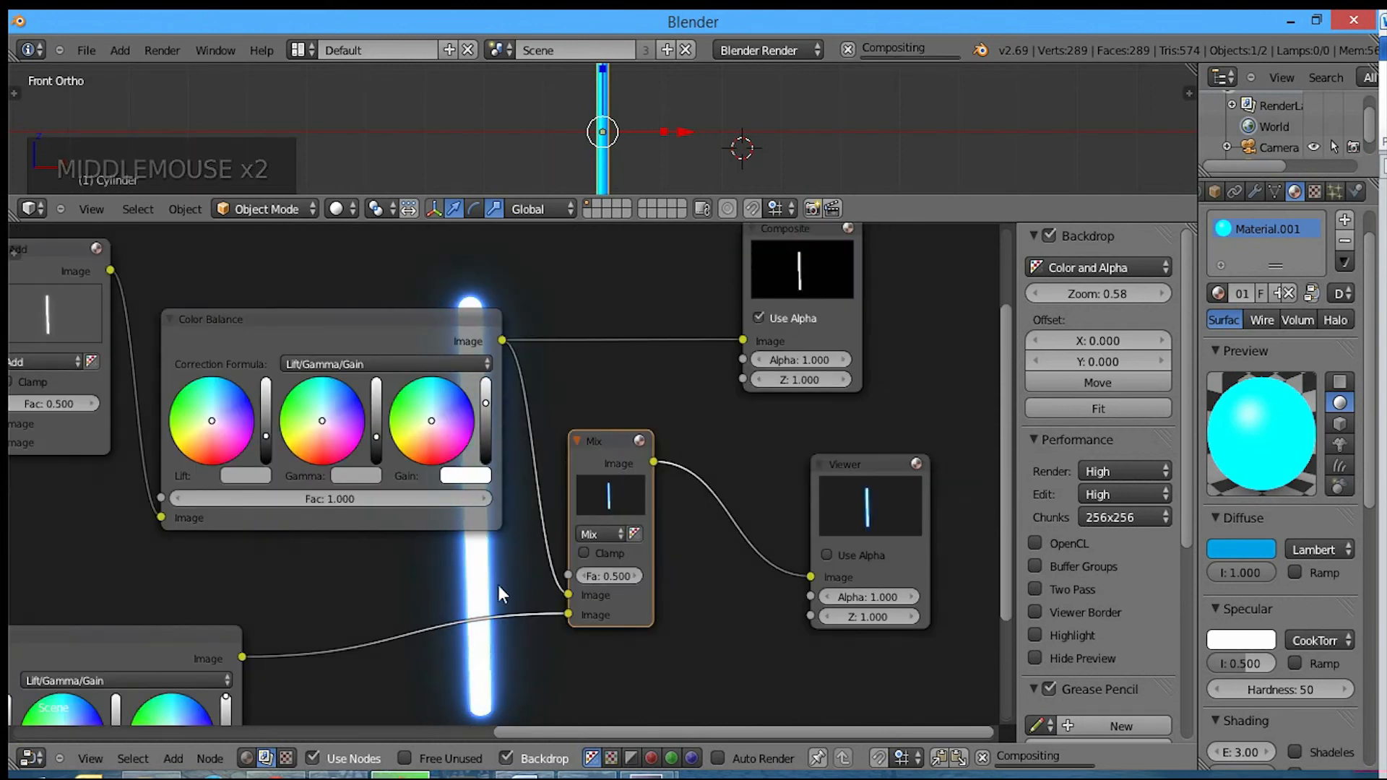
pyautogui.moveTo(497, 584); pyautogui.dragTo(363, 613, button='middle')
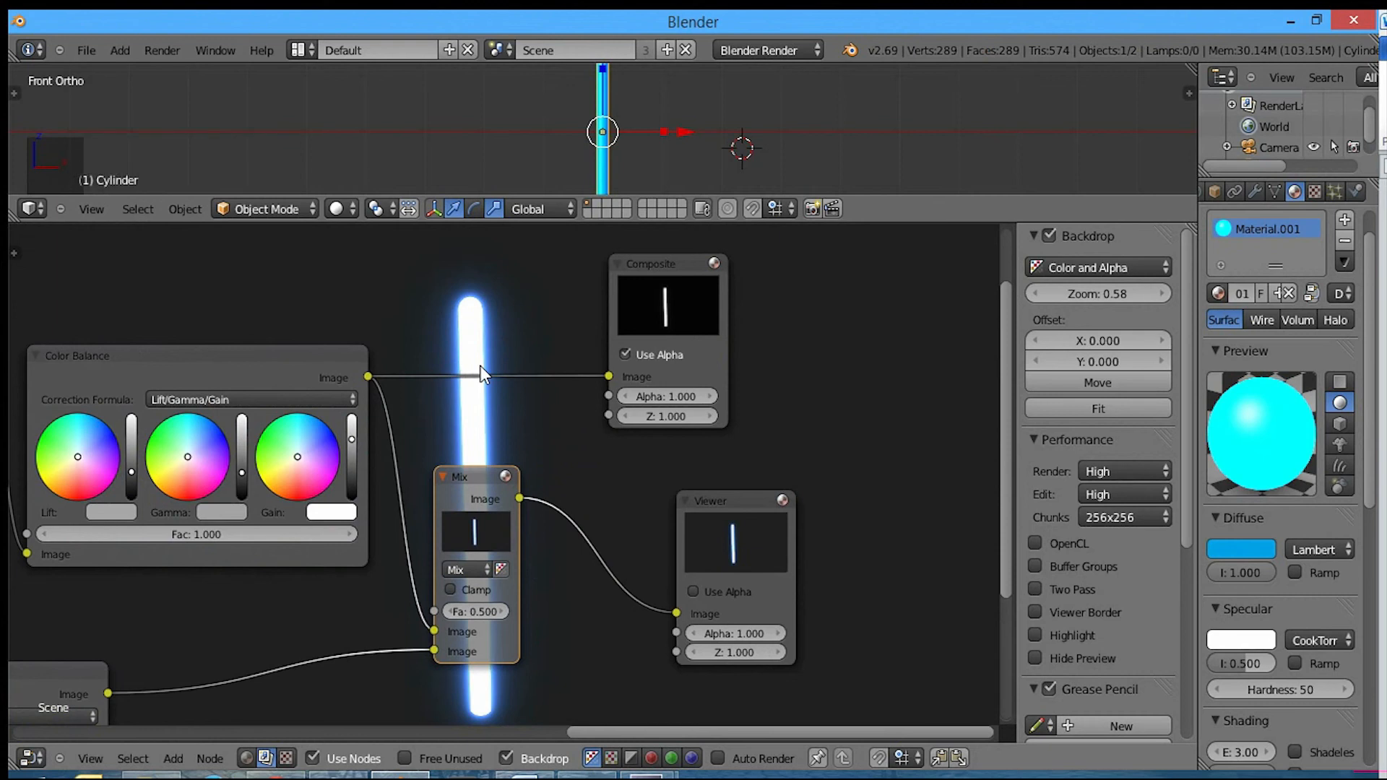
pyautogui.click(350, 497)
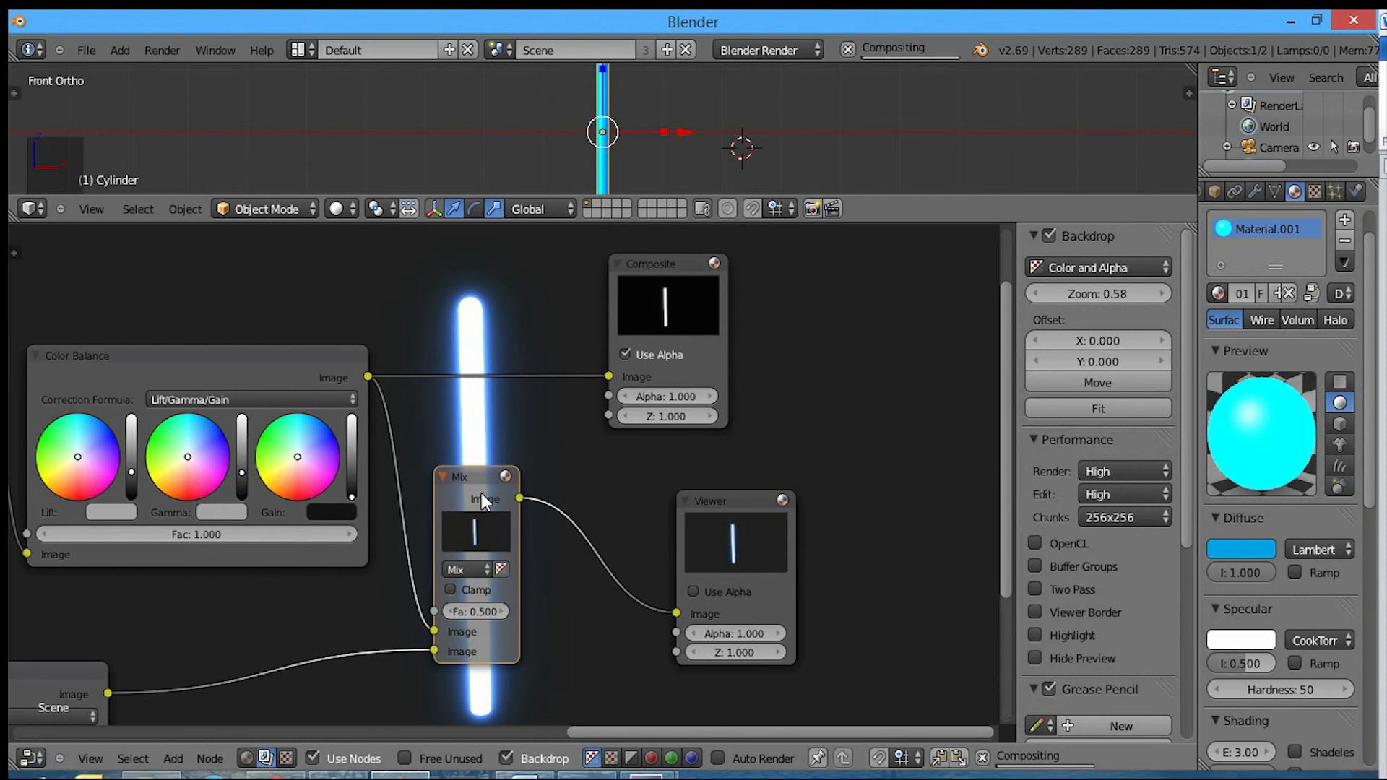
# Step: Set the gain of the upper Color Balance node to a mid grey
pyautogui.click(352, 478)
pyautogui.click(348, 468)
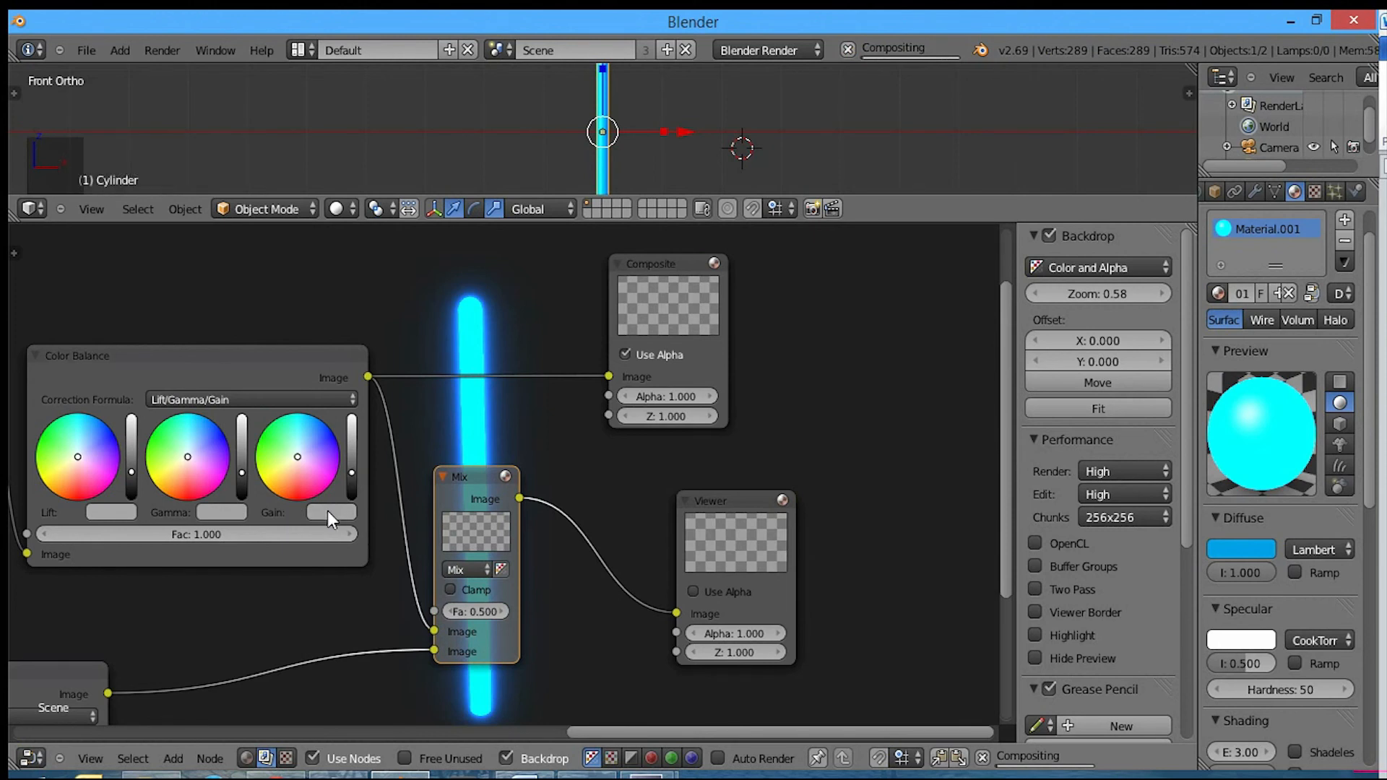
pyautogui.moveTo(504, 457); pyautogui.dragTo(570, 486, button='middle')
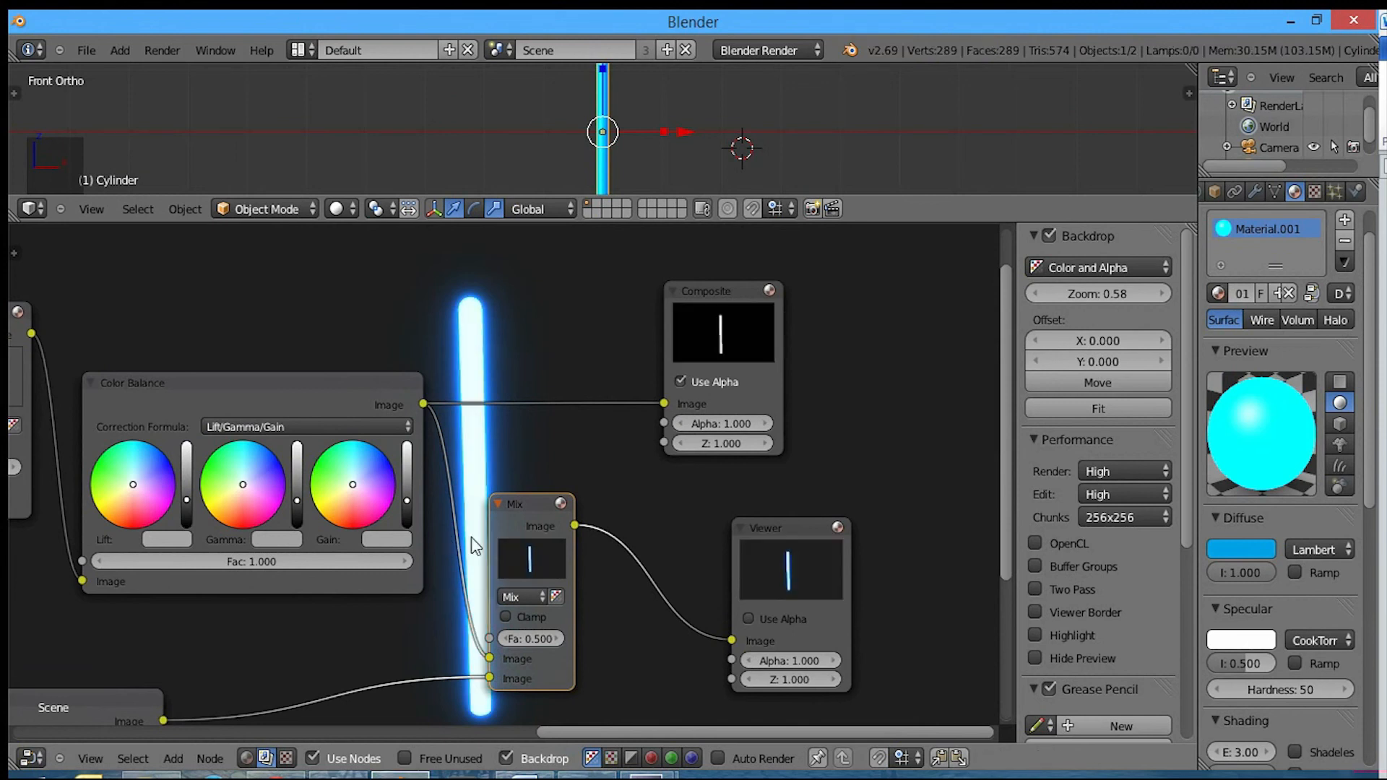
# Step: Connect the Mix node's output to the Composite node's image input and shift the Composite node slightly away
pyautogui.scroll(-1, 586, 494)
pyautogui.scroll(-6, 586, 494)
pyautogui.moveTo(607, 506); pyautogui.dragTo(777, 477, button='middle')
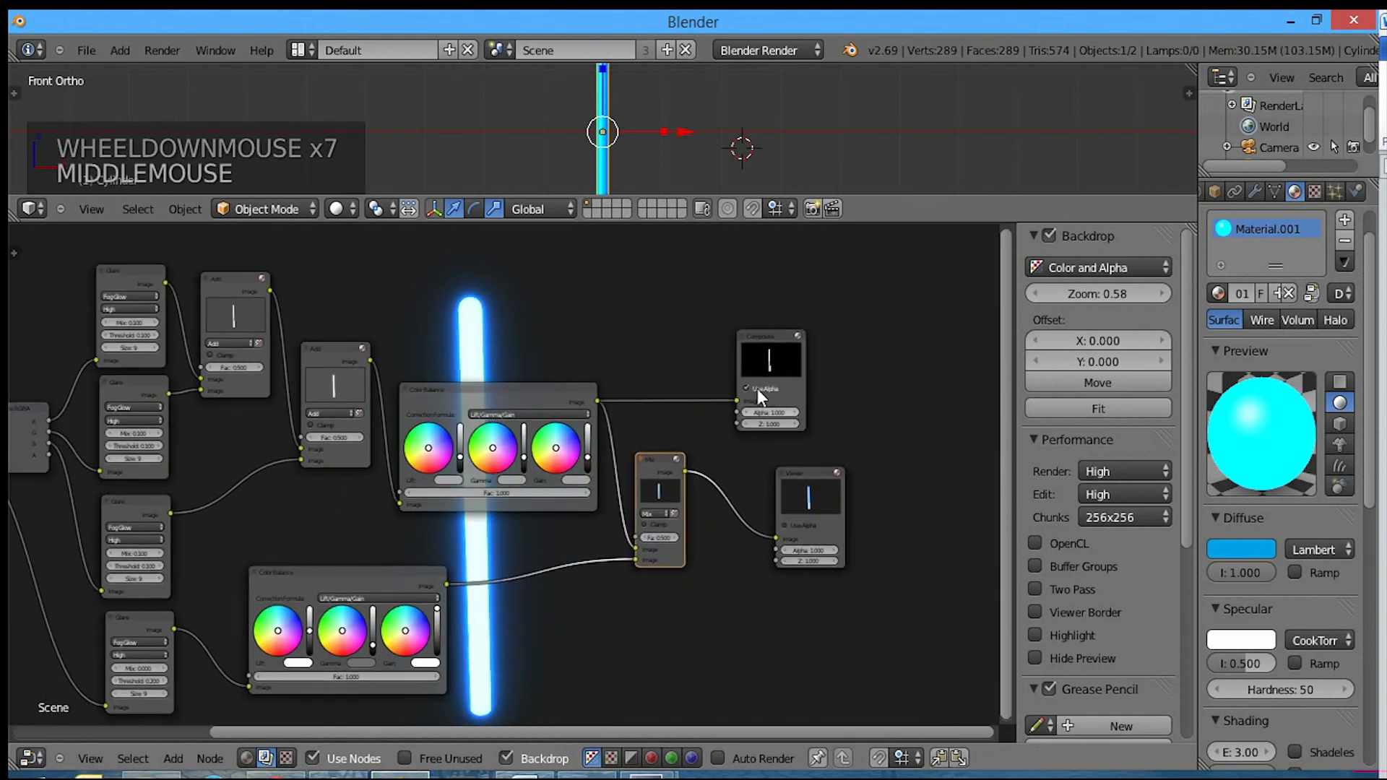
pyautogui.moveTo(685, 470); pyautogui.dragTo(736, 400)
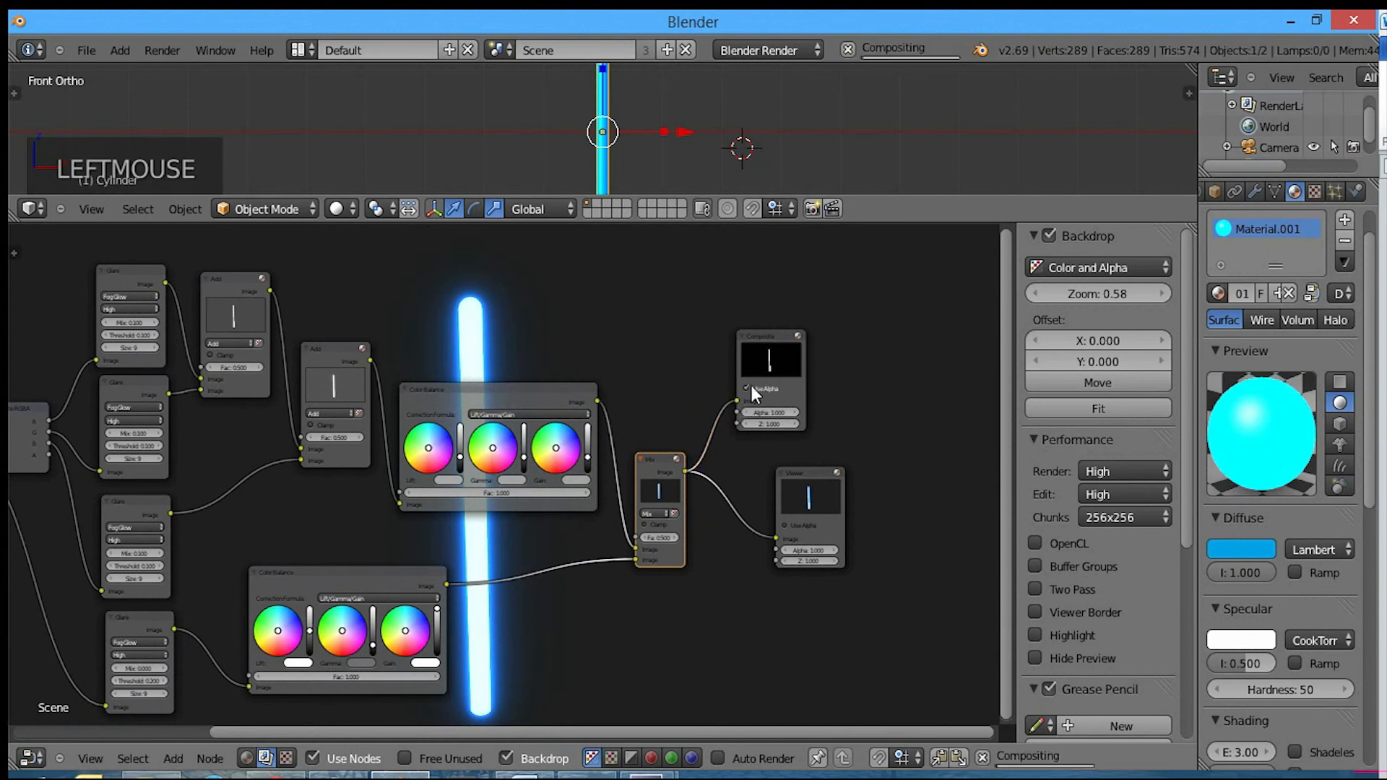
pyautogui.click(782, 350)
pyautogui.moveTo(783, 350); pyautogui.dragTo(802, 360)
pyautogui.scroll(-4, 729, 166)
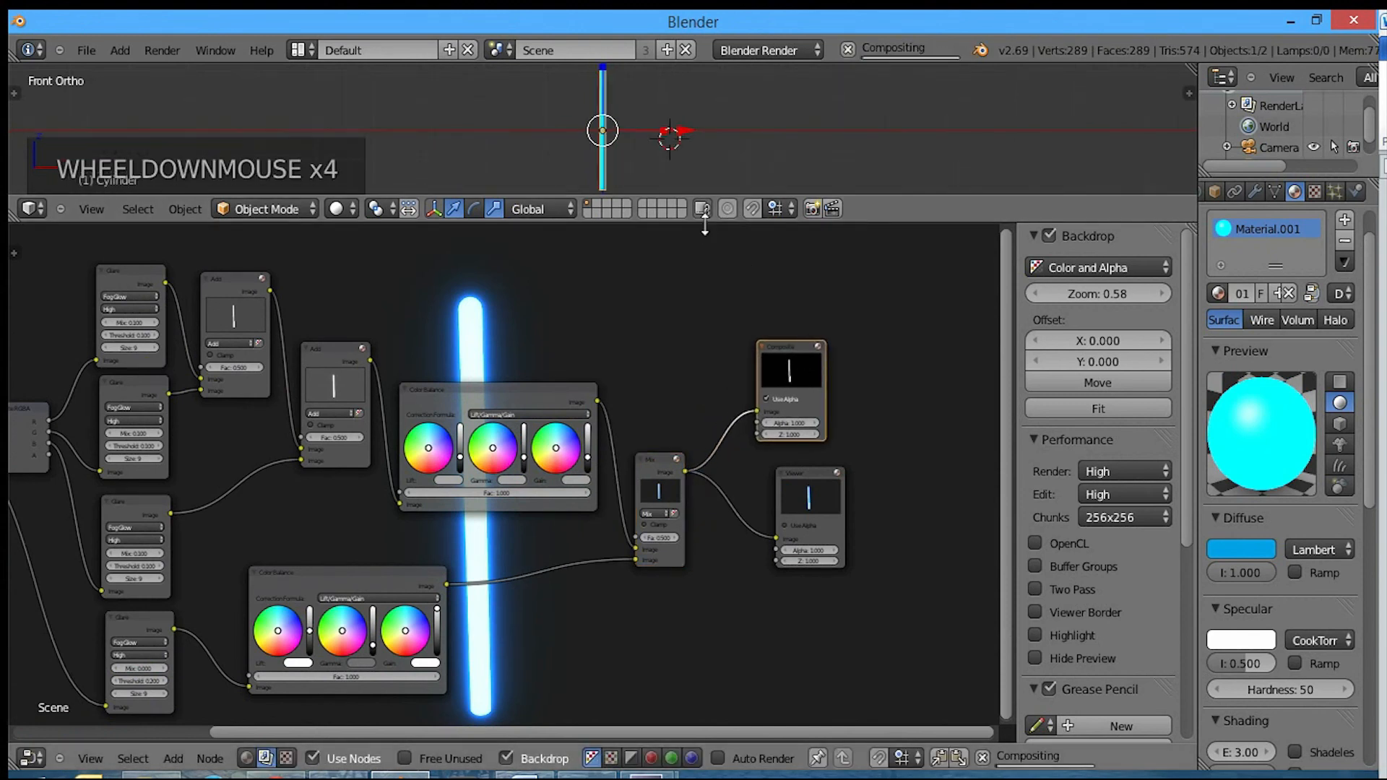
# Step: Enlarge the 3D view area and switch it to the top view around the rod
pyautogui.moveTo(705, 222); pyautogui.dragTo(700, 338)
pyautogui.press('KP_7')
pyautogui.scroll(4, 656, 217)
pyautogui.keyDown('shift'); pyautogui.moveTo(651, 209); pyautogui.dragTo(600, 352, button='middle'); pyautogui.keyUp('shift')
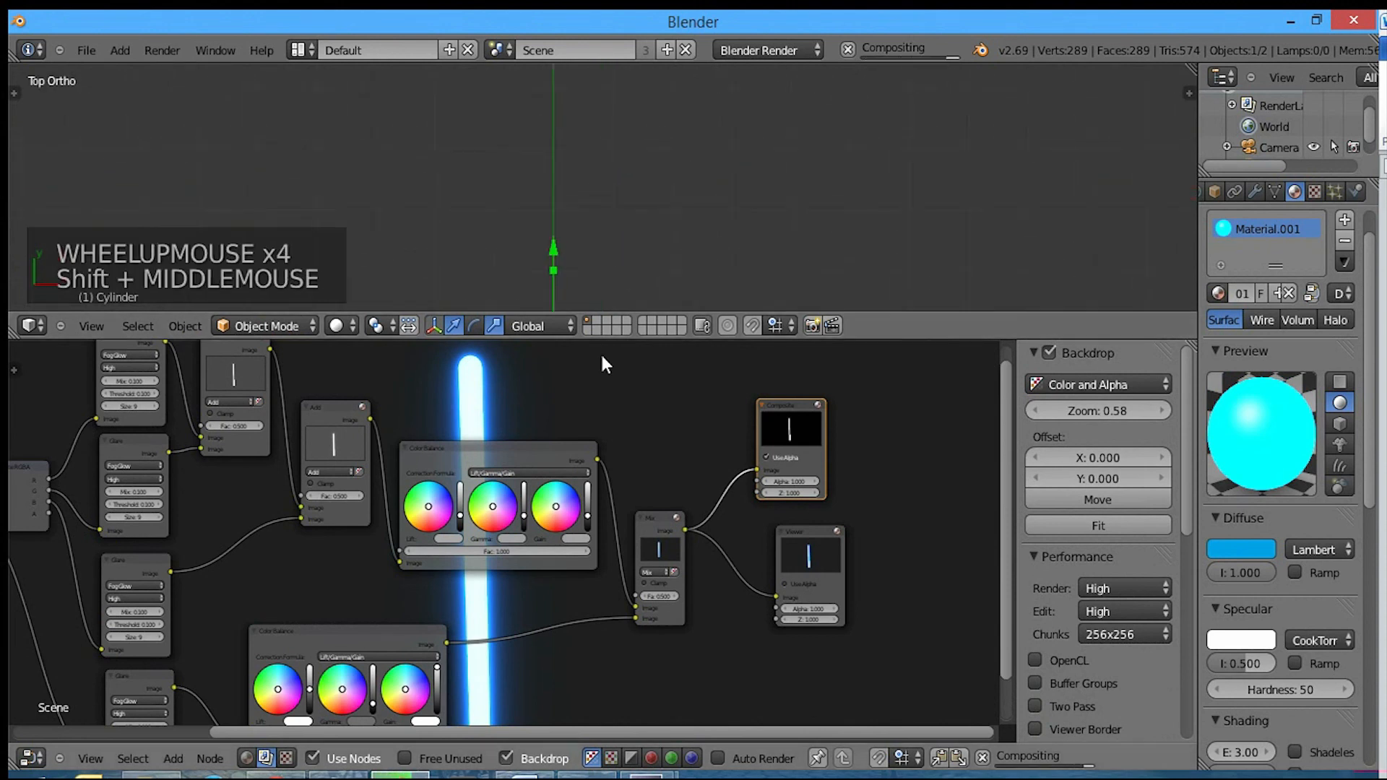
pyautogui.hotkey('shift', 'd')
pyautogui.hotkey('shift', 'd')
pyautogui.rightClick(700, 354)
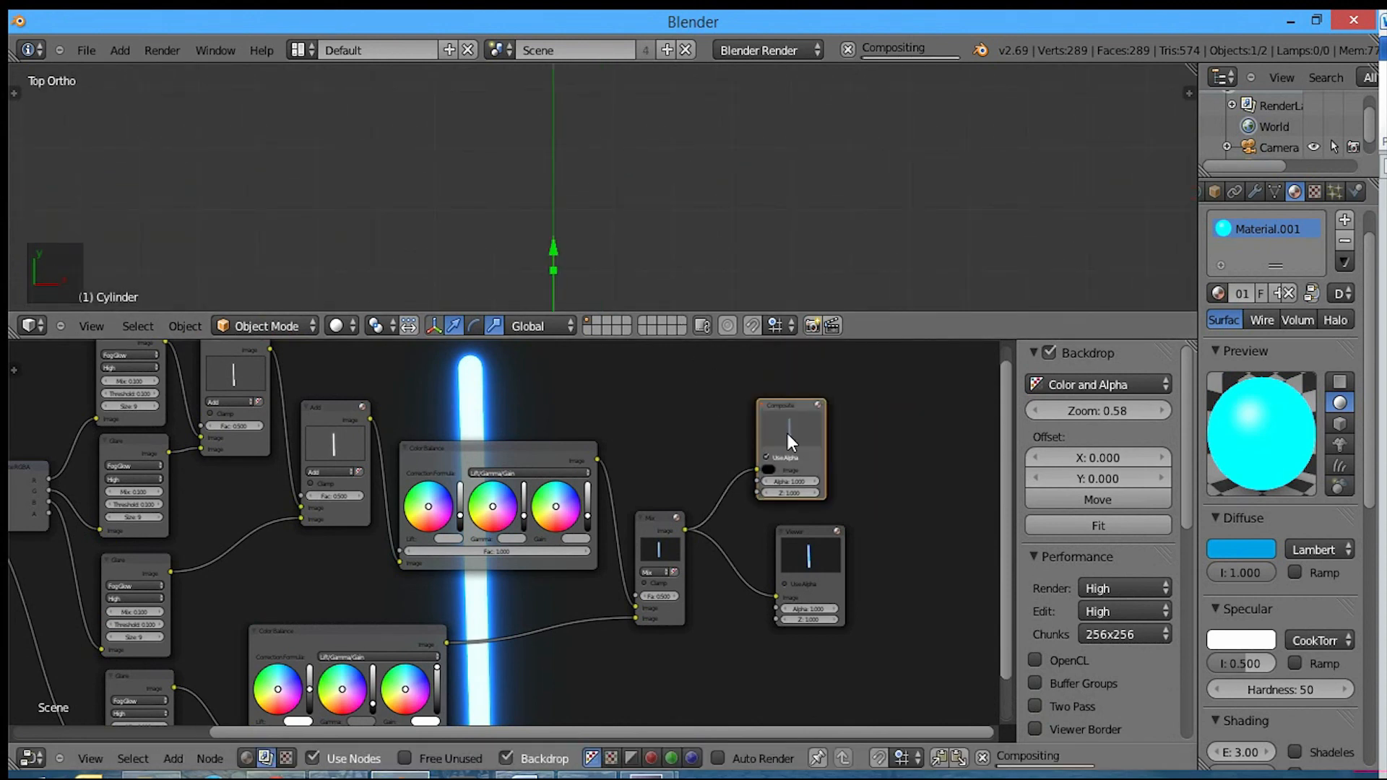
pyautogui.moveTo(800, 432); pyautogui.dragTo(894, 433)
pyautogui.press('Delete')
# Step: Enlarge the 3D view area further and look at the rod through the camera
pyautogui.scroll(-4, 635, 245)
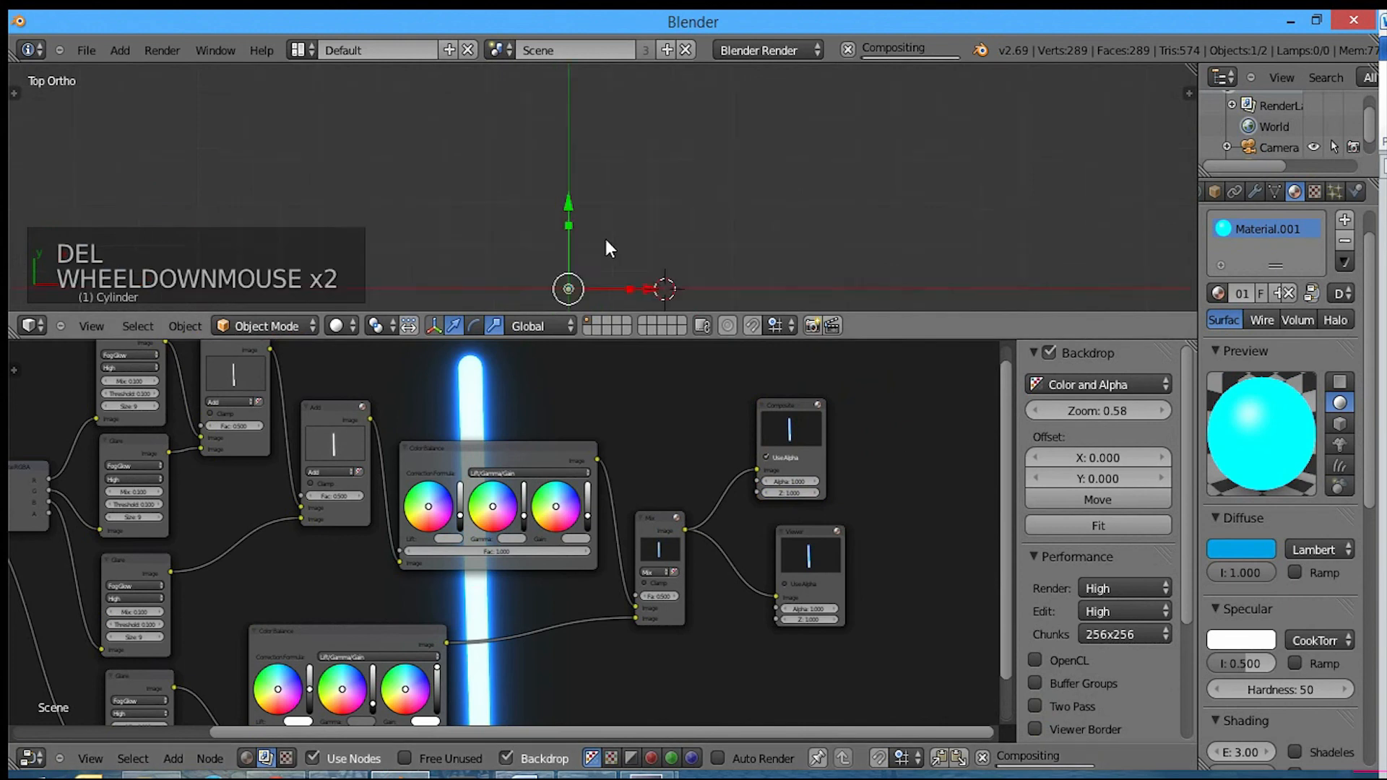
pyautogui.scroll(1, 645, 241)
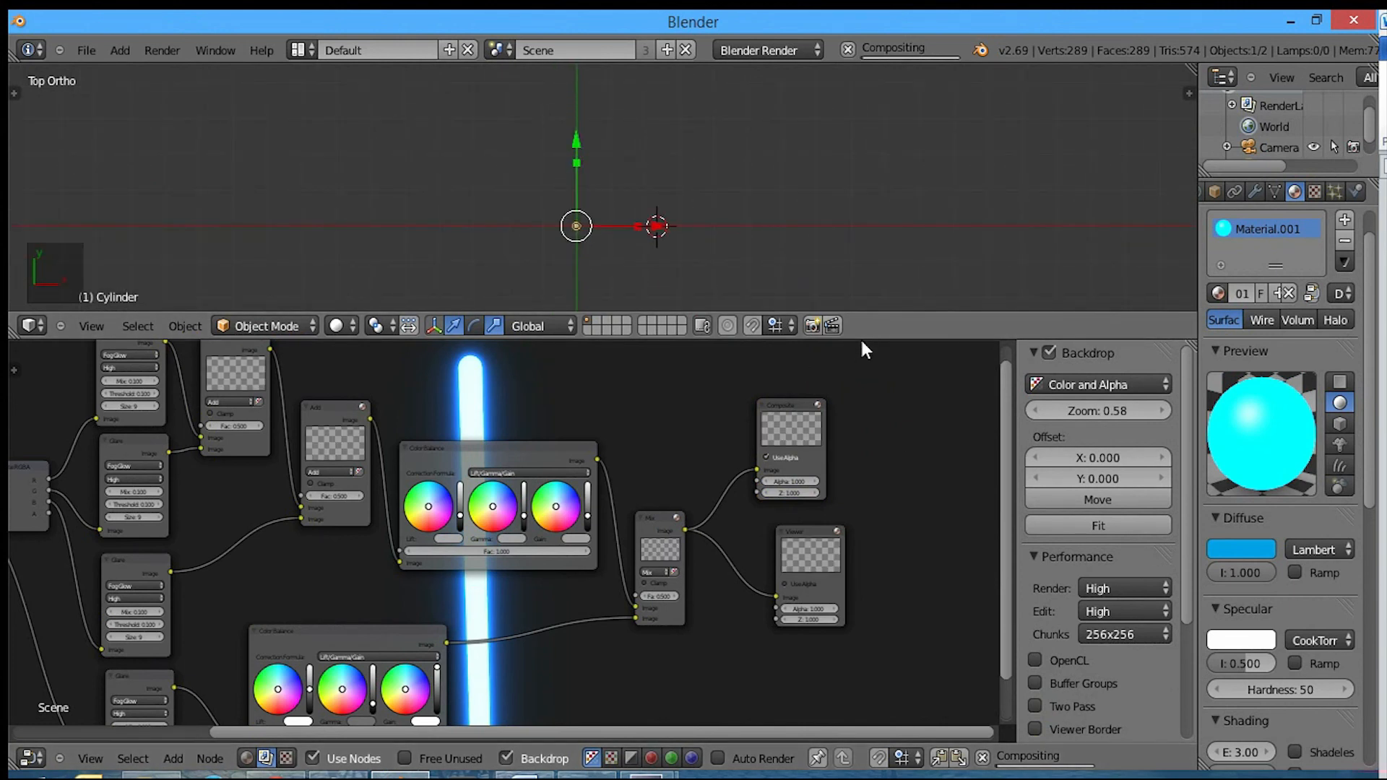
pyautogui.moveTo(859, 337); pyautogui.dragTo(823, 442)
pyautogui.click(765, 324)
pyautogui.press('KP_0')
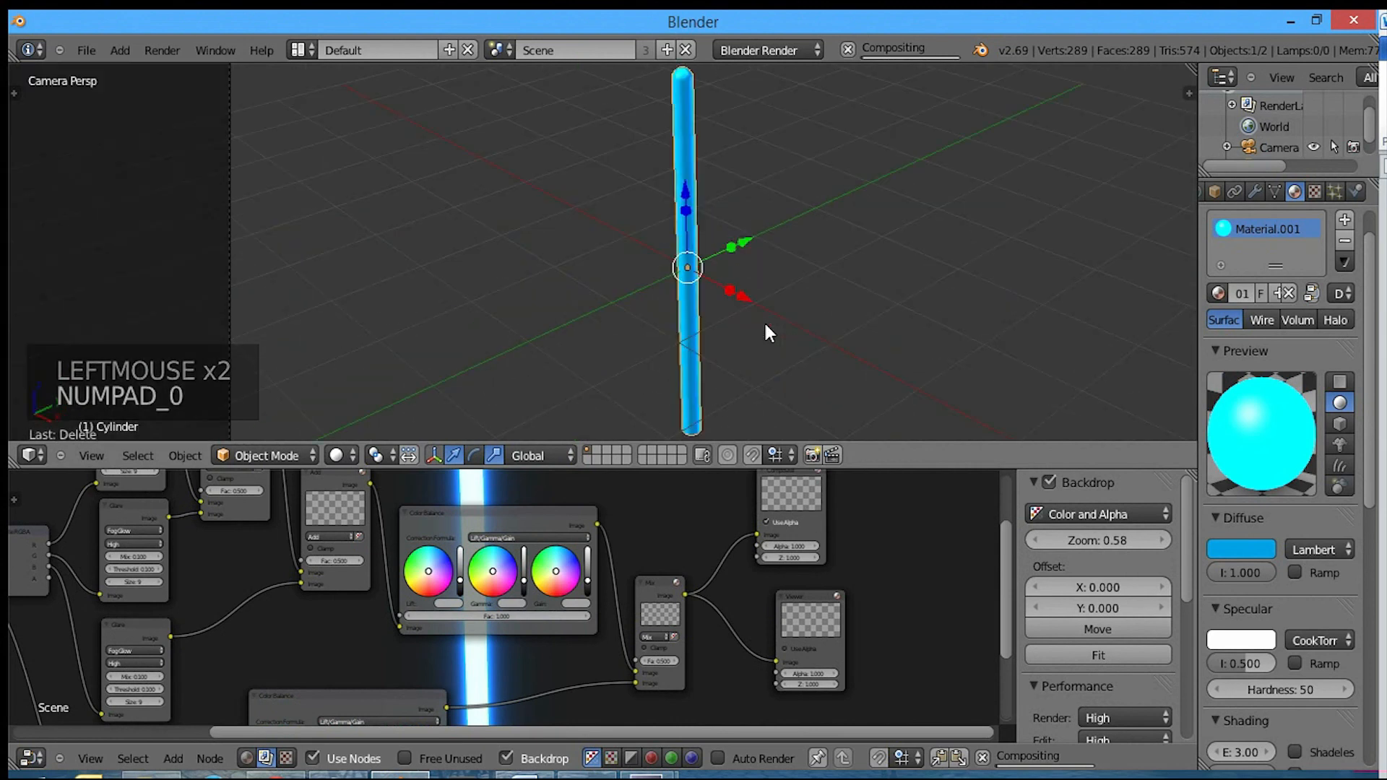
# Step: Duplicate the blue rod and place the copy to its right inside the camera frame
pyautogui.scroll(-3, 764, 319)
pyautogui.hotkey('shift', 'd')
pyautogui.click(829, 319)
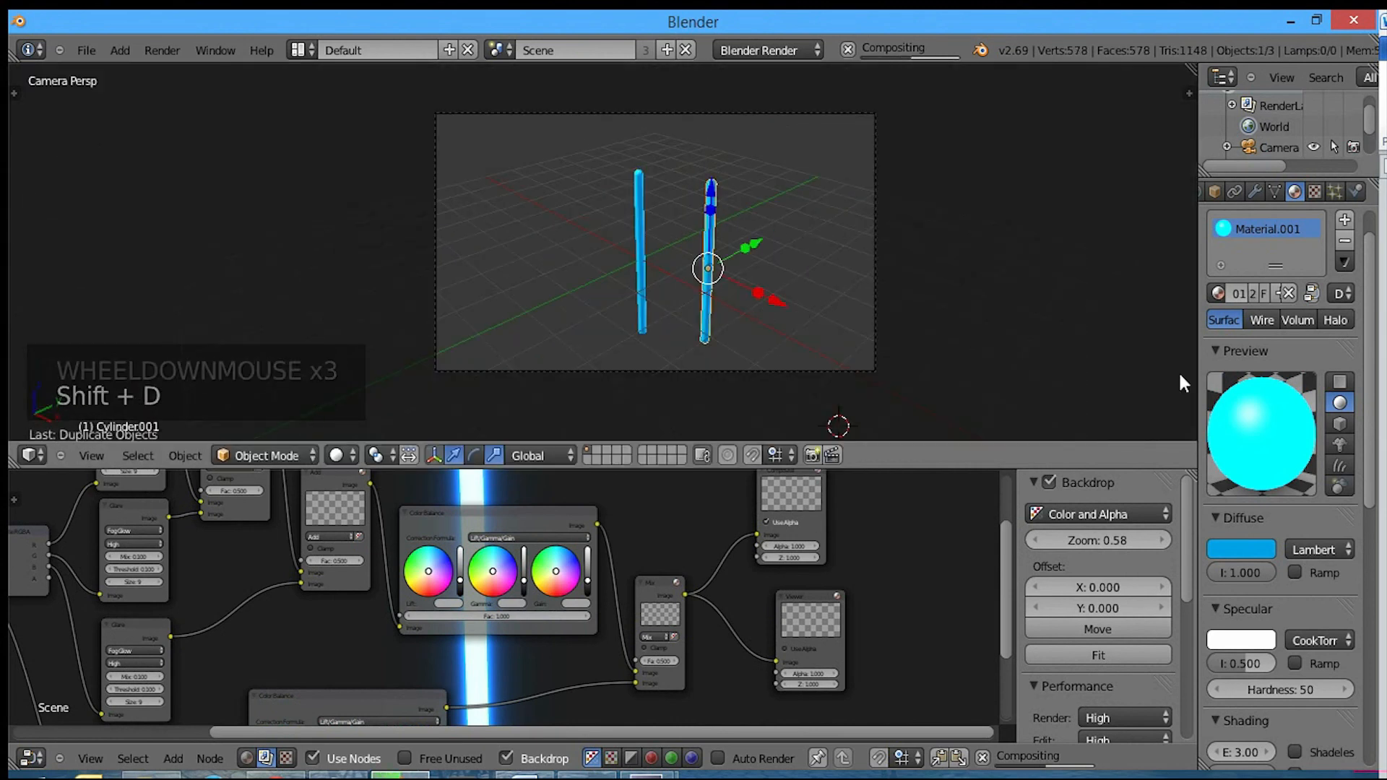
pyautogui.click(1239, 549)
pyautogui.click(1178, 424)
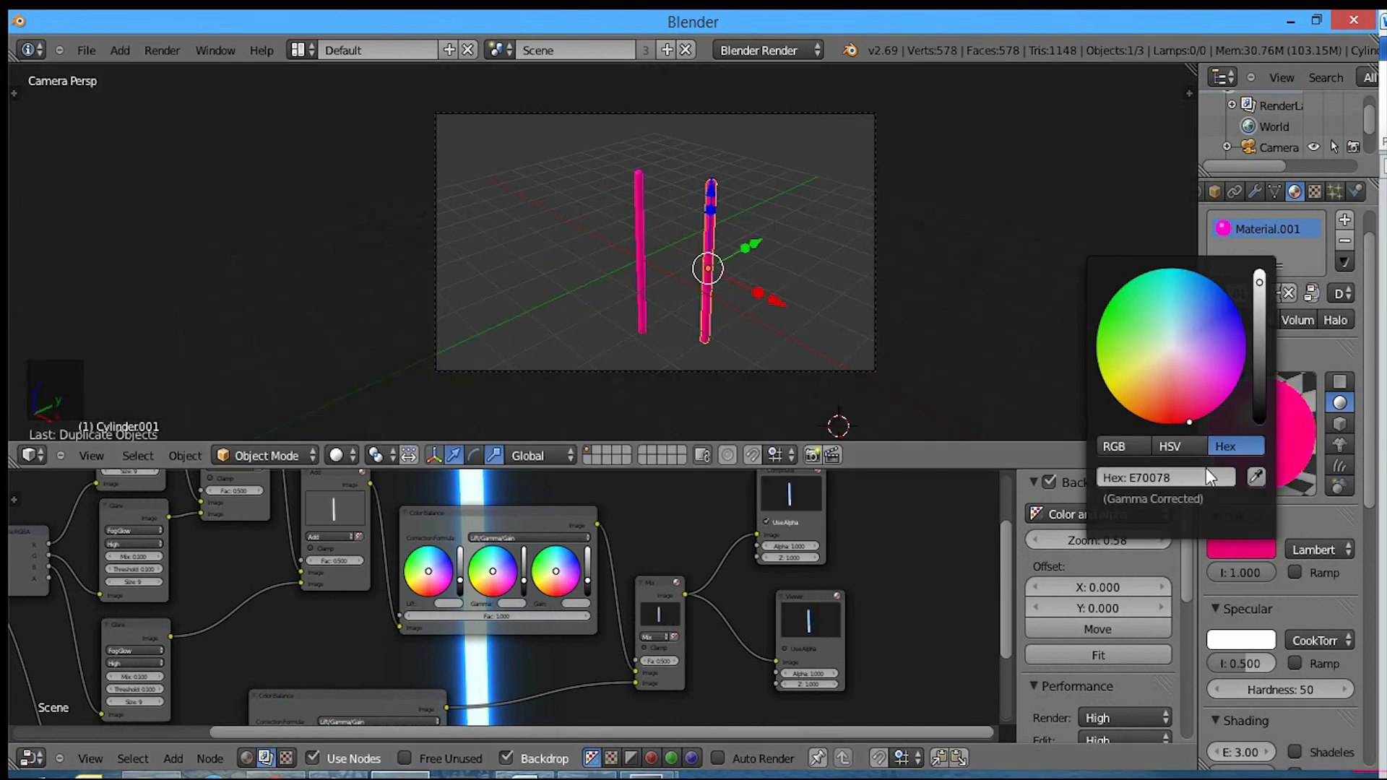
pyautogui.click(985, 233)
pyautogui.hotkey('ctrl', 'z')
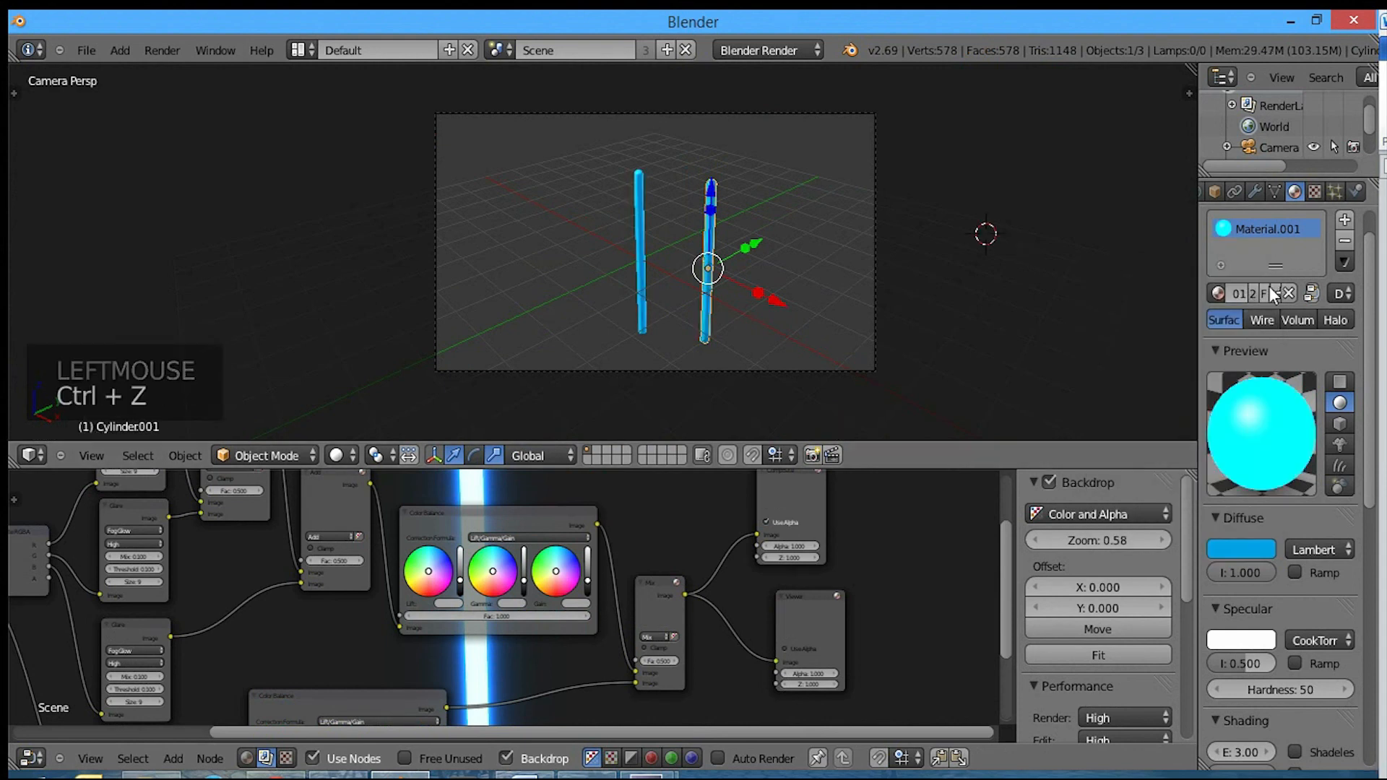
# Step: Give the copied rod its own single-user material and set that material's diffuse color to red
pyautogui.click(1246, 293)
pyautogui.click(1219, 543)
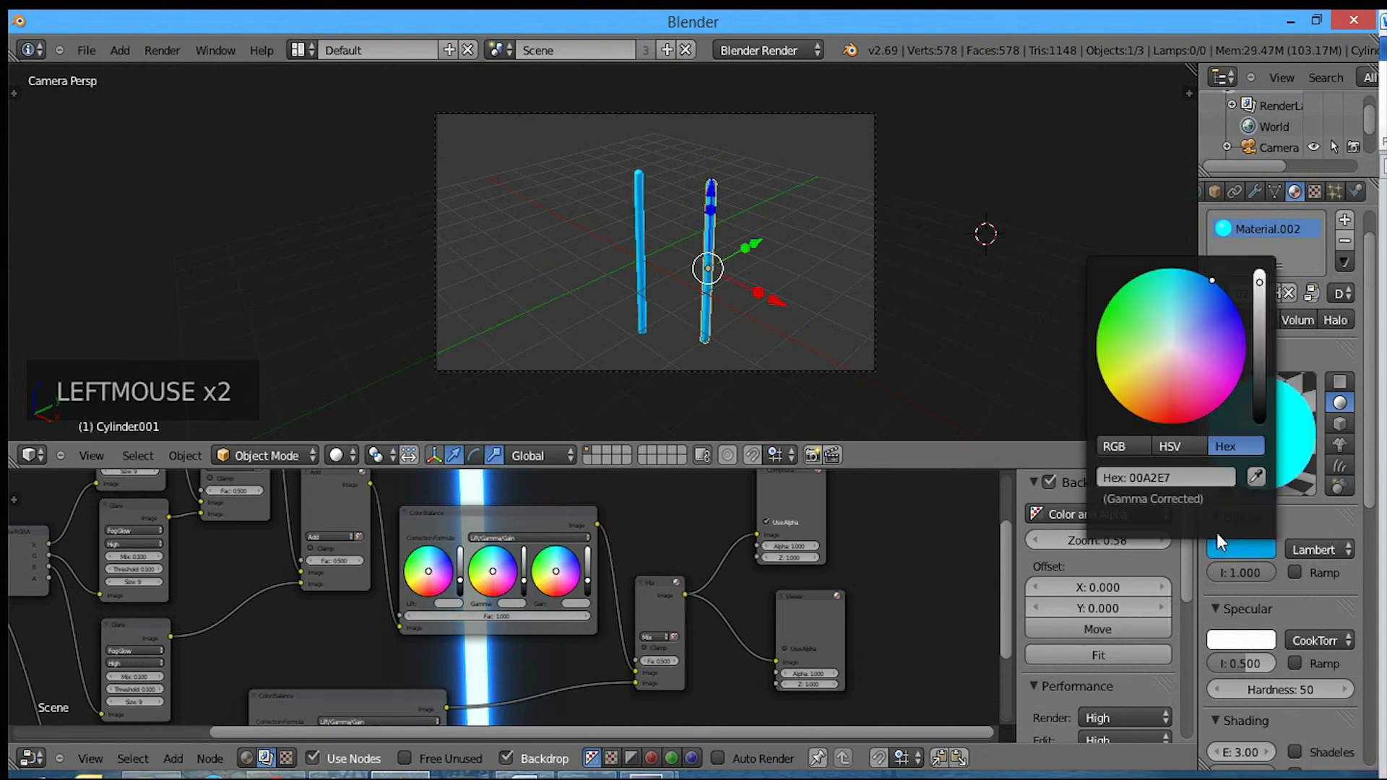
pyautogui.click(1171, 429)
# Step: Duplicate the red rod and place the copy to the left of the blue rod
pyautogui.hotkey('shift', 'd')
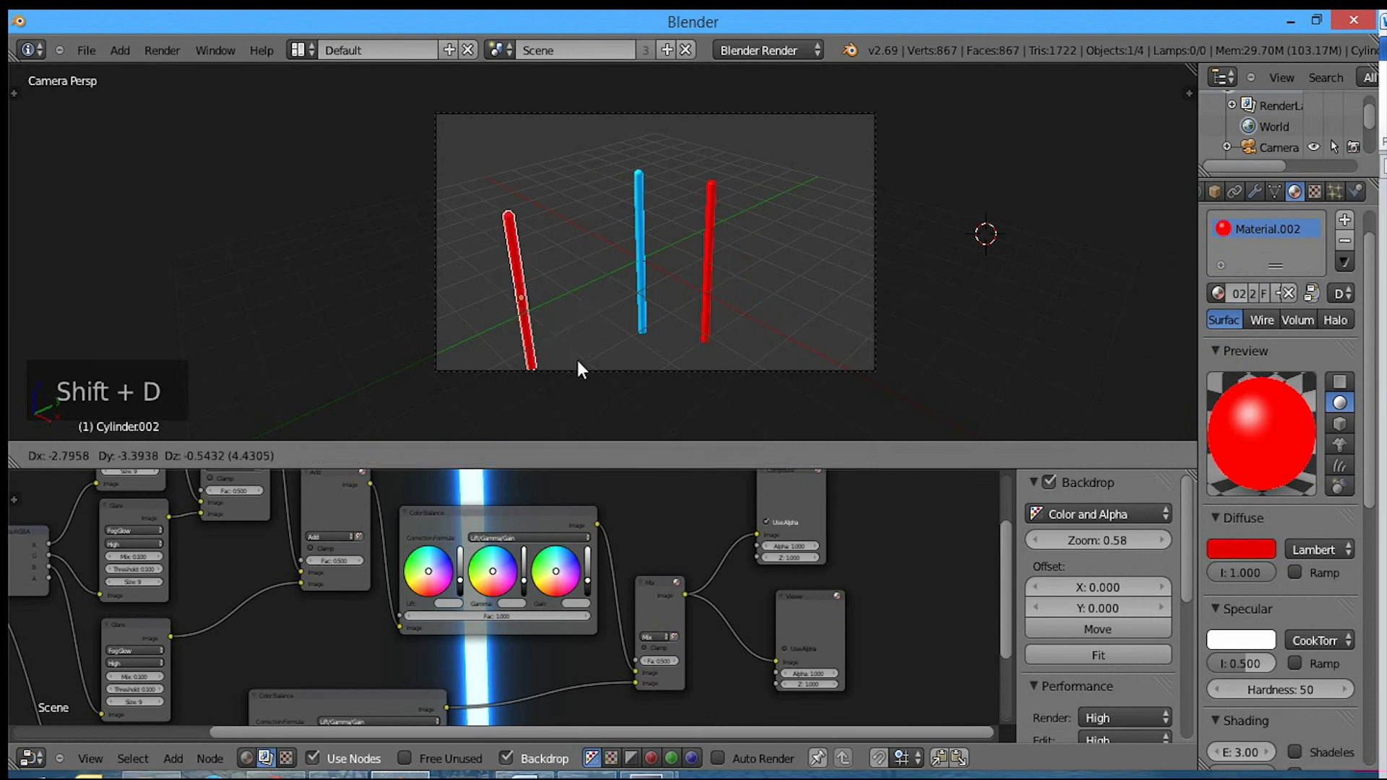
pyautogui.click(613, 332)
pyautogui.click(1241, 549)
pyautogui.click(1138, 337)
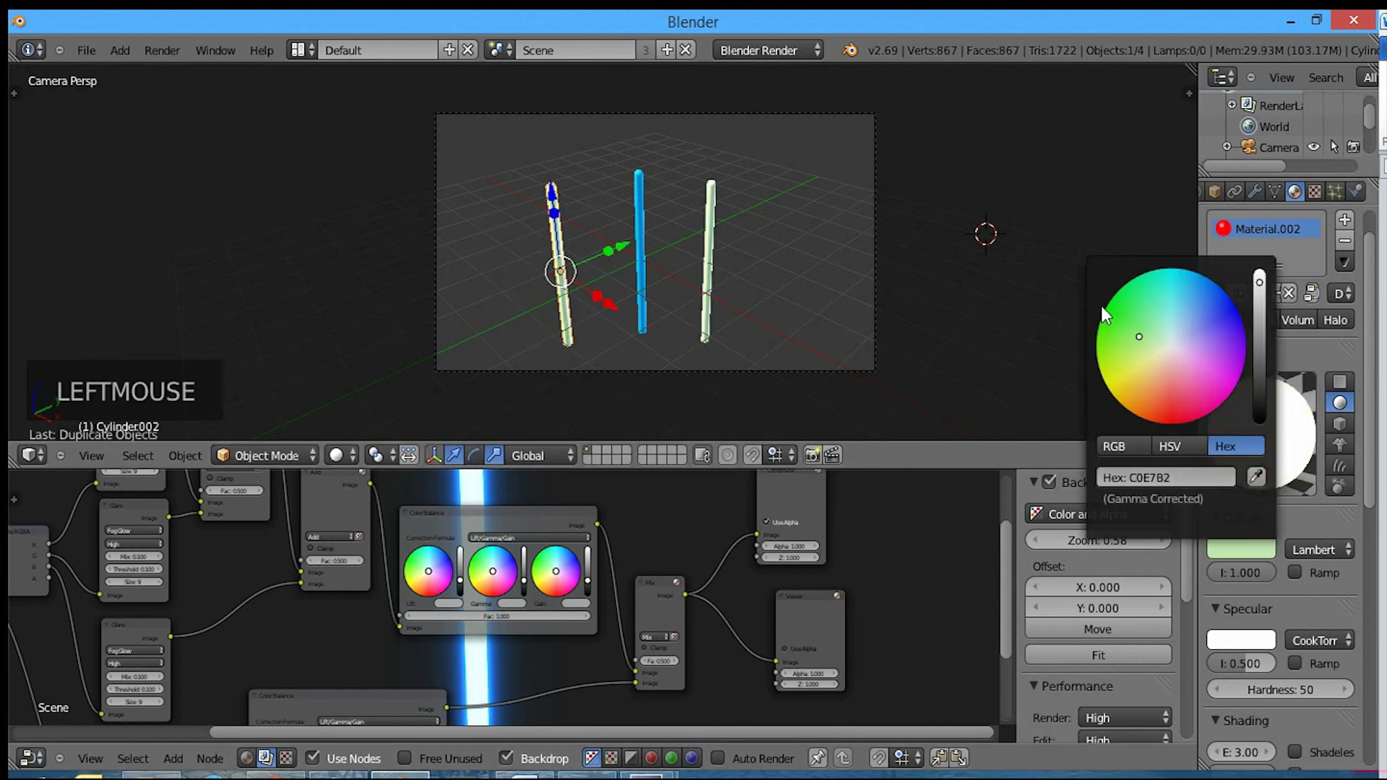
pyautogui.hotkey('ctrl', 'z')
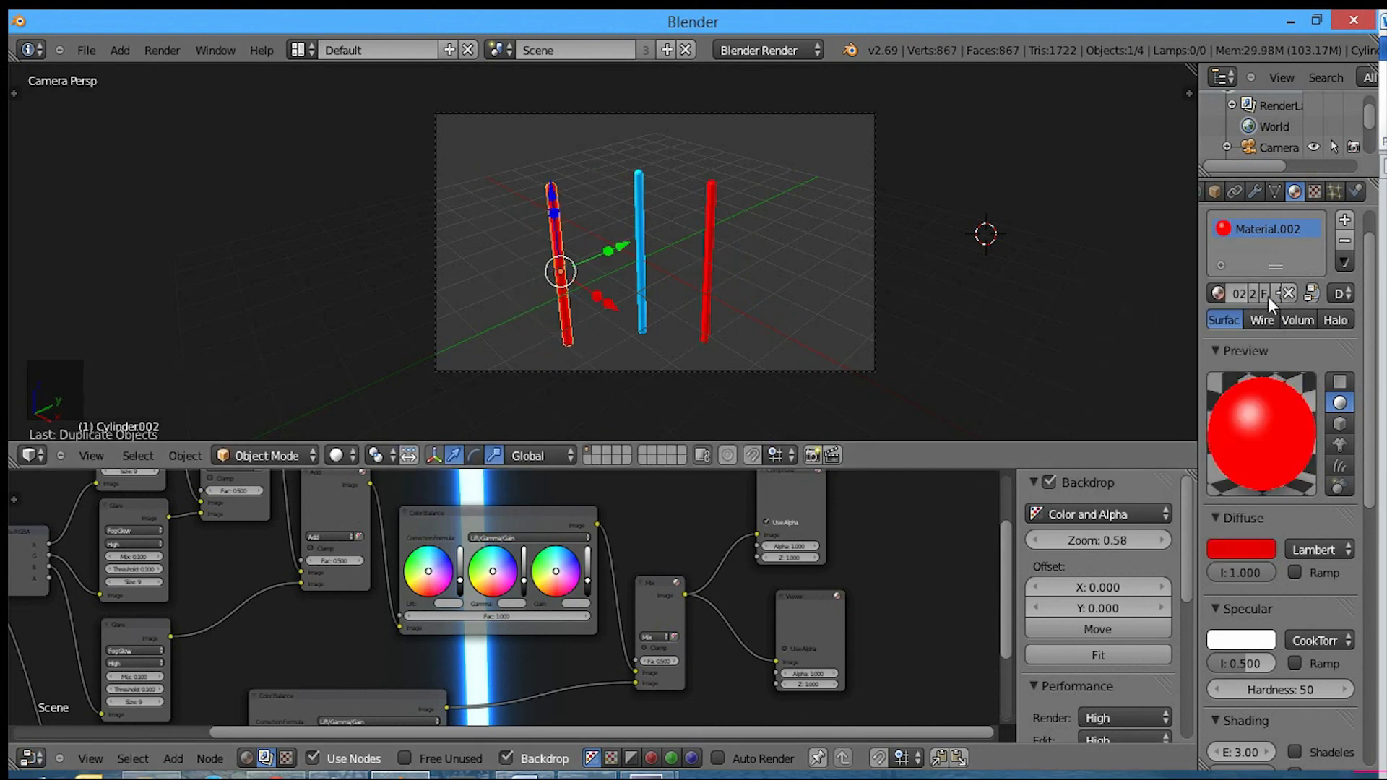
# Step: Make the left rod's material single-user and set its diffuse color to green, hex 57E700
pyautogui.click(1254, 293)
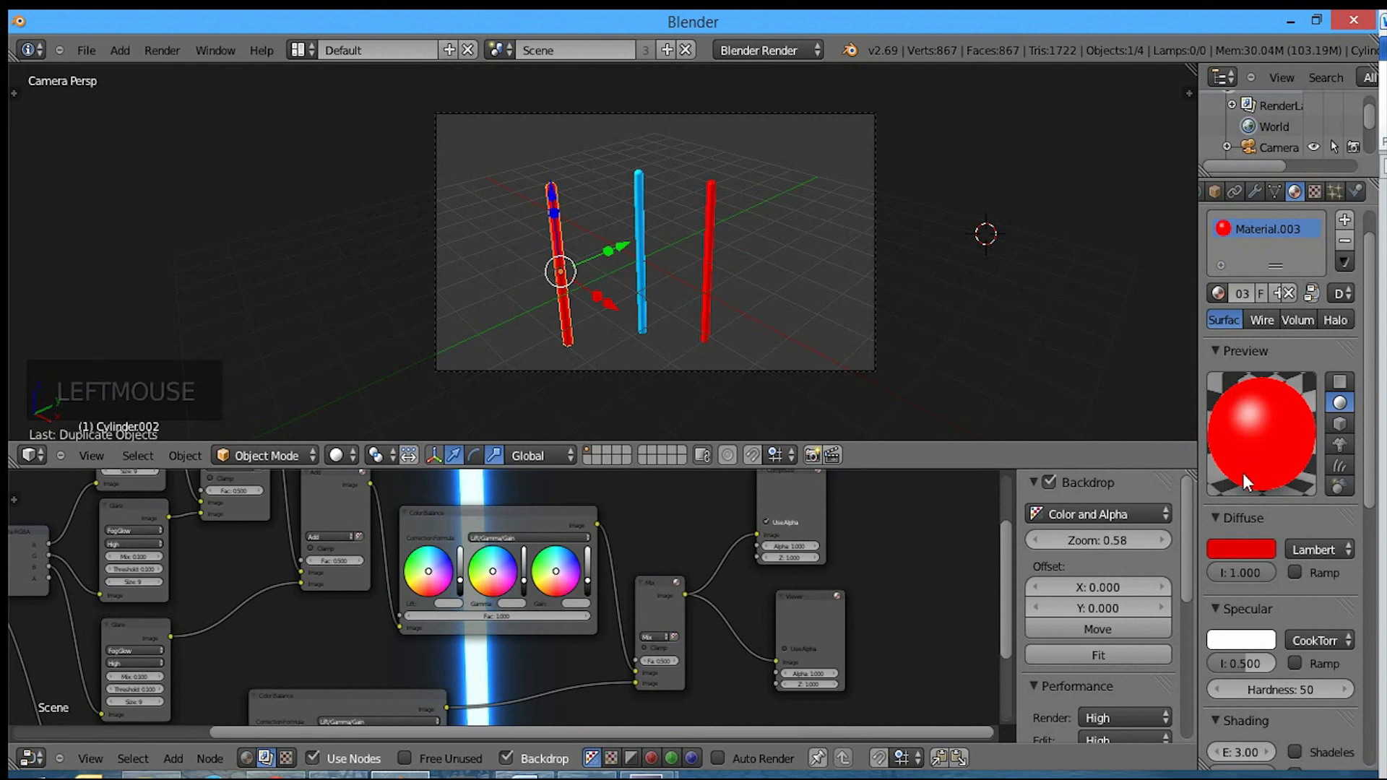
pyautogui.click(1242, 549)
pyautogui.moveTo(1138, 316); pyautogui.dragTo(1070, 302)
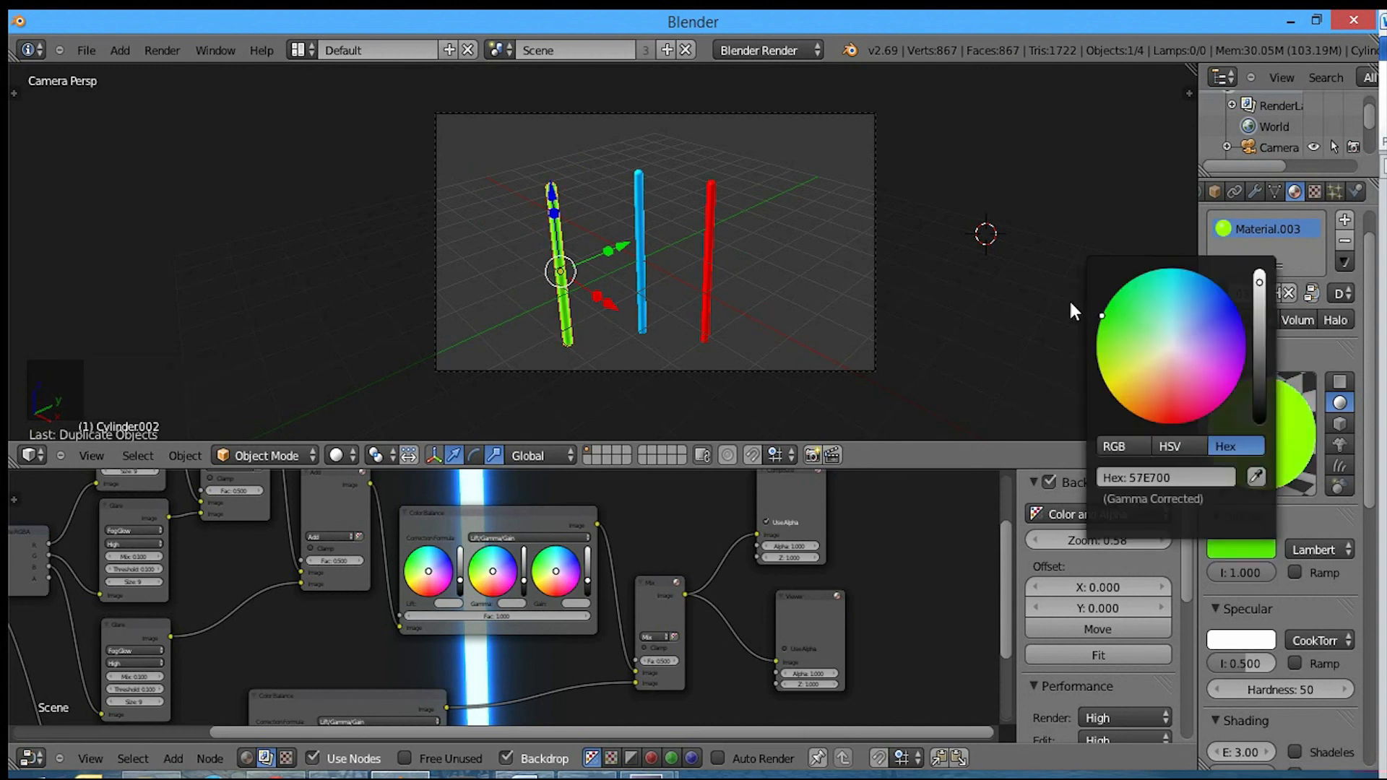
# Step: Render the scene with the three rods and inspect the glow in the composited result
pyautogui.scroll(2, 730, 314)
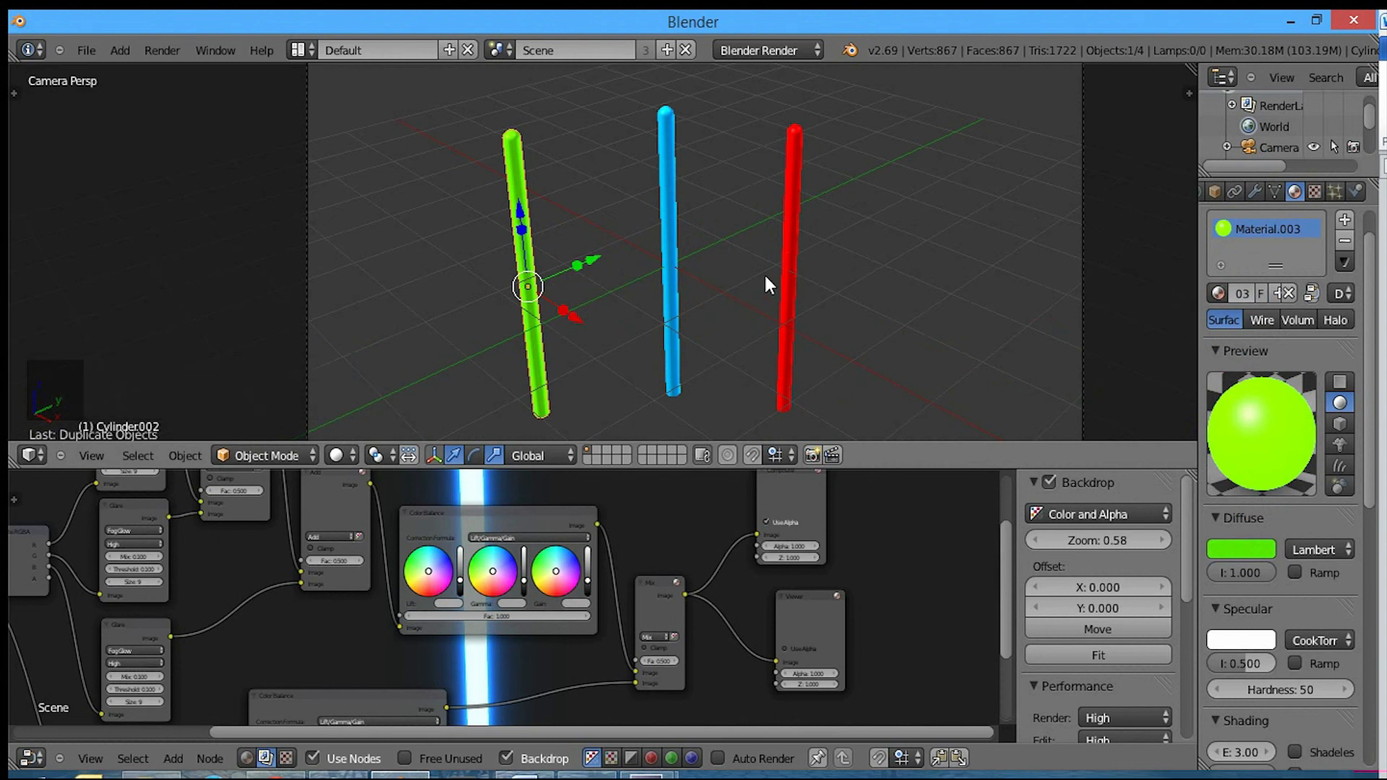
pyautogui.press('F12')
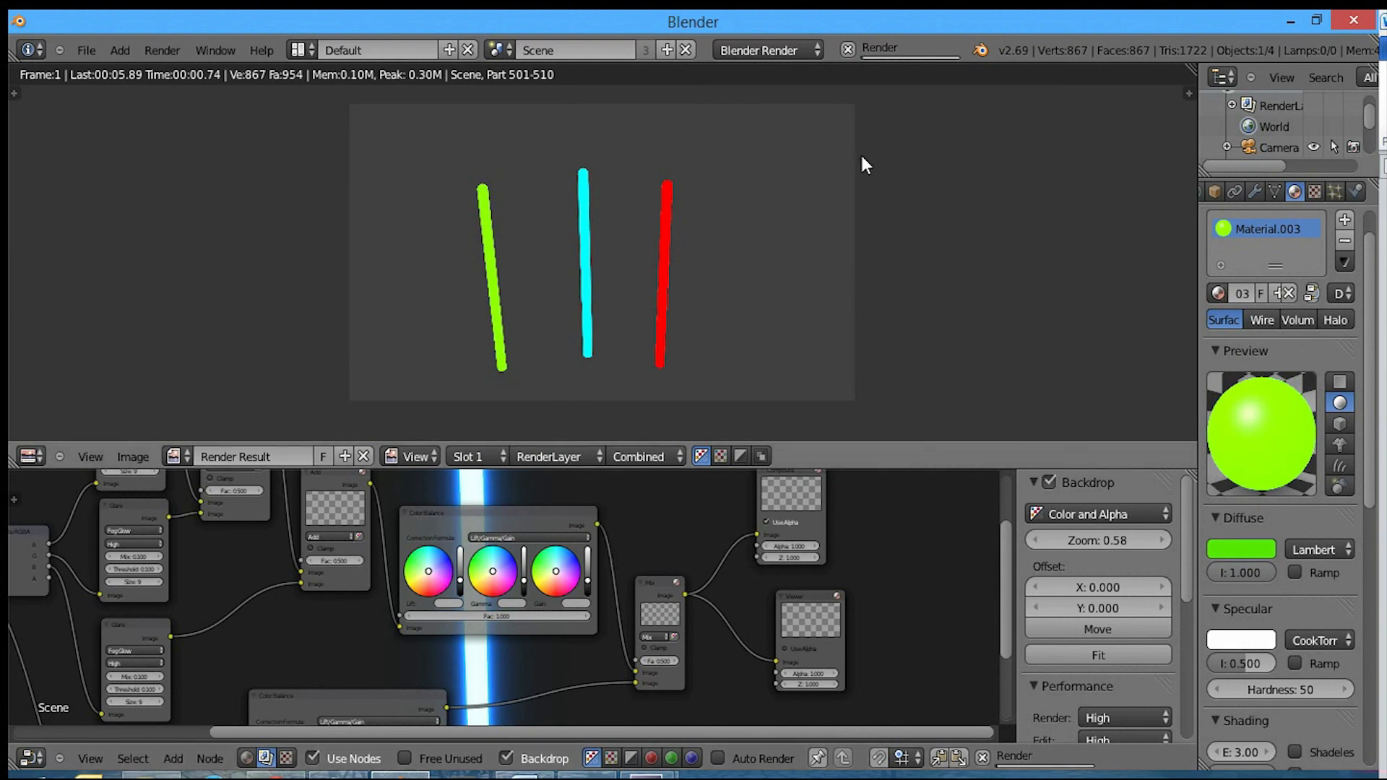
pyautogui.scroll(1, 599, 278)
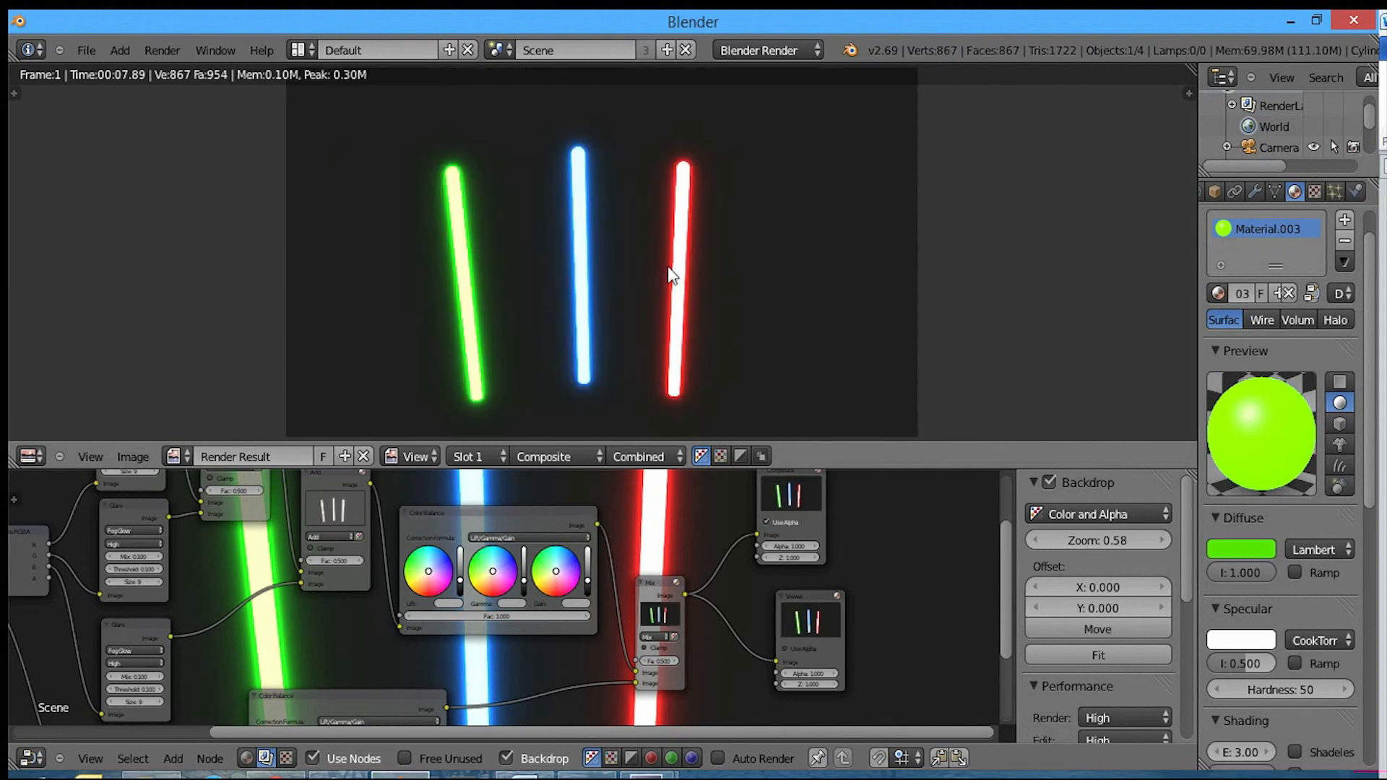
pyautogui.scroll(2, 670, 273)
pyautogui.scroll(-5, 671, 273)
pyautogui.scroll(3, 670, 273)
pyautogui.moveTo(605, 678)
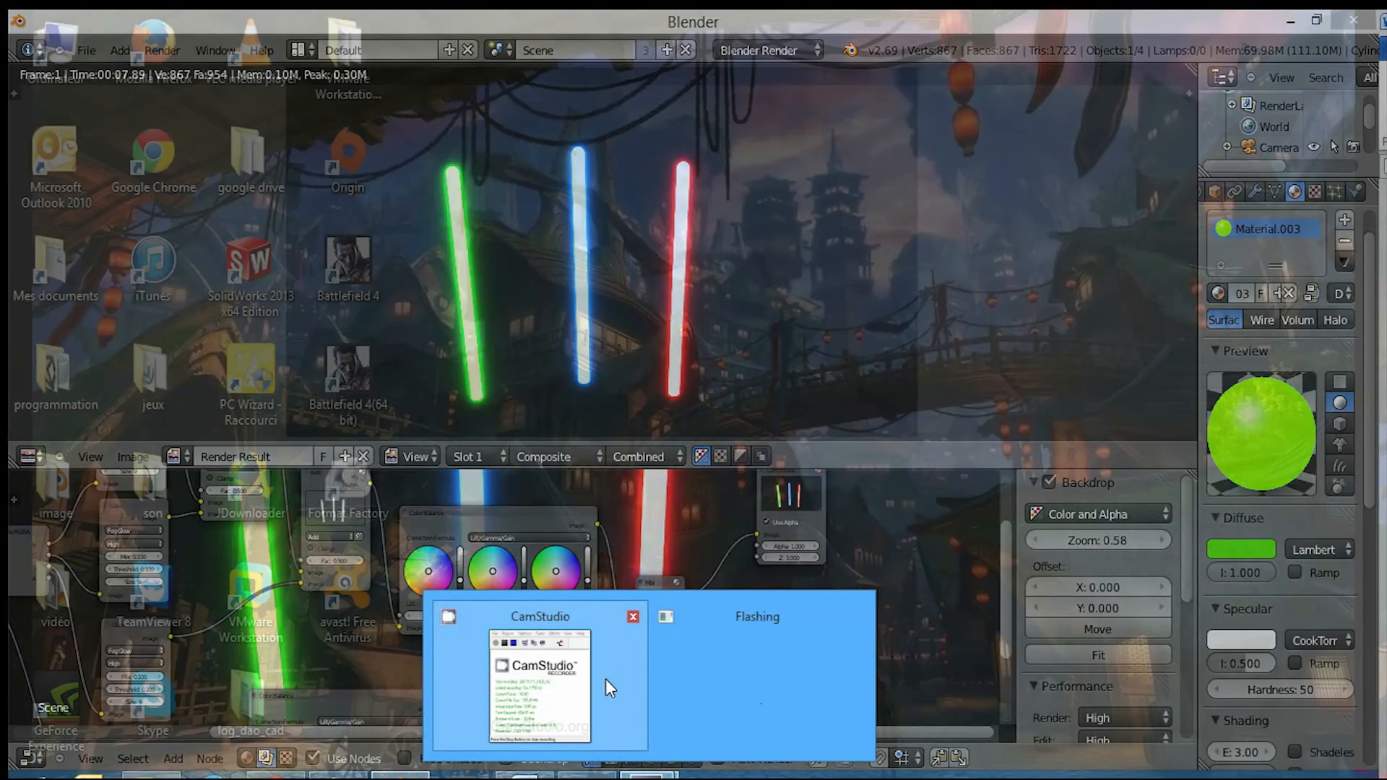